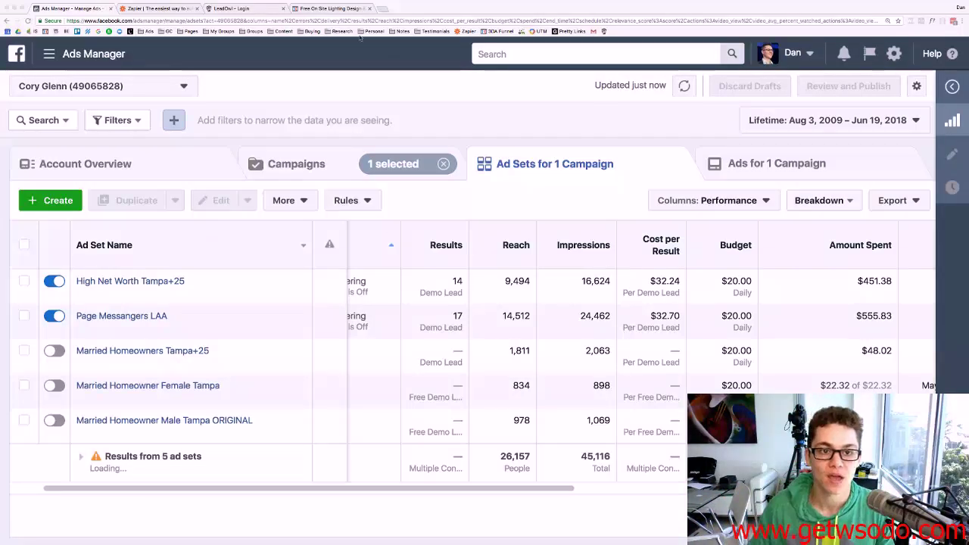
# Compare the ad set results of the existing campaign with the free lighting demo landing page in ClickFunnels.
pyautogui.click(330, 9)
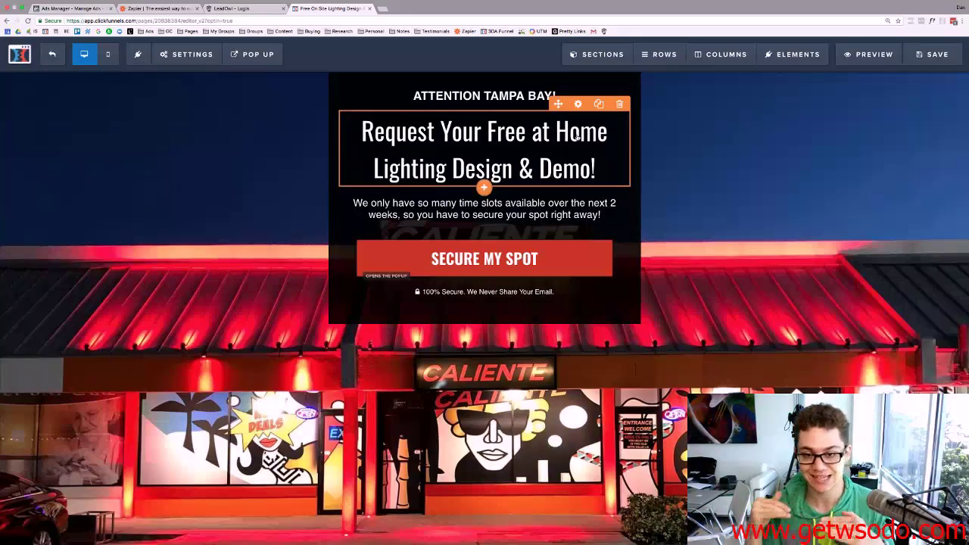
pyautogui.click(72, 8)
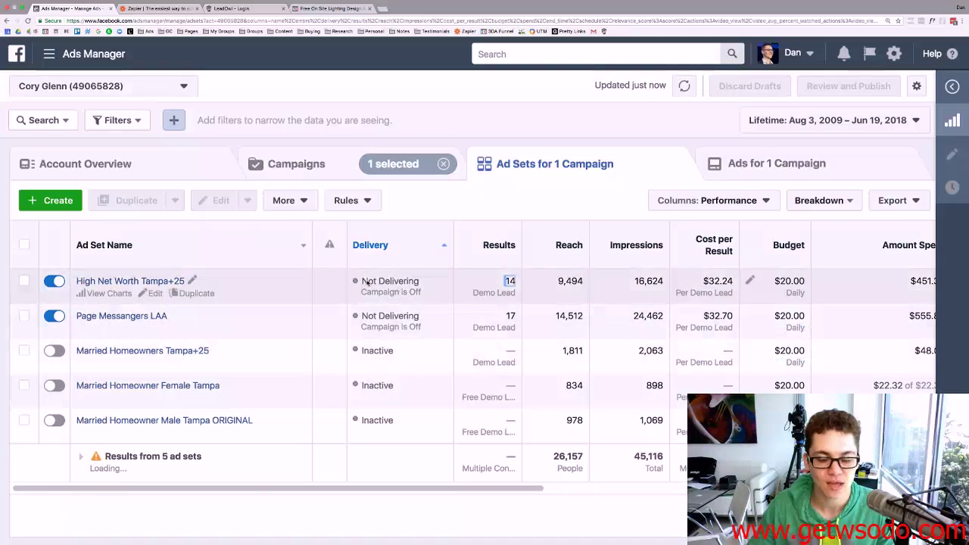
pyautogui.hscroll(3, 623, 290)
pyautogui.click(329, 8)
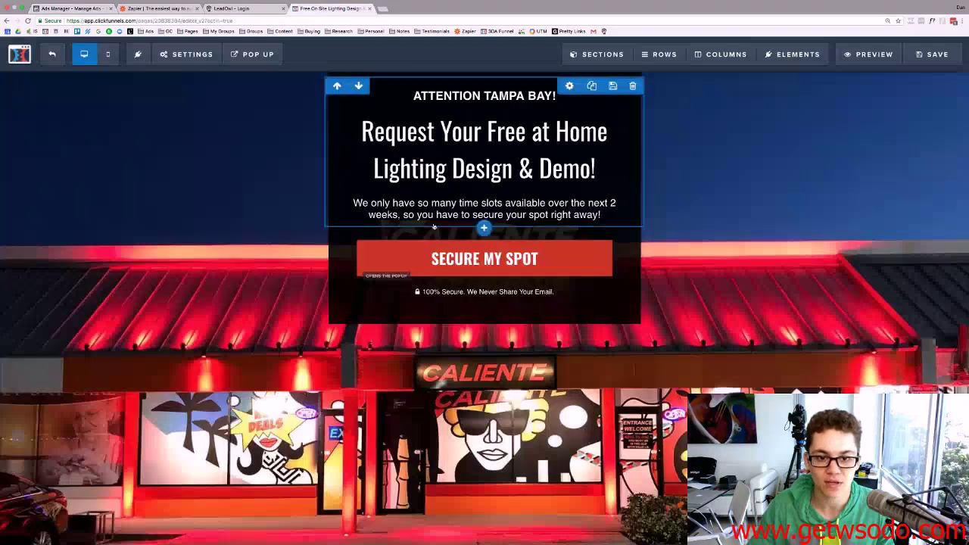
pyautogui.click(79, 9)
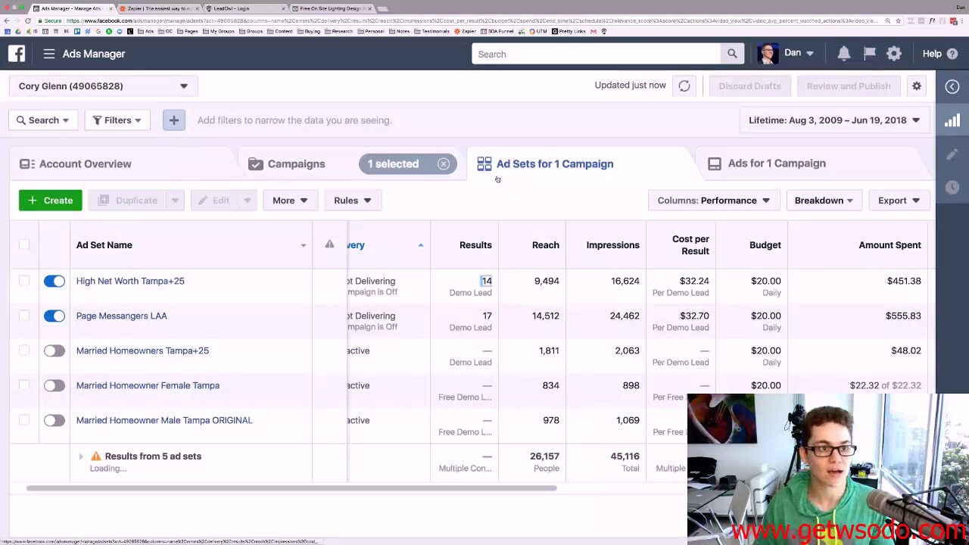
pyautogui.hscroll(-2, 299, 258)
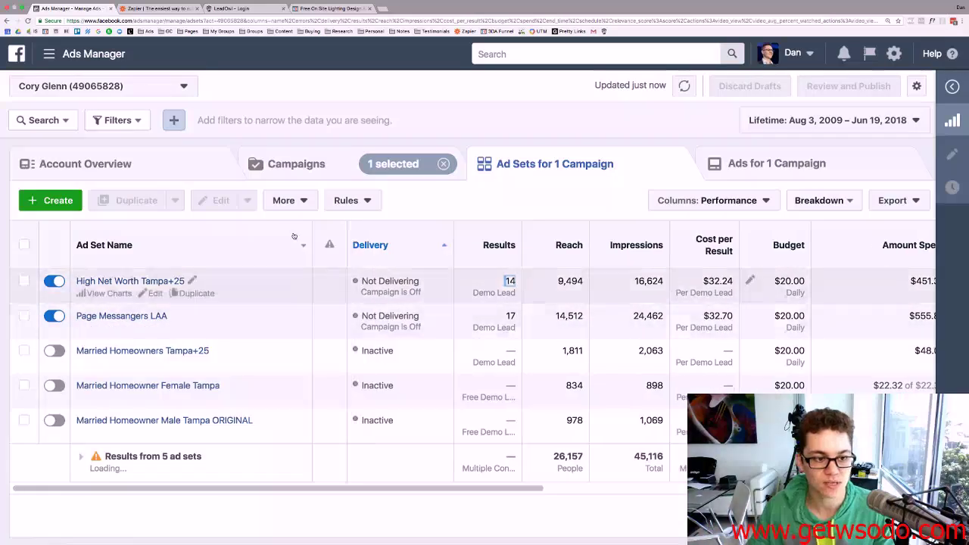
pyautogui.doubleClick(299, 165)
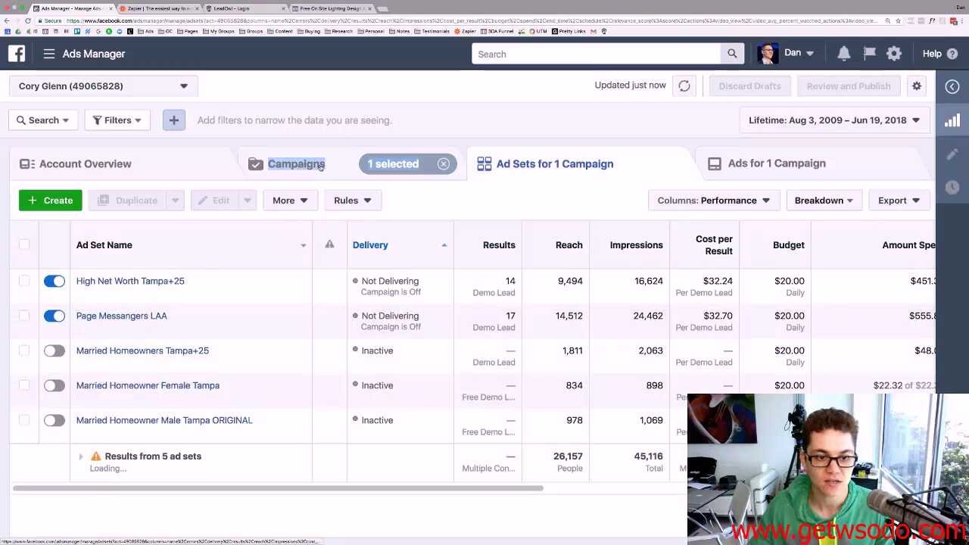
pyautogui.click(454, 186)
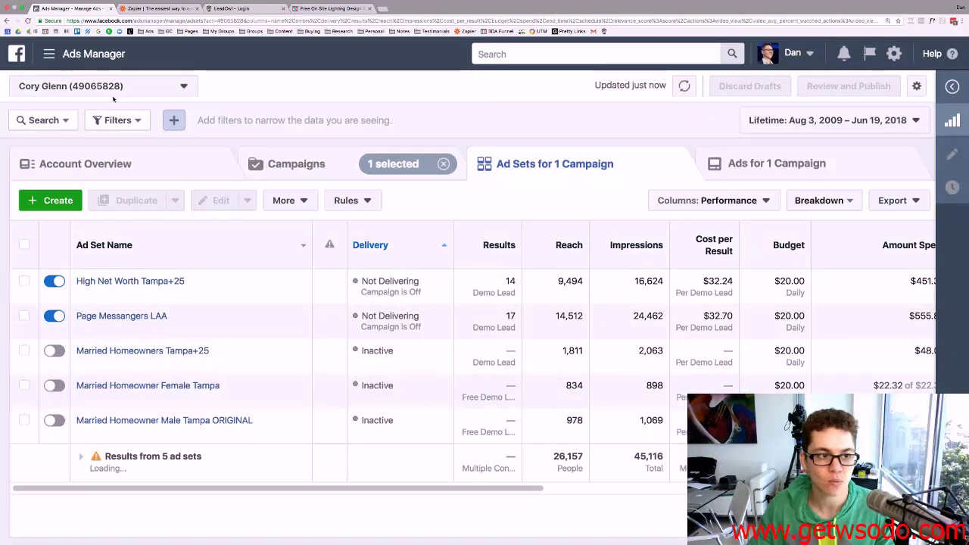
# Open a second copy of Ads Manager in a new browser tab and switch to it.
pyautogui.click(49, 54)
pyautogui.rightClick(47, 136)
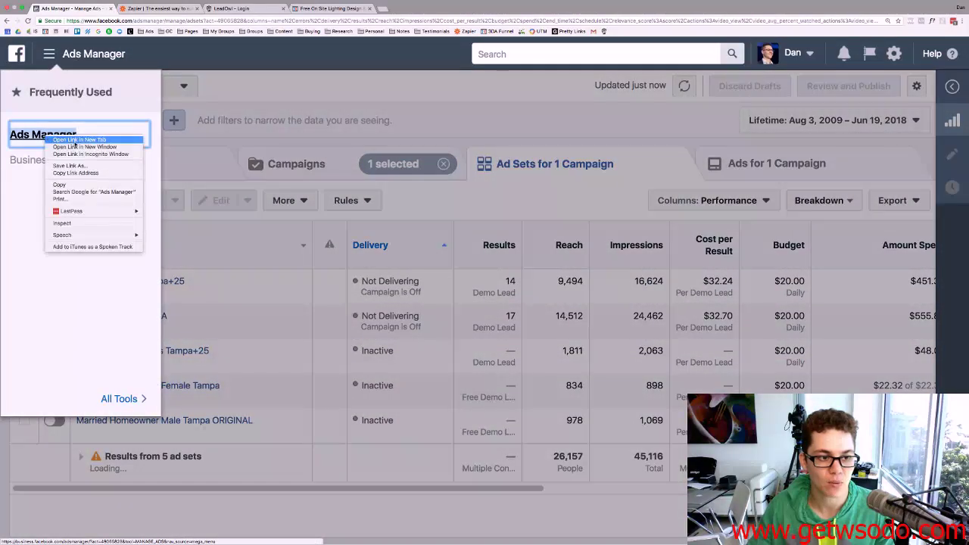
pyautogui.click(76, 141)
pyautogui.click(148, 9)
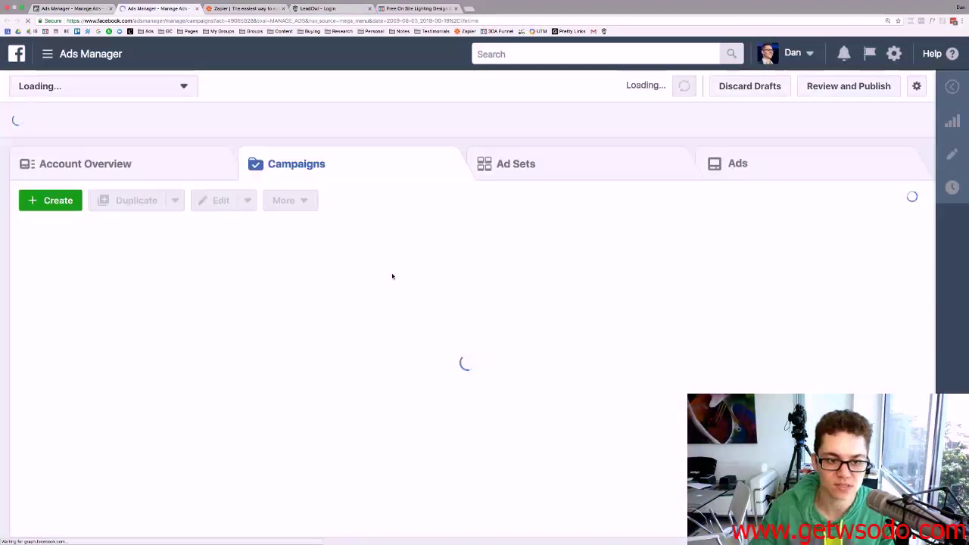
# Start creating a new campaign and choose Lead generation as its objective.
pyautogui.click(74, 209)
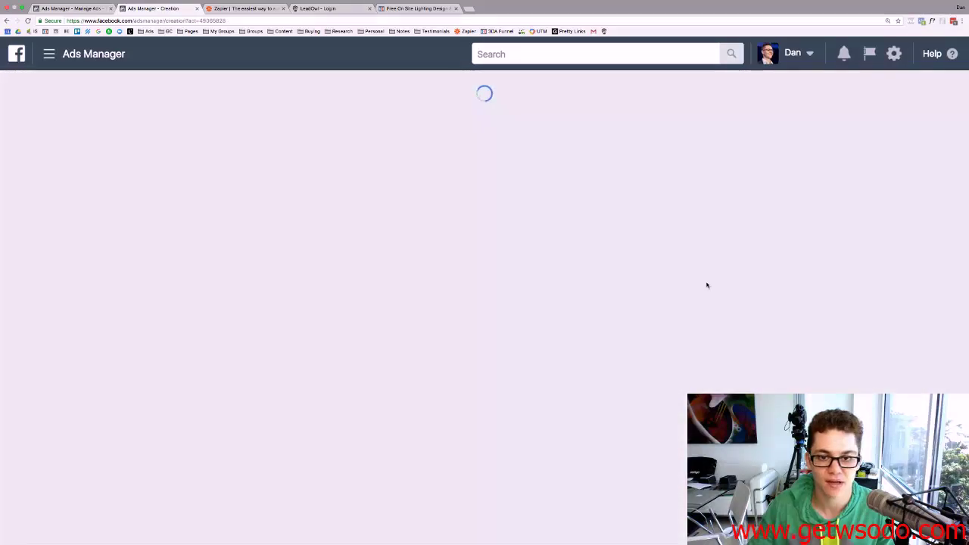
pyautogui.scroll(-3, 514, 257)
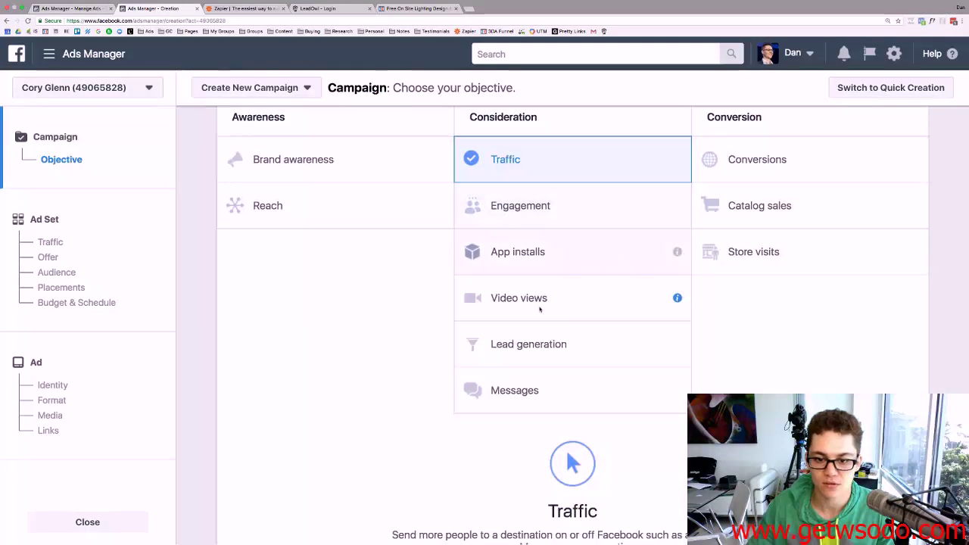
pyautogui.click(500, 342)
# Name the campaign "Free Demo Lead Ads" and continue to the ad set setup.
pyautogui.scroll(-2, 477, 263)
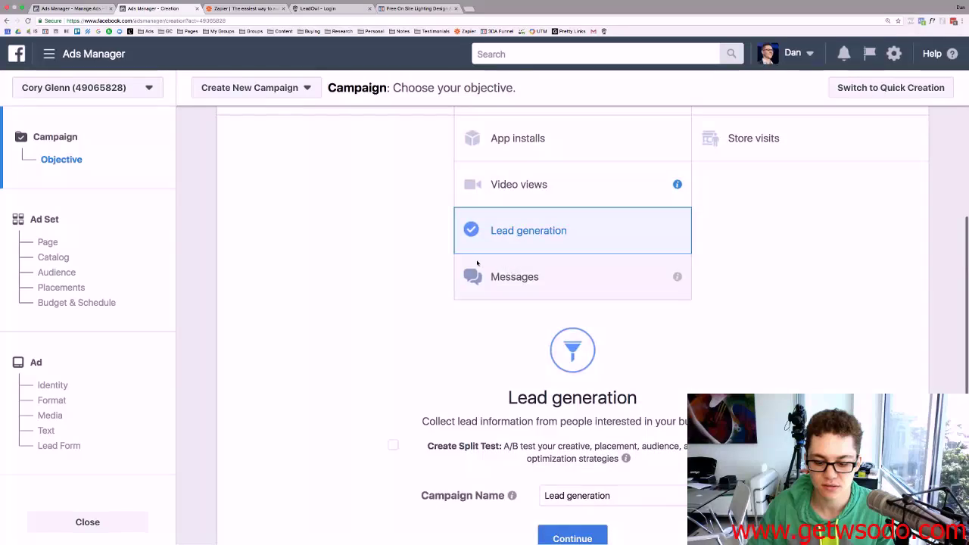
pyautogui.scroll(-2, 477, 263)
pyautogui.click(623, 382)
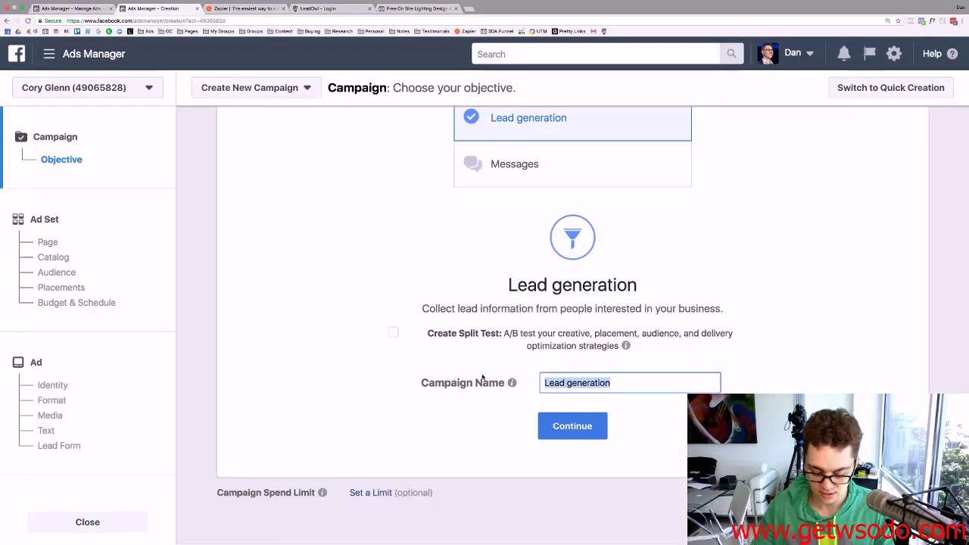
pyautogui.write('Fee')
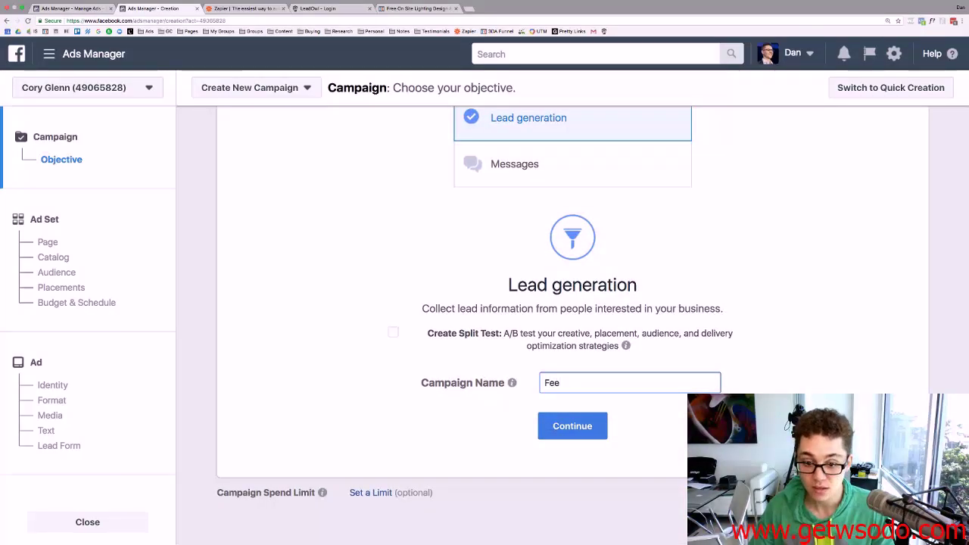
pyautogui.write('e ')
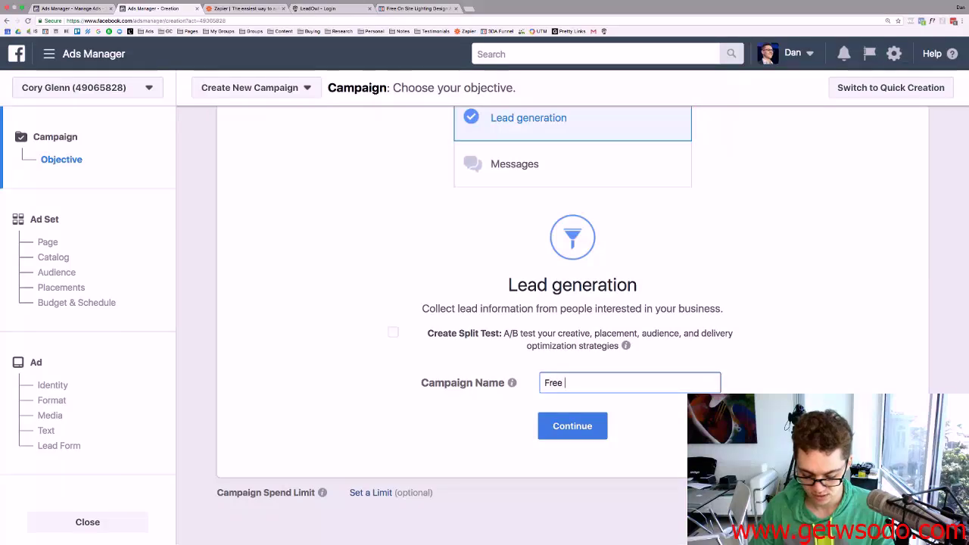
pyautogui.write('Demo Lead Ads')
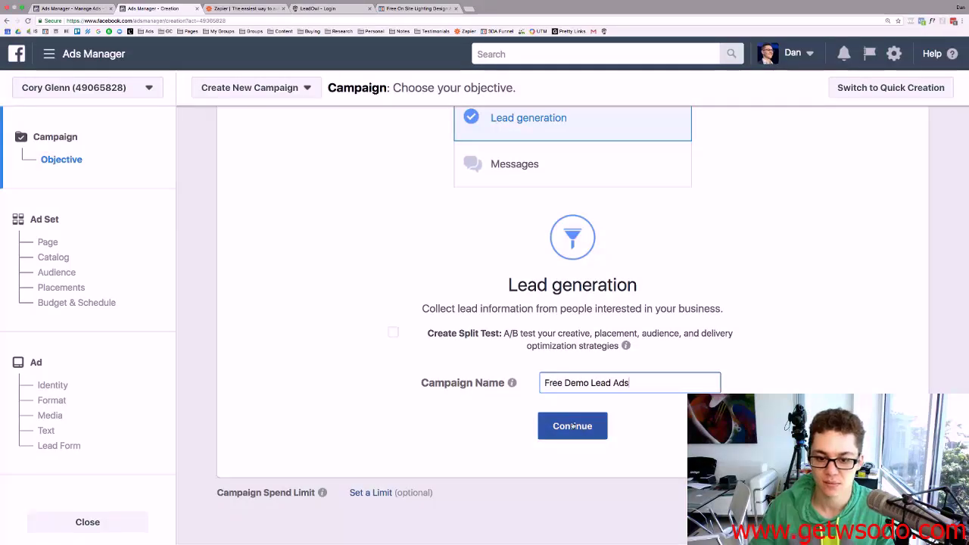
pyautogui.click(573, 426)
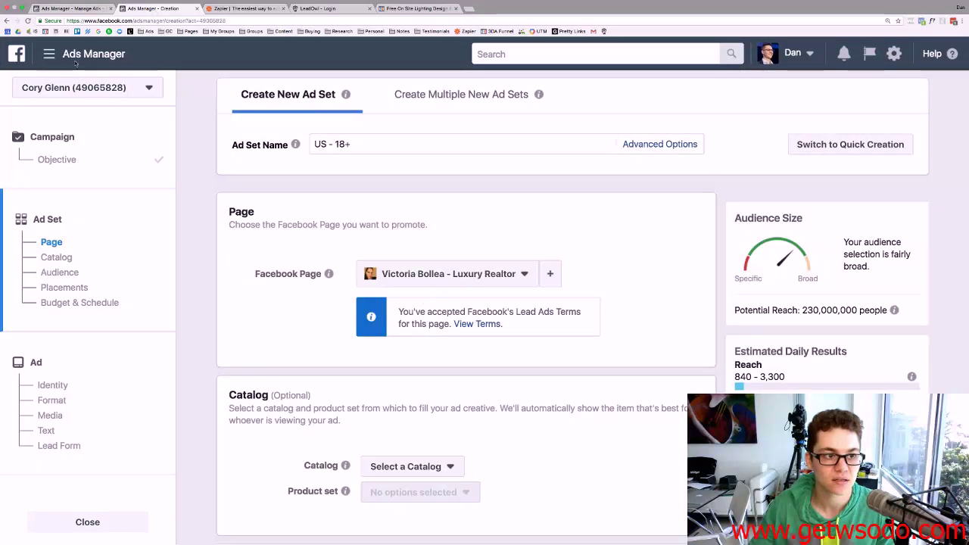
# Open the existing Page Messangers LAA ad set for editing and review its settings.
pyautogui.click(72, 9)
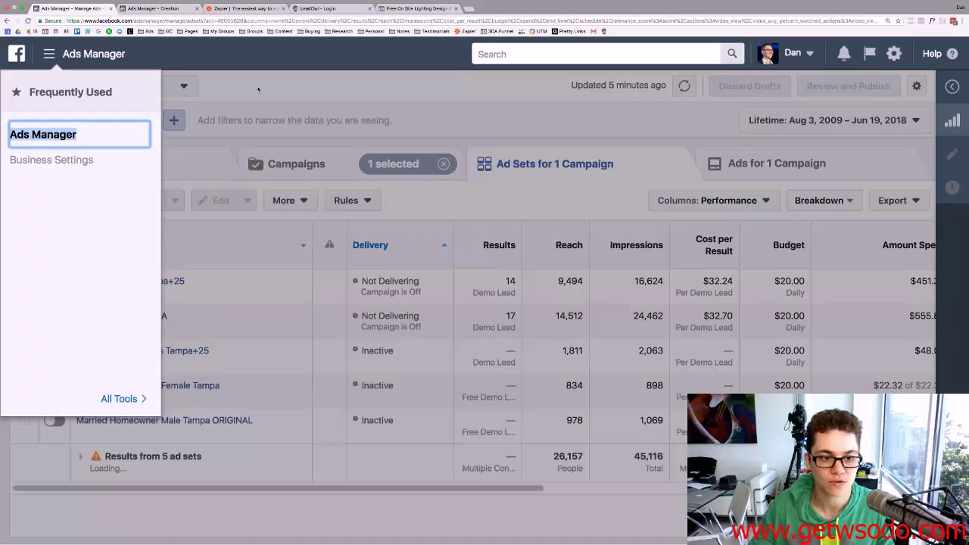
pyautogui.click(257, 89)
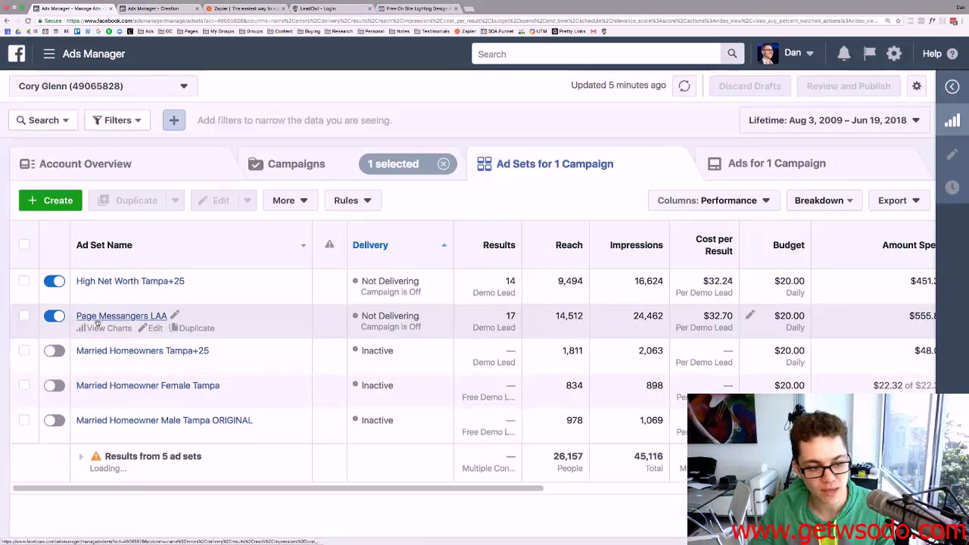
pyautogui.click(25, 316)
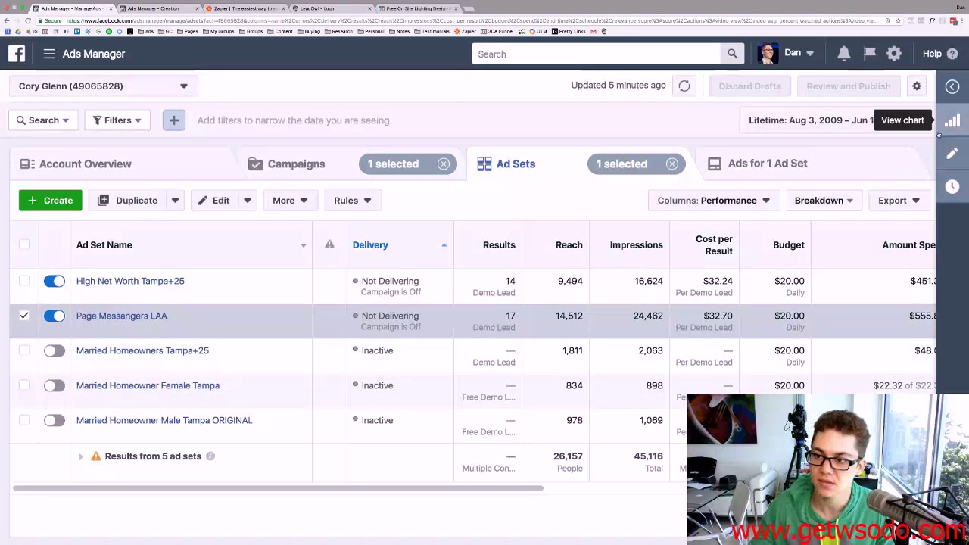
pyautogui.click(951, 152)
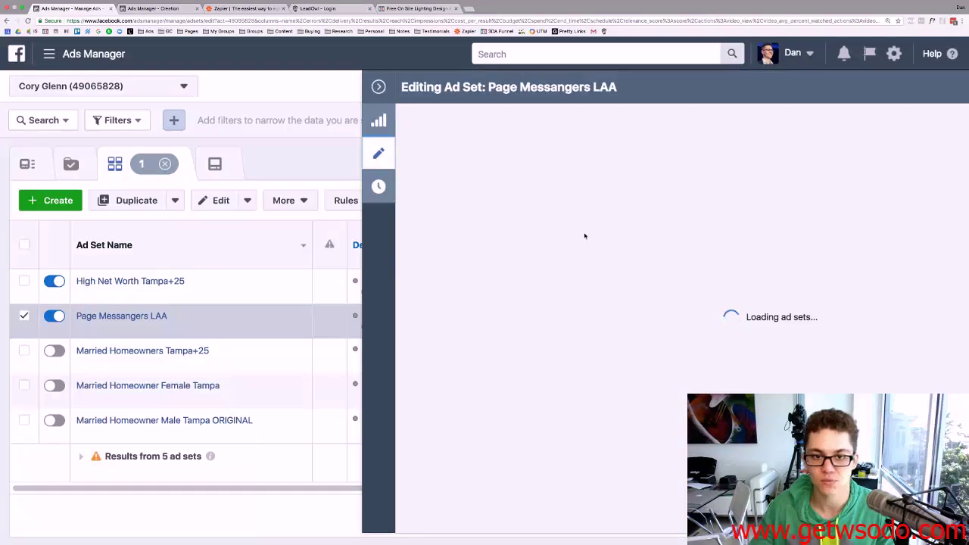
pyautogui.scroll(-2, 583, 235)
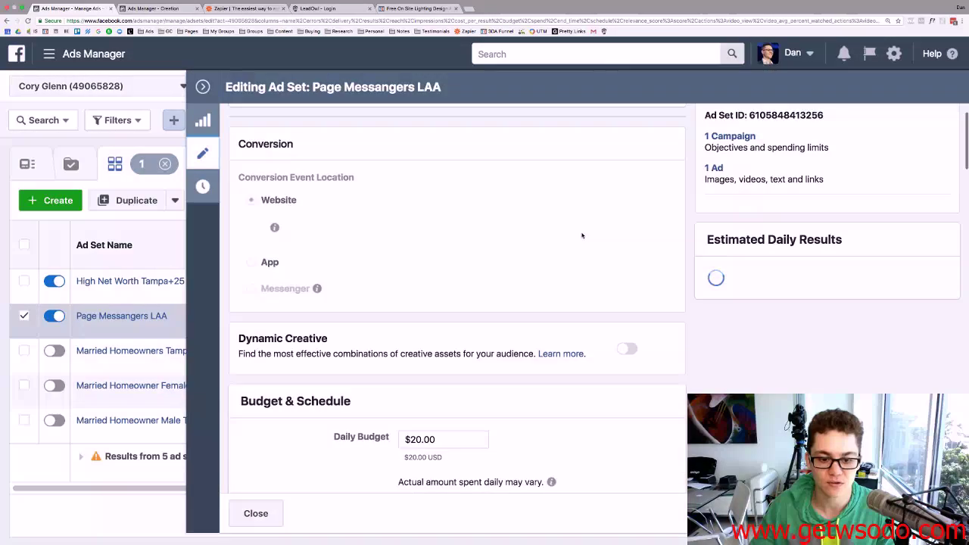
pyautogui.scroll(-4, 583, 235)
# Return to the campaign being created and name the new ad set "Page Messengers LAA".
pyautogui.hotkey('ctrl', 'Tab')
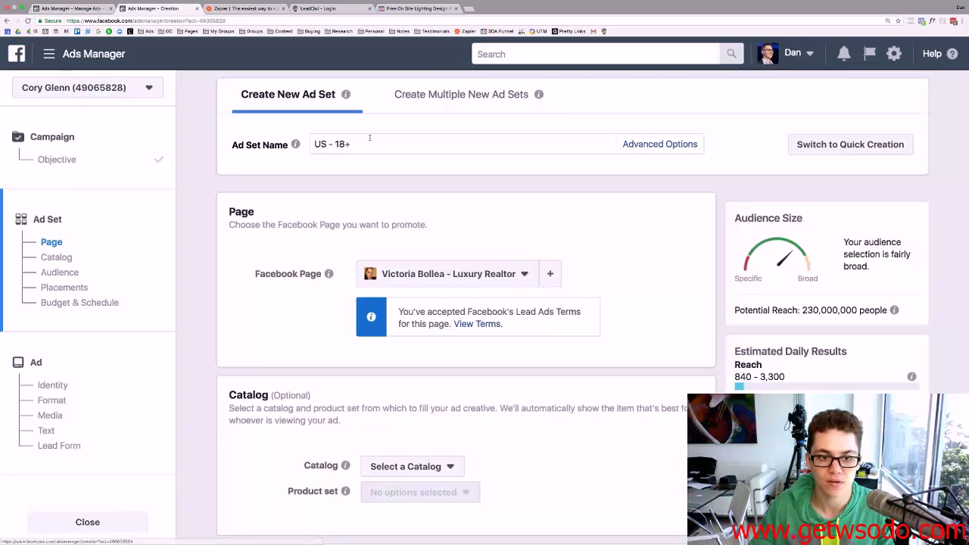
pyautogui.moveTo(296, 143)
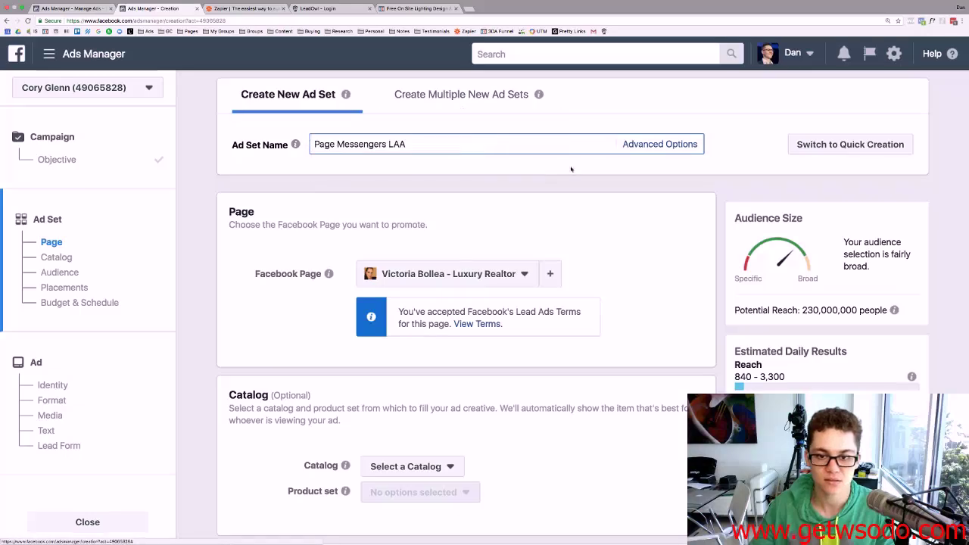
# Search the Facebook Pages for "led" and choose LED Artistry as the page to promote.
pyautogui.scroll(-2, 451, 144)
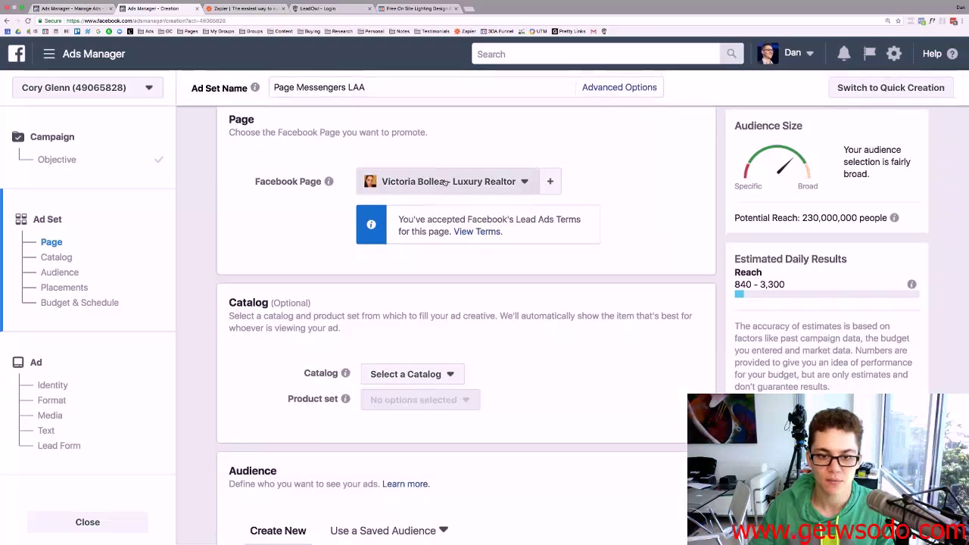
pyautogui.click(447, 184)
pyautogui.scroll(-2, 415, 253)
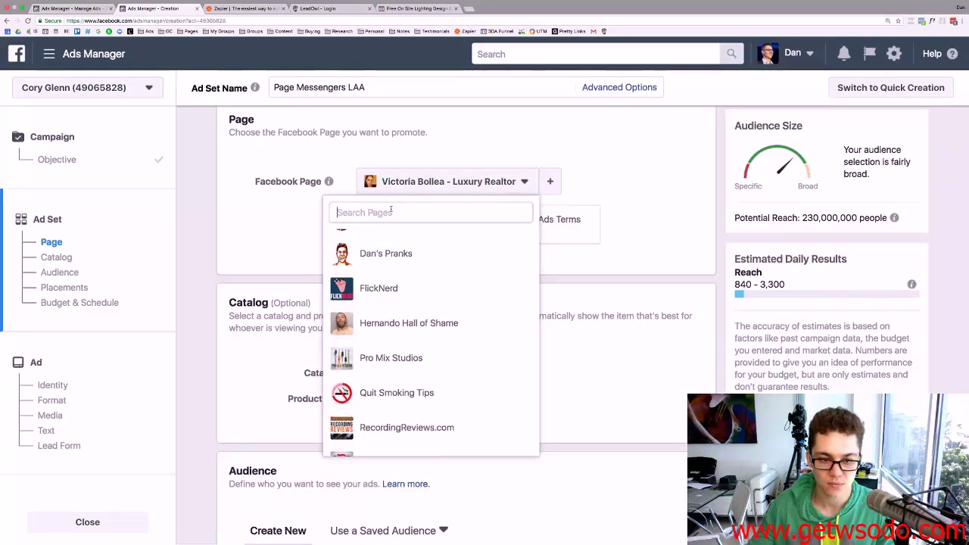
pyautogui.write('led')
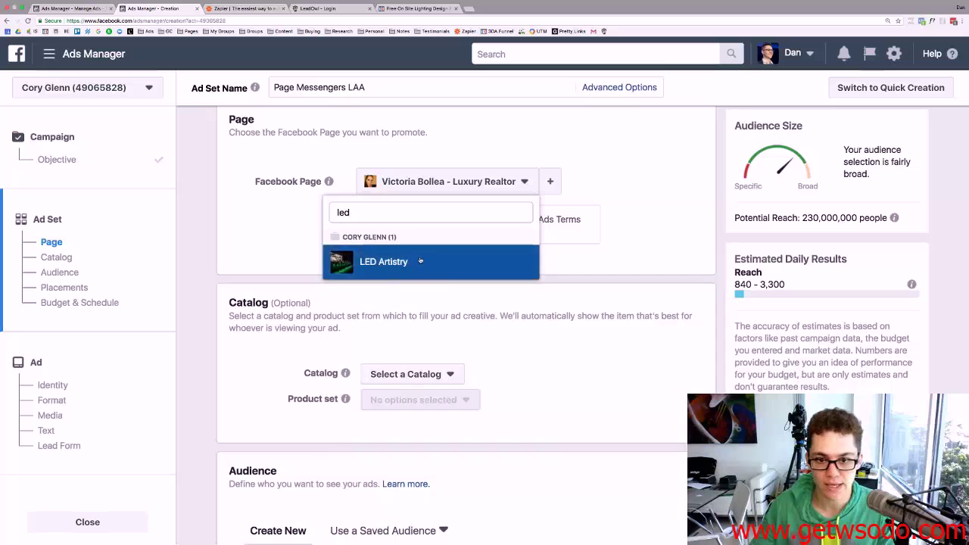
pyautogui.click(420, 260)
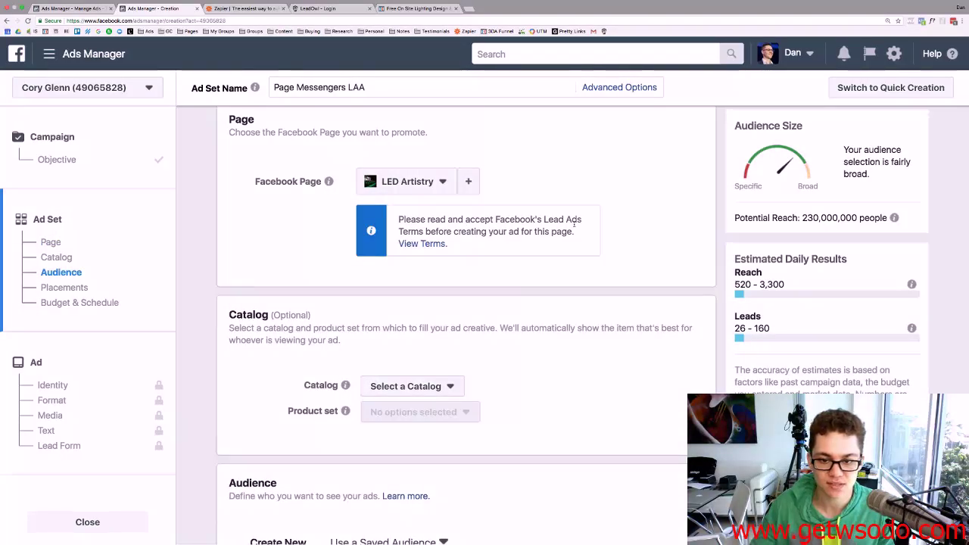
# Read and accept Facebook's Lead Ads Terms for the LED Artistry page.
pyautogui.scroll(-1, 439, 211)
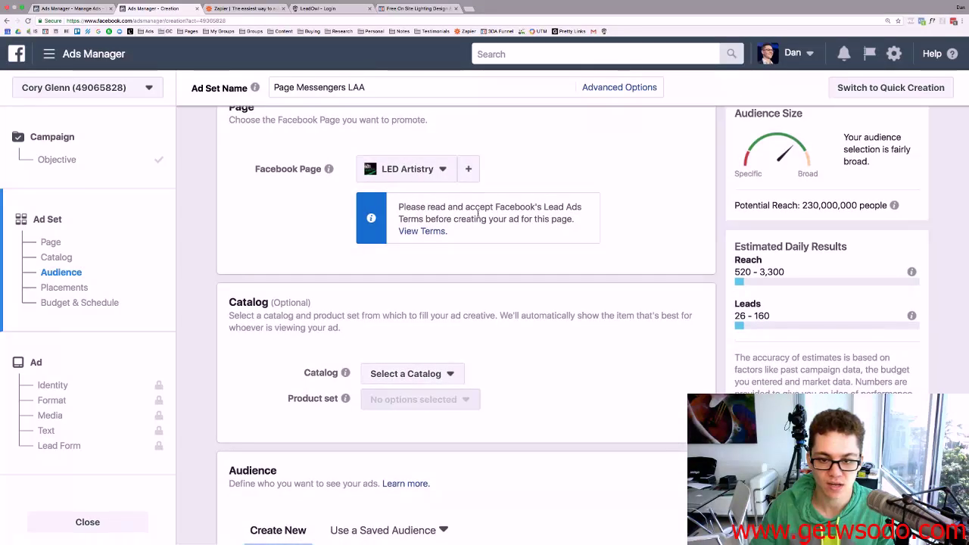
pyautogui.click(421, 232)
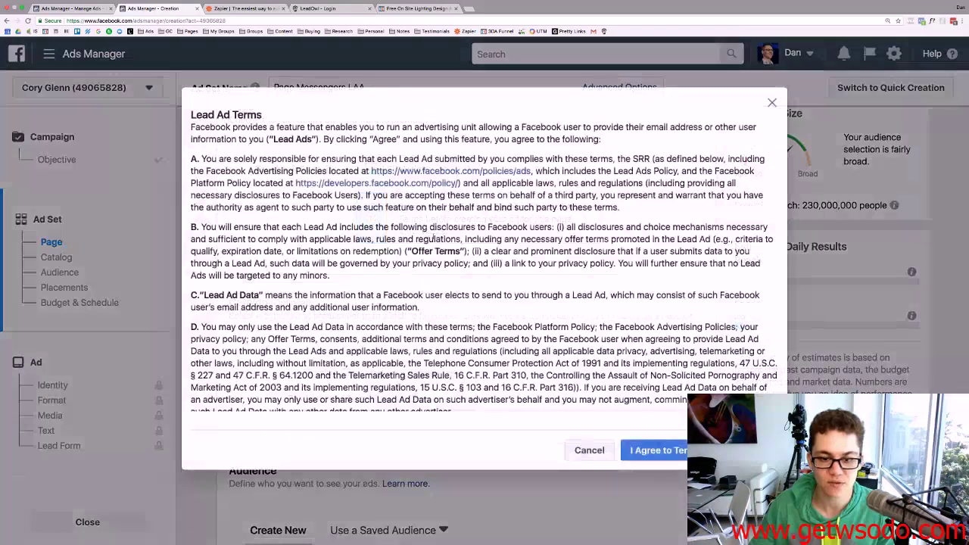
pyautogui.click(652, 454)
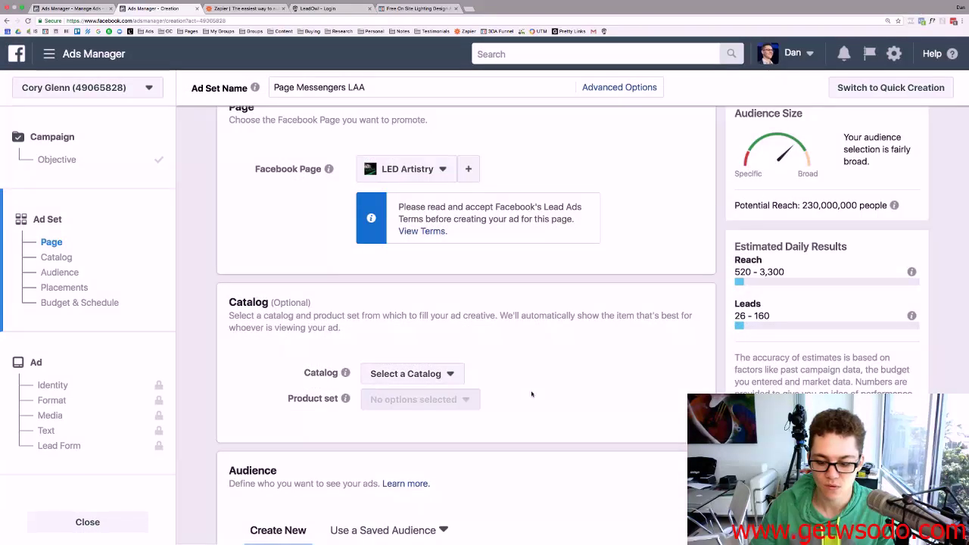
pyautogui.scroll(-5, 453, 326)
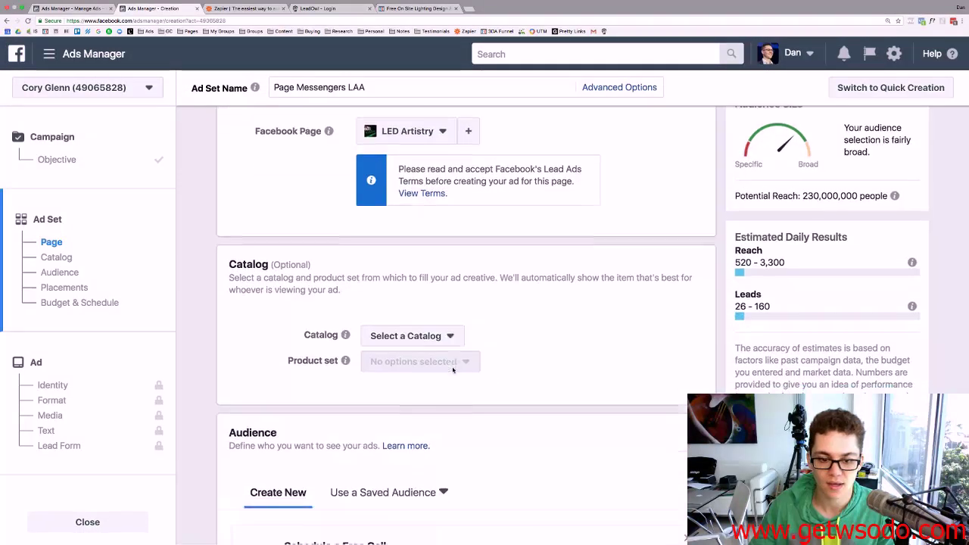
pyautogui.scroll(9, 447, 325)
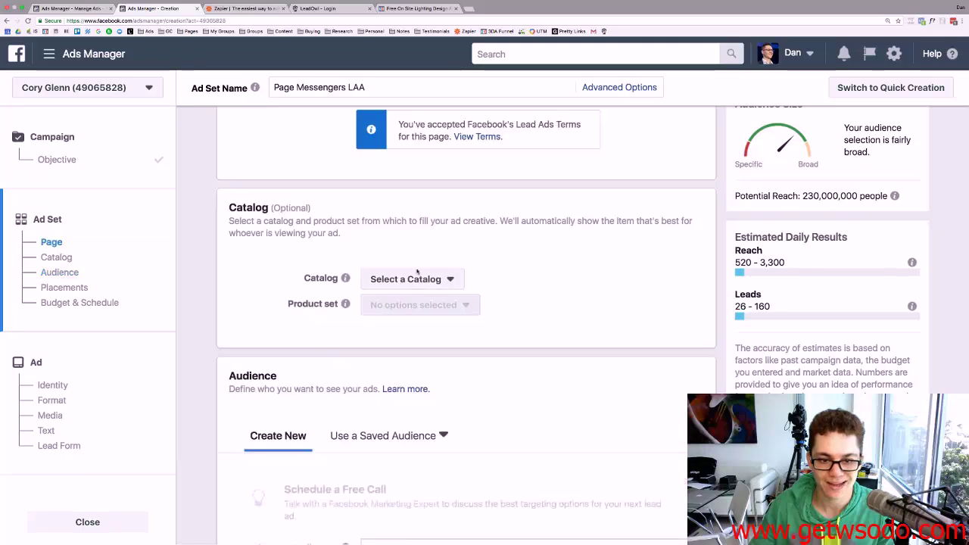
# Go to the new ad set's Audience section and dismiss the Schedule a Free Call suggestion.
pyautogui.scroll(-4, 454, 318)
pyautogui.scroll(-3, 459, 313)
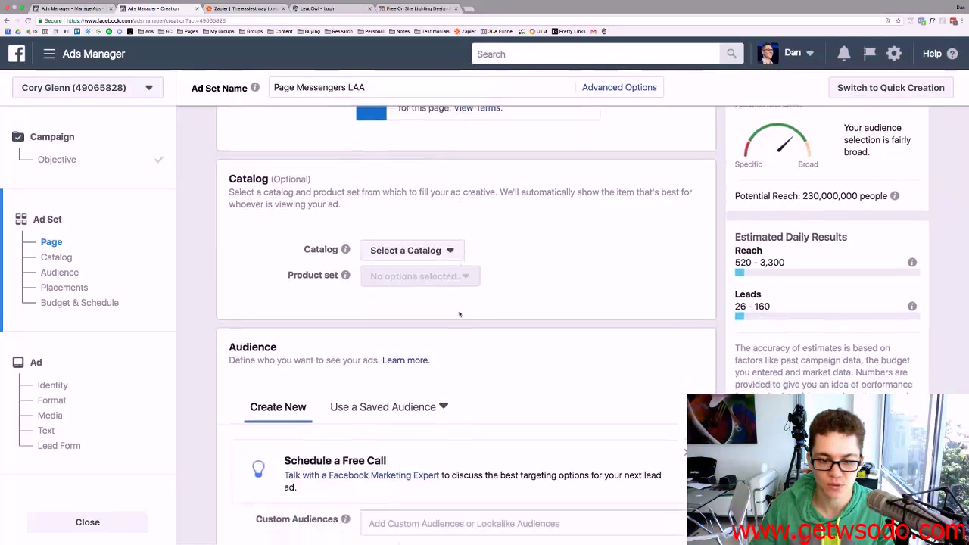
pyautogui.scroll(1, 458, 313)
pyautogui.scroll(-7, 459, 312)
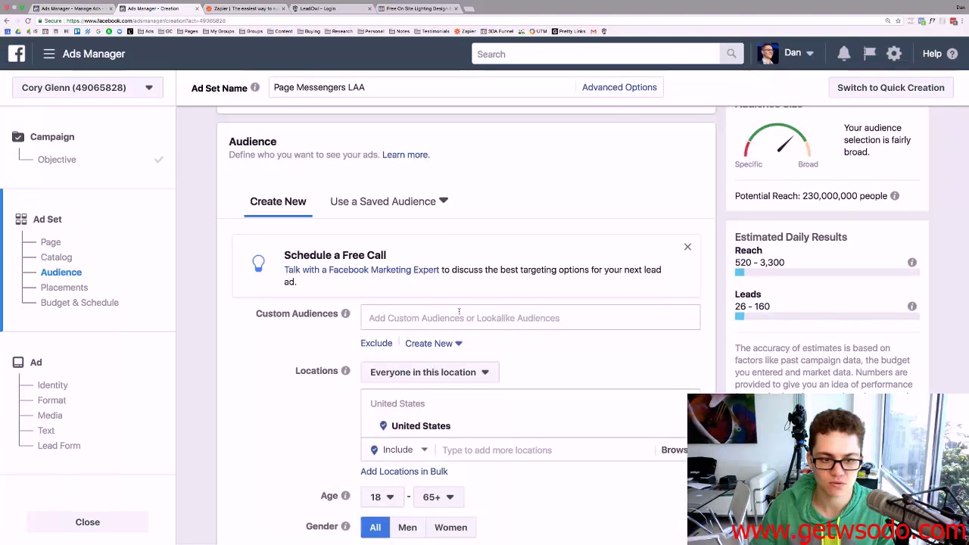
pyautogui.scroll(-2, 459, 310)
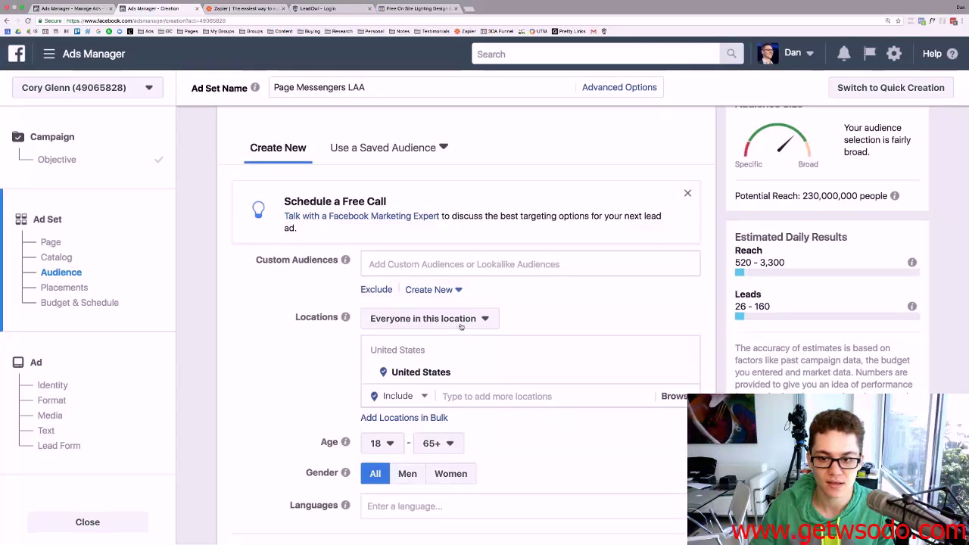
pyautogui.scroll(-1, 461, 328)
pyautogui.click(688, 174)
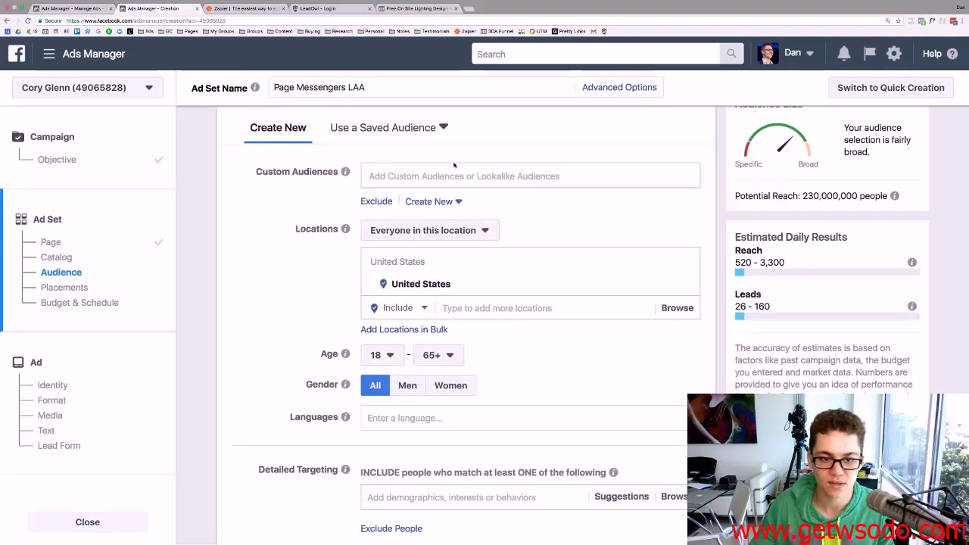
# Switch to the existing Page Messangers LAA ad set and check which custom audience it targets.
pyautogui.click(59, 9)
pyautogui.scroll(-10, 500, 212)
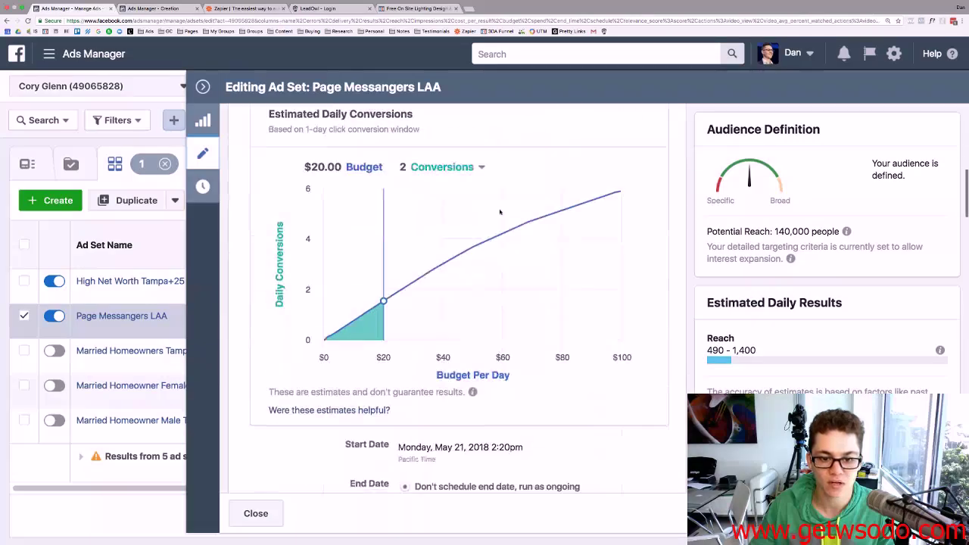
pyautogui.scroll(-1, 500, 212)
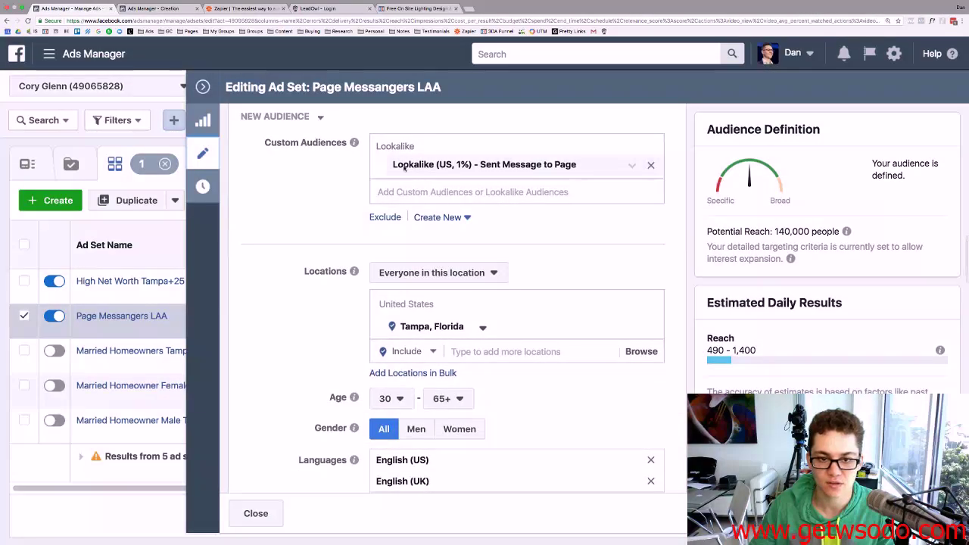
# Return to the new ad set and add the lookalike audience "Lookalike (US, 1%) - Sent Message to Page".
pyautogui.click(152, 8)
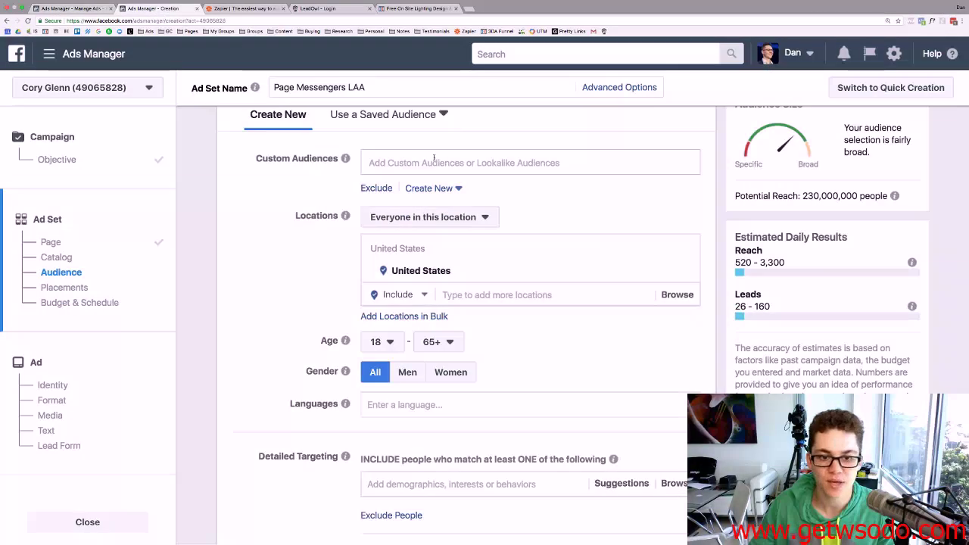
pyautogui.click(429, 162)
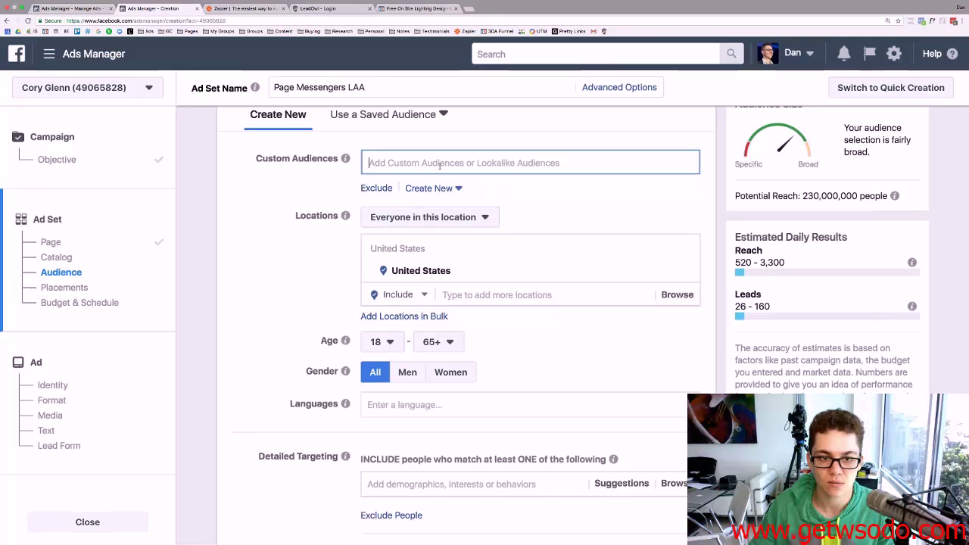
pyautogui.click(296, 196)
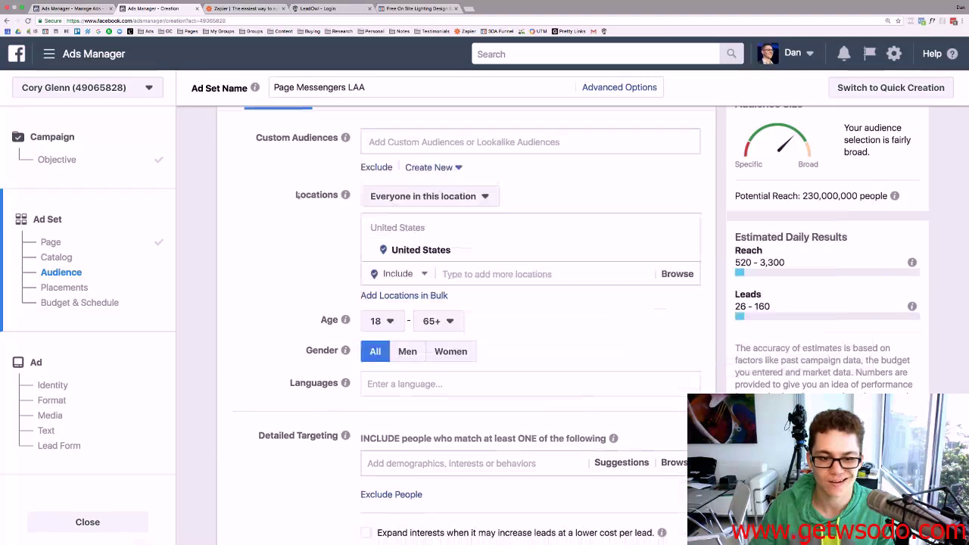
pyautogui.scroll(1, 444, 159)
pyautogui.click(448, 170)
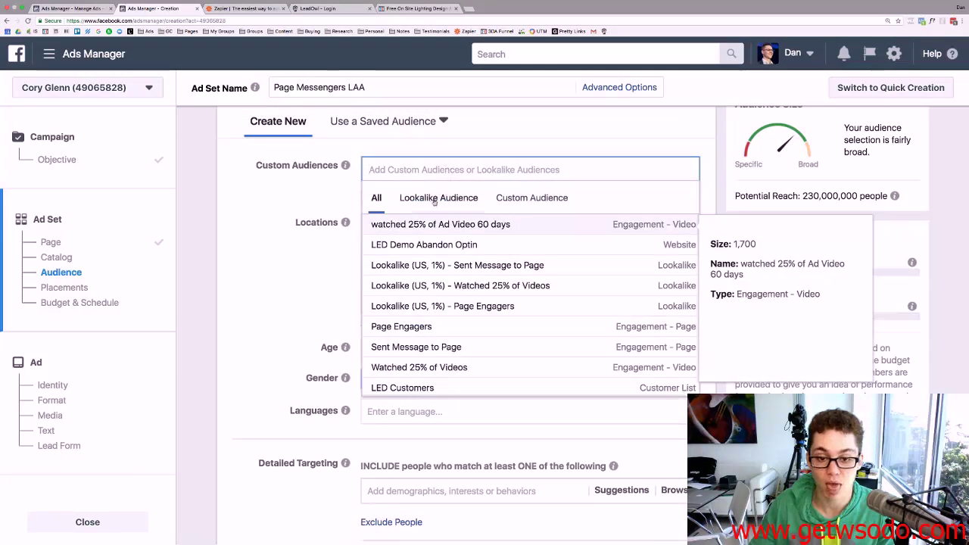
pyautogui.click(406, 201)
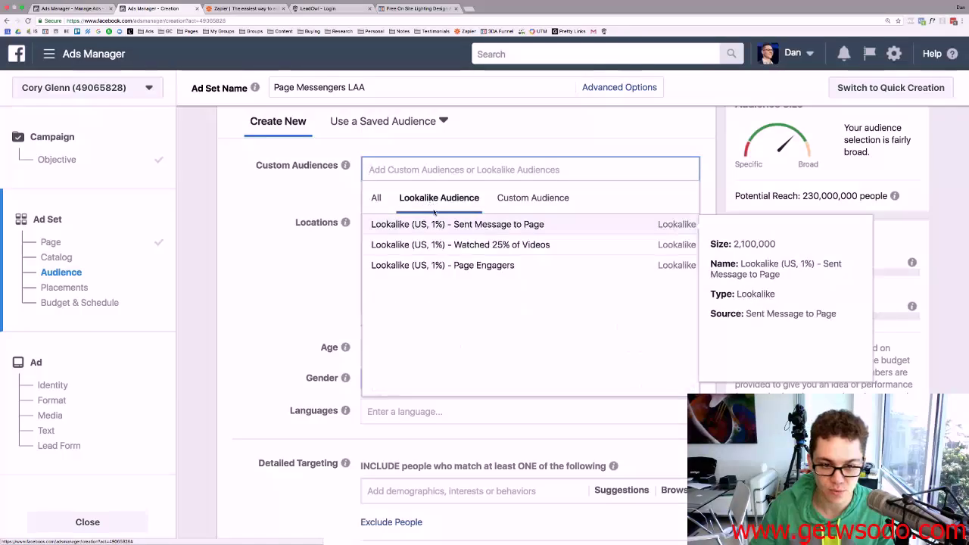
pyautogui.click(615, 233)
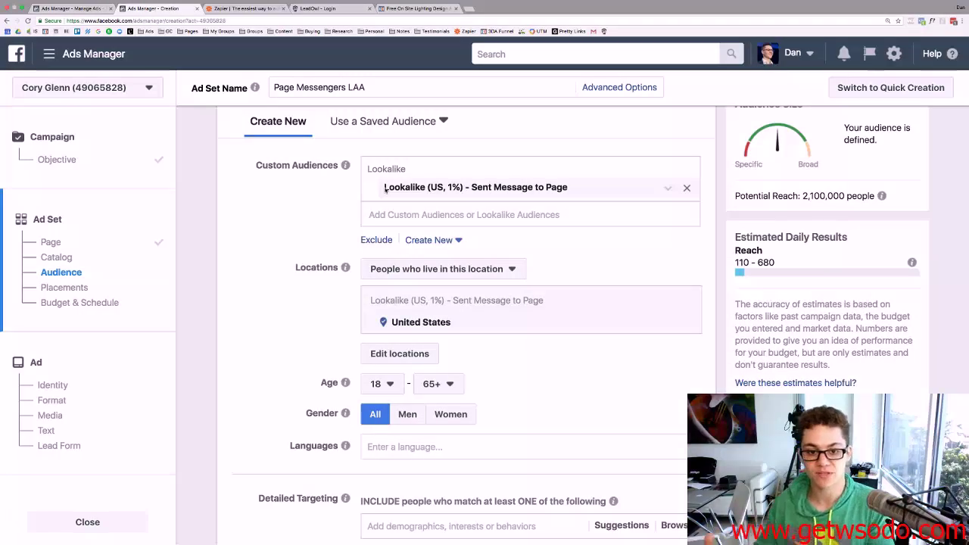
# Check the location targeting and radius options for Tampa, Florida in the existing Page Messangers LAA ad set.
pyautogui.scroll(-1, 401, 209)
pyautogui.scroll(-2, 401, 209)
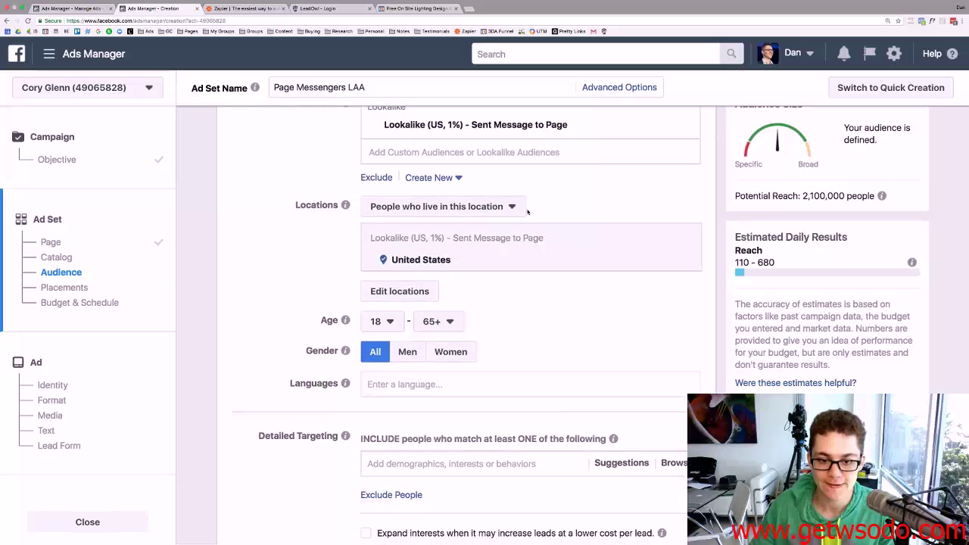
pyautogui.click(88, 8)
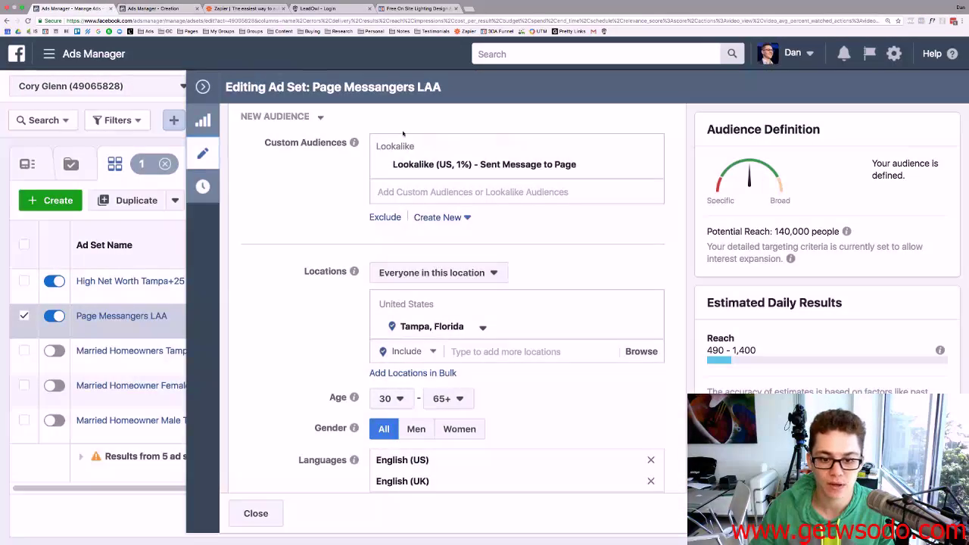
pyautogui.scroll(-1, 467, 238)
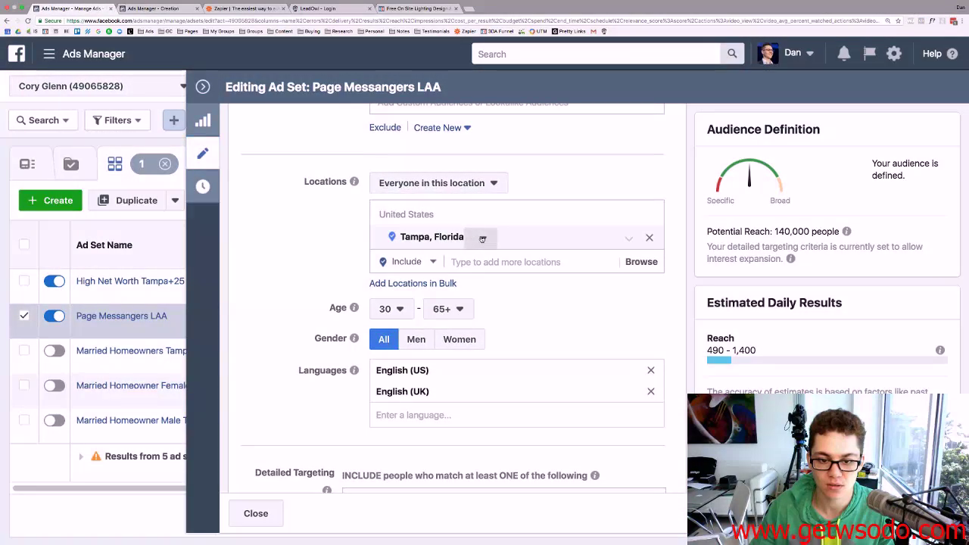
pyautogui.click(482, 239)
pyautogui.click(483, 238)
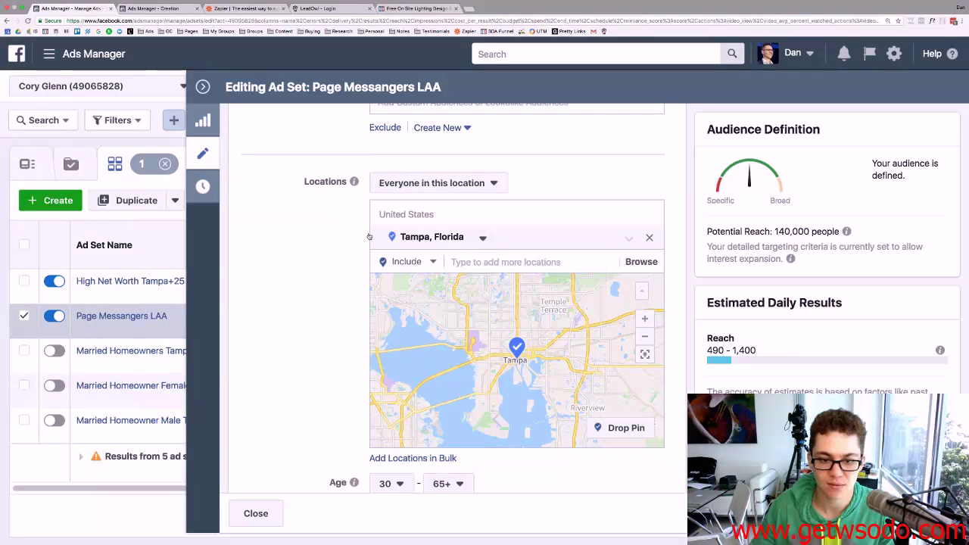
# Return to the new ad set and edit its locations to target Tampa, Florida in place of the United States.
pyautogui.click(130, 5)
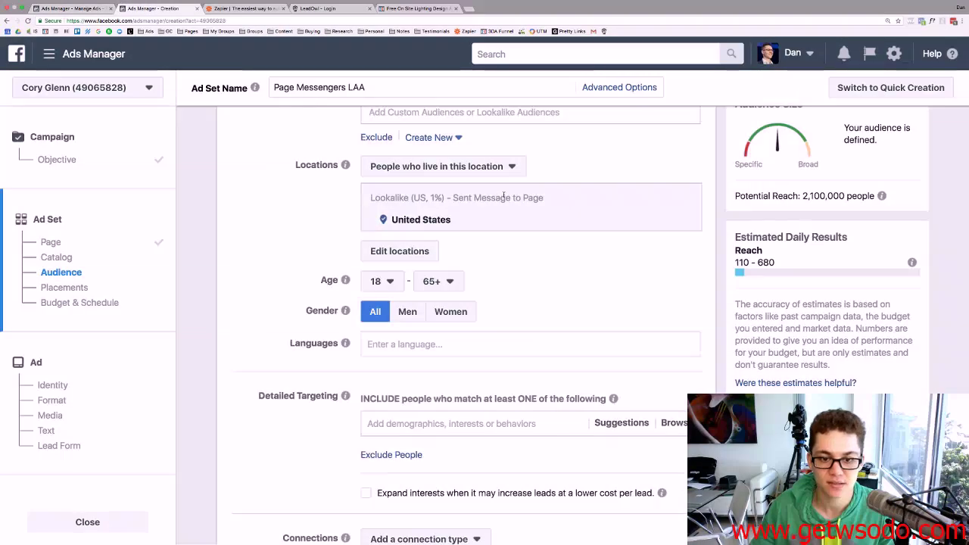
pyautogui.click(478, 167)
pyautogui.click(479, 166)
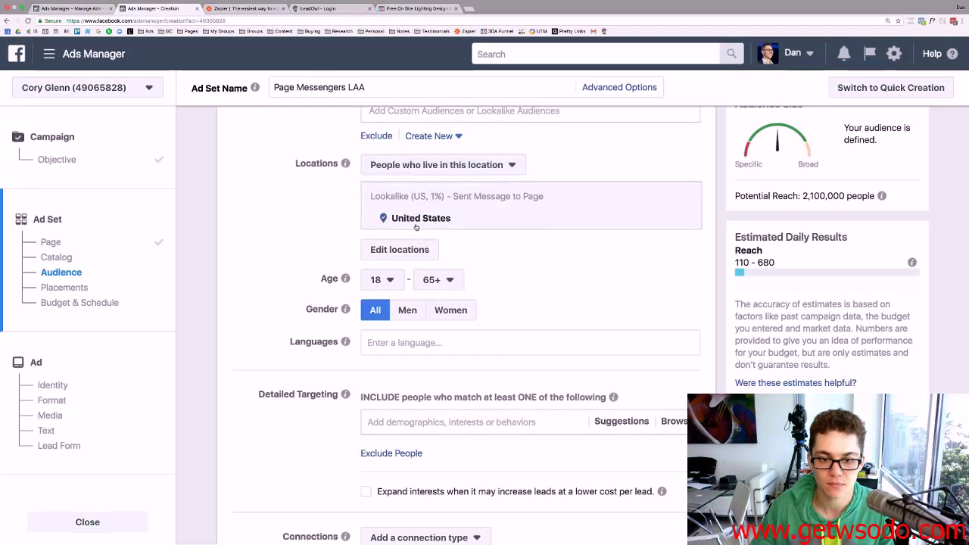
pyautogui.scroll(1, 430, 217)
pyautogui.scroll(2, 430, 217)
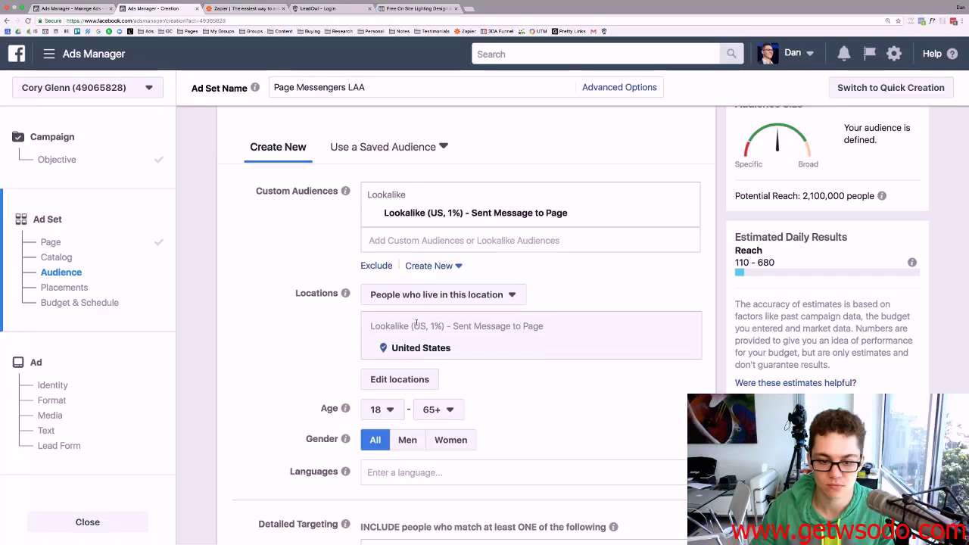
pyautogui.scroll(-1, 423, 340)
pyautogui.click(423, 344)
pyautogui.scroll(-3, 469, 287)
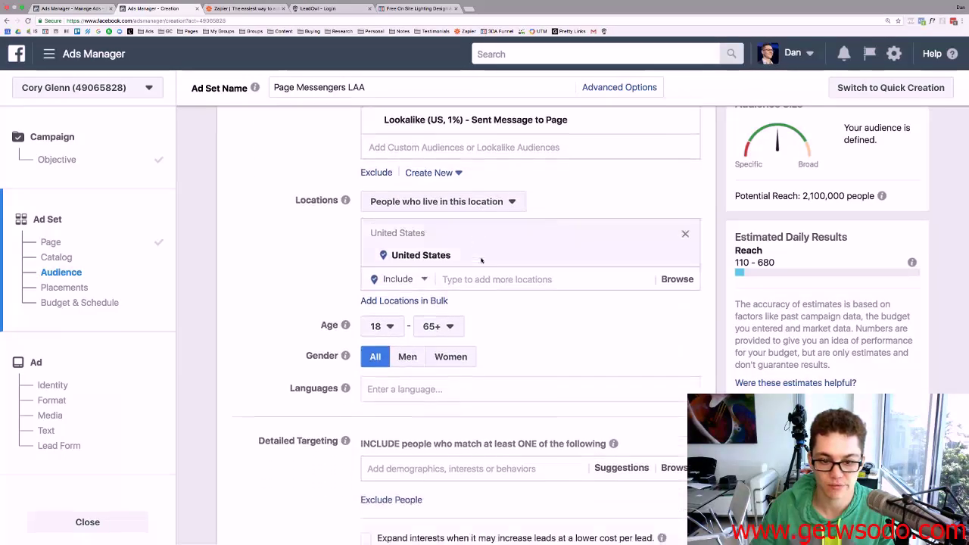
pyautogui.click(484, 242)
pyautogui.write('Tampa')
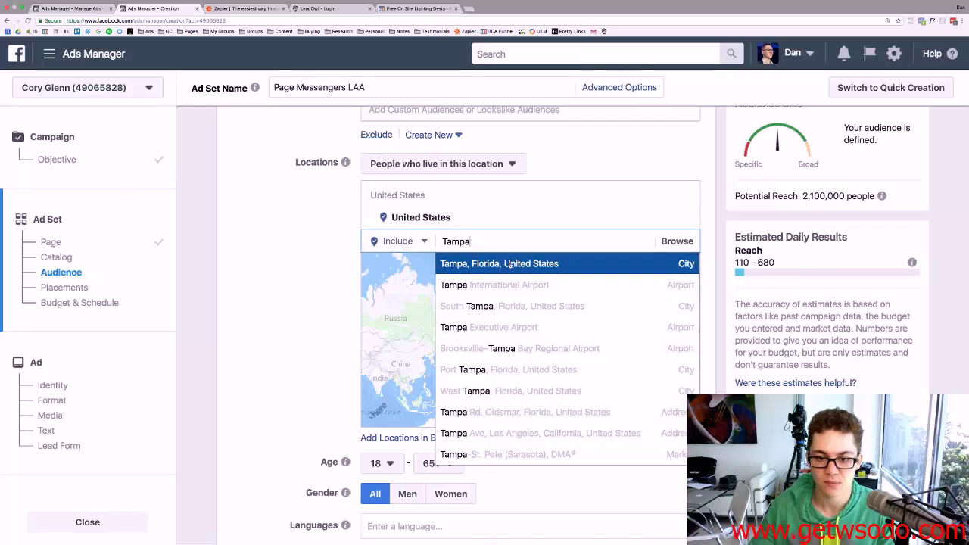
pyautogui.press('Return')
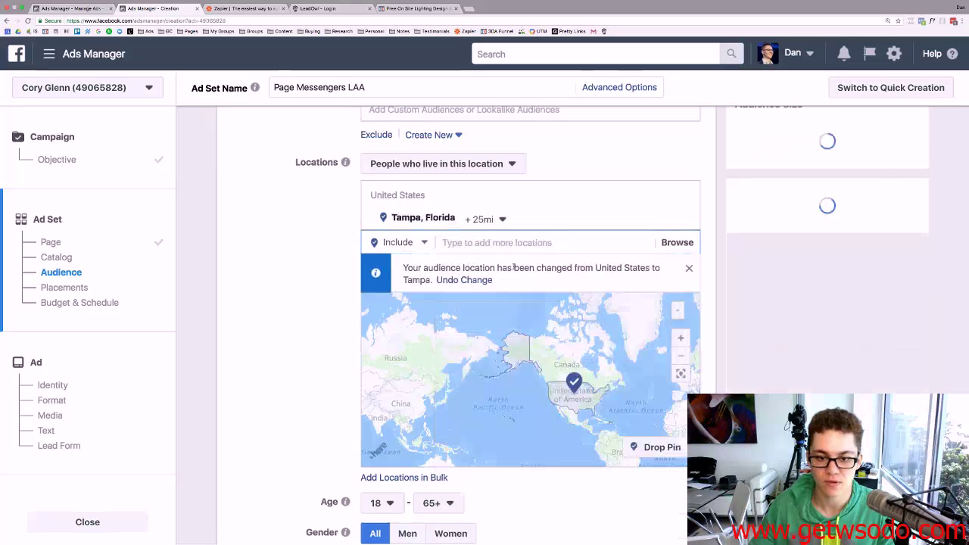
# Set the radius around Tampa, Florida to 25 miles and dismiss the location change notice.
pyautogui.click(502, 219)
pyautogui.moveTo(504, 291); pyautogui.dragTo(530, 291)
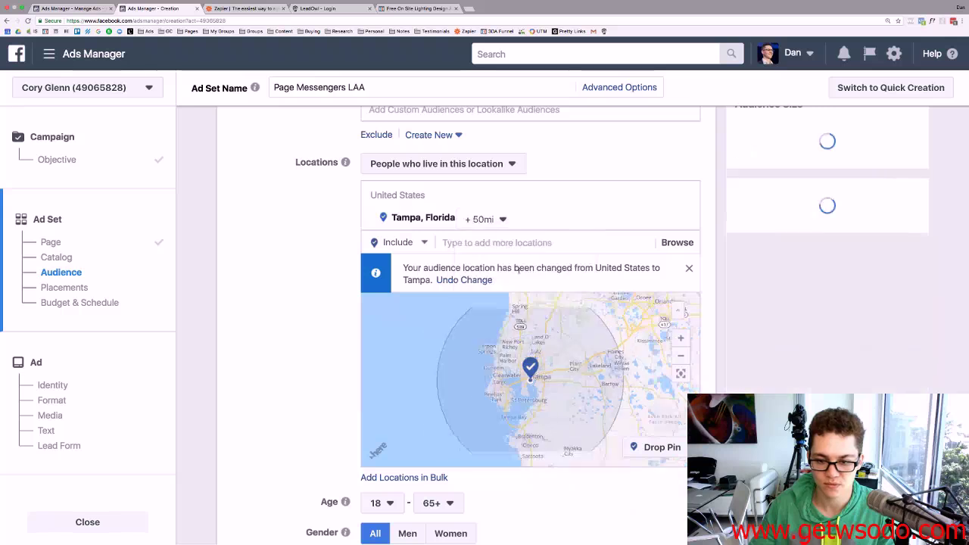
pyautogui.click(486, 219)
pyautogui.doubleClick(550, 292)
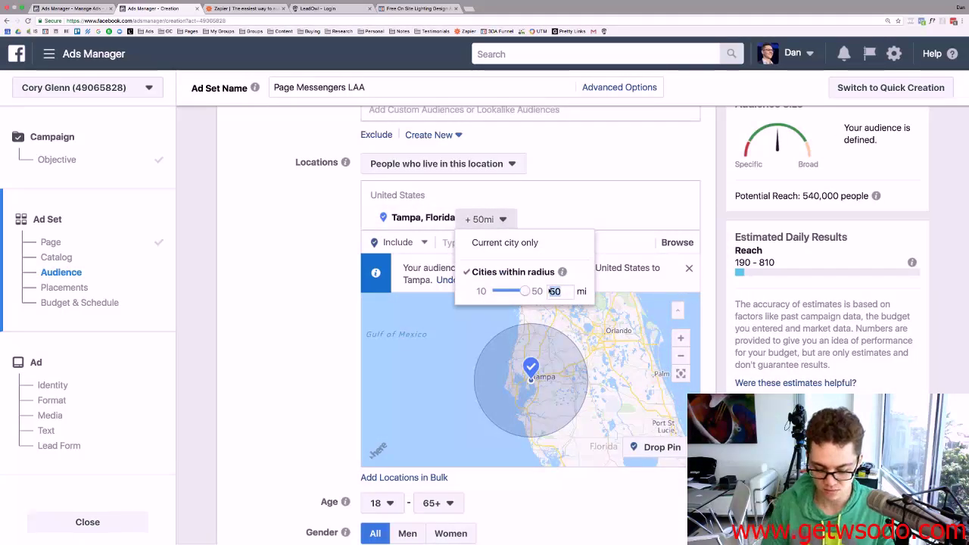
pyautogui.write('25')
pyautogui.press('Return')
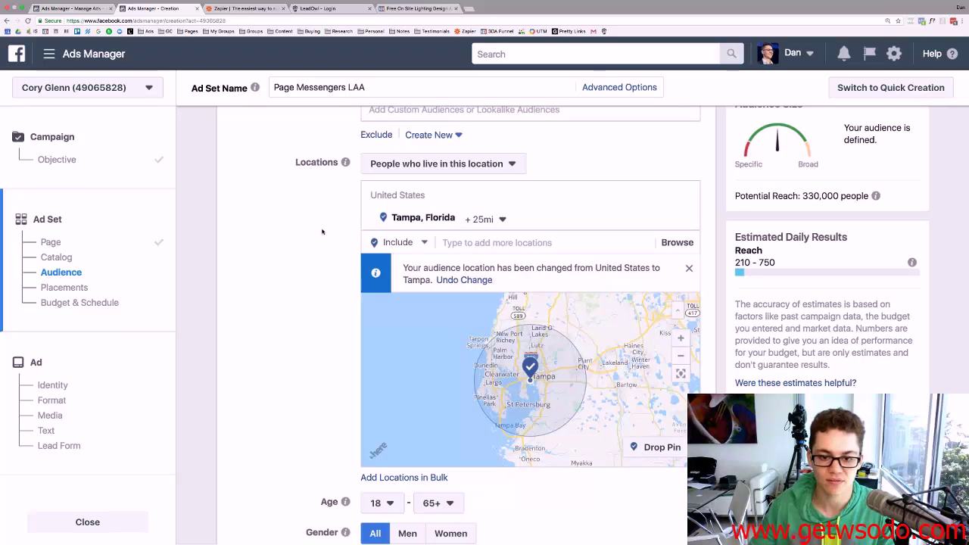
pyautogui.click(689, 271)
# Check the existing ad set's age range and set the new ad set's minimum age to 30.
pyautogui.scroll(-4, 685, 196)
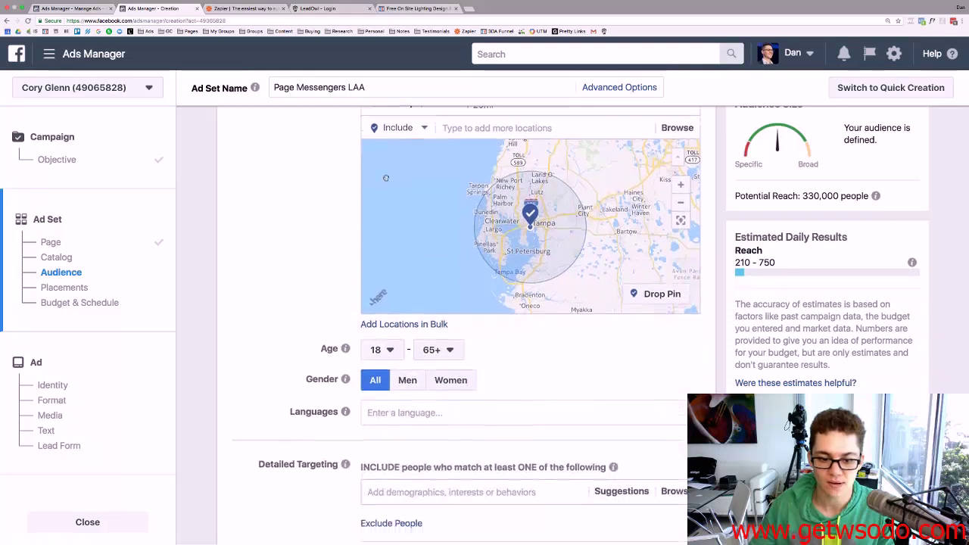
pyautogui.click(76, 14)
pyautogui.scroll(-4, 412, 262)
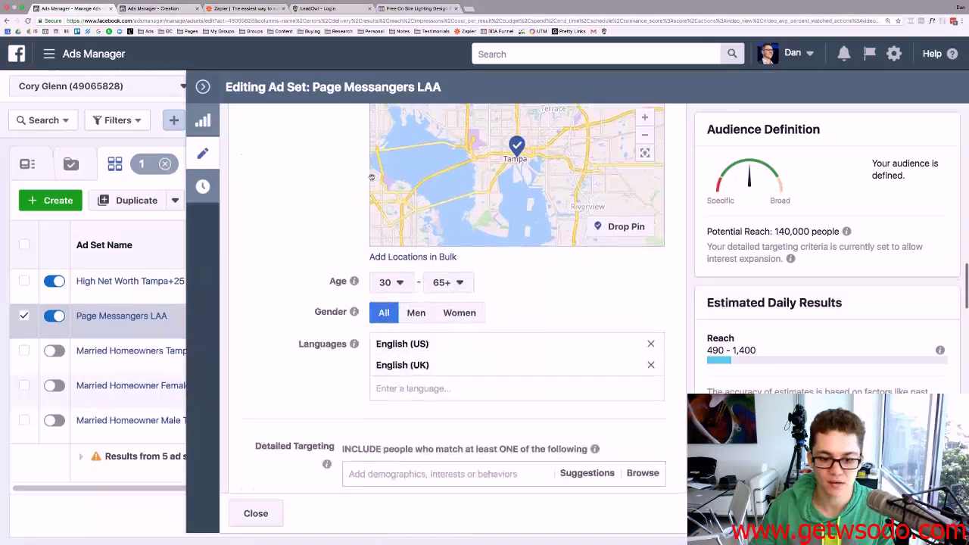
pyautogui.click(149, 9)
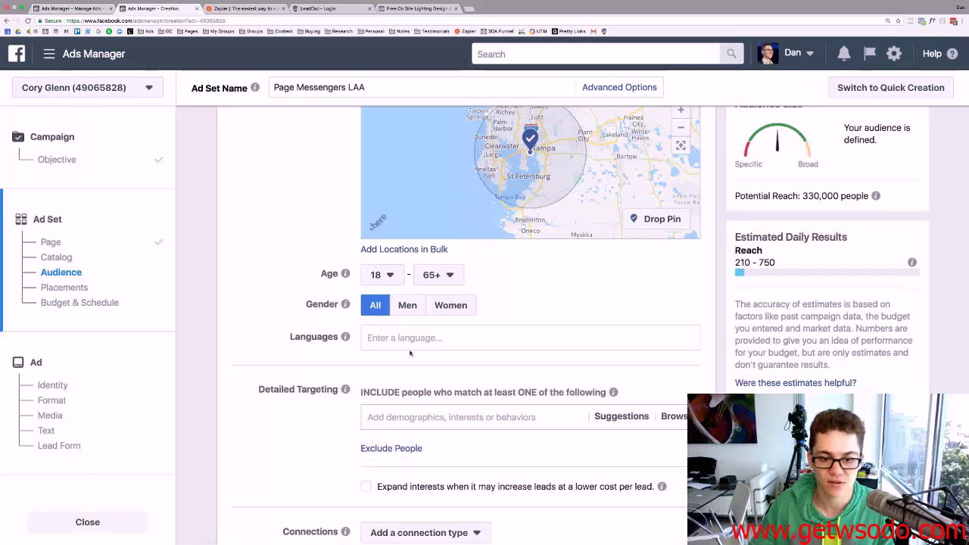
pyautogui.click(391, 281)
pyautogui.scroll(-2, 391, 367)
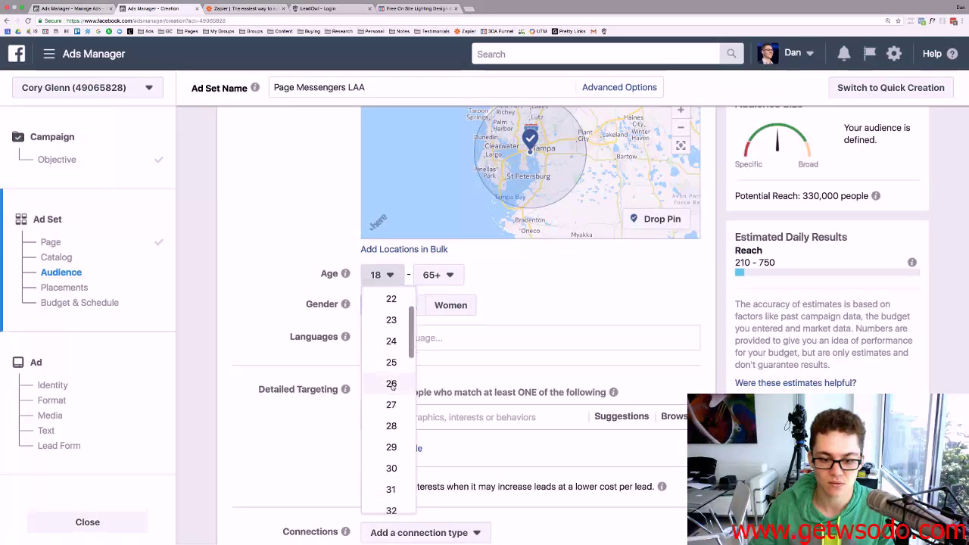
pyautogui.click(391, 465)
# Check the existing ad set's languages and add English (All) as the new ad set's language.
pyautogui.click(89, 8)
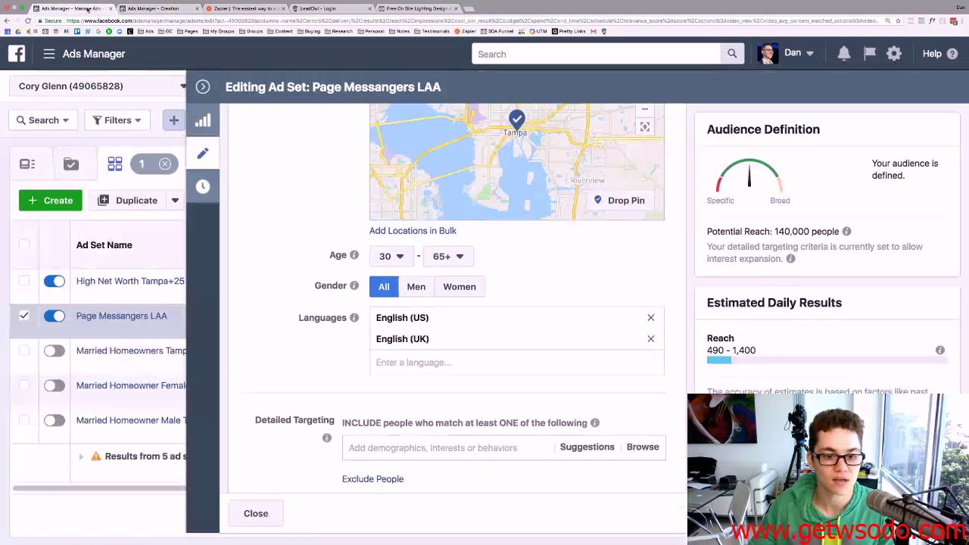
pyautogui.click(132, 7)
pyautogui.click(452, 335)
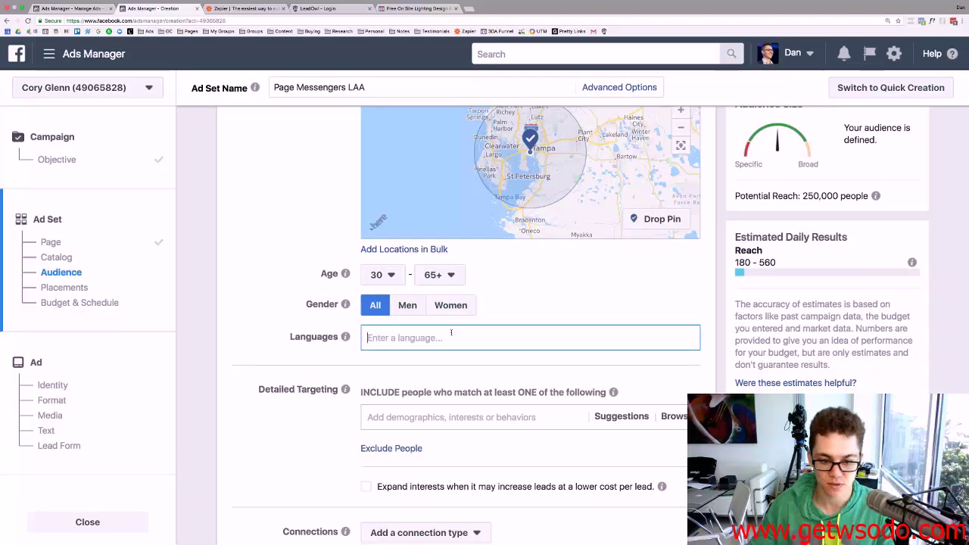
pyautogui.write('Engl')
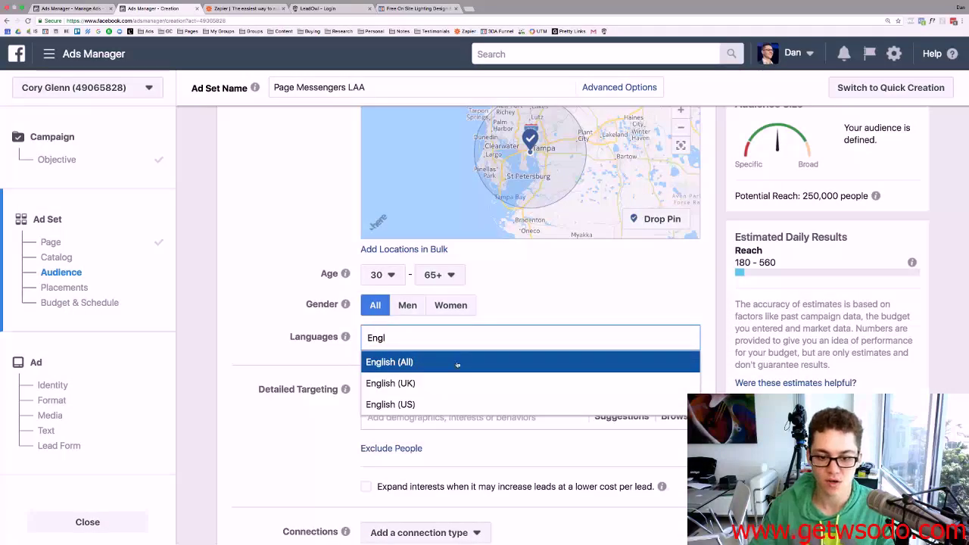
pyautogui.click(456, 363)
# Check the existing ad set's detailed targeting and enable interest expansion in the new ad set.
pyautogui.click(90, 12)
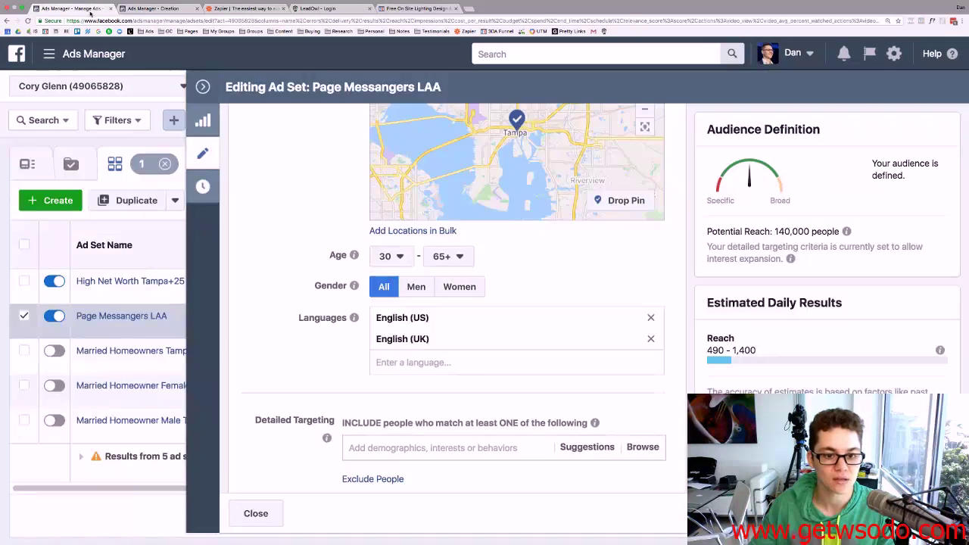
pyautogui.click(152, 8)
pyautogui.scroll(-3, 327, 213)
pyautogui.scroll(-2, 327, 214)
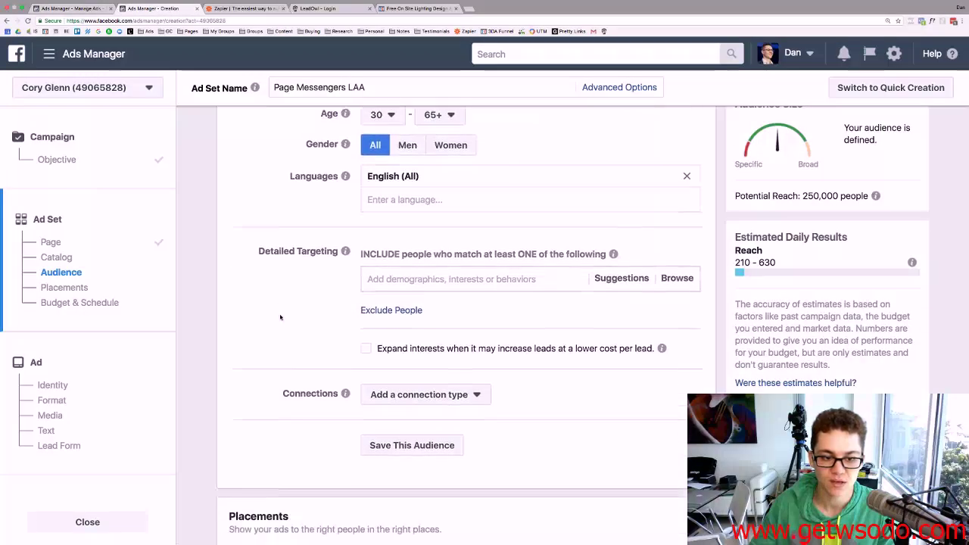
pyautogui.press('super+1')
pyautogui.scroll(-5, 231, 153)
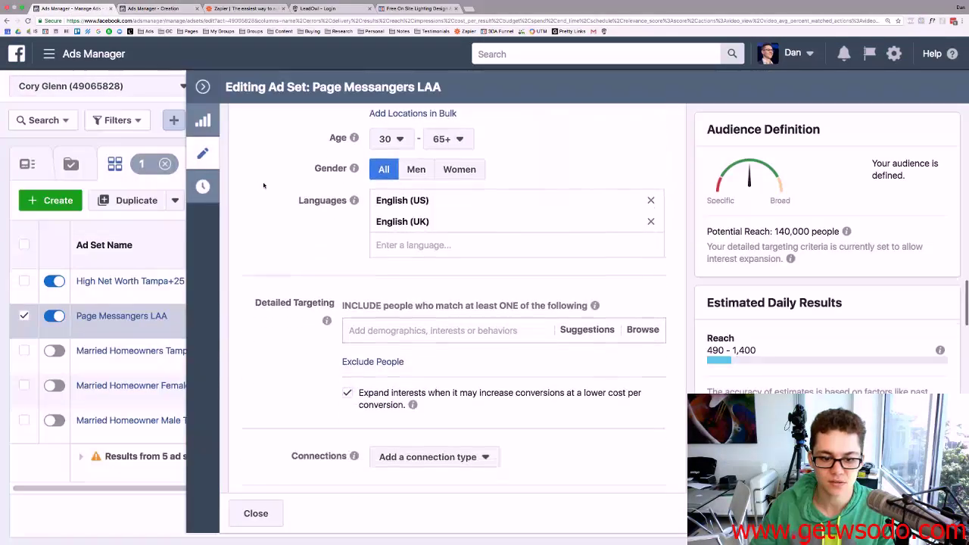
pyautogui.click(154, 9)
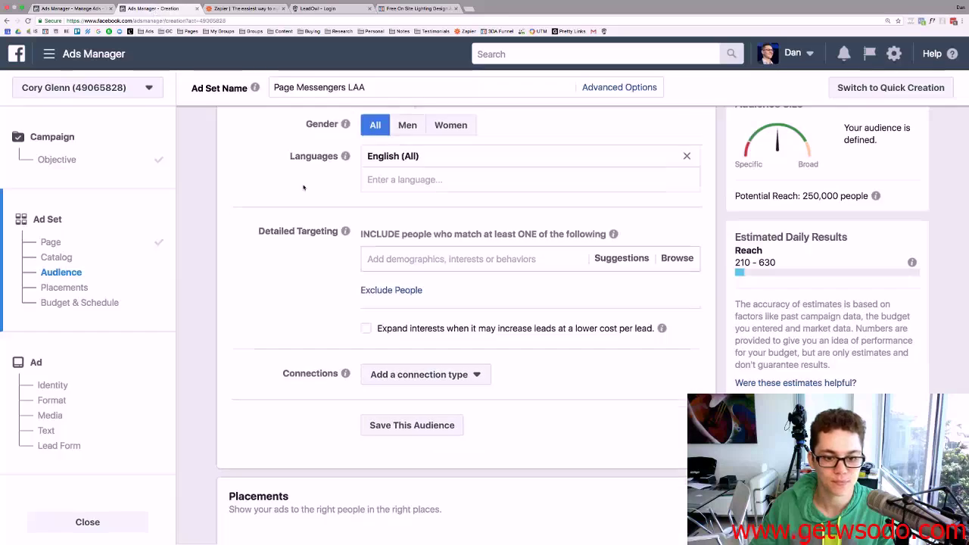
pyautogui.scroll(-2, 375, 300)
pyautogui.click(366, 269)
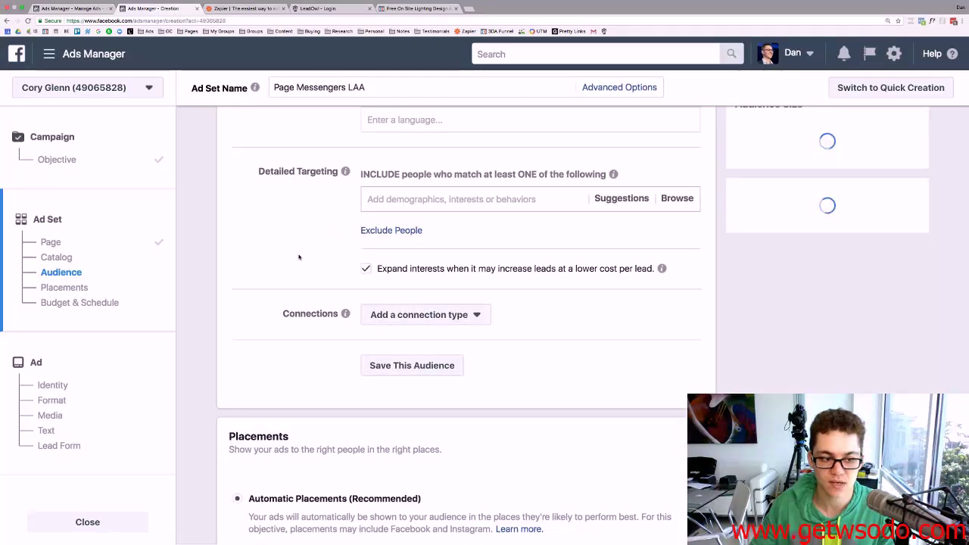
# Examine which placements the existing Page Messangers LAA ad set uses, for comparison with the new ad set.
pyautogui.scroll(-5, 300, 256)
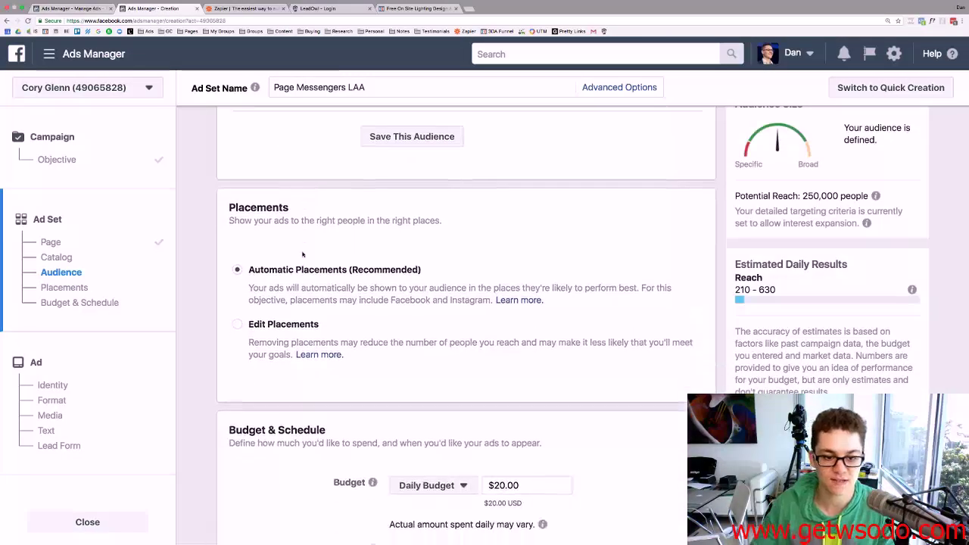
pyautogui.scroll(-1, 302, 255)
pyautogui.scroll(-3, 304, 281)
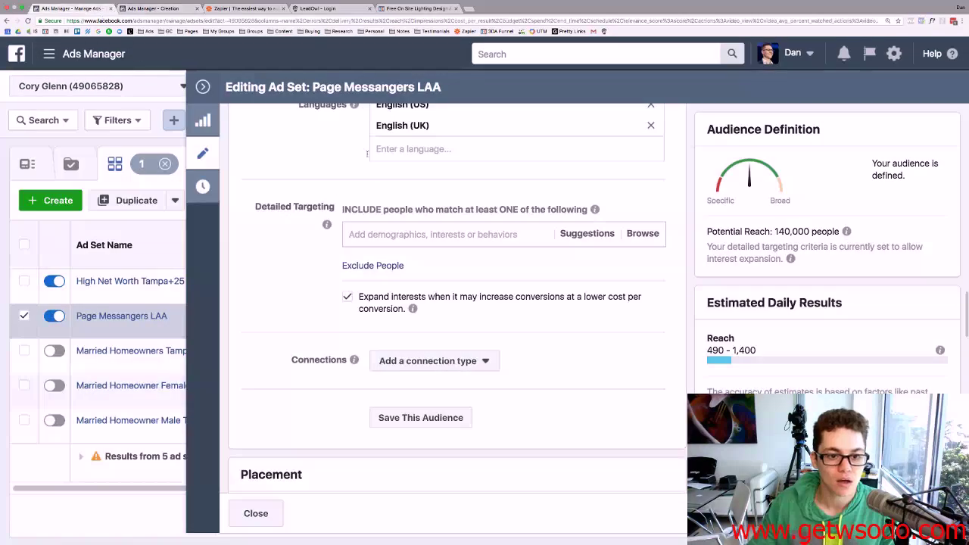
pyautogui.scroll(-10, 359, 215)
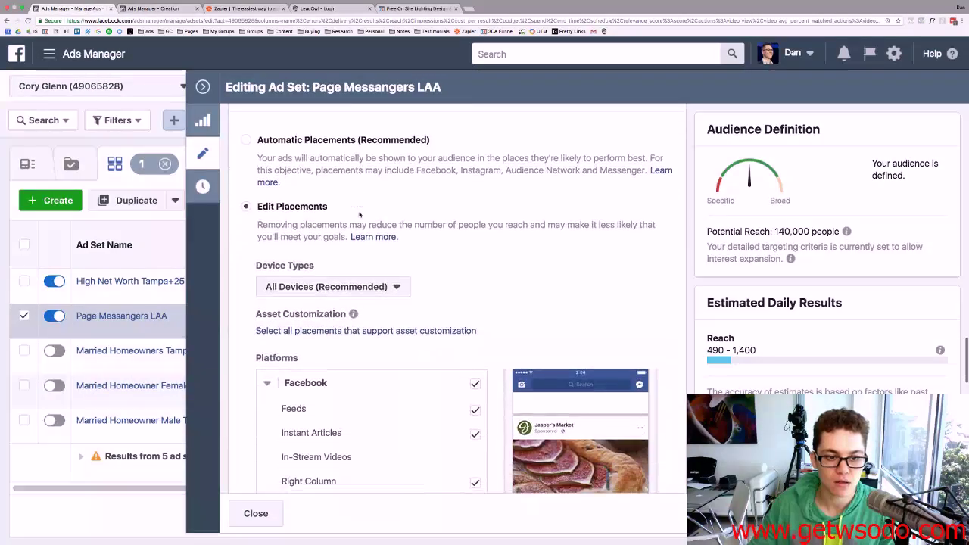
pyautogui.scroll(-2, 360, 215)
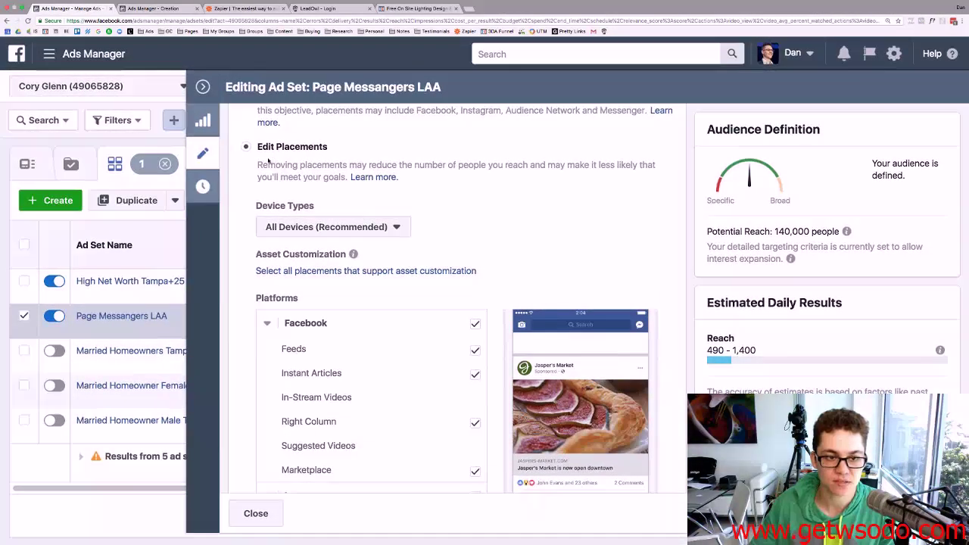
pyautogui.scroll(-8, 416, 227)
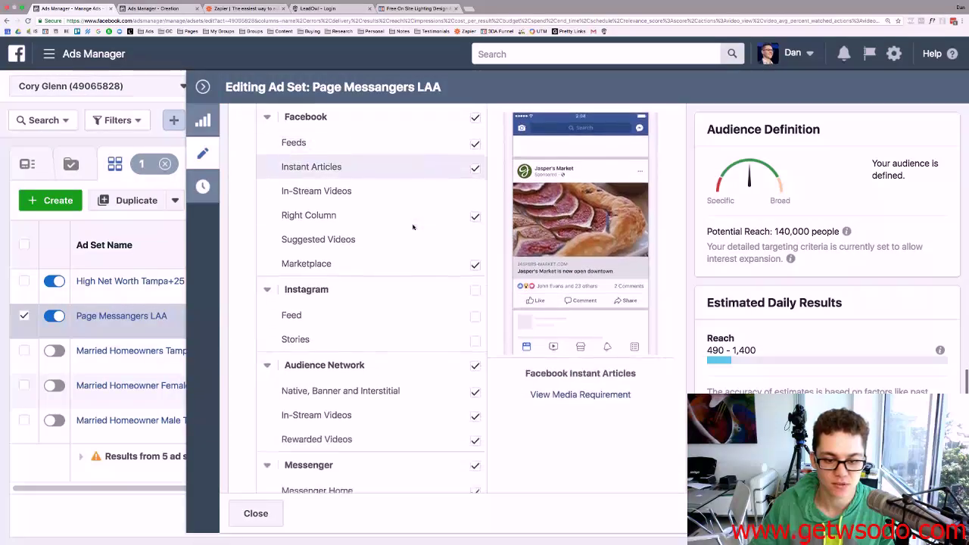
# Return to the new ad set, switch it to Edit Placements and exclude all Instagram placements.
pyautogui.click(168, 6)
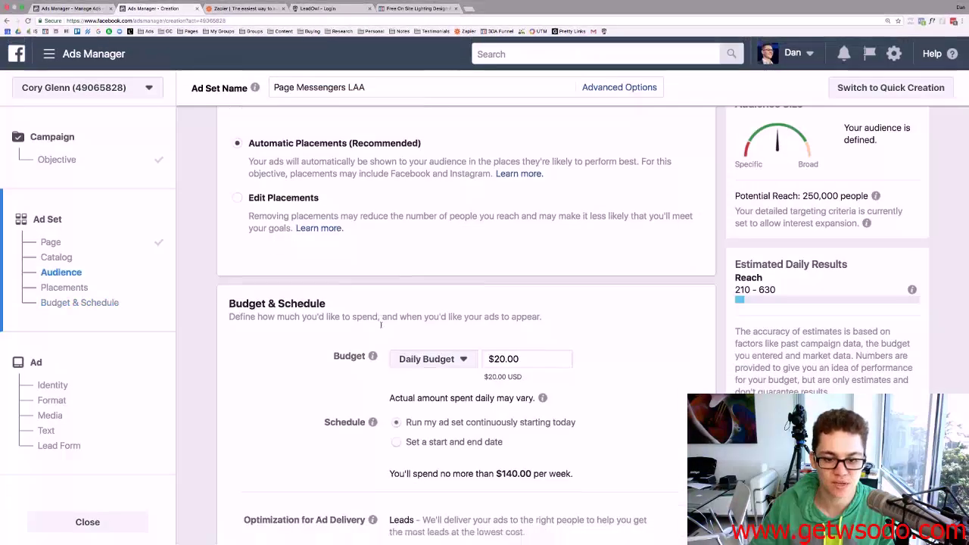
pyautogui.scroll(-5, 382, 327)
pyautogui.scroll(-1, 381, 327)
pyautogui.scroll(5, 260, 309)
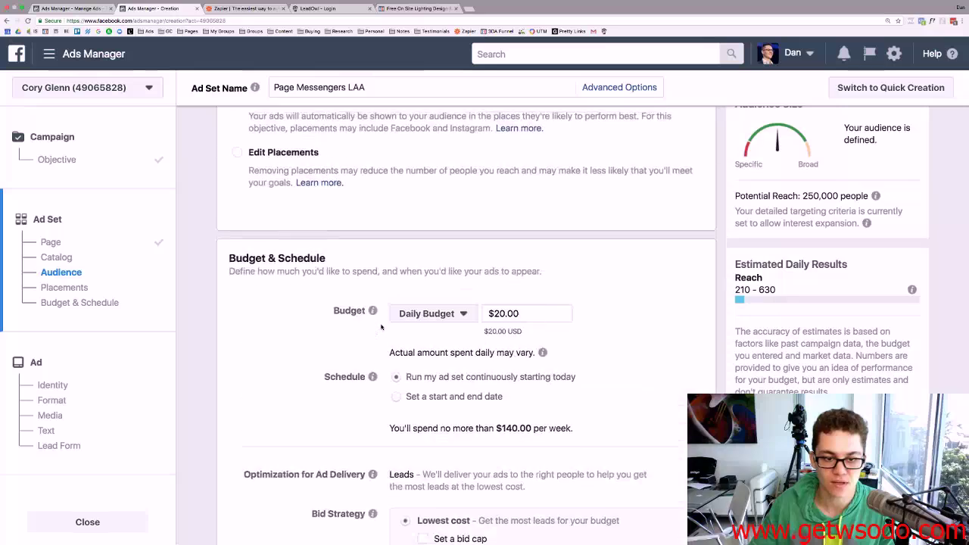
pyautogui.click(236, 293)
pyautogui.scroll(-8, 419, 324)
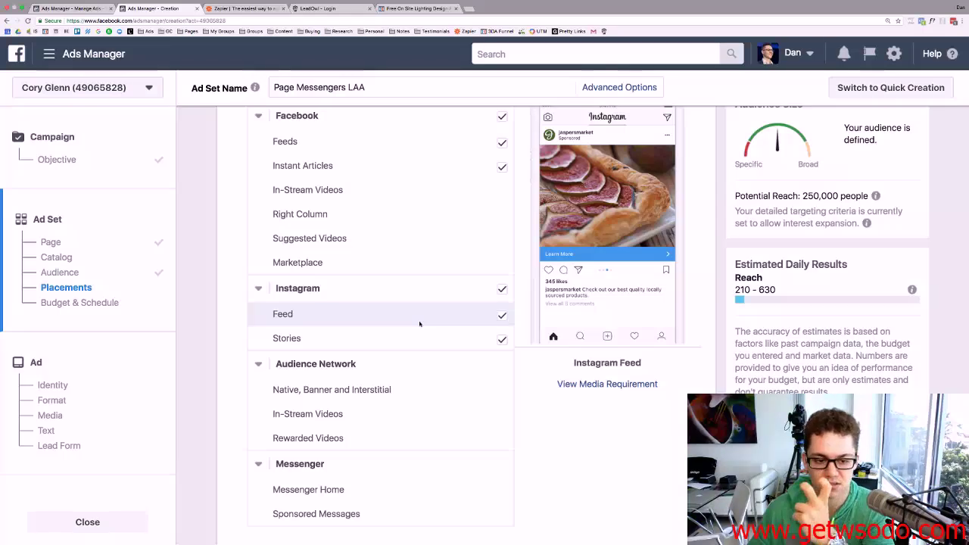
pyautogui.click(503, 290)
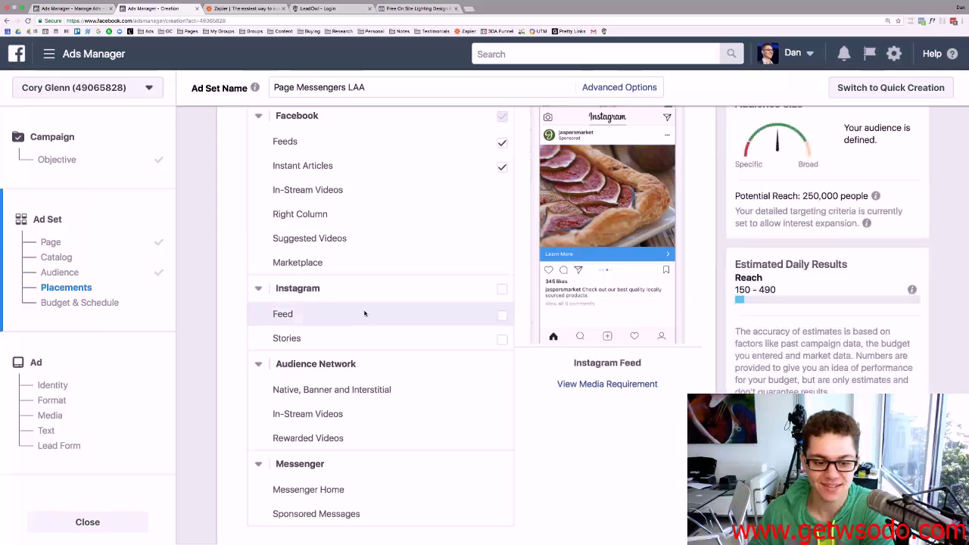
# Review the new ad set's budget, schedule and bid settings and continue to the ad setup.
pyautogui.scroll(-6, 367, 313)
pyautogui.scroll(-3, 364, 313)
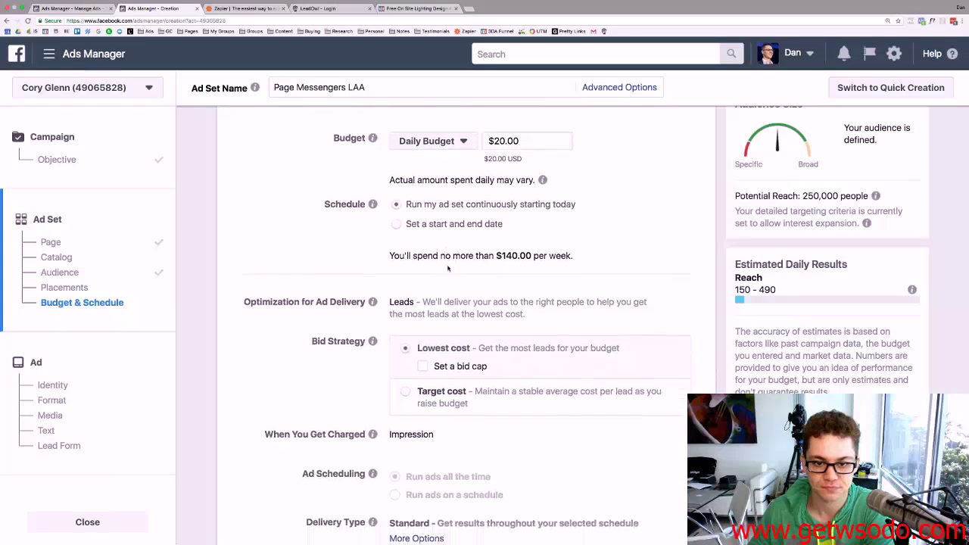
pyautogui.scroll(-2, 431, 188)
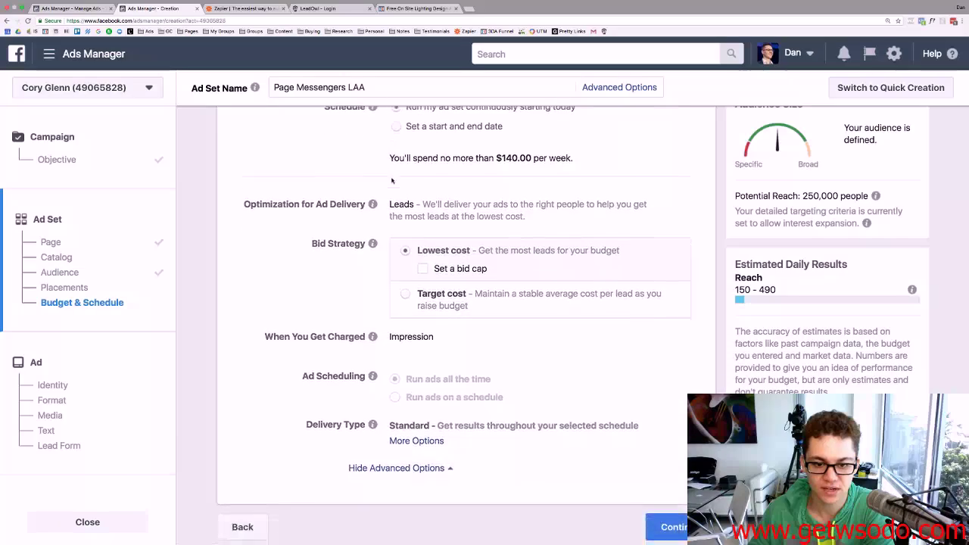
pyautogui.scroll(1, 445, 235)
pyautogui.scroll(1, 444, 236)
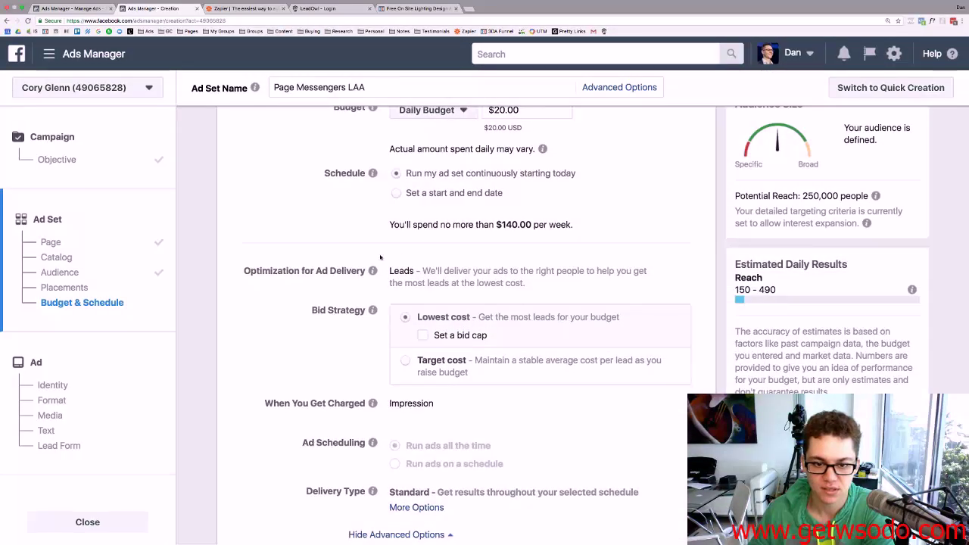
pyautogui.scroll(-1, 380, 258)
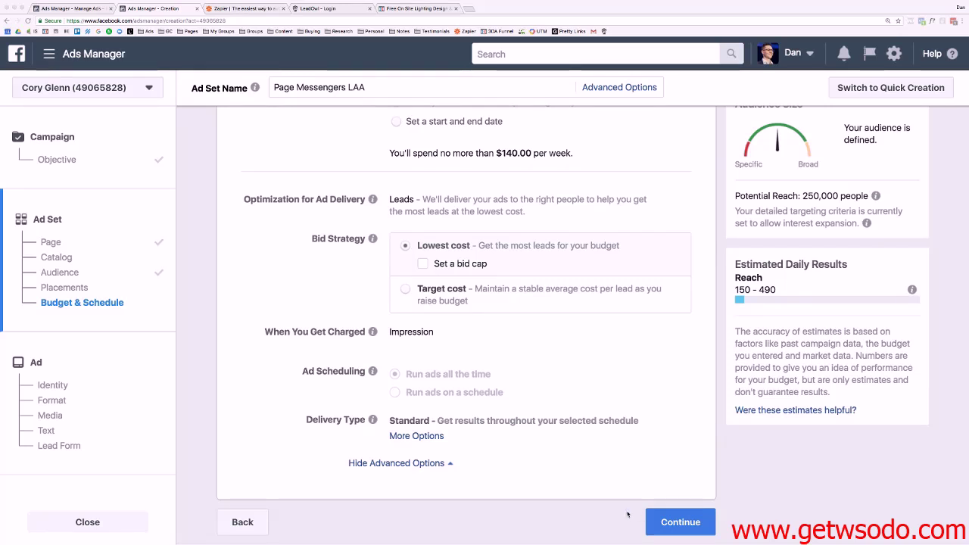
pyautogui.click(667, 530)
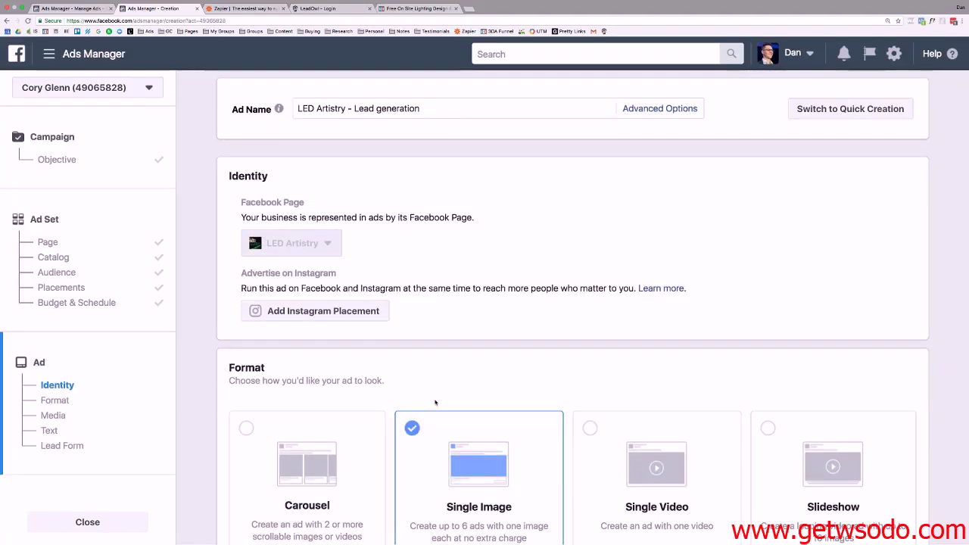
# Set the ad format to Single Video and choose LED Artistry AD.mp4 from the account's video library.
pyautogui.scroll(-5, 436, 402)
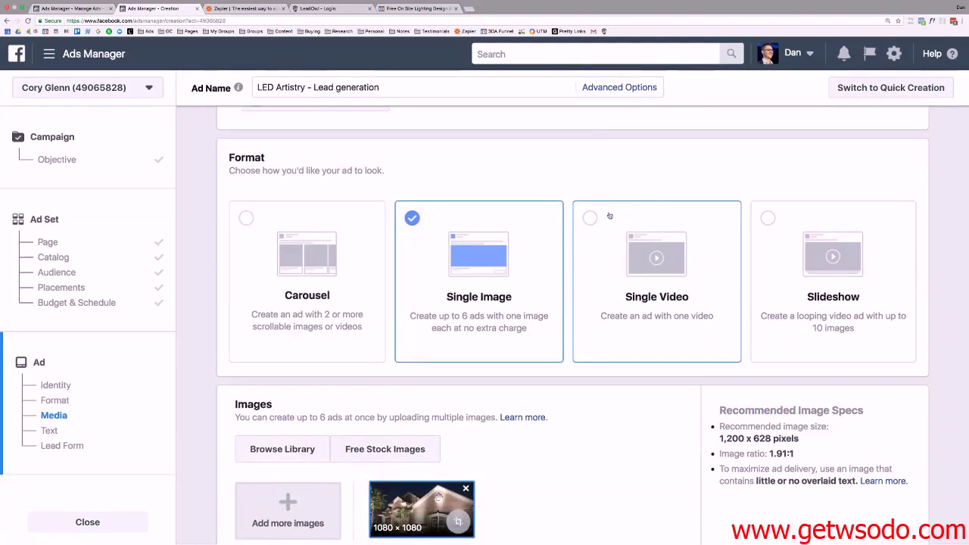
pyautogui.click(612, 218)
pyautogui.scroll(-5, 583, 226)
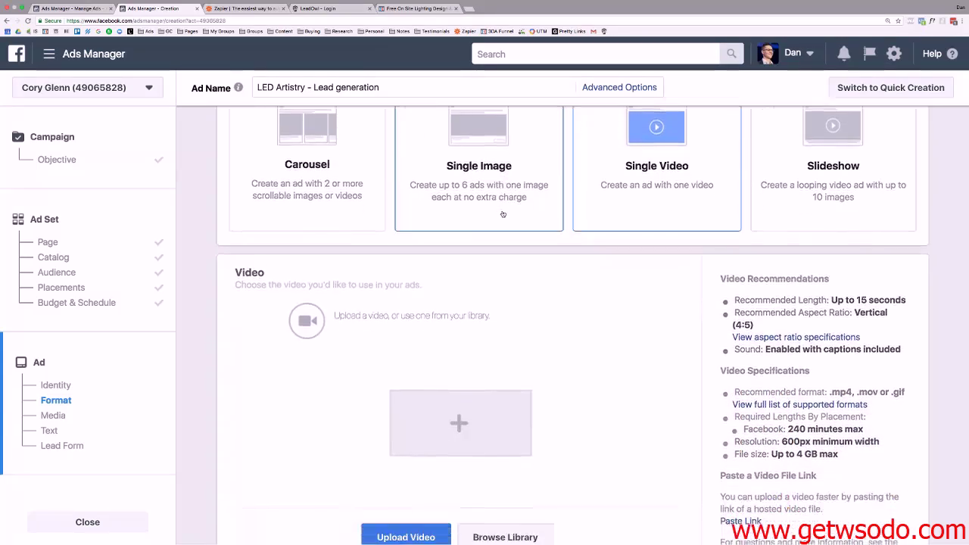
pyautogui.click(505, 346)
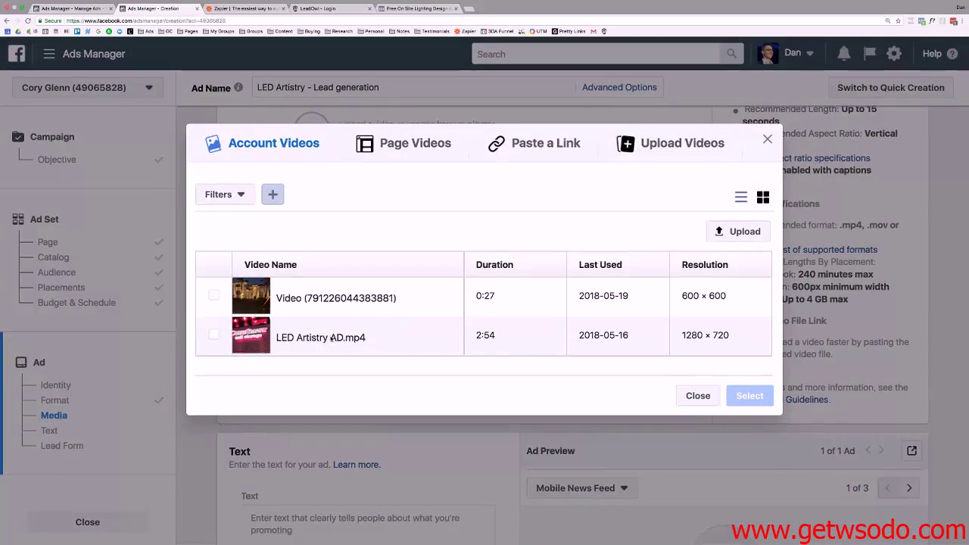
pyautogui.moveTo(238, 338)
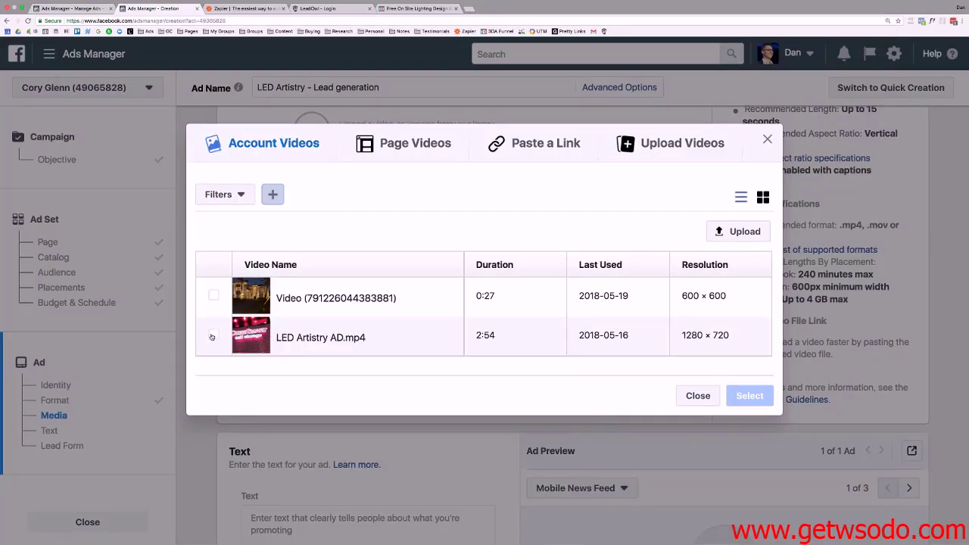
pyautogui.click(213, 335)
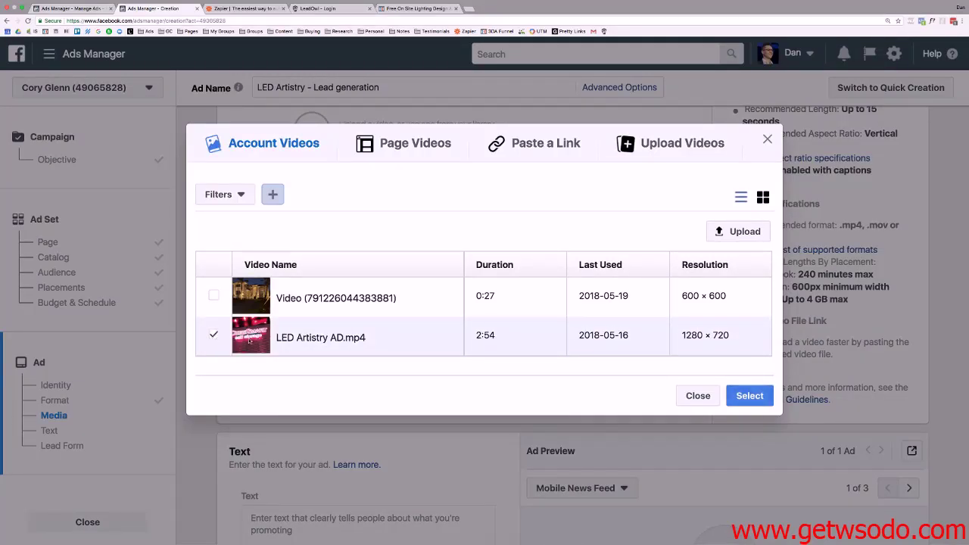
pyautogui.click(747, 396)
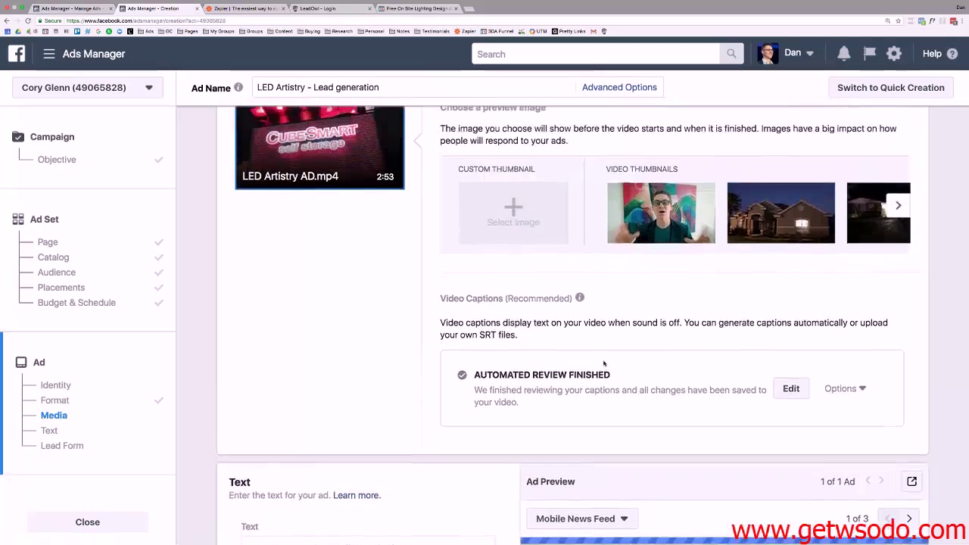
# Return to the existing campaign and examine the ad in the Page Messangers LAA ad set, including its post and preview.
pyautogui.click(78, 9)
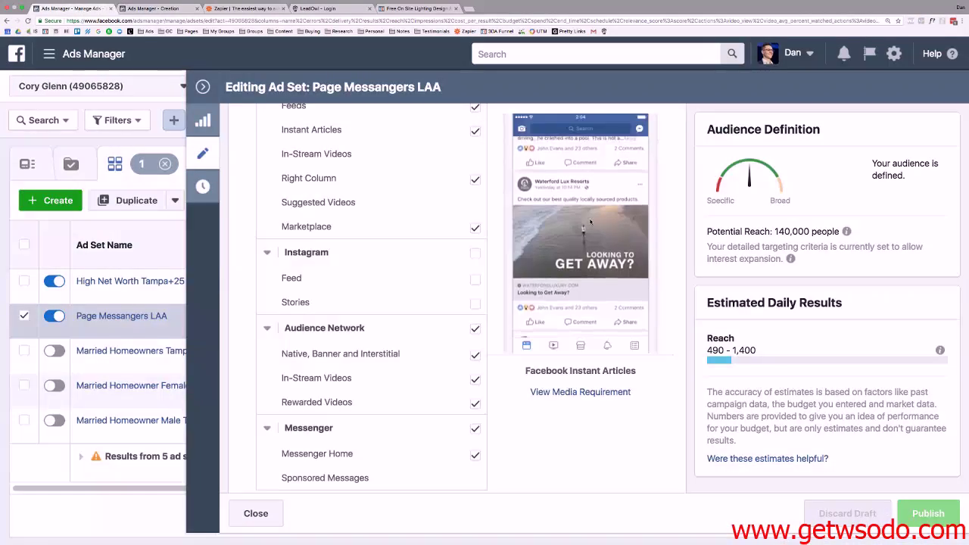
pyautogui.click(202, 87)
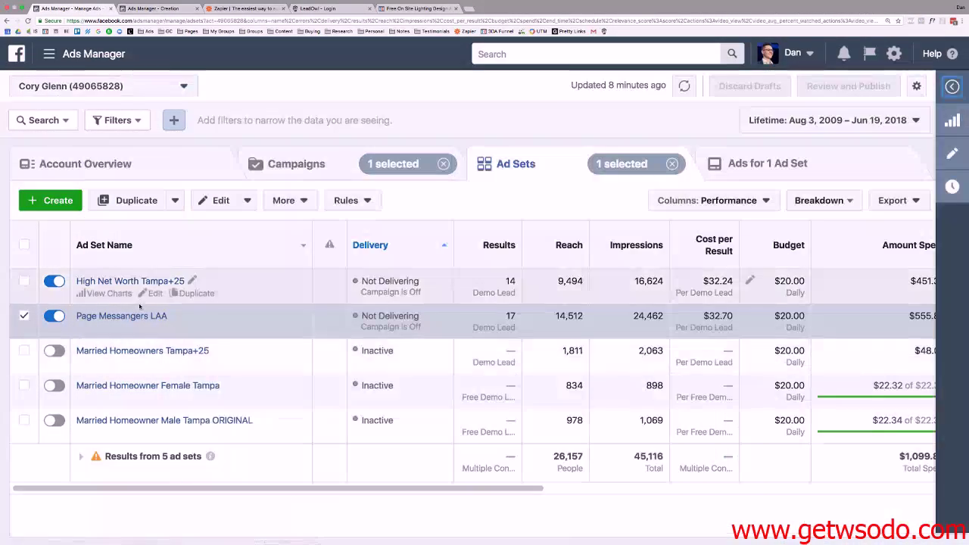
pyautogui.click(139, 316)
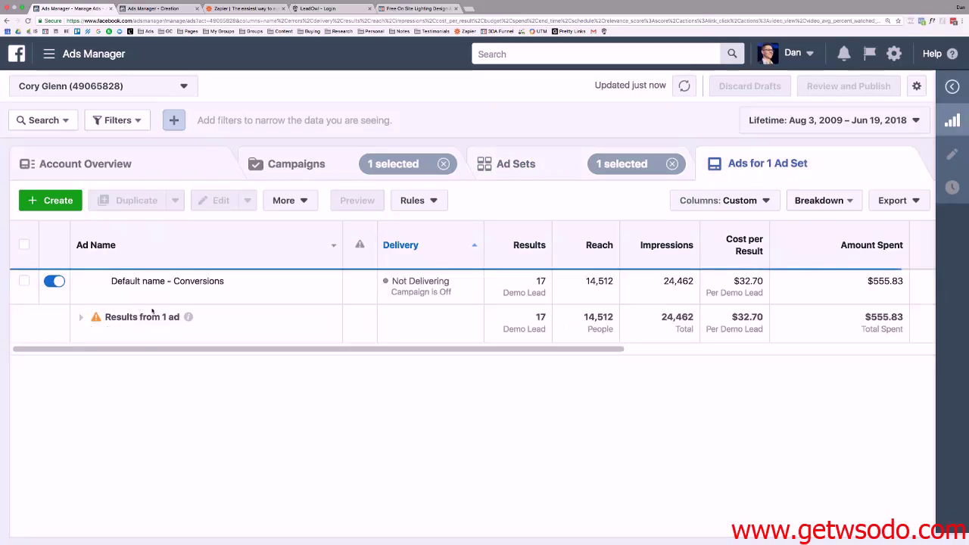
pyautogui.click(24, 281)
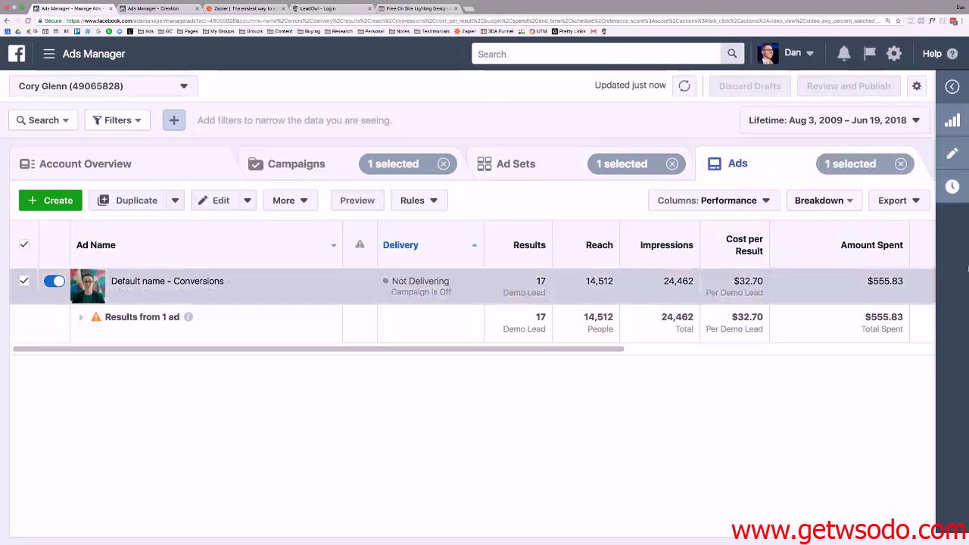
pyautogui.click(951, 154)
pyautogui.scroll(-5, 492, 201)
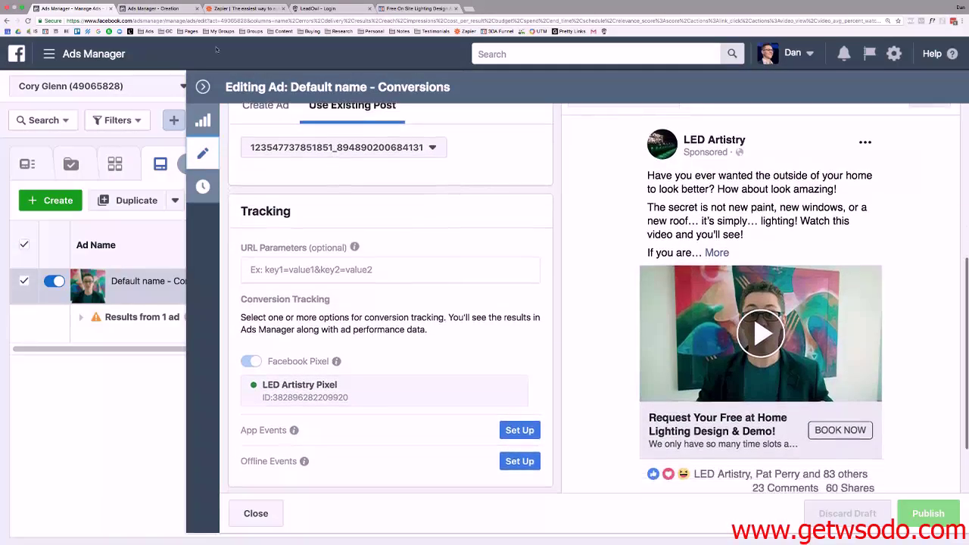
pyautogui.scroll(-2, 407, 246)
pyautogui.scroll(5, 407, 241)
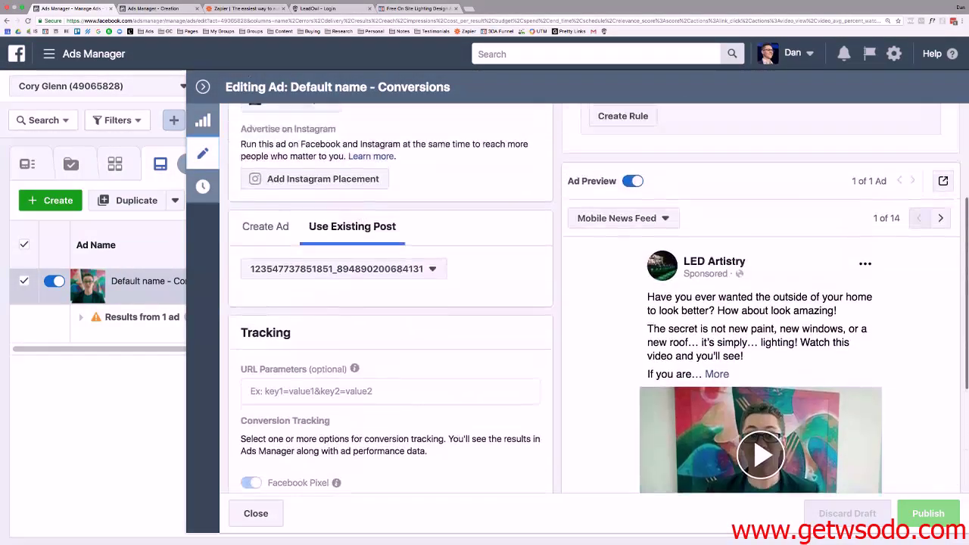
# Close that ad and open the ad from the Married Homeowner Male Tampa ORIGINAL ad set in the editor.
pyautogui.click(203, 87)
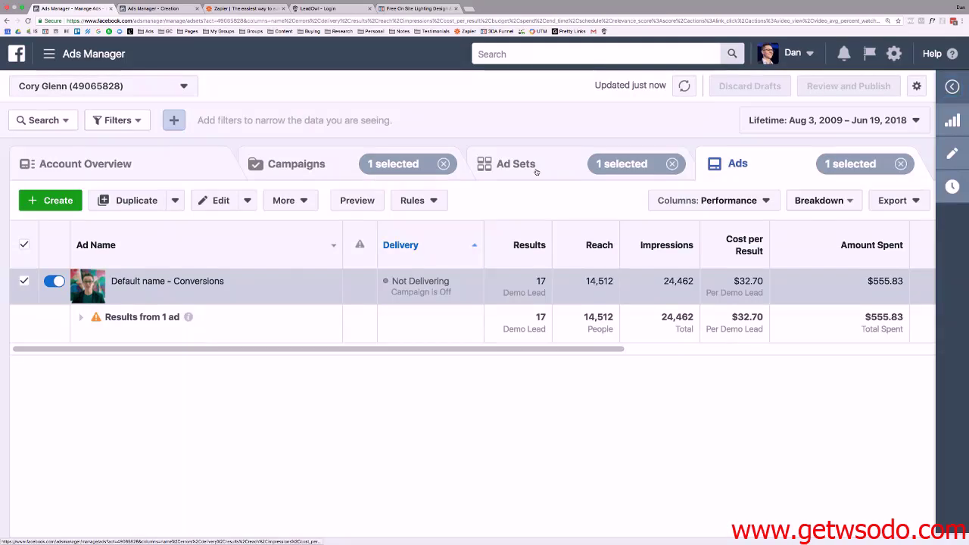
pyautogui.click(515, 163)
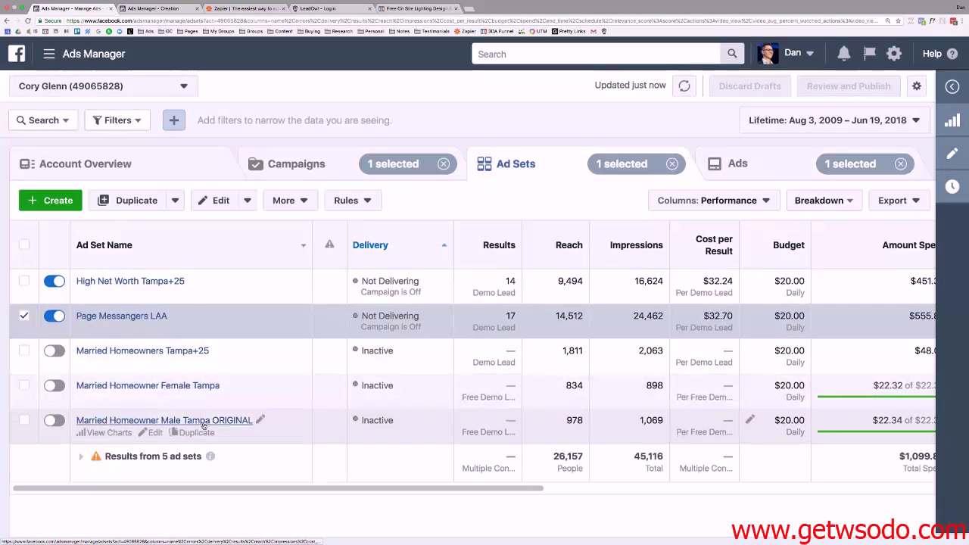
pyautogui.click(209, 421)
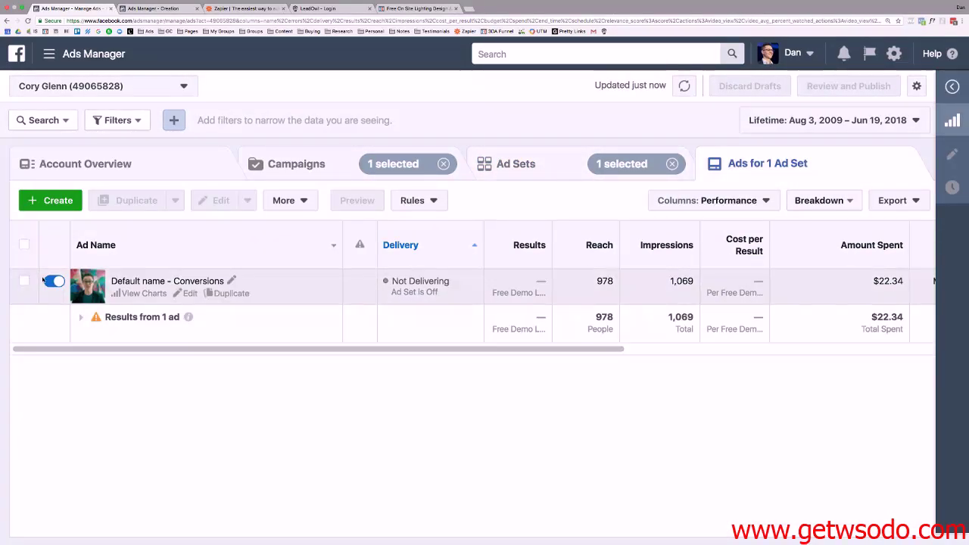
pyautogui.click(25, 281)
pyautogui.click(953, 154)
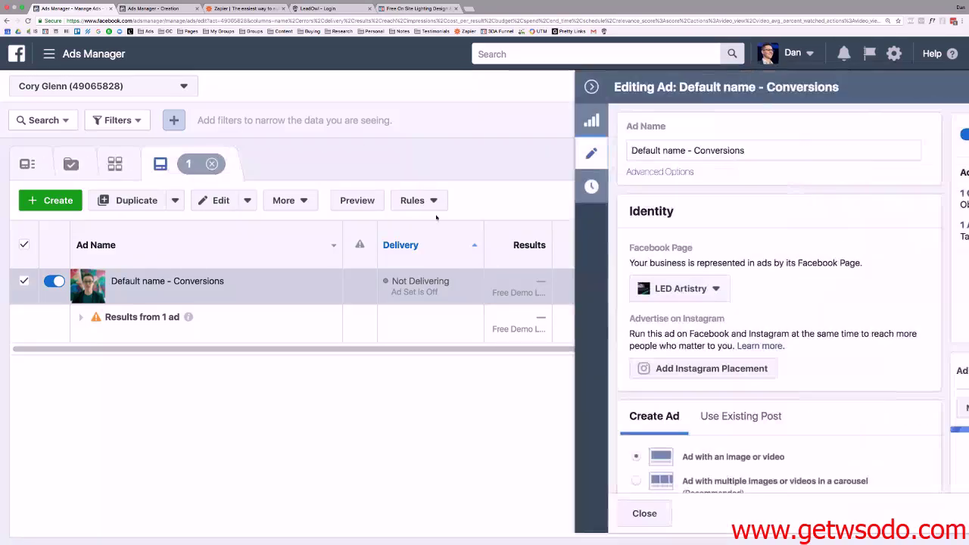
# Copy the entire ad text from the existing Default name - Conversions ad.
pyautogui.scroll(-10, 488, 239)
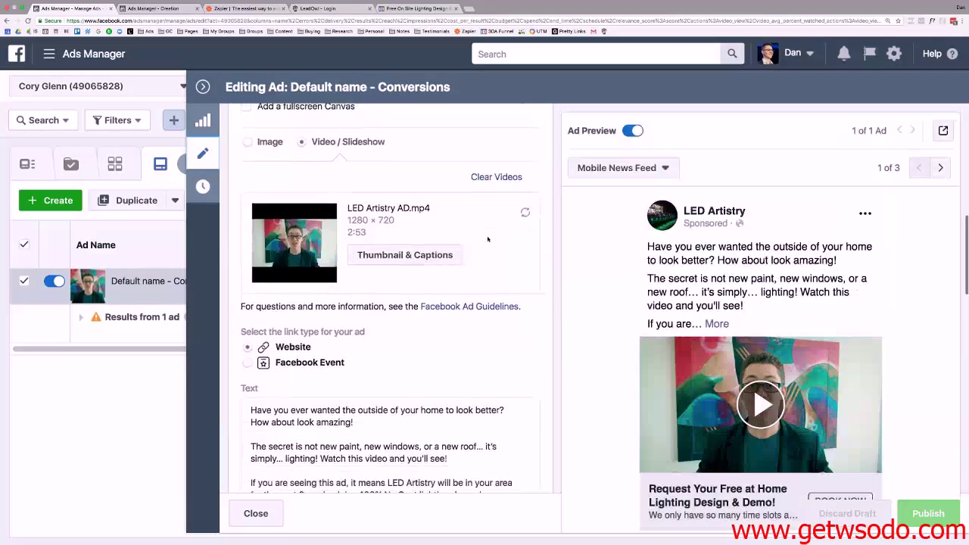
pyautogui.scroll(-5, 488, 239)
pyautogui.click(412, 219)
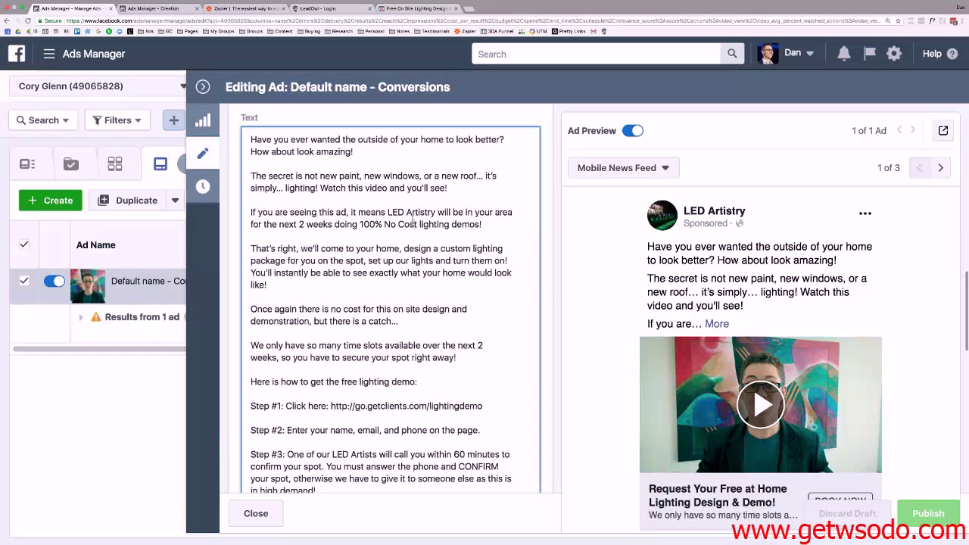
pyautogui.press('super+a')
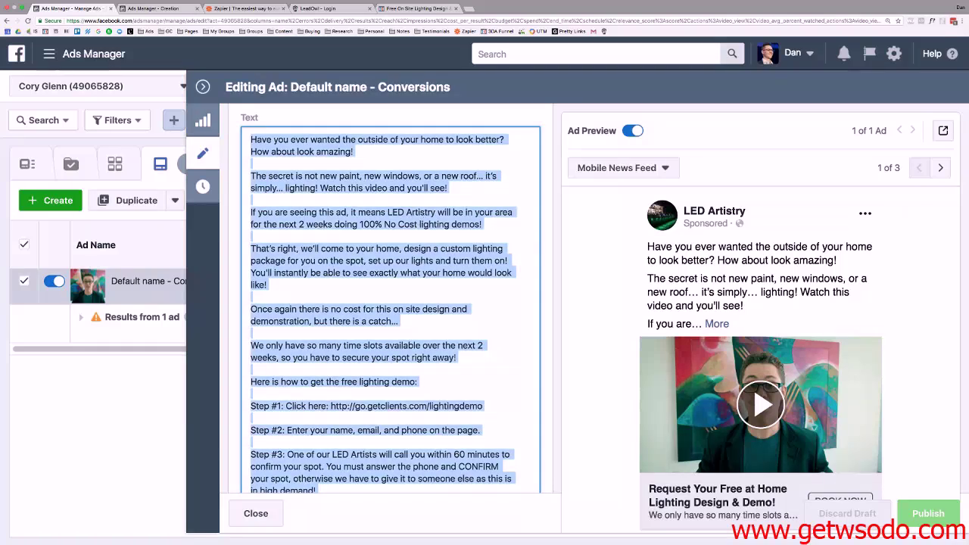
pyautogui.rightClick(365, 225)
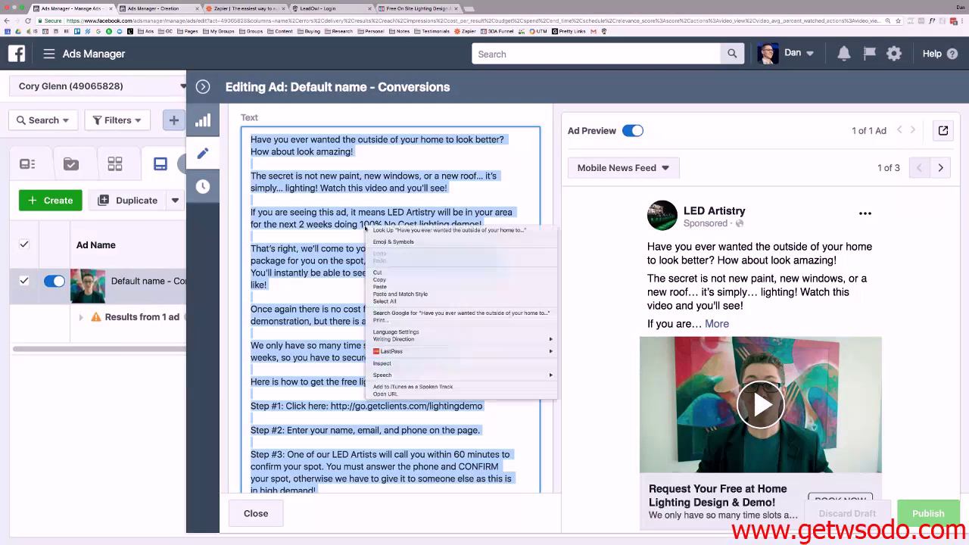
pyautogui.click(394, 273)
# Return to the new lead generation ad and paste the copied text as its ad text.
pyautogui.click(182, 7)
pyautogui.scroll(-2, 434, 230)
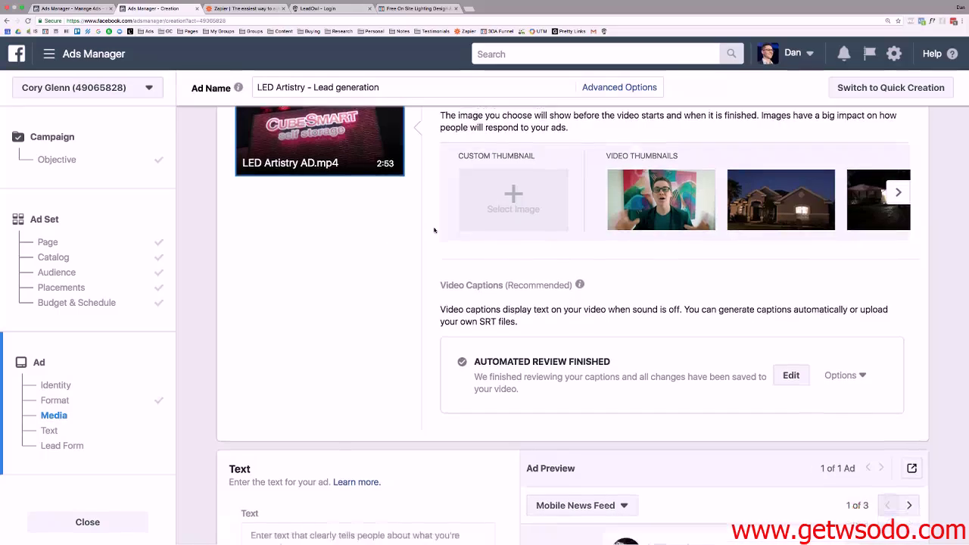
pyautogui.scroll(-3, 435, 230)
pyautogui.click(268, 184)
pyautogui.rightClick(271, 187)
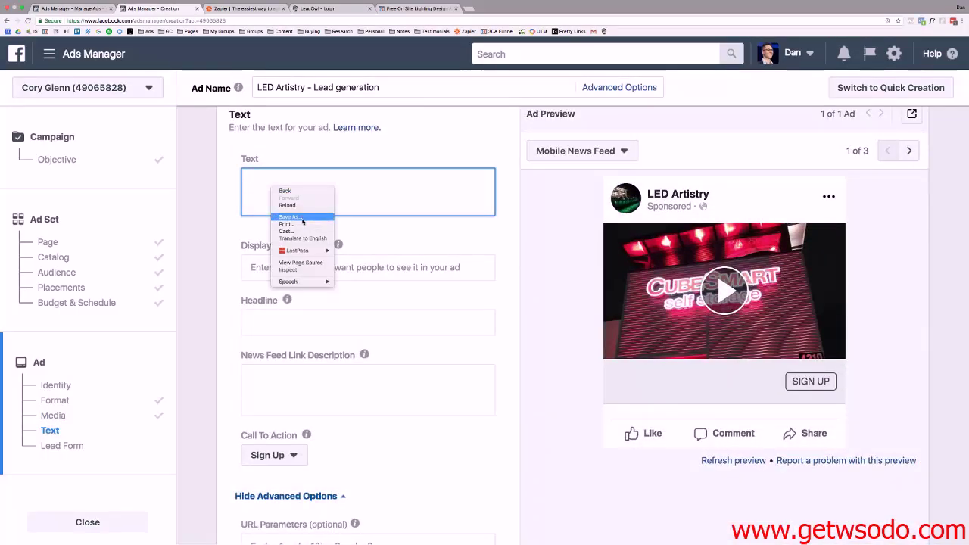
pyautogui.click(348, 195)
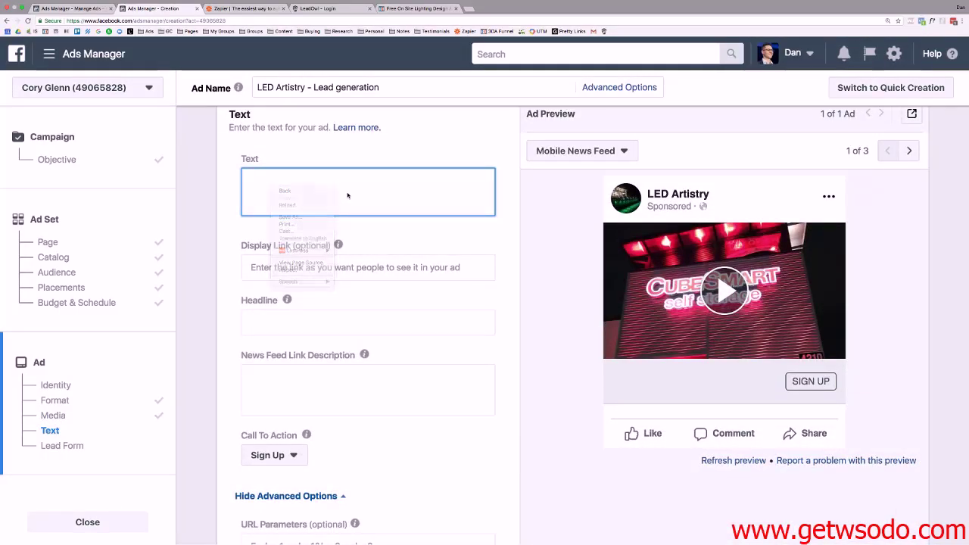
pyautogui.press('super+v')
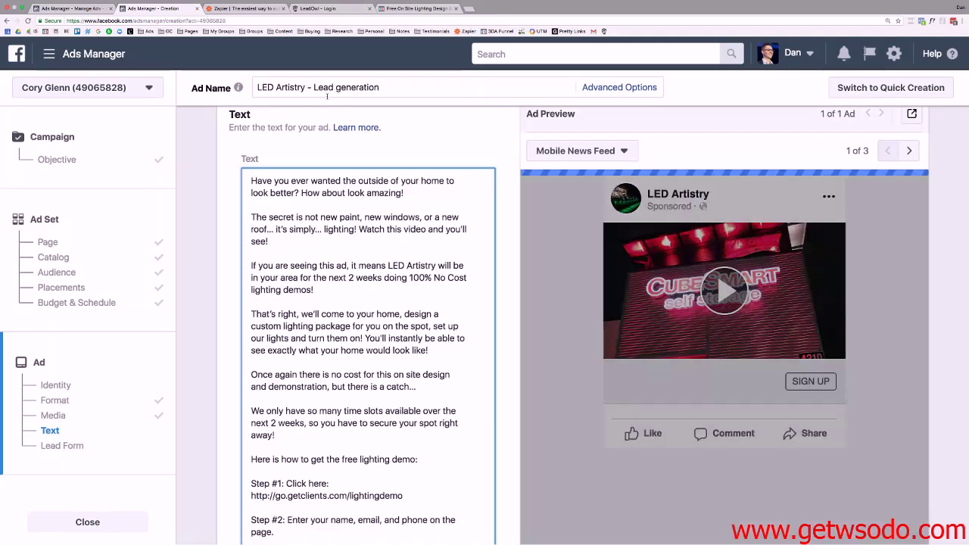
# Go back to the existing ad and examine its creative settings, video and thumbnail.
pyautogui.click(73, 9)
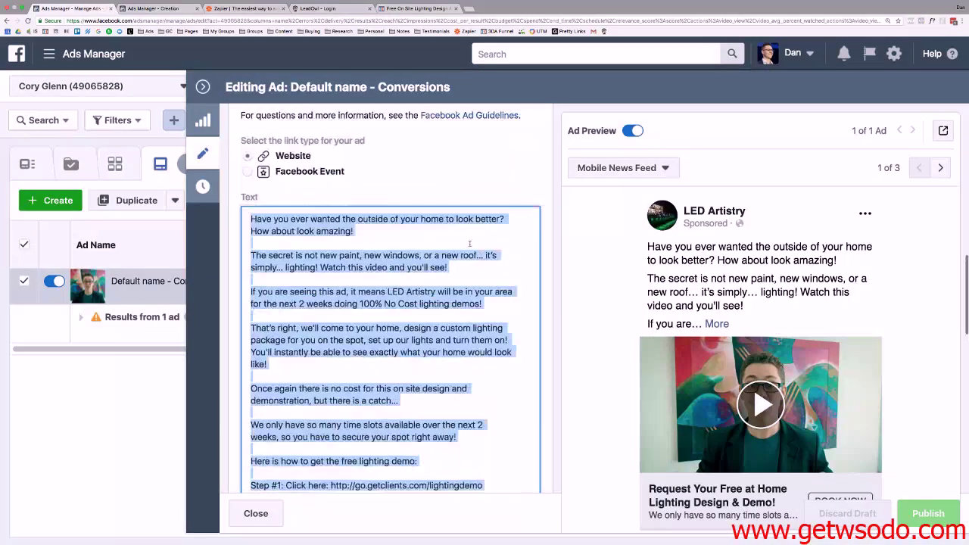
pyautogui.scroll(5, 481, 244)
pyautogui.scroll(5, 481, 245)
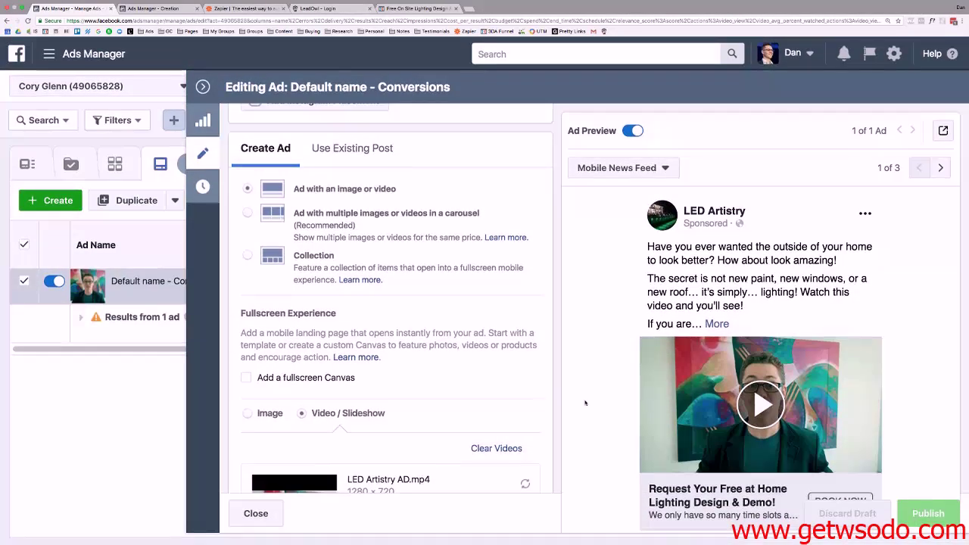
pyautogui.scroll(3, 496, 323)
pyautogui.scroll(2, 496, 323)
pyautogui.scroll(-6, 498, 315)
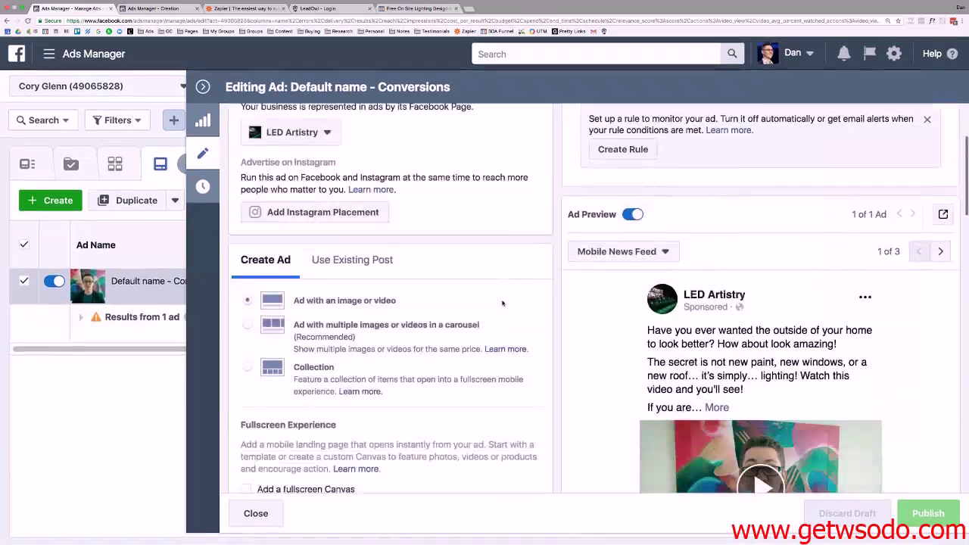
pyautogui.scroll(-2, 498, 315)
pyautogui.scroll(-1, 454, 288)
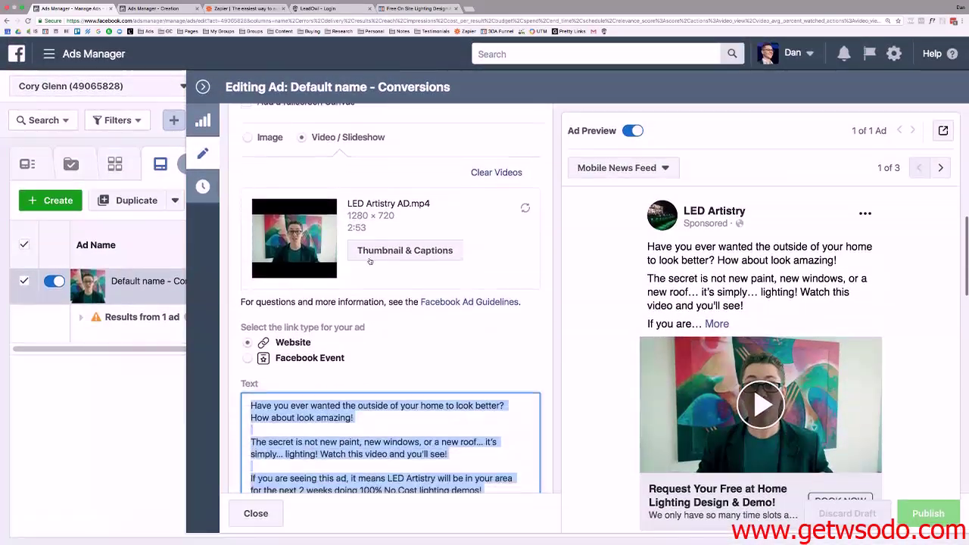
# In the new ad, choose the video thumbnail of the presenter against the colourful painting as preview image and check the ad preview.
pyautogui.click(152, 10)
pyautogui.scroll(-8, 393, 204)
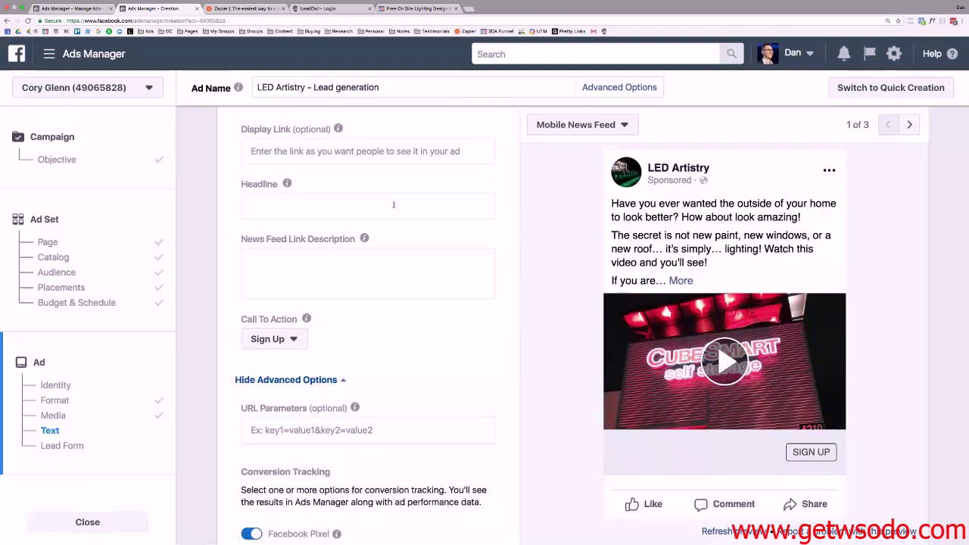
pyautogui.scroll(10, 394, 204)
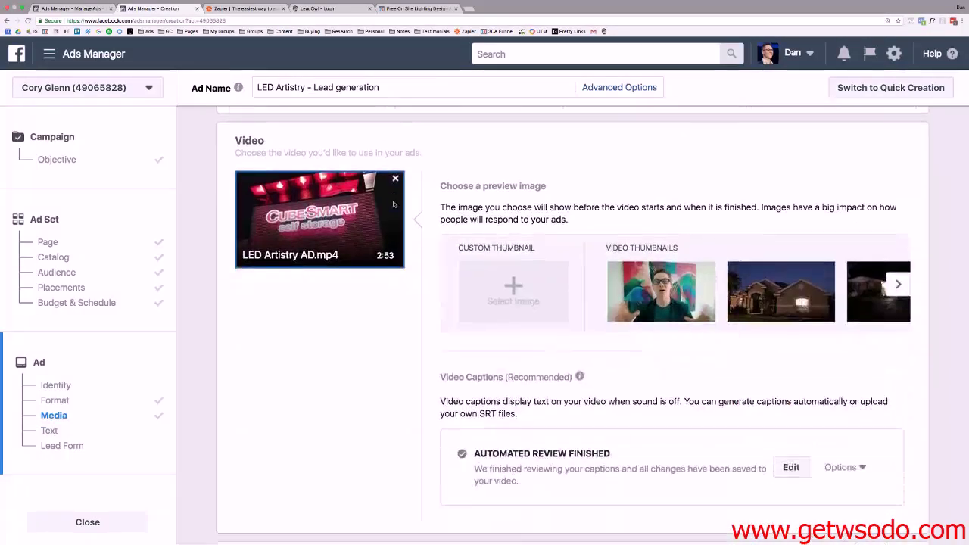
pyautogui.scroll(-1, 393, 203)
pyautogui.click(900, 254)
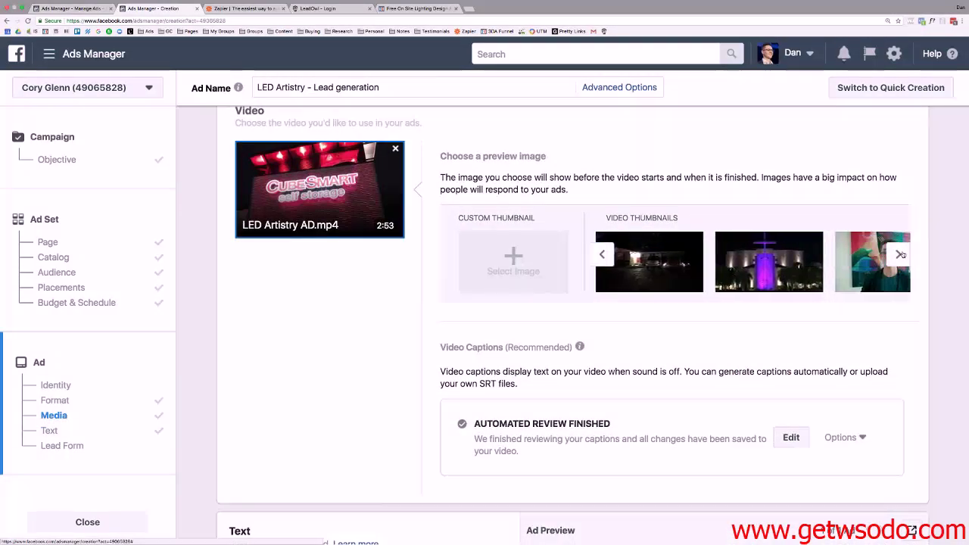
pyautogui.click(901, 254)
pyautogui.click(901, 255)
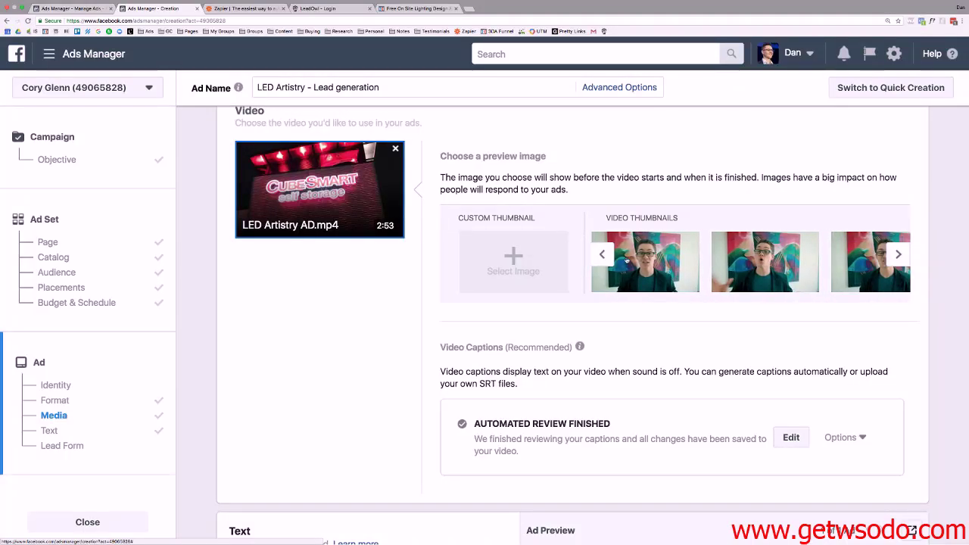
pyautogui.click(657, 261)
pyautogui.scroll(-4, 386, 228)
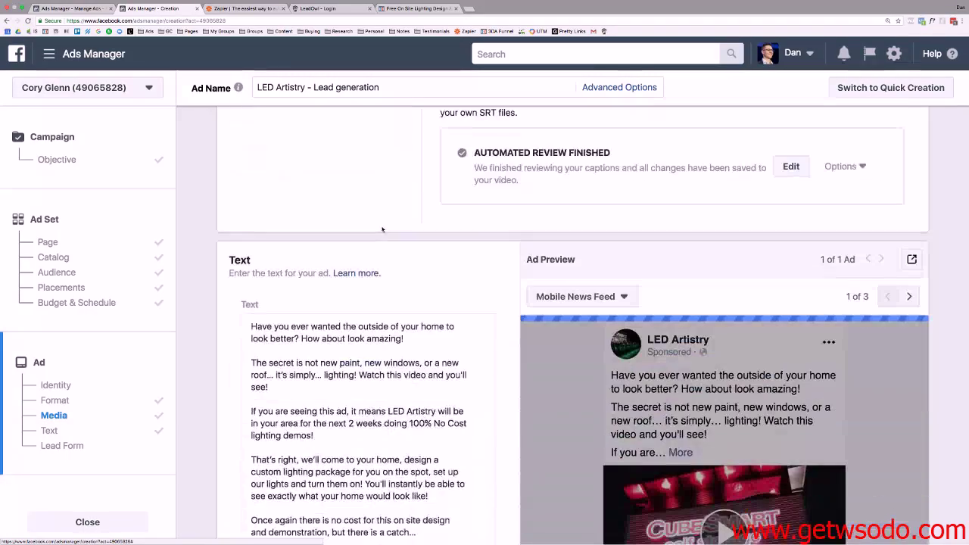
pyautogui.scroll(2, 382, 229)
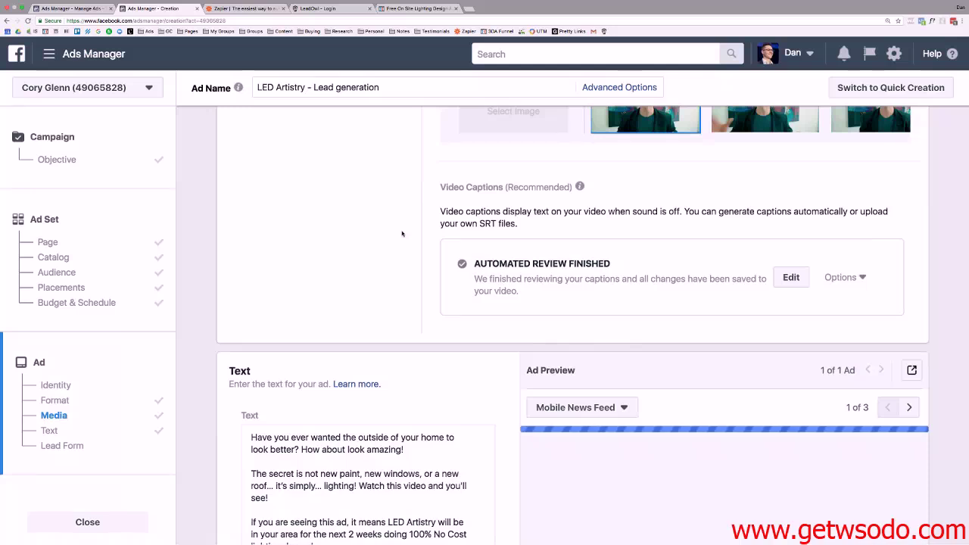
pyautogui.scroll(-4, 402, 234)
pyautogui.scroll(-3, 402, 231)
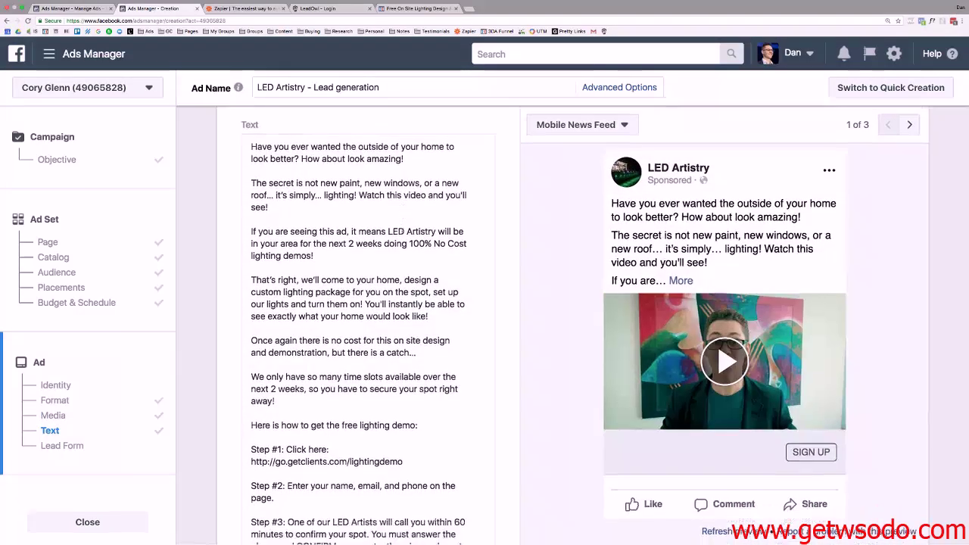
# Copy the existing ad's headline "Request Your Free at Home Lighting Design & Demo!" into the new ad's headline.
pyautogui.scroll(-5, 373, 229)
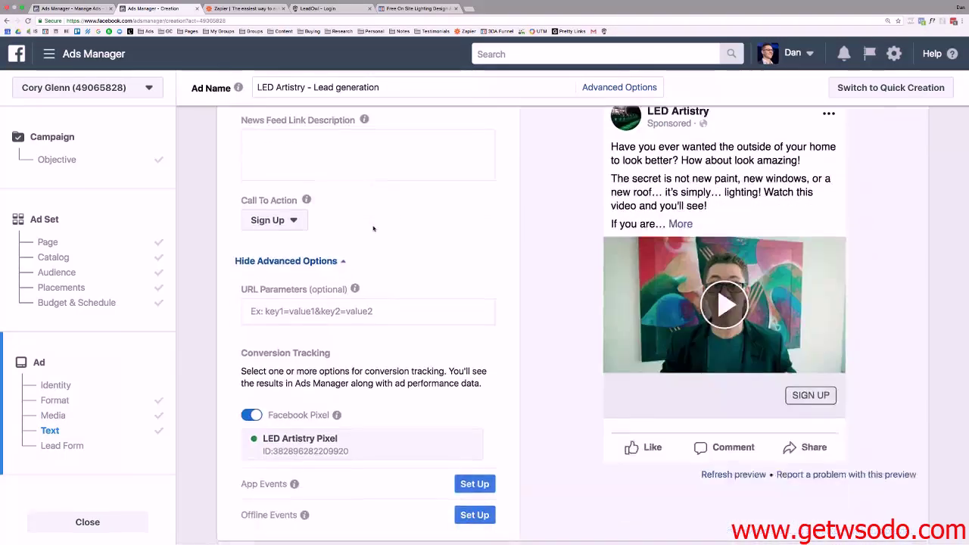
pyautogui.scroll(3, 374, 229)
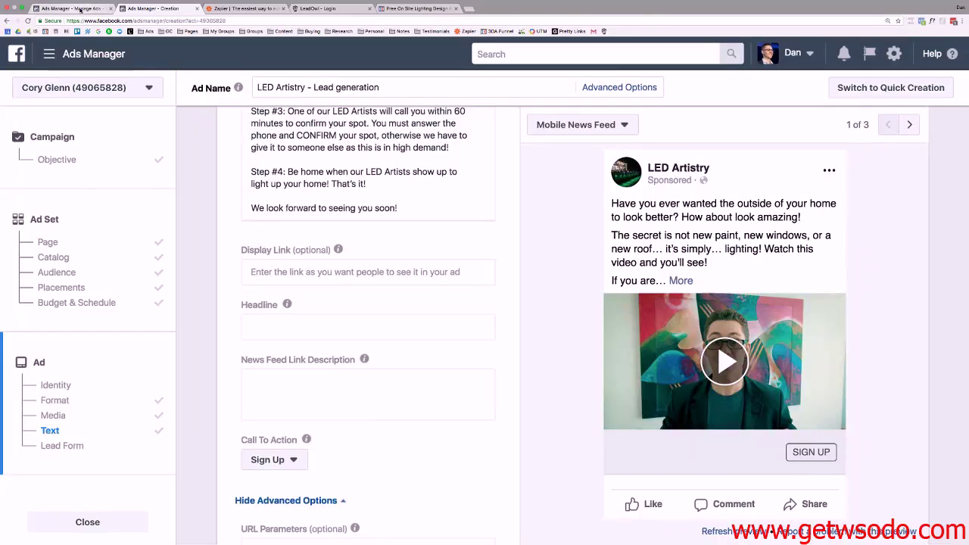
pyautogui.click(80, 9)
pyautogui.scroll(-10, 348, 294)
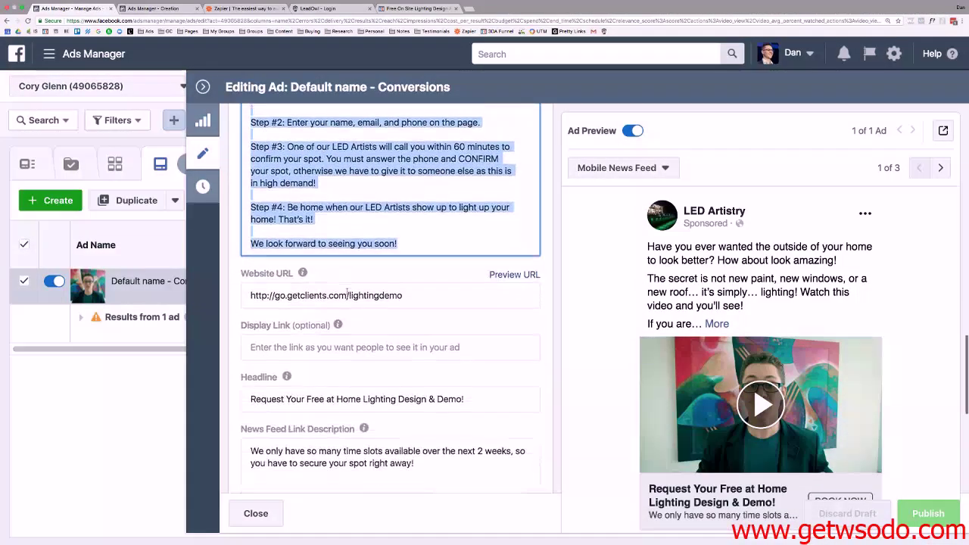
pyautogui.scroll(-3, 347, 294)
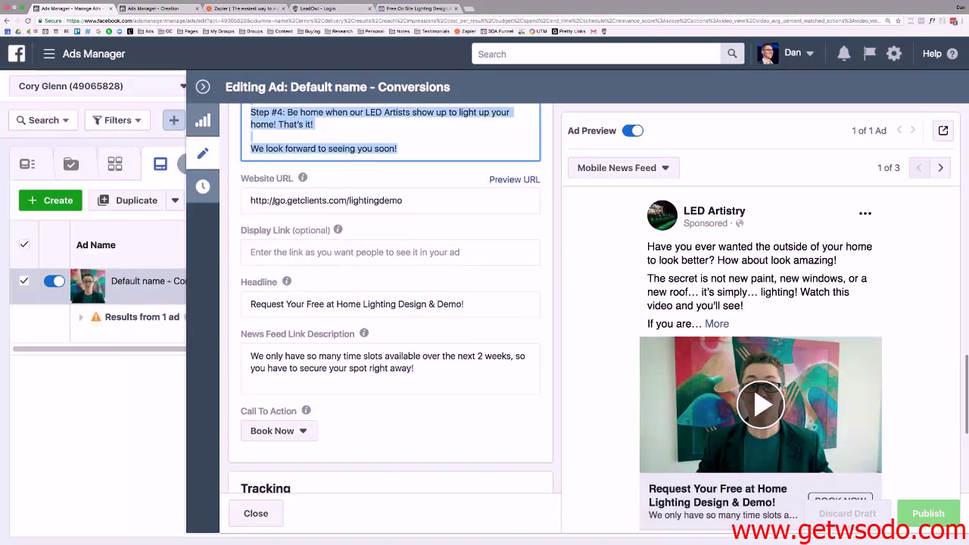
pyautogui.moveTo(266, 200); pyautogui.dragTo(419, 211)
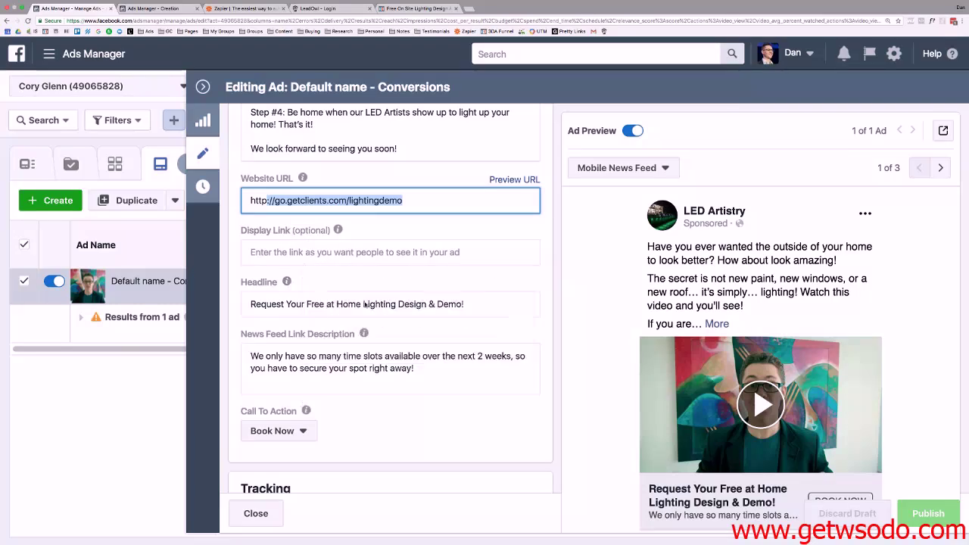
pyautogui.moveTo(492, 301); pyautogui.dragTo(268, 305)
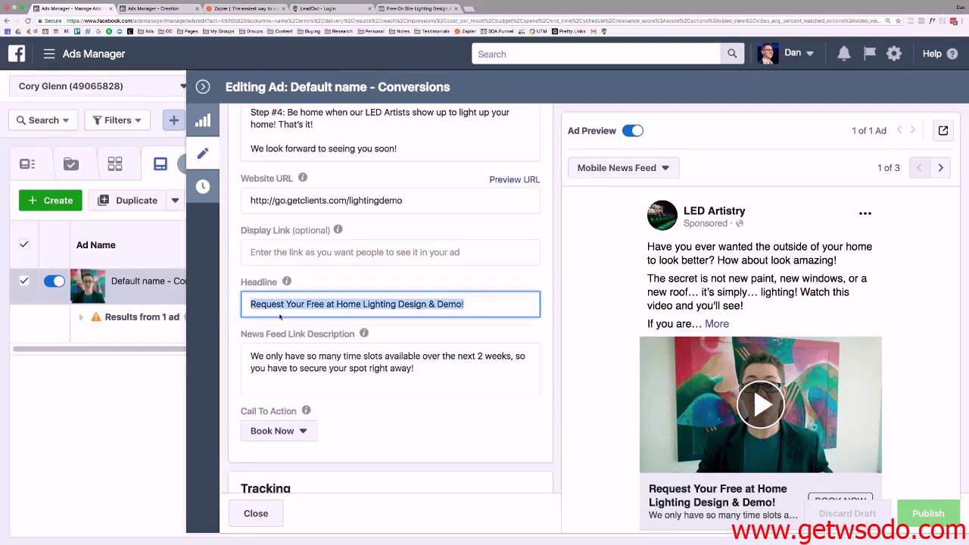
pyautogui.click(180, 9)
pyautogui.click(334, 327)
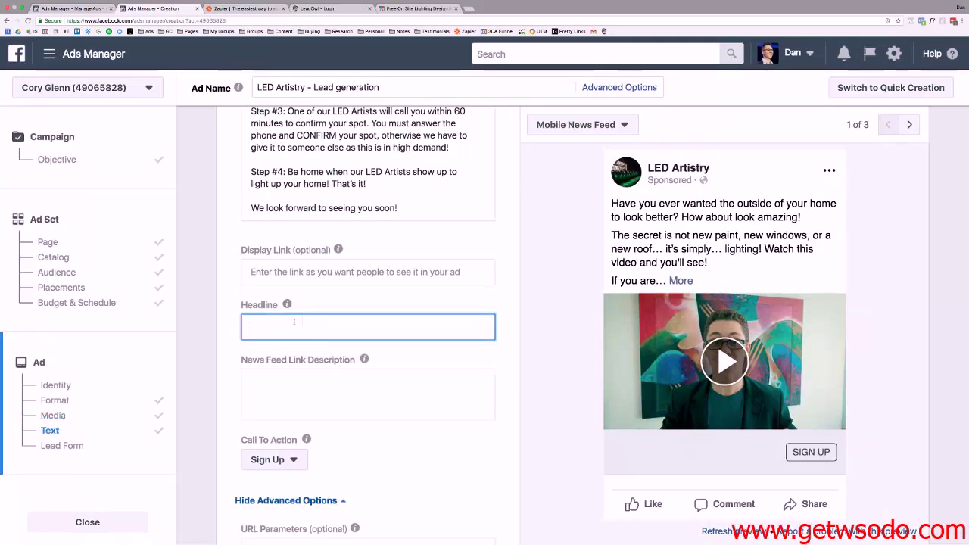
pyautogui.write('Request Your Free at Home Lighting Design & Demo!')
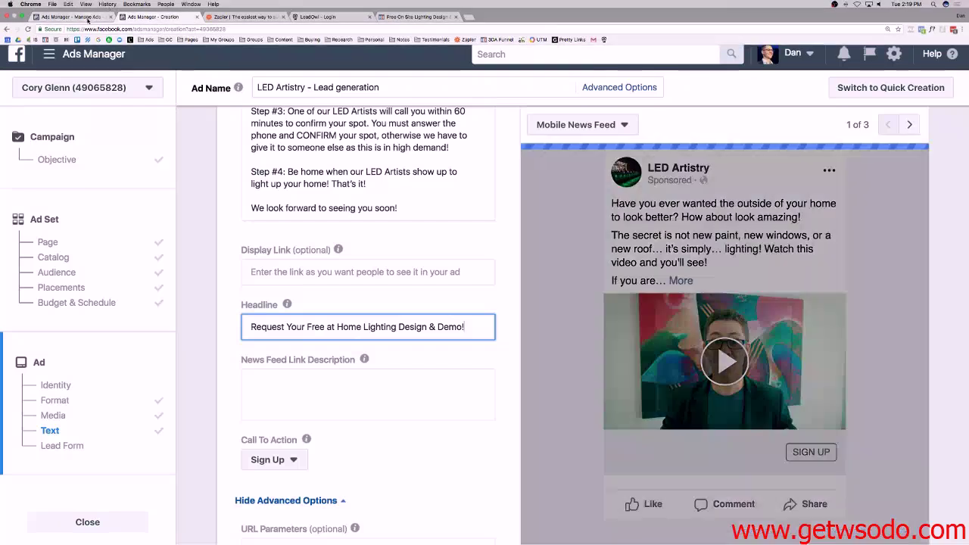
# Copy the existing ad's news feed link description, "We only have so many time slots available over the next 2 weeks...", into the new ad.
pyautogui.click(87, 17)
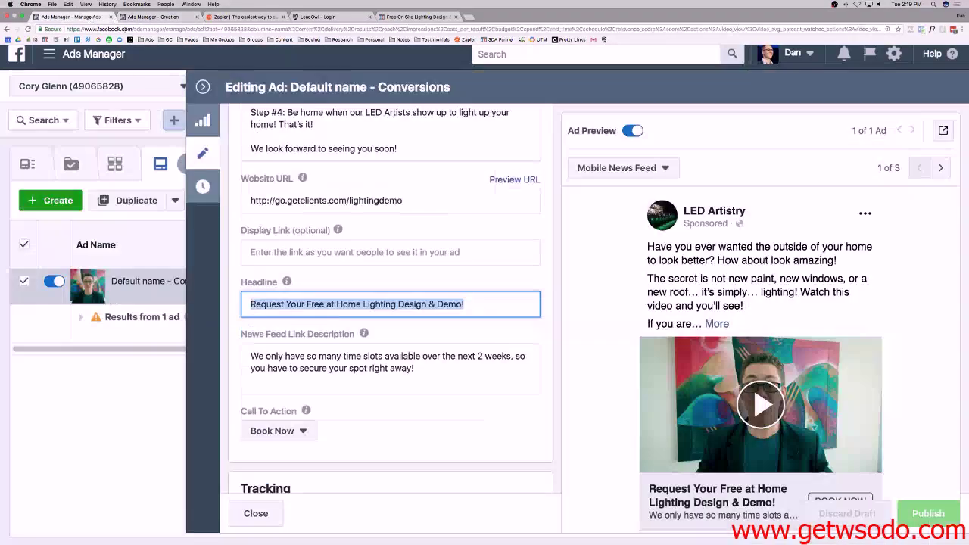
pyautogui.moveTo(414, 368); pyautogui.dragTo(252, 354)
pyautogui.press('super+c')
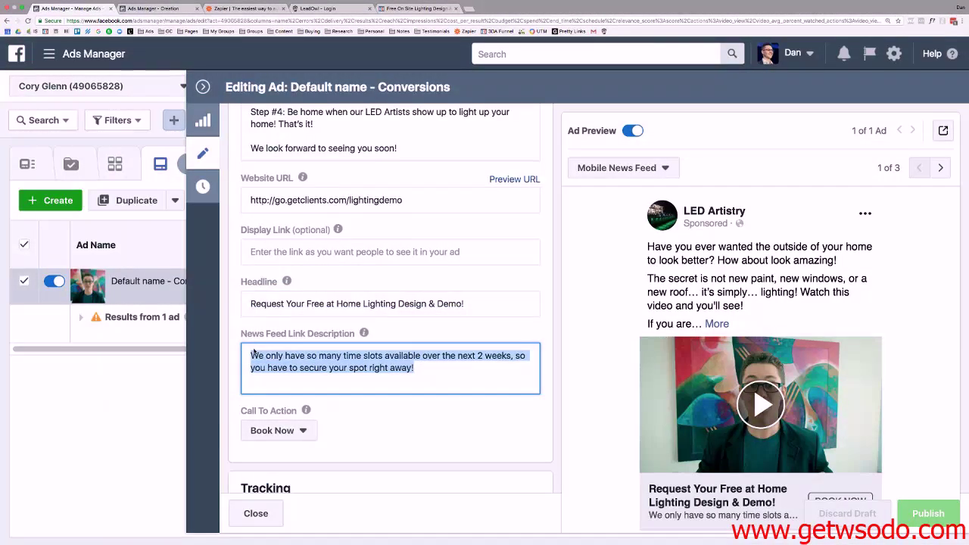
pyautogui.click(152, 9)
pyautogui.click(324, 382)
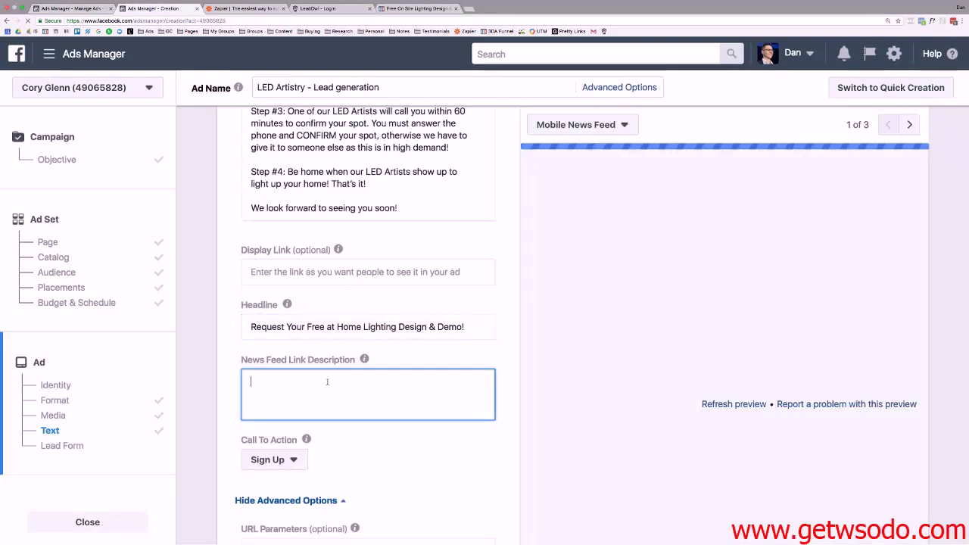
pyautogui.press('super+v')
# Check which call to action the existing ad uses, and return to the new ad's text settings.
pyautogui.scroll(-6, 346, 226)
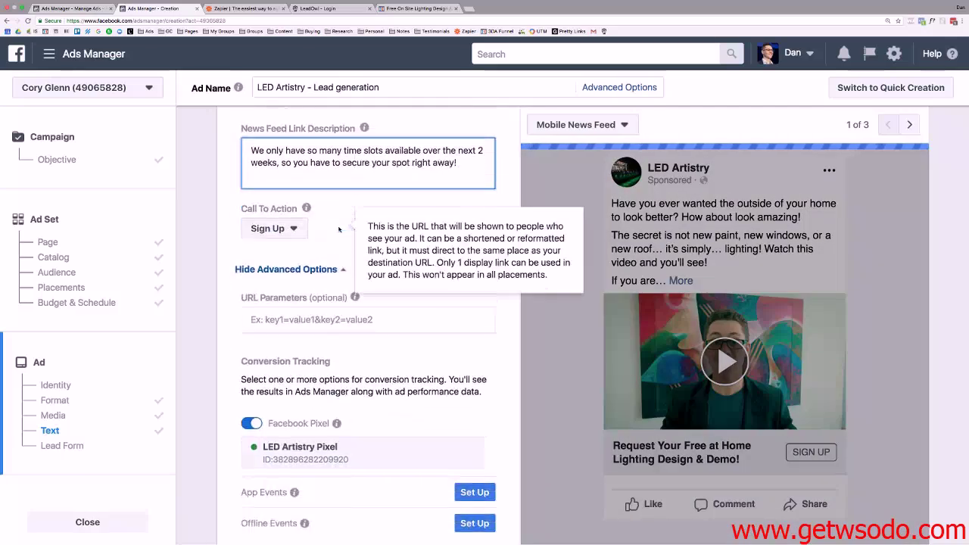
pyautogui.scroll(-2, 346, 224)
pyautogui.scroll(5, 346, 225)
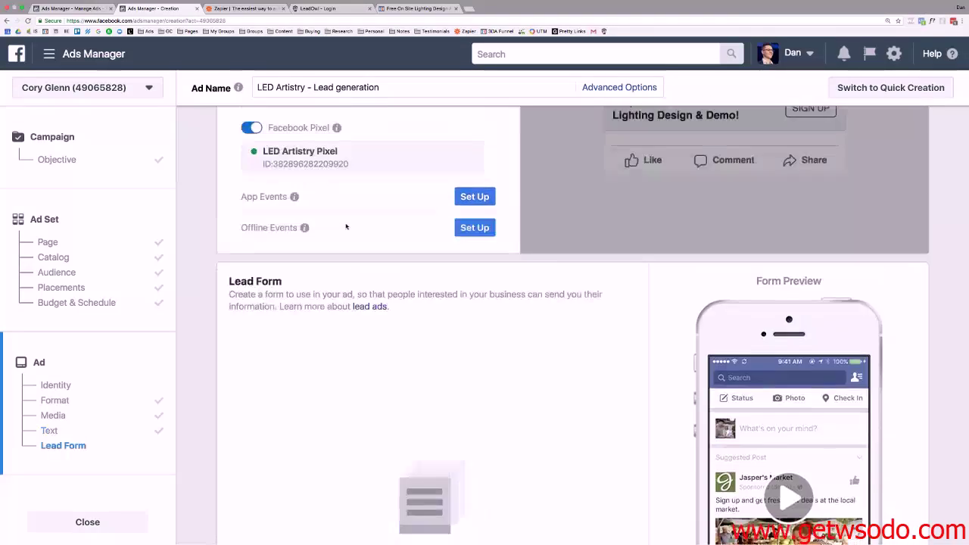
pyautogui.click(111, 5)
pyautogui.scroll(-2, 276, 375)
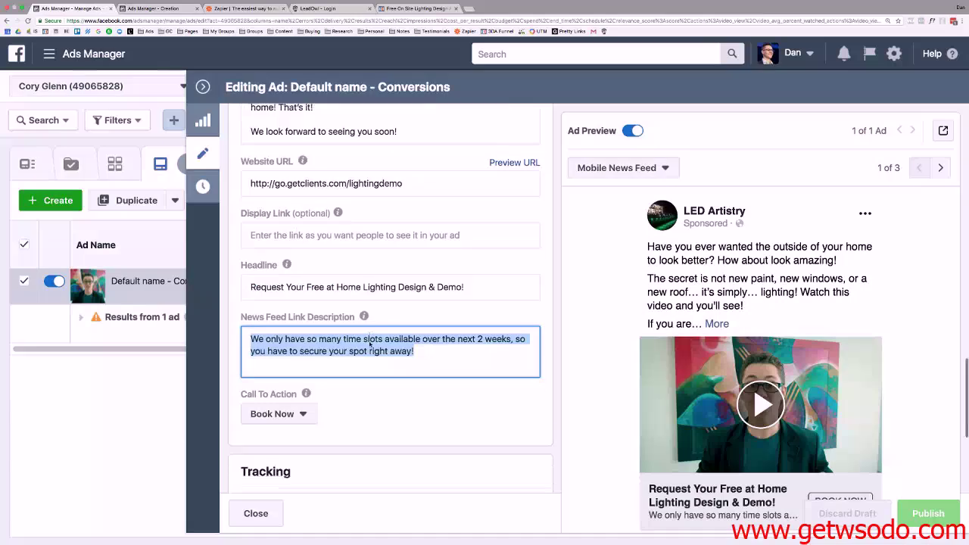
pyautogui.click(160, 4)
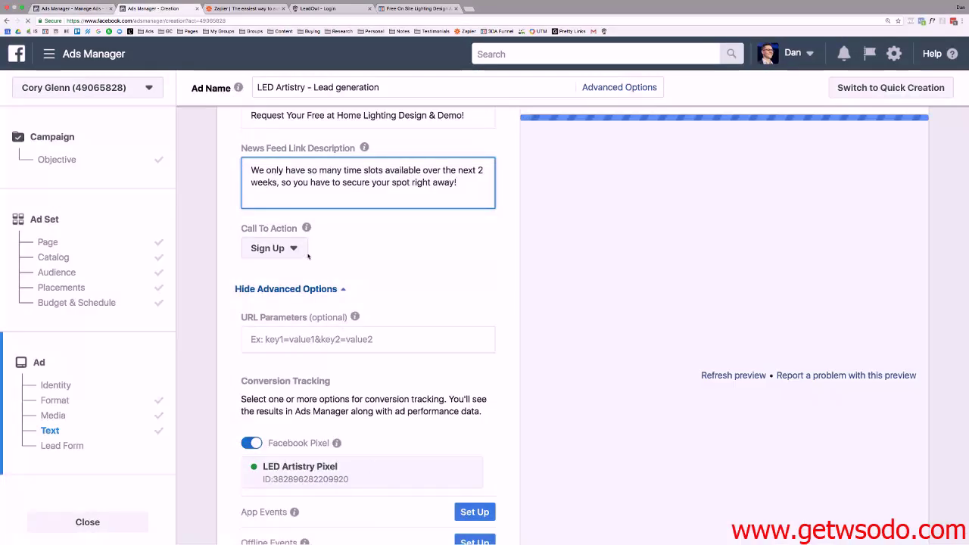
# Set the new ad's call to action to Learn More.
pyautogui.click(271, 248)
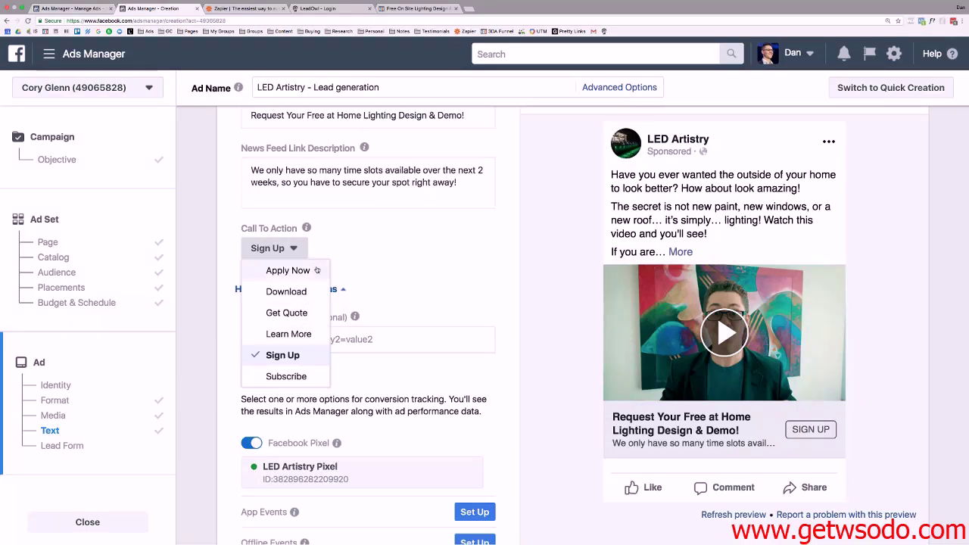
pyautogui.click(281, 248)
pyautogui.click(282, 248)
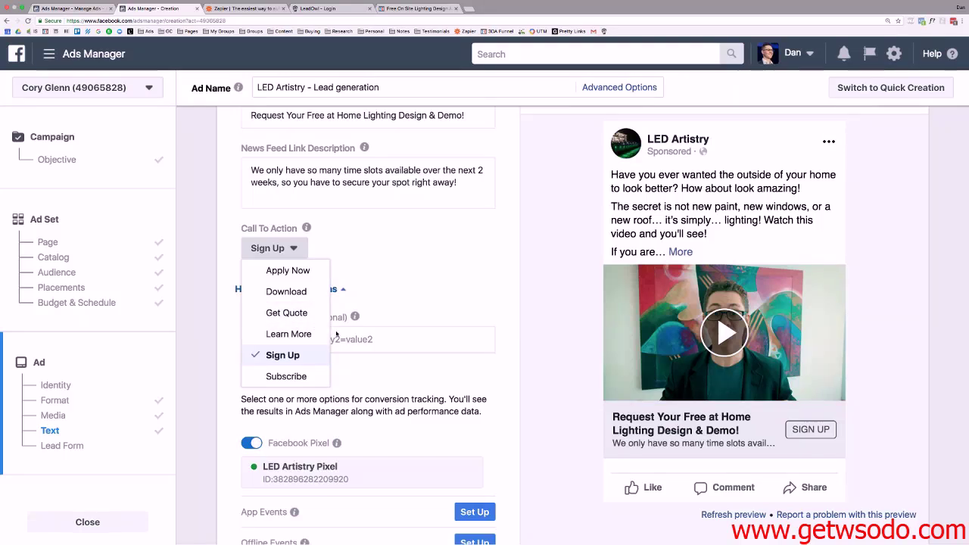
pyautogui.click(289, 334)
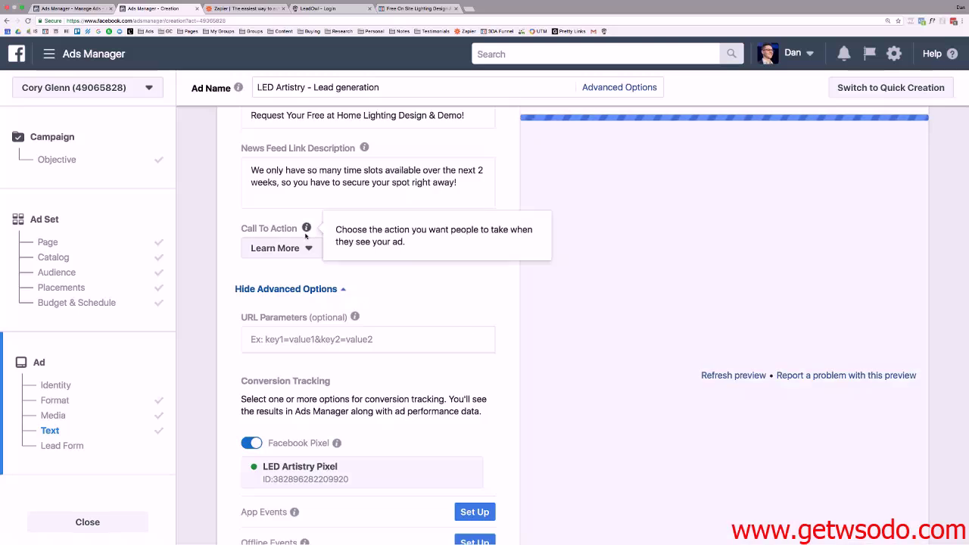
pyautogui.click(279, 248)
pyautogui.click(410, 277)
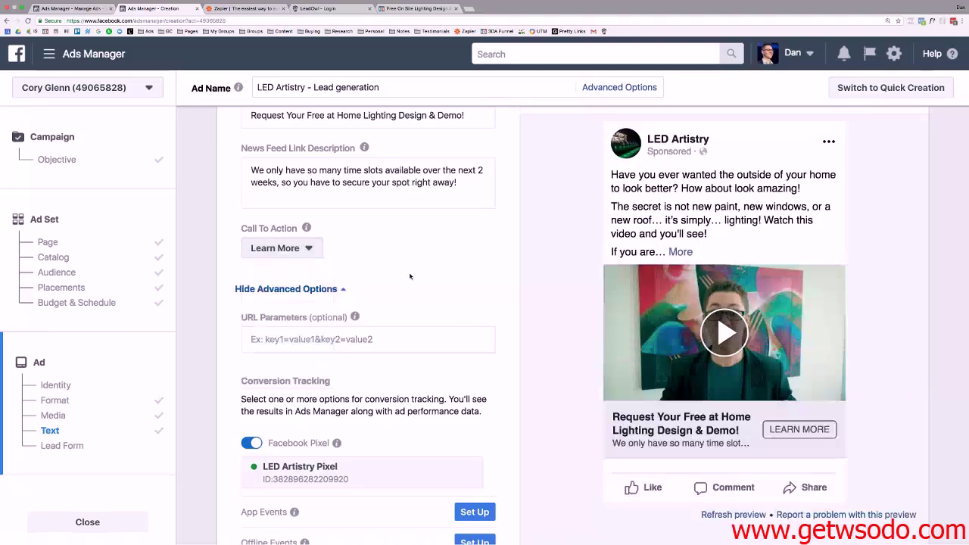
# In the ad text, change Step #1 to read 'Click the "Learn More" Button', removing the word "here:" and the landing page link.
pyautogui.scroll(-5, 412, 275)
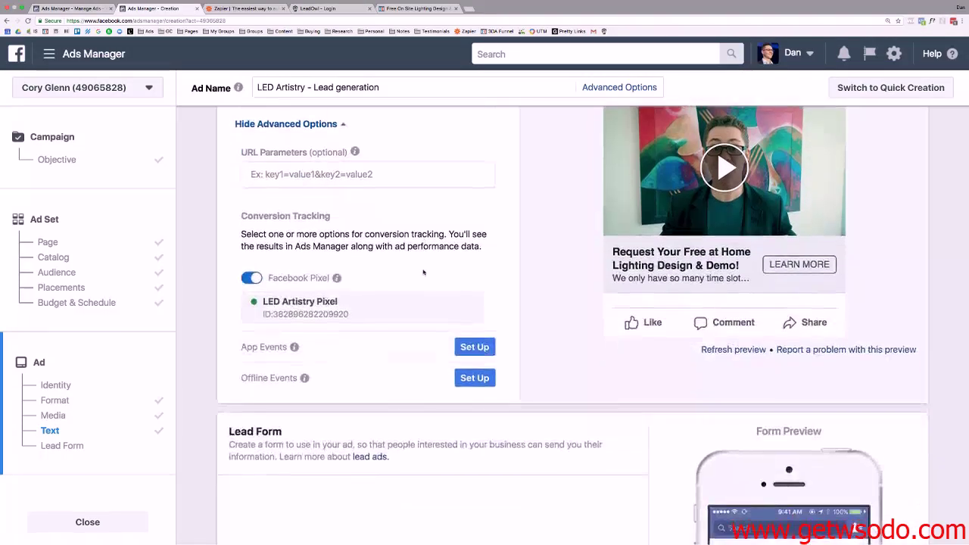
pyautogui.scroll(18, 423, 272)
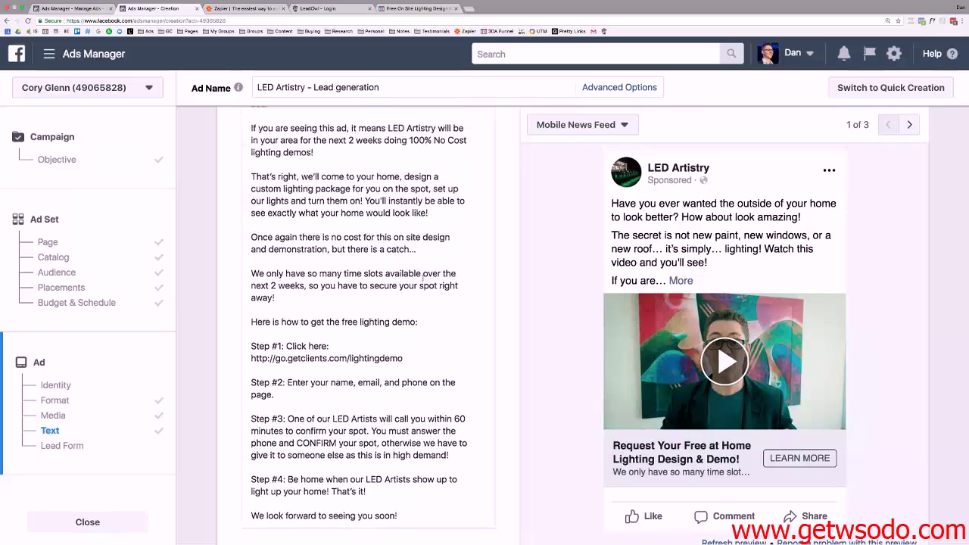
pyautogui.scroll(1, 422, 276)
pyautogui.scroll(-3, 422, 275)
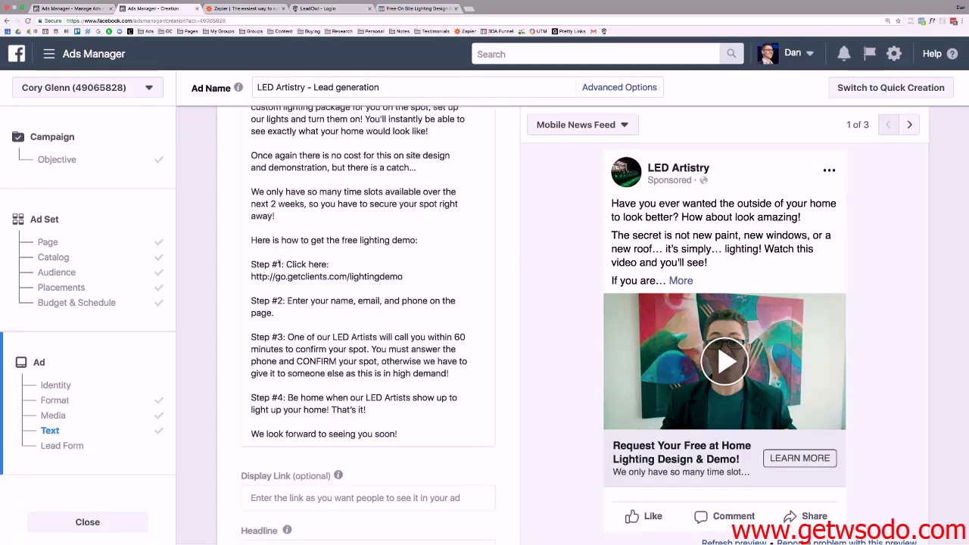
pyautogui.click(309, 265)
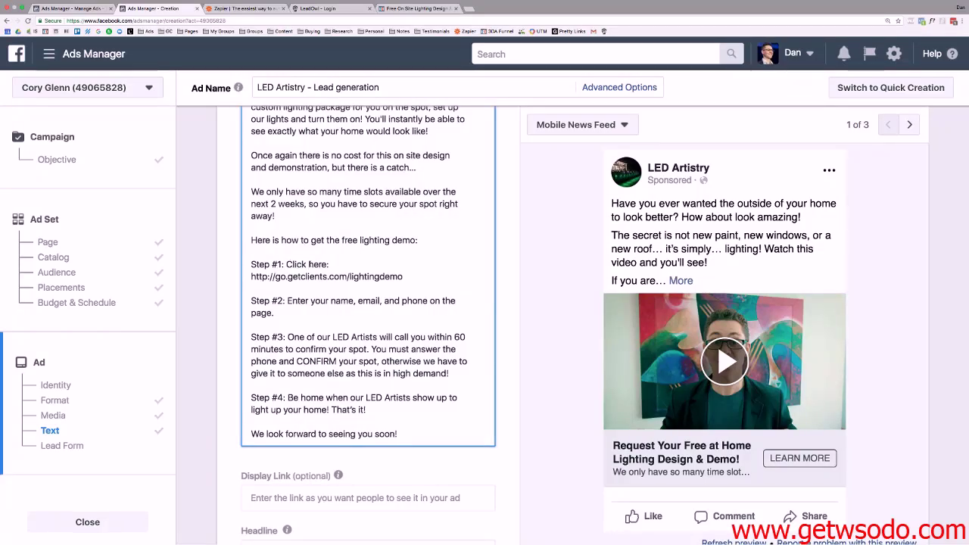
pyautogui.write('the "Learn More')
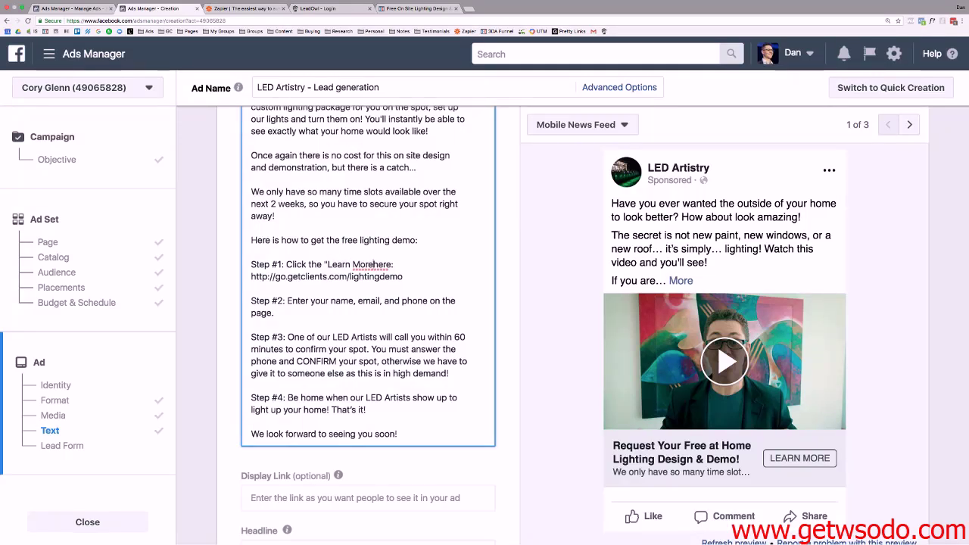
pyautogui.write('" Button')
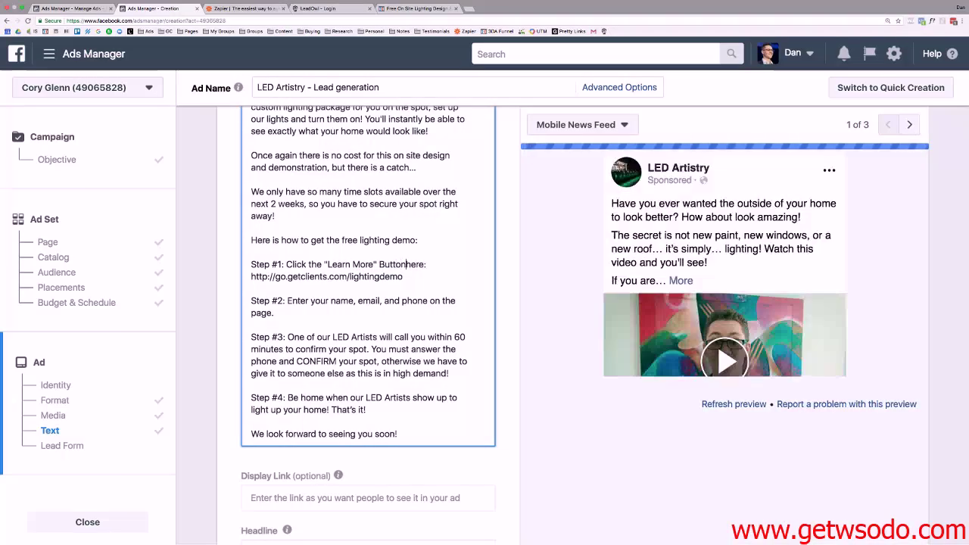
pyautogui.hotkey('shift', 'Down')
pyautogui.press('BackSpace')
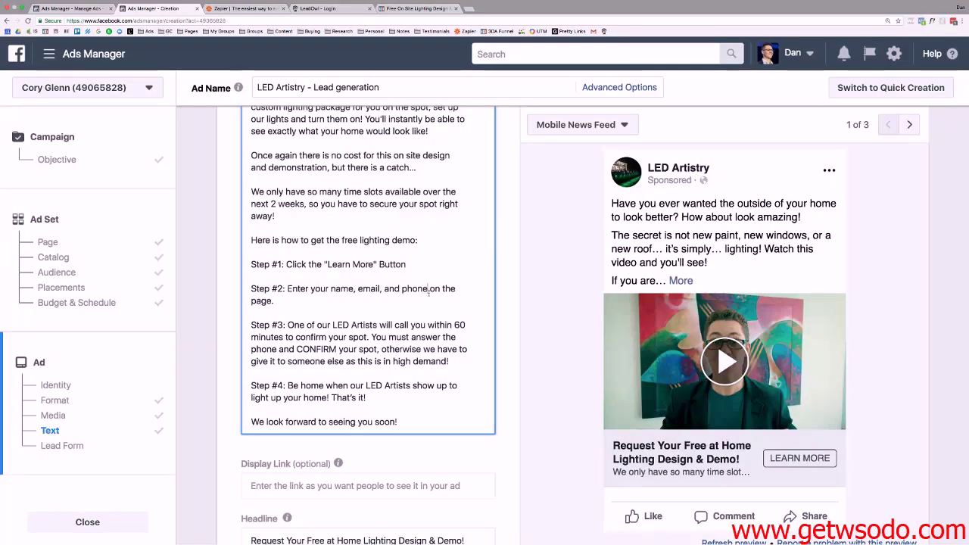
pyautogui.moveTo(427, 289); pyautogui.dragTo(274, 302)
pyautogui.click(288, 289)
# Review the Lead Form section and start creating a new form for the ad.
pyautogui.scroll(-10, 387, 367)
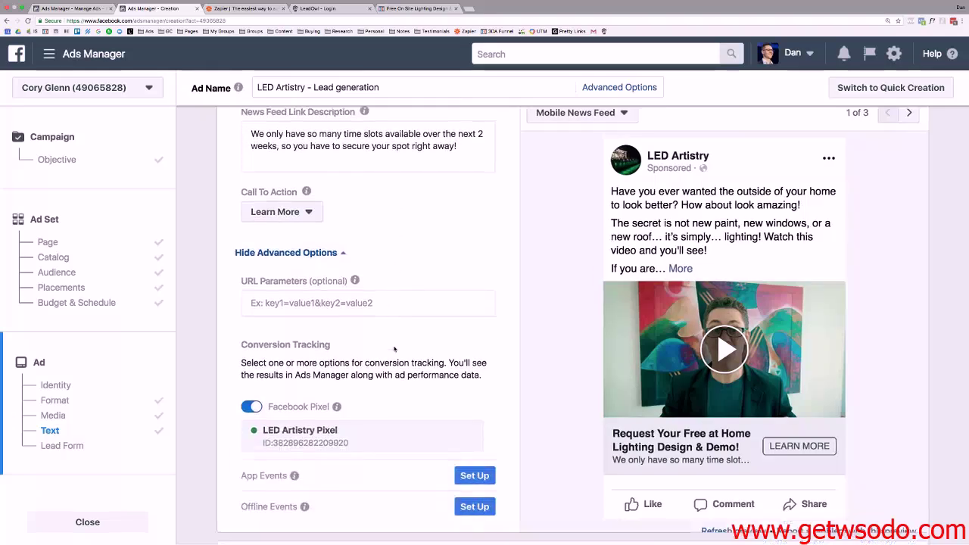
pyautogui.scroll(-5, 394, 349)
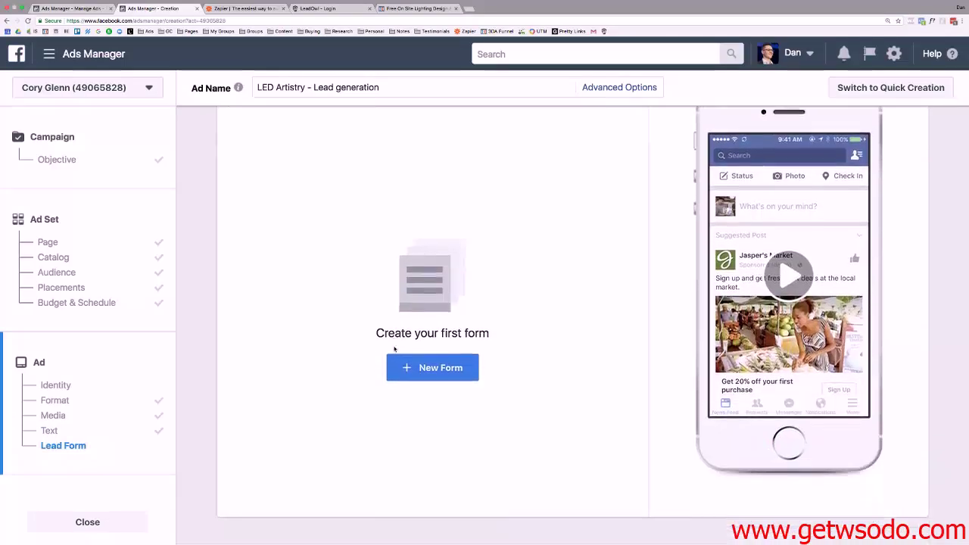
pyautogui.scroll(3, 394, 349)
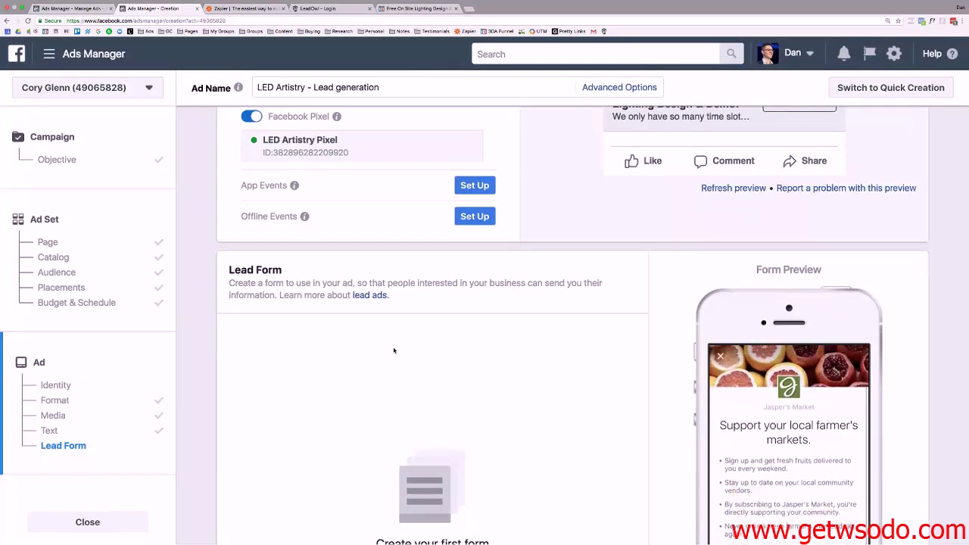
pyautogui.scroll(-1, 394, 351)
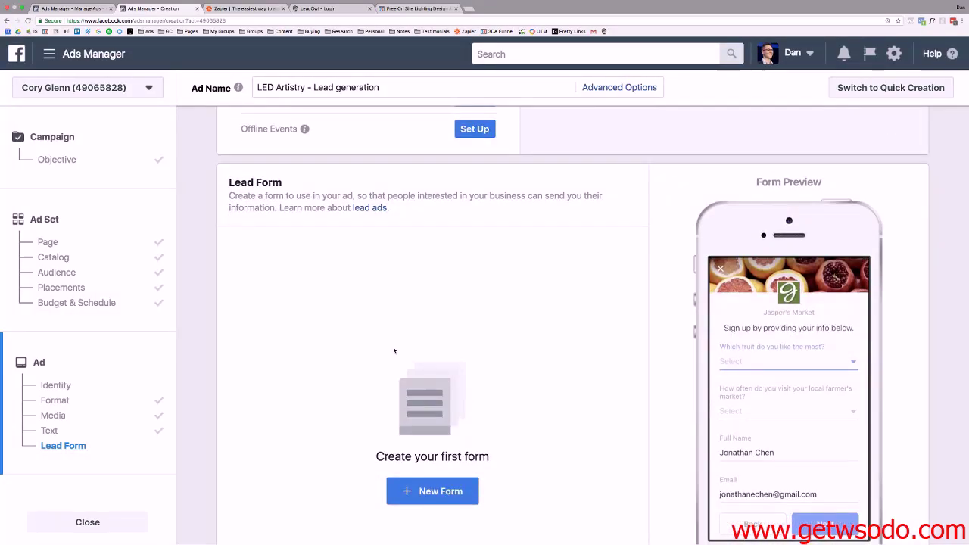
pyautogui.scroll(-3, 394, 350)
pyautogui.scroll(1, 409, 225)
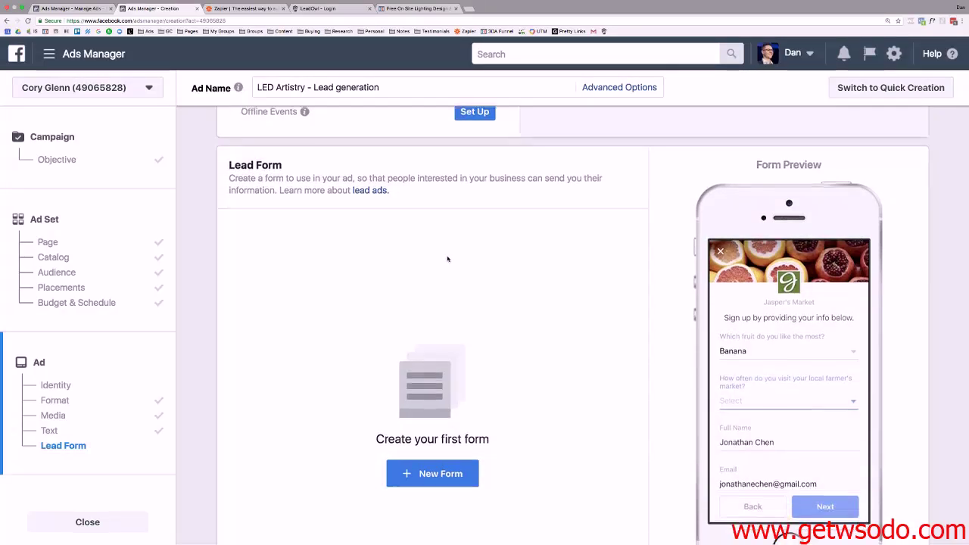
pyautogui.scroll(-1, 448, 259)
pyautogui.scroll(-2, 484, 381)
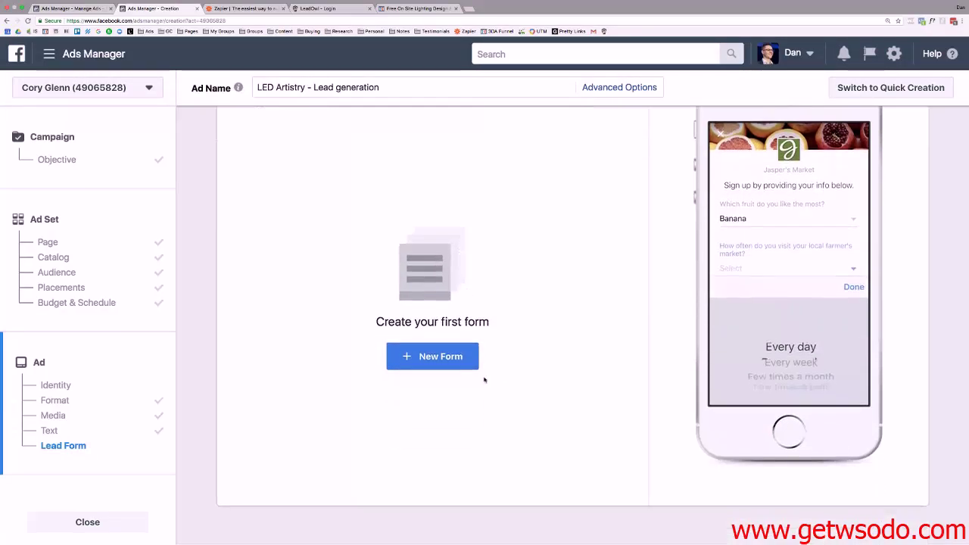
pyautogui.click(442, 357)
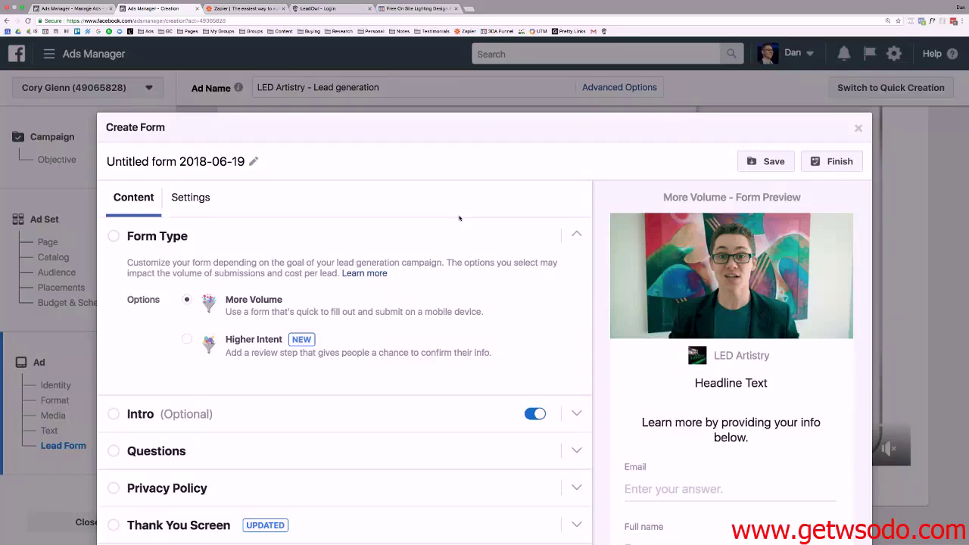
# Place the ClickFunnels landing page's tab beside the ad creation tab and review the page's wording before returning to the form.
pyautogui.moveTo(428, 8); pyautogui.dragTo(241, 6)
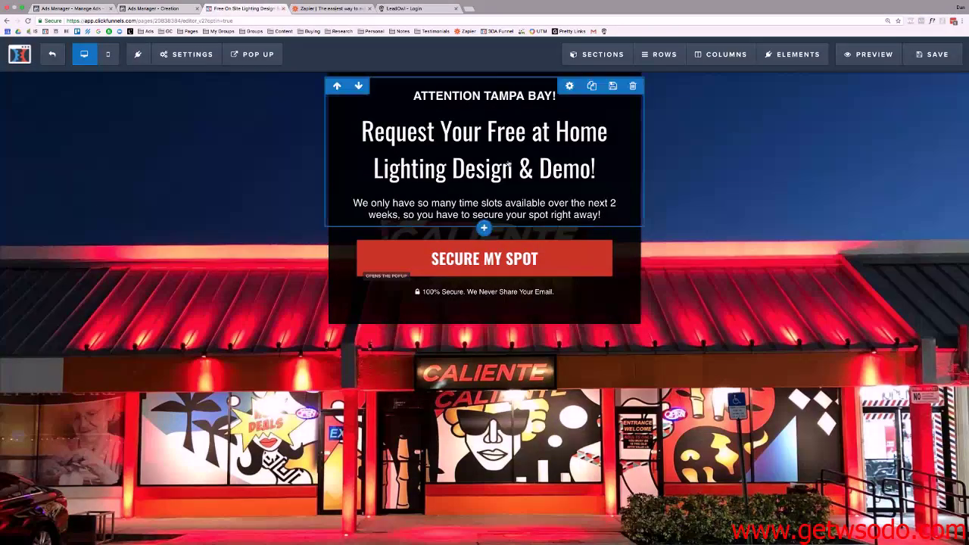
pyautogui.click(177, 9)
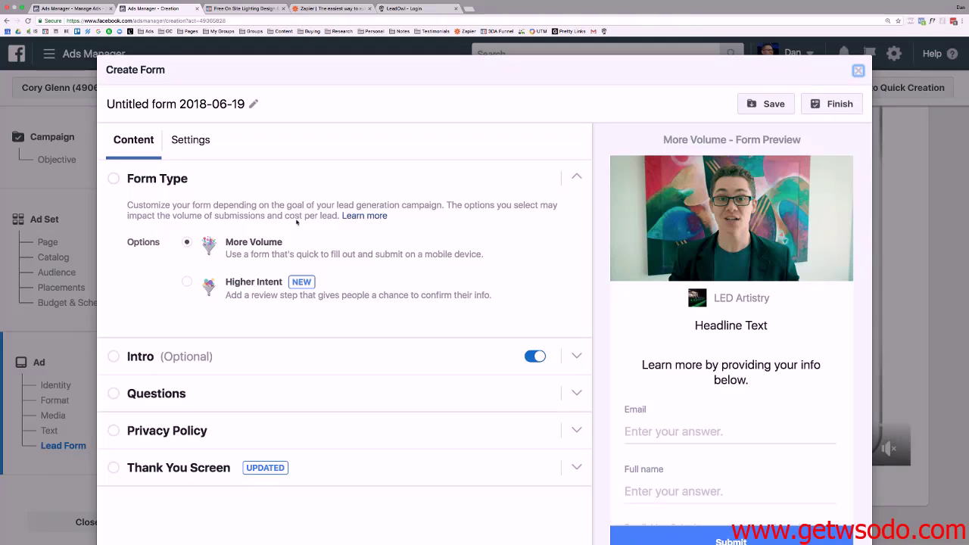
pyautogui.scroll(-1, 225, 192)
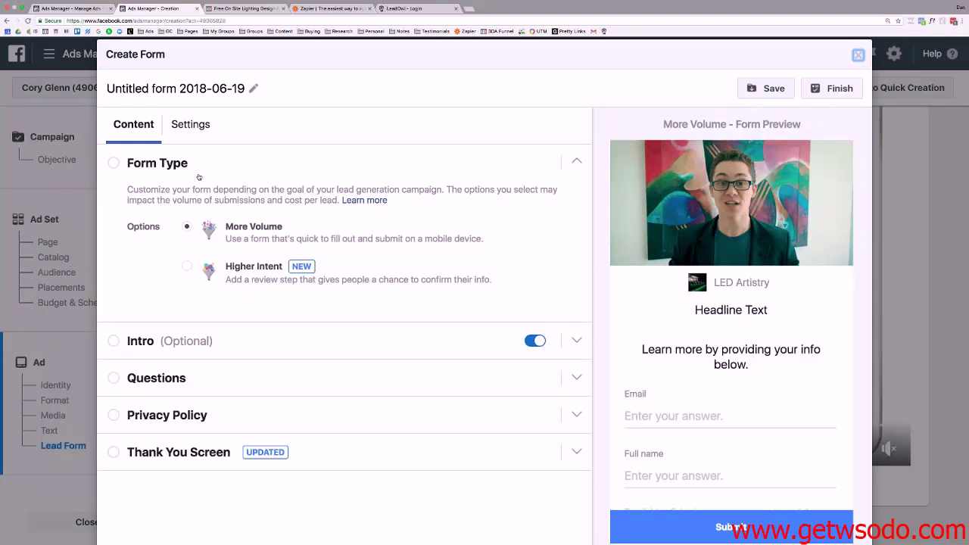
# Name the new lead form "LED Demo Form".
pyautogui.moveTo(227, 89); pyautogui.dragTo(238, 88)
pyautogui.tripleClick(181, 88)
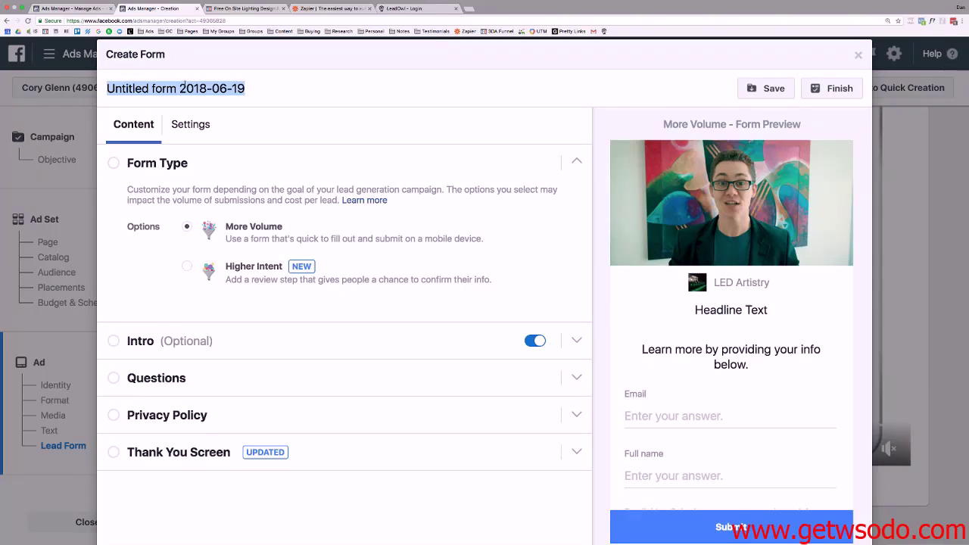
pyautogui.write('LED Dem')
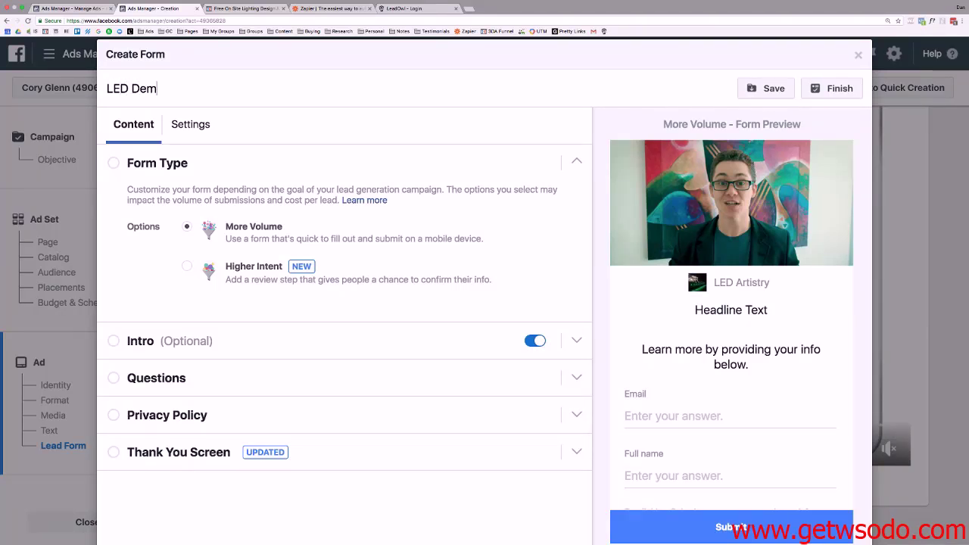
pyautogui.write('o Form')
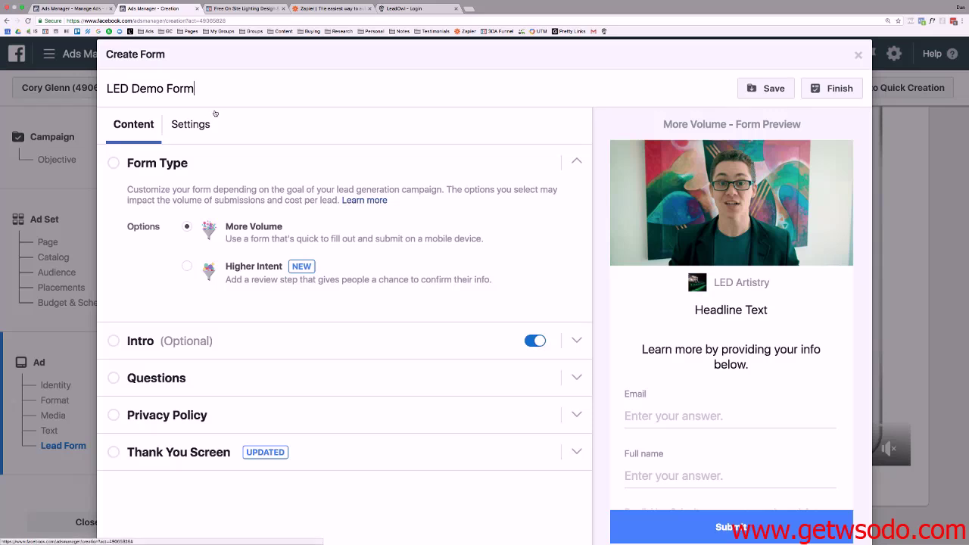
pyautogui.scroll(-1, 216, 113)
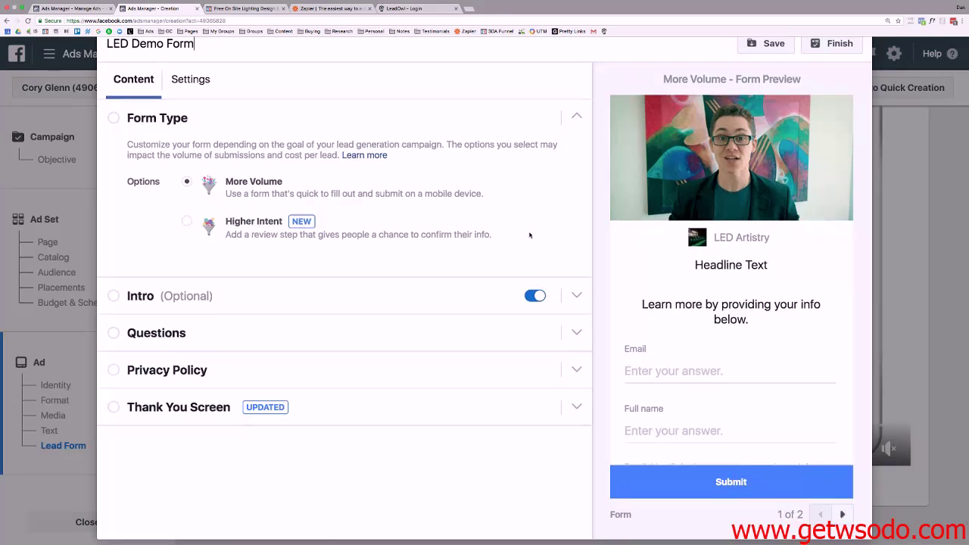
# Copy the landing page's headline "Request Your Free at Home Lighting Design & Demo!" into the lead form's intro headline.
pyautogui.click(577, 117)
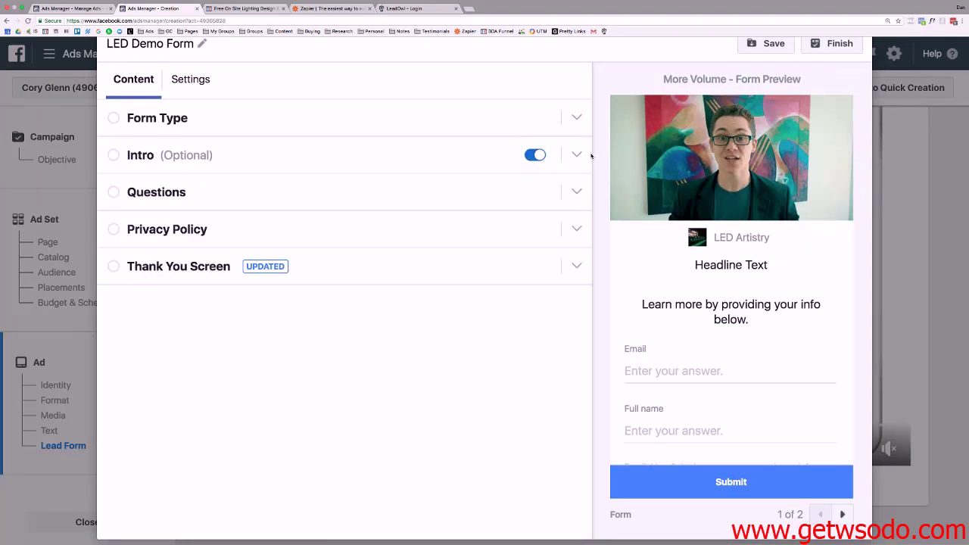
pyautogui.click(577, 155)
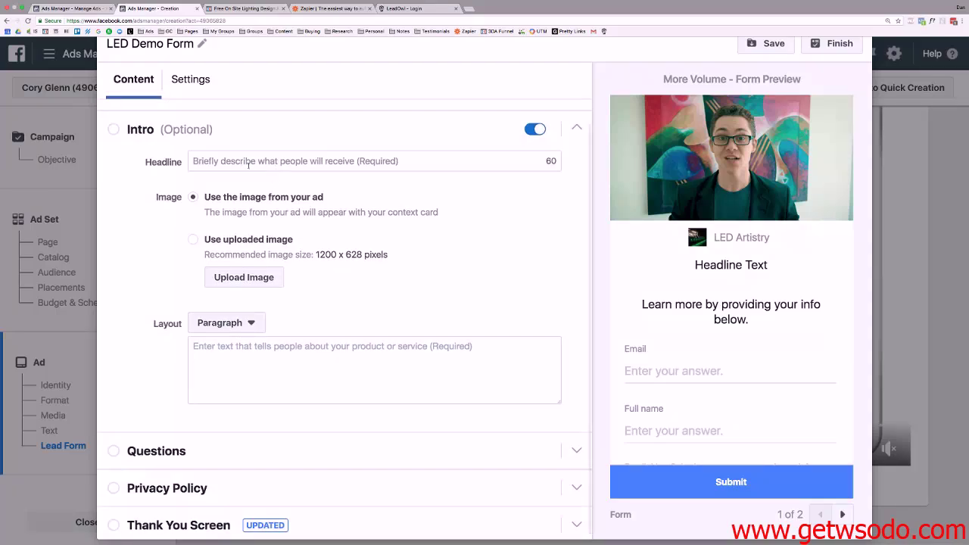
pyautogui.click(227, 161)
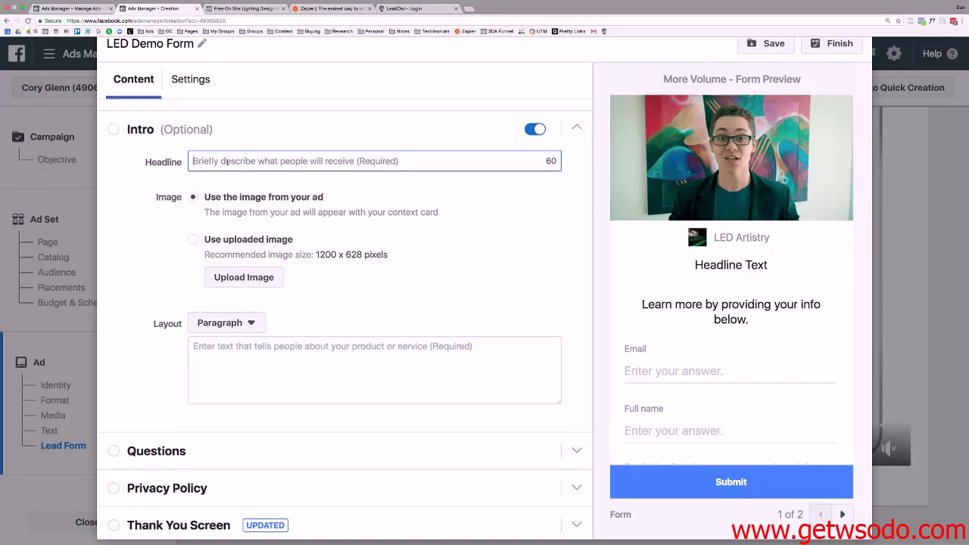
pyautogui.click(244, 8)
pyautogui.click(598, 168)
pyautogui.moveTo(599, 168); pyautogui.dragTo(354, 142)
pyautogui.hotkey('ctrl', 'c')
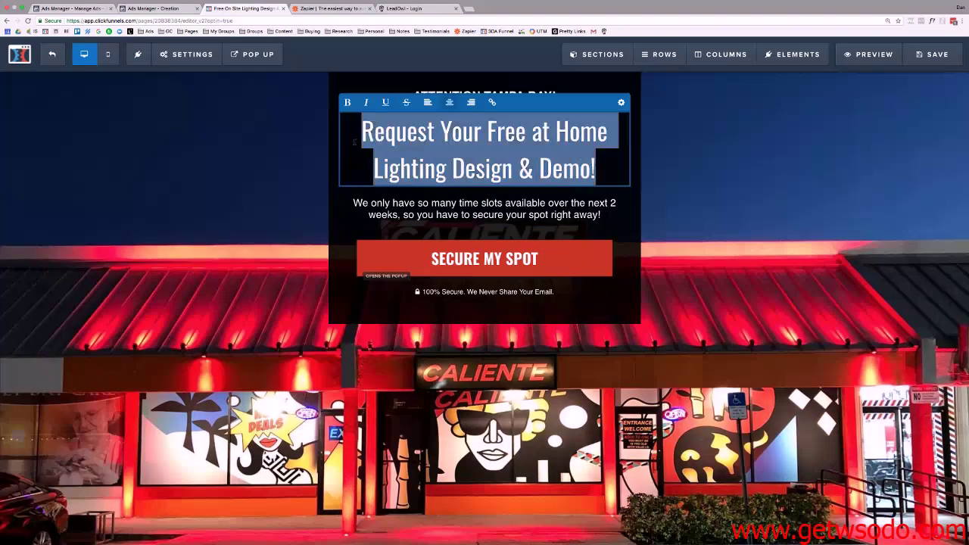
pyautogui.click(152, 9)
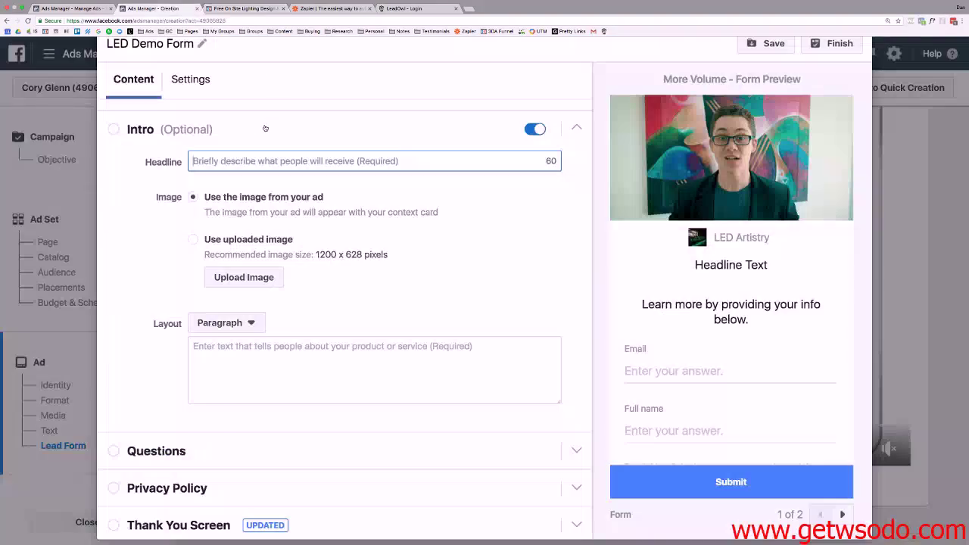
pyautogui.click(243, 160)
pyautogui.hotkey('ctrl', 'v')
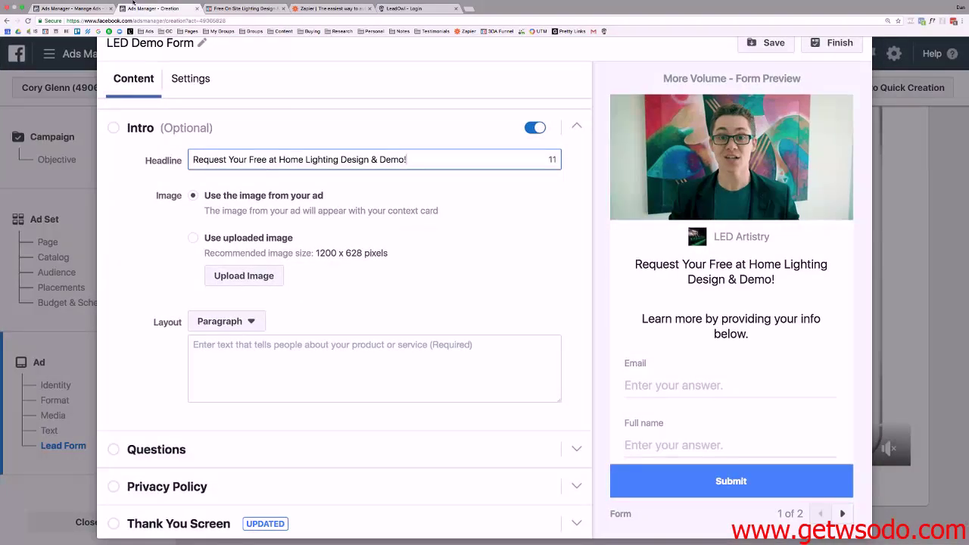
# Copy the landing page's line "We only have so many time slots available over the next 2 weeks..." into the lead form's intro paragraph.
pyautogui.click(246, 9)
pyautogui.click(569, 209)
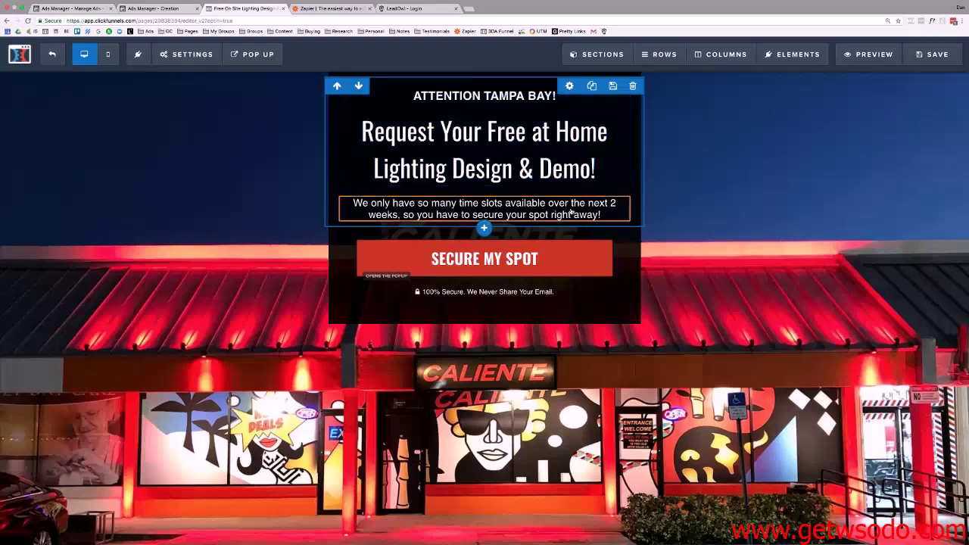
pyautogui.moveTo(602, 216); pyautogui.dragTo(351, 137)
pyautogui.hotkey('ctrl', 'c')
pyautogui.click(148, 8)
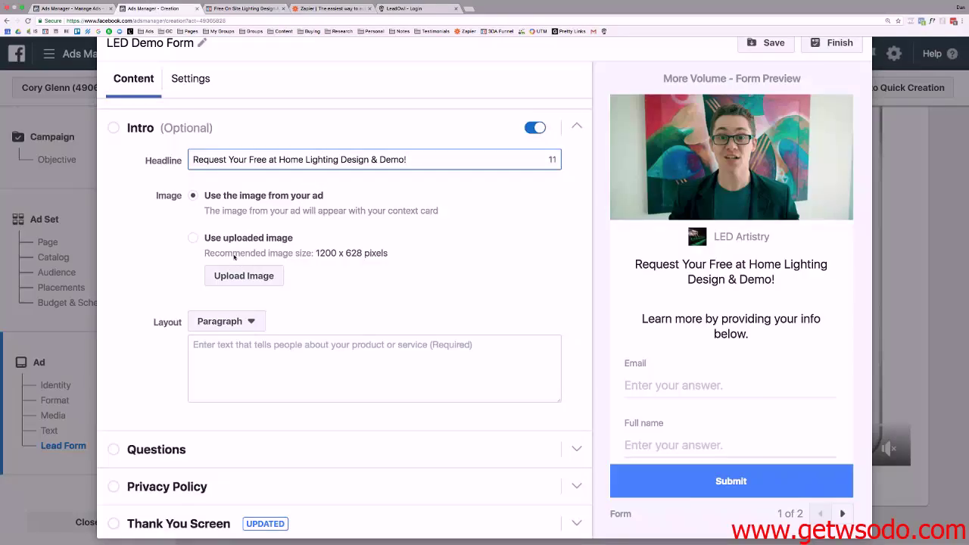
pyautogui.scroll(-1, 257, 303)
pyautogui.click(278, 354)
pyautogui.hotkey('ctrl', 'v')
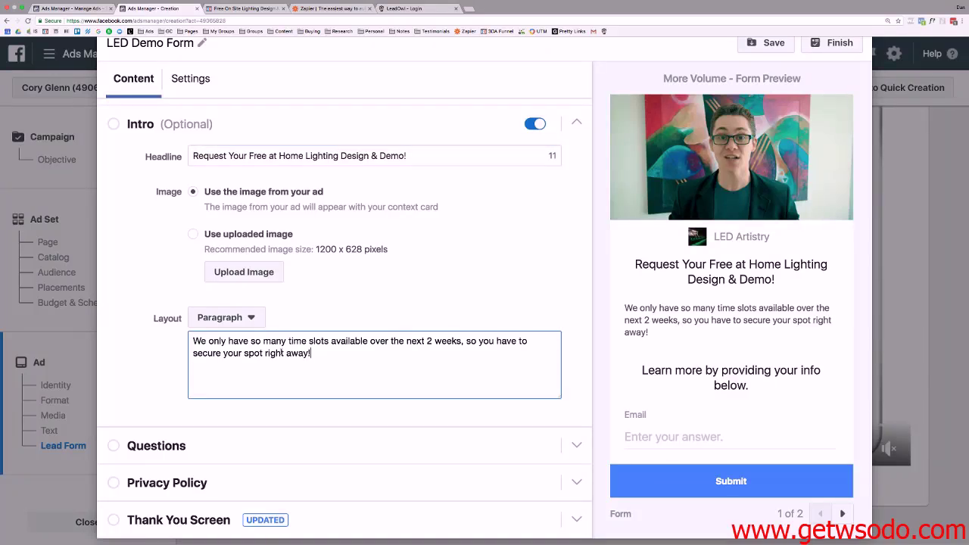
pyautogui.click(215, 318)
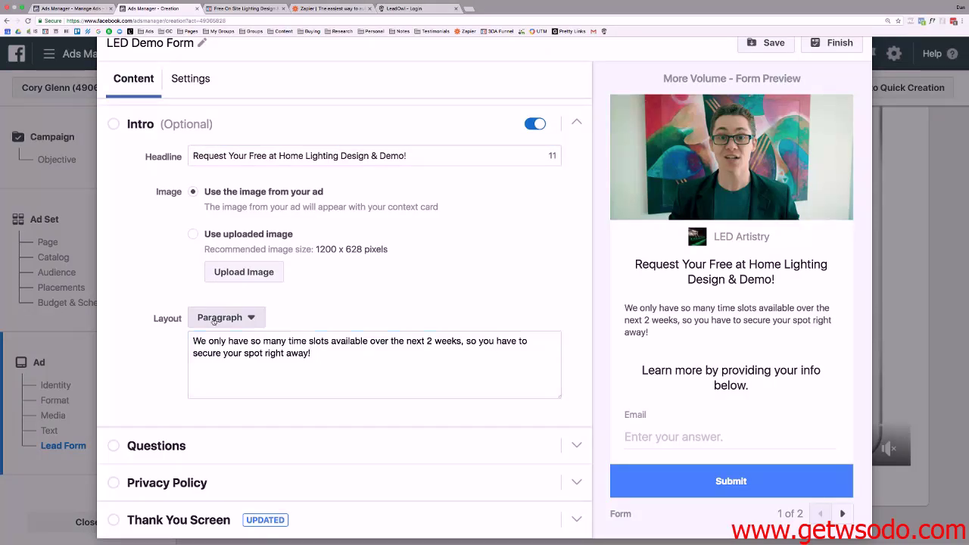
pyautogui.click(361, 320)
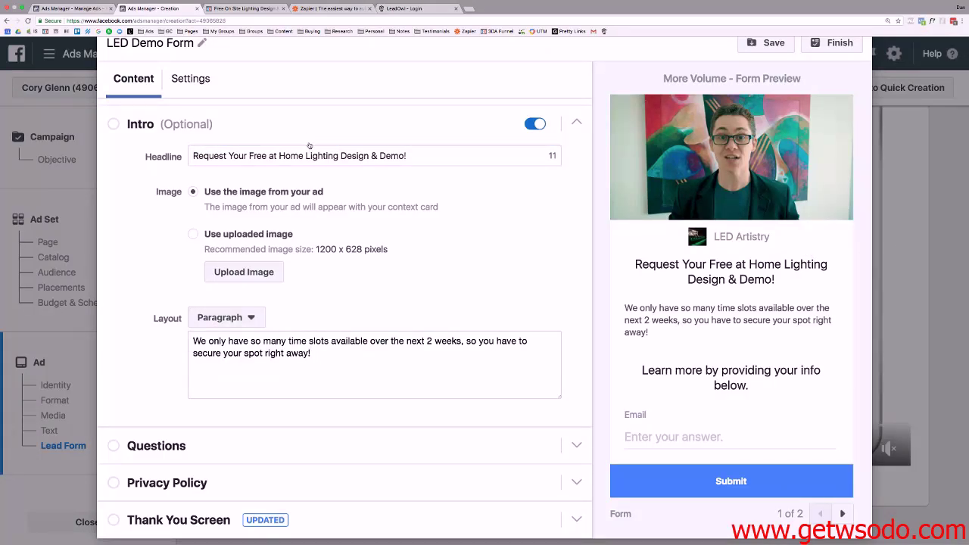
pyautogui.scroll(-1, 309, 145)
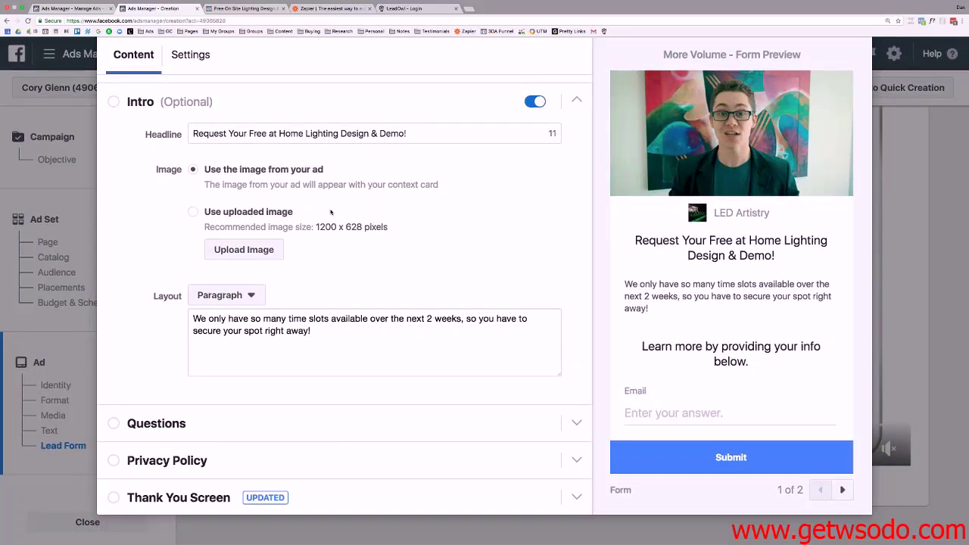
pyautogui.scroll(1, 335, 215)
pyautogui.scroll(3, 394, 215)
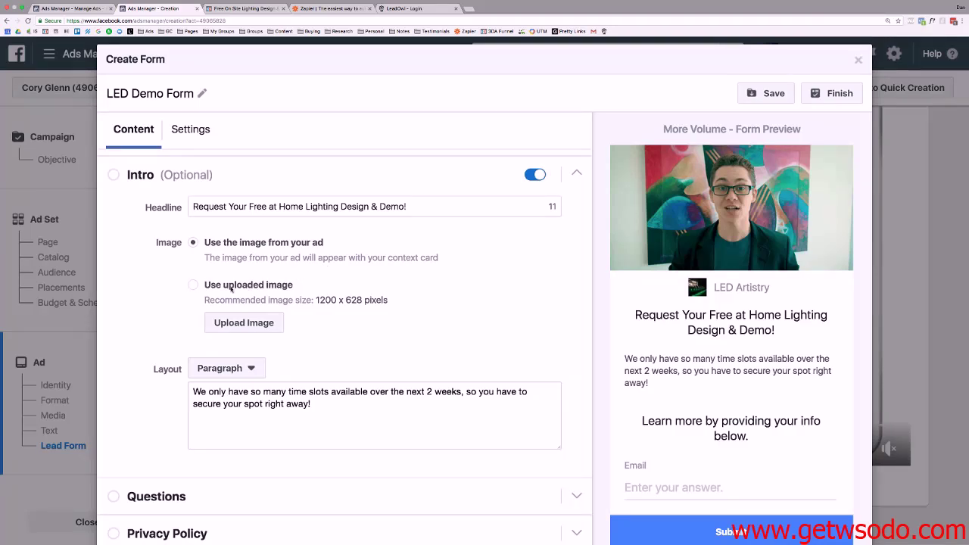
# Start uploading an intro image and search the whole Mac for "led artistry".
pyautogui.click(277, 321)
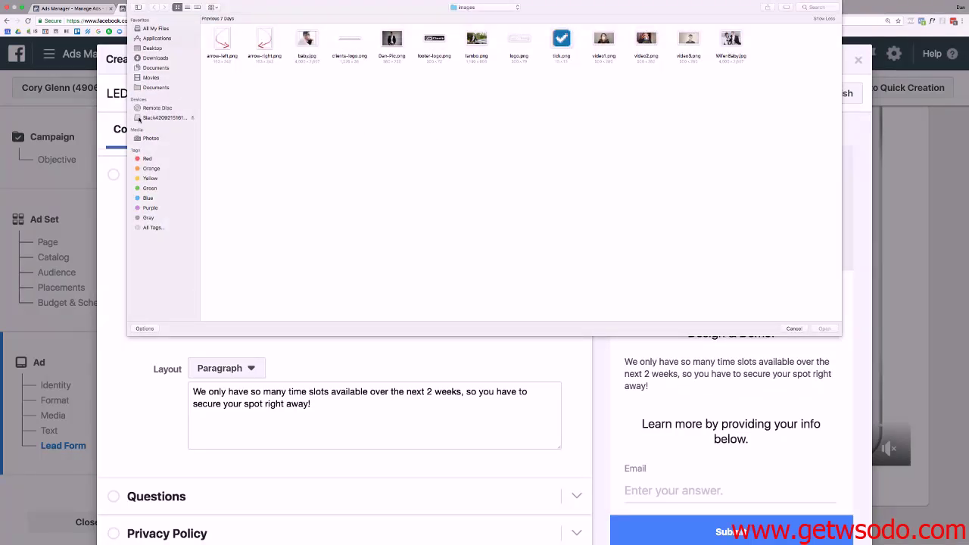
pyautogui.click(156, 87)
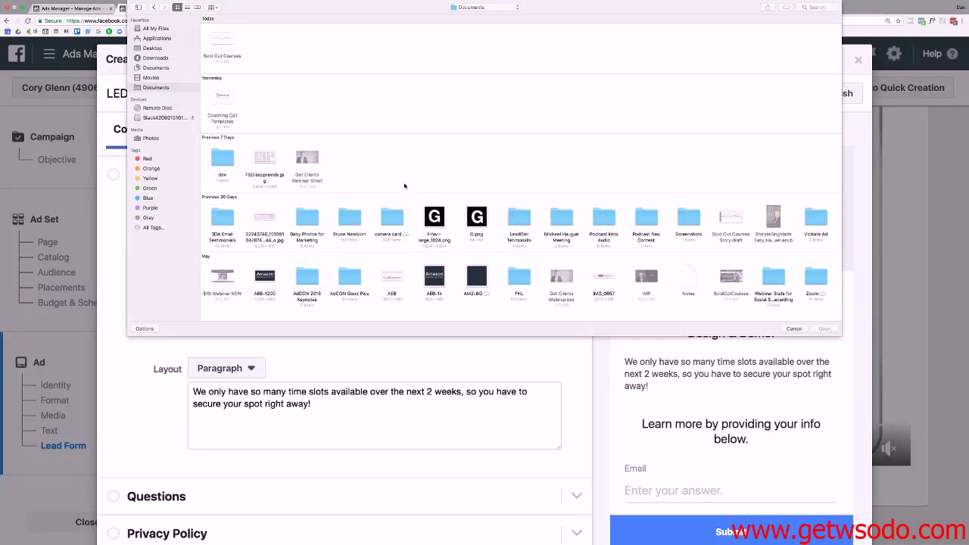
pyautogui.click(814, 7)
pyautogui.write('led')
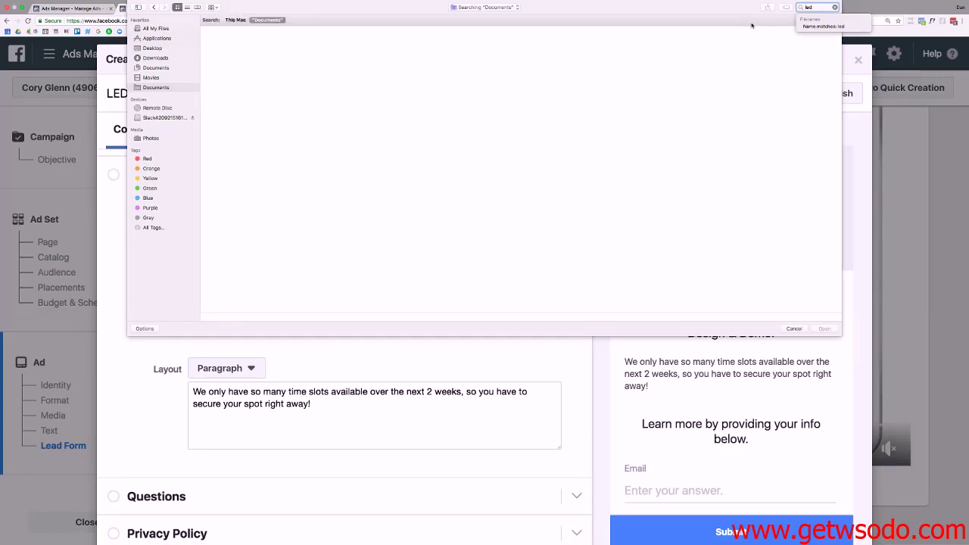
pyautogui.click(235, 20)
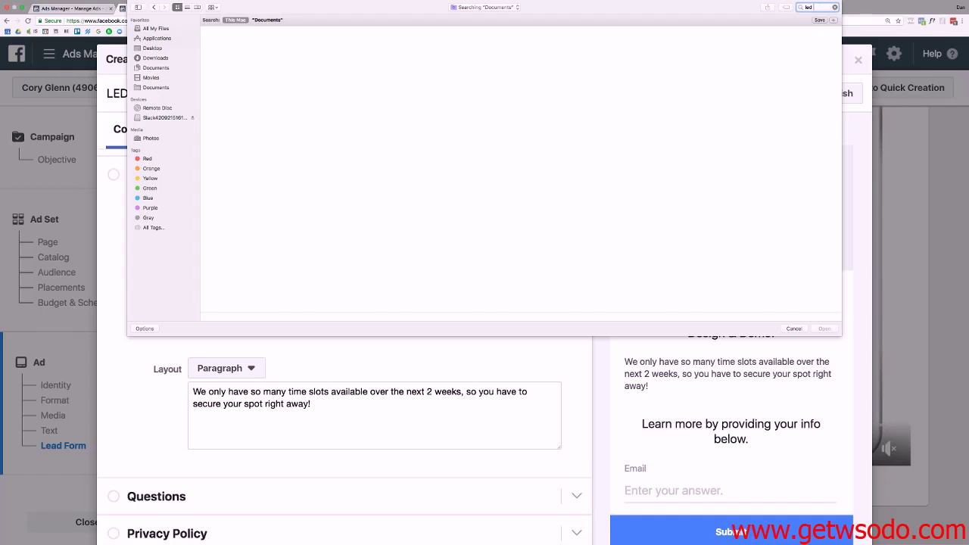
pyautogui.write('artistry')
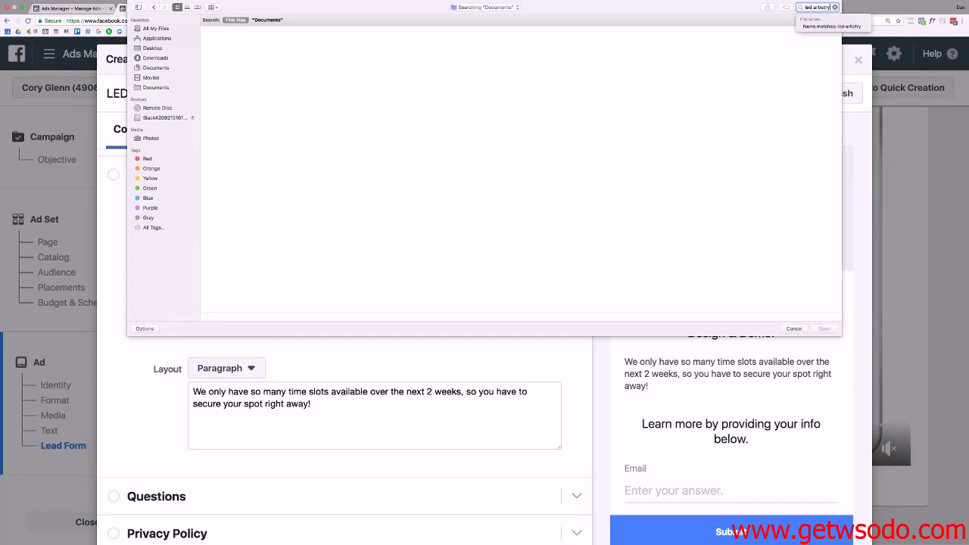
pyautogui.press('Return')
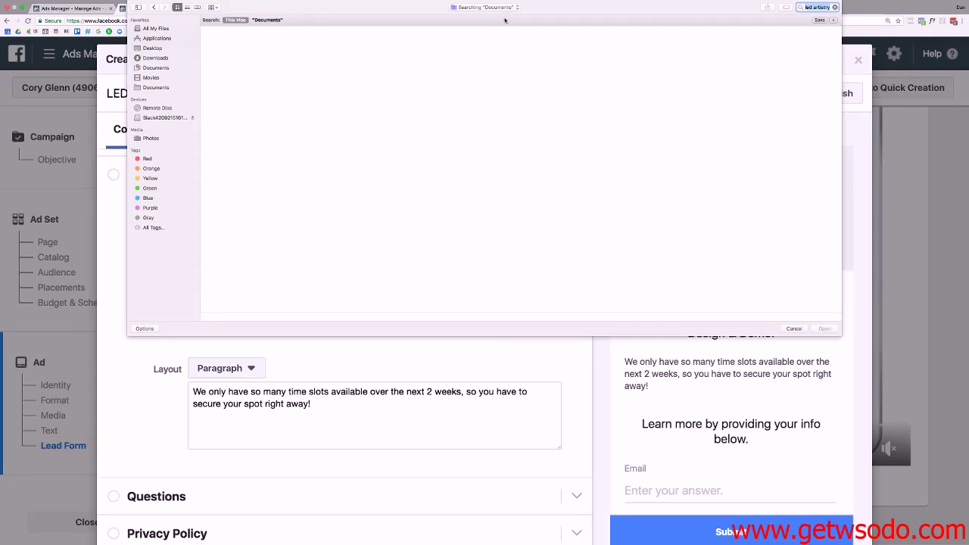
# Browse the Desktop, Downloads and Documents folders for a suitable image and cancel the file selection.
pyautogui.click(485, 7)
pyautogui.click(480, 13)
pyautogui.click(153, 48)
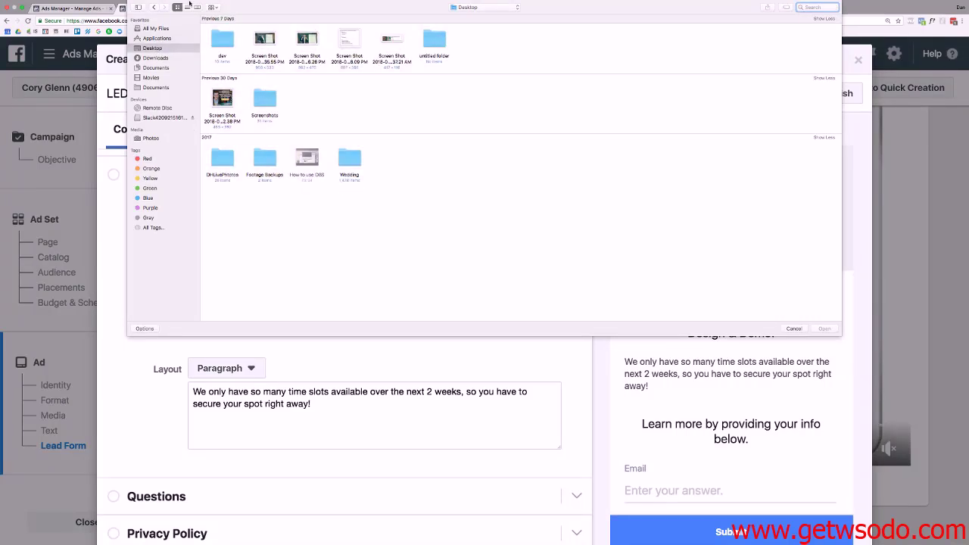
pyautogui.click(155, 58)
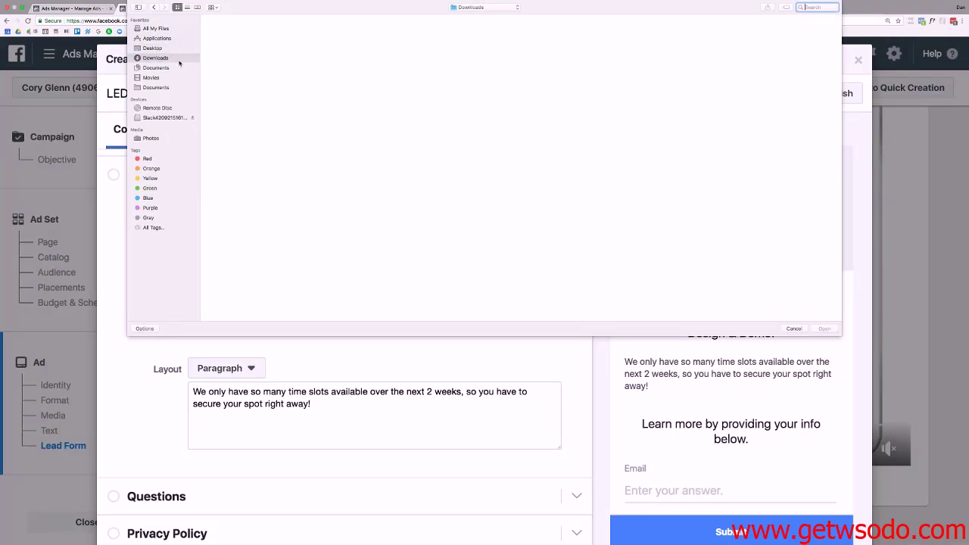
pyautogui.click(169, 69)
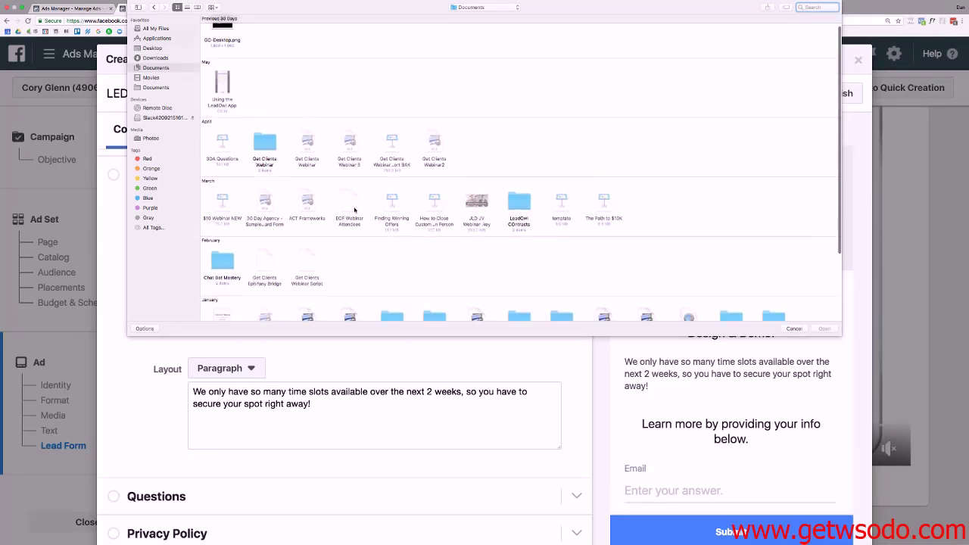
pyautogui.scroll(-3, 303, 137)
pyautogui.scroll(-1, 336, 184)
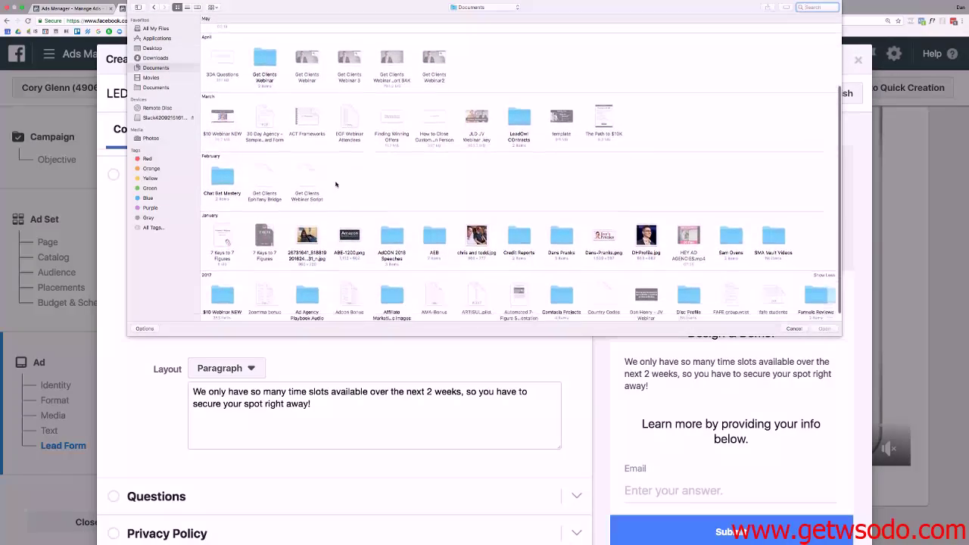
pyautogui.hscroll(10, 469, 294)
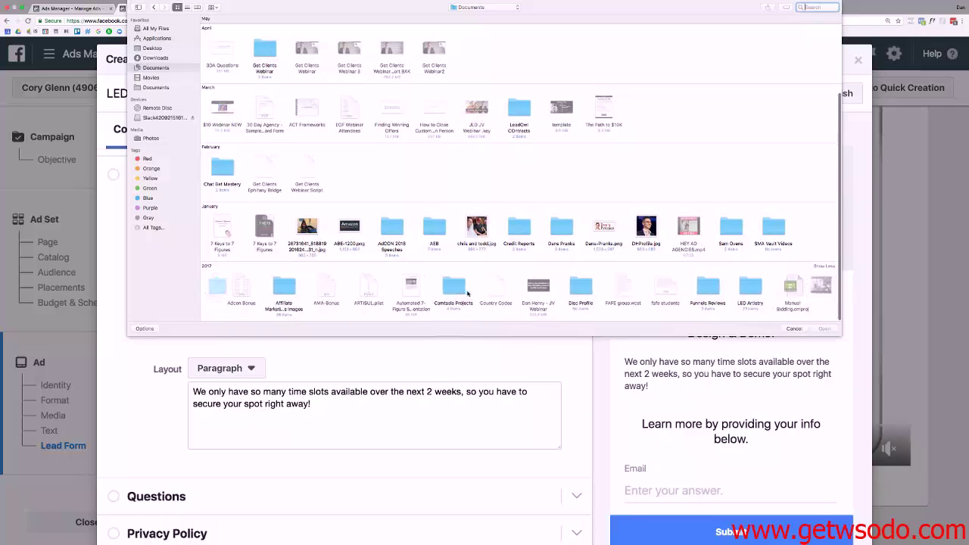
pyautogui.hscroll(4, 462, 293)
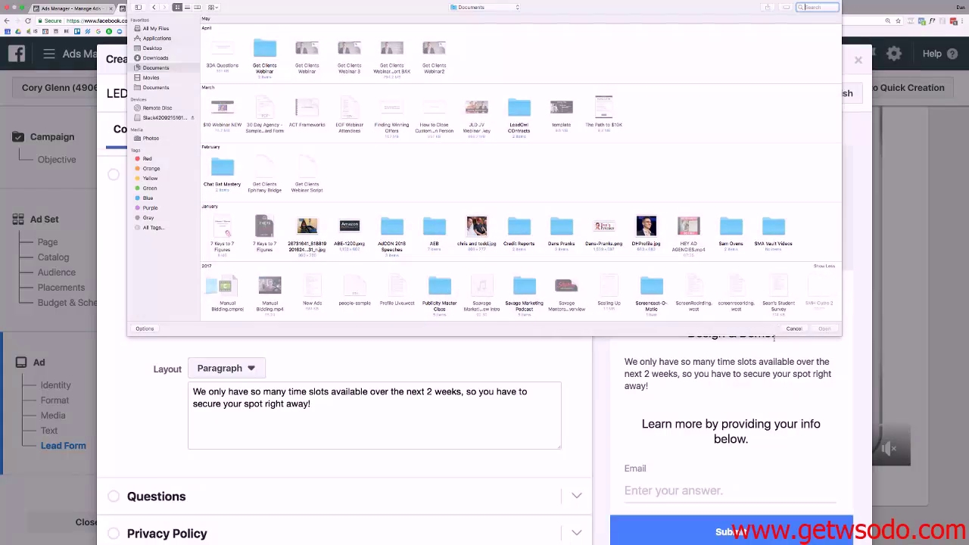
pyautogui.click(793, 329)
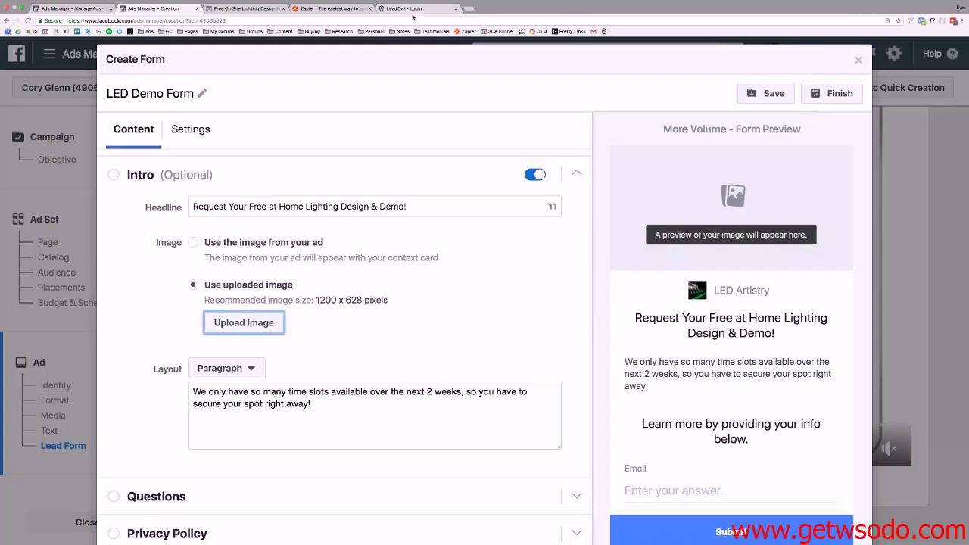
# Open the ClickFunnels landing page's background image in a new browser tab, removing the stray quotation mark at the end of its address.
pyautogui.click(244, 9)
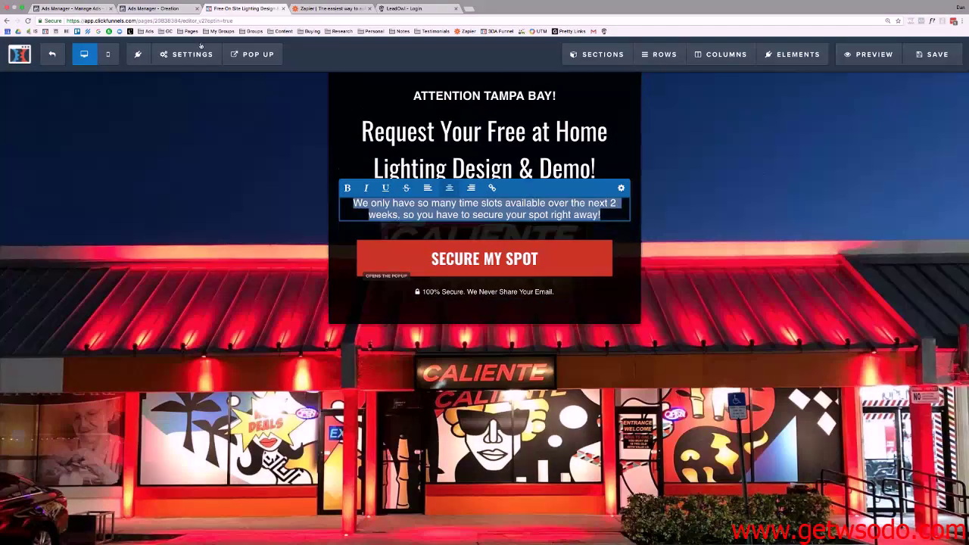
pyautogui.moveTo(185, 54)
pyautogui.click(209, 170)
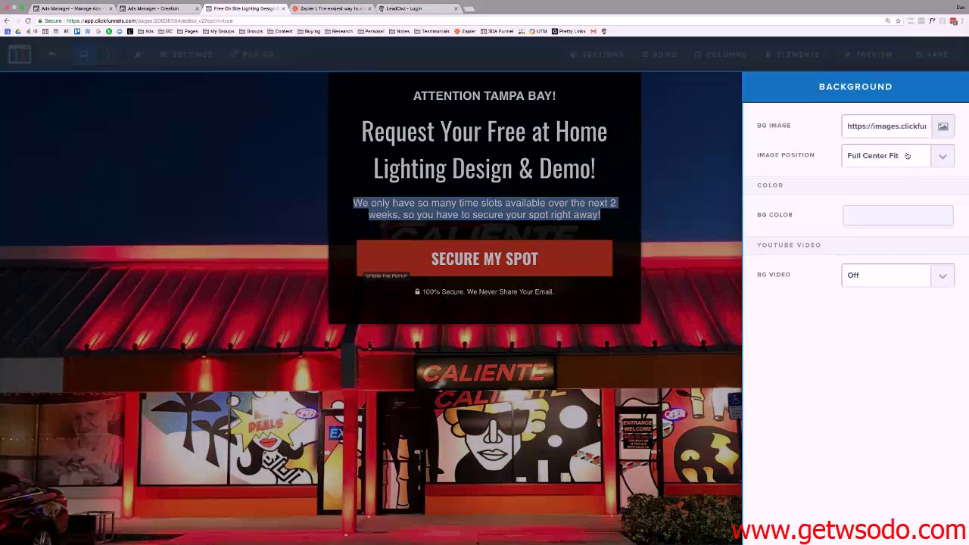
pyautogui.tripleClick(902, 126)
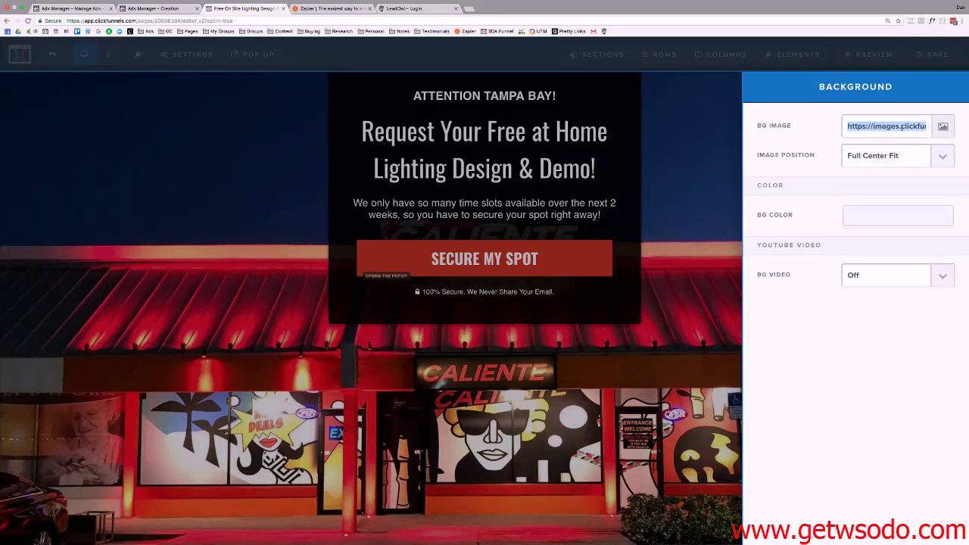
pyautogui.hotkey('ctrl', 'c')
pyautogui.hotkey('ctrl', 't')
pyautogui.hotkey('ctrl', 'v')
pyautogui.press('Return')
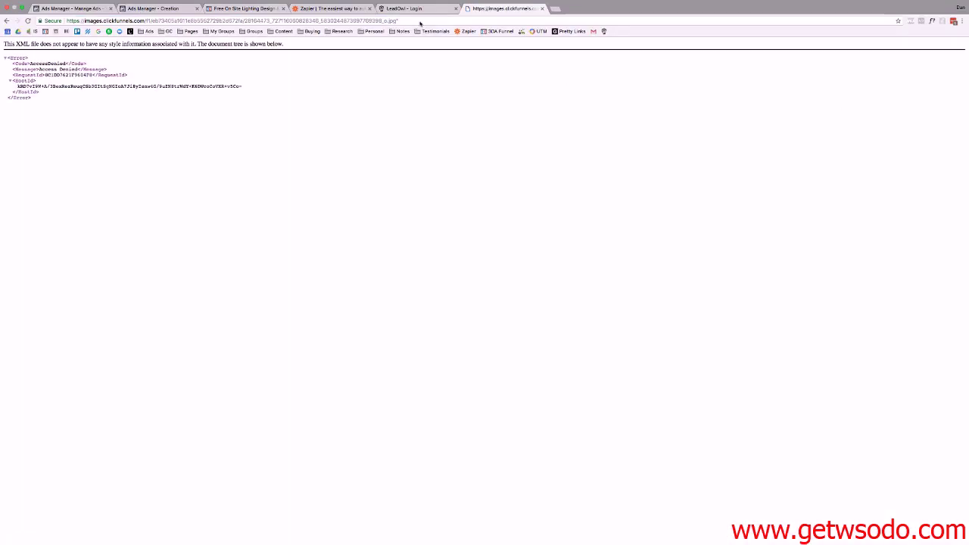
pyautogui.click(420, 21)
pyautogui.press('BackSpace')
pyautogui.press('Return')
# Save the storefront image to the Documents folder as "LEDbackgorundd" in JPEG format.
pyautogui.rightClick(389, 114)
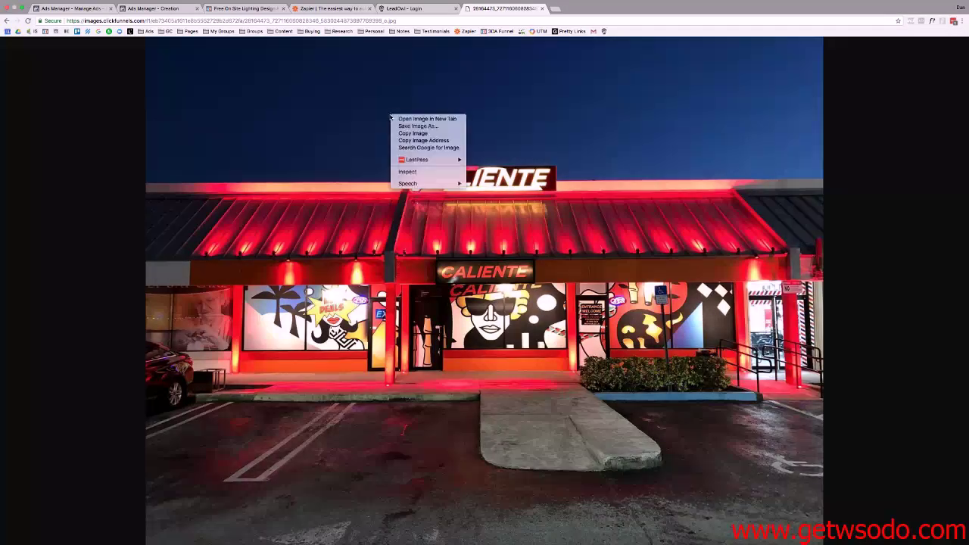
pyautogui.click(451, 135)
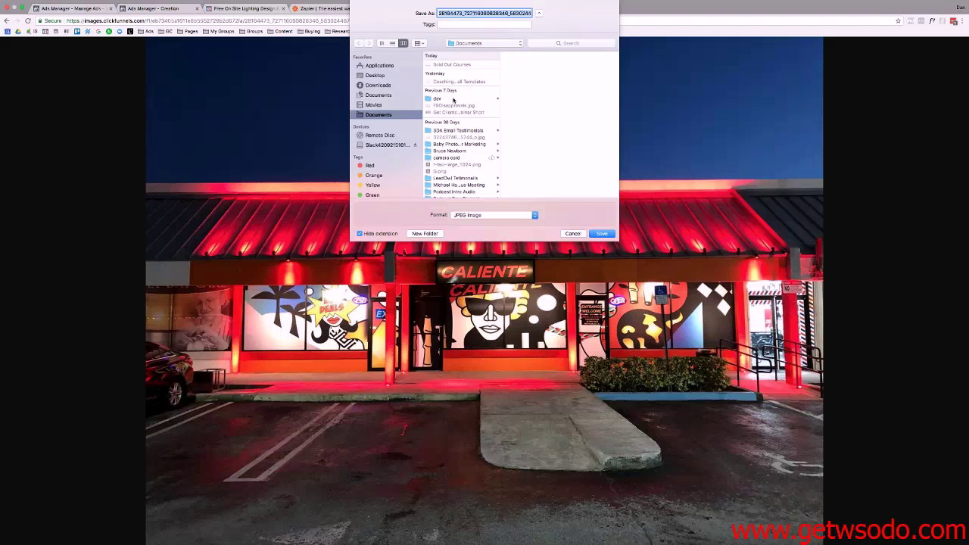
pyautogui.write('LEDbackgor')
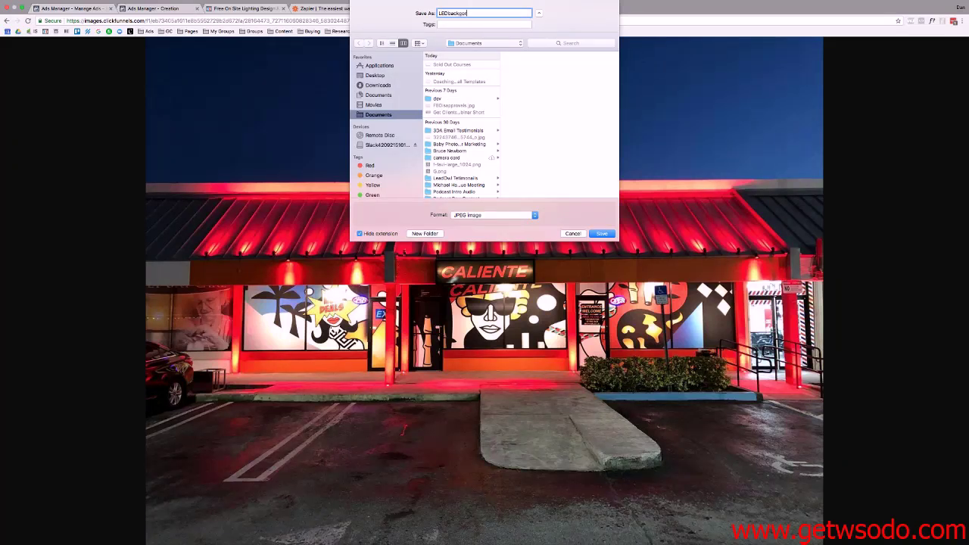
pyautogui.write('un')
pyautogui.press('BackSpace')
pyautogui.press('Return')
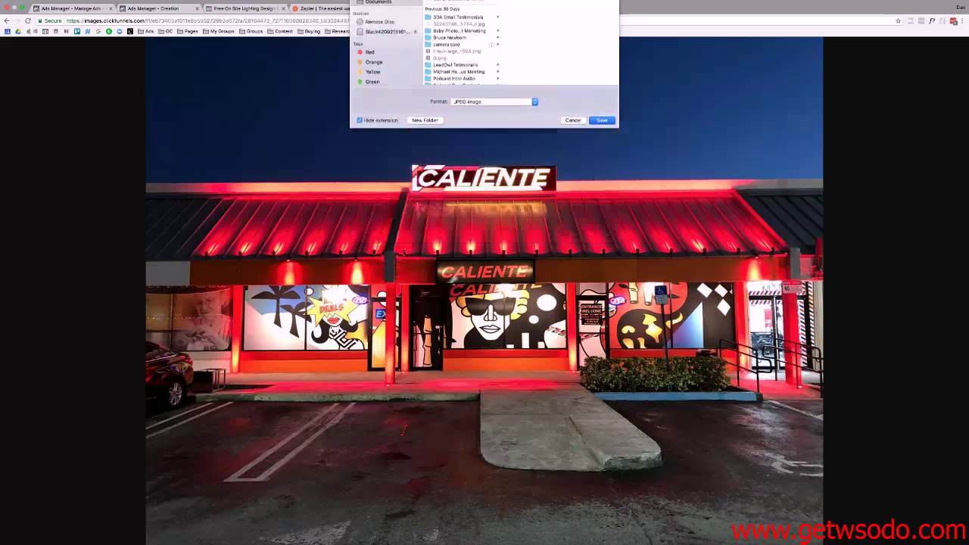
# Upload LEDbackgorundd.jpg from Documents as the lead form's intro image and check the form preview.
pyautogui.click(178, 11)
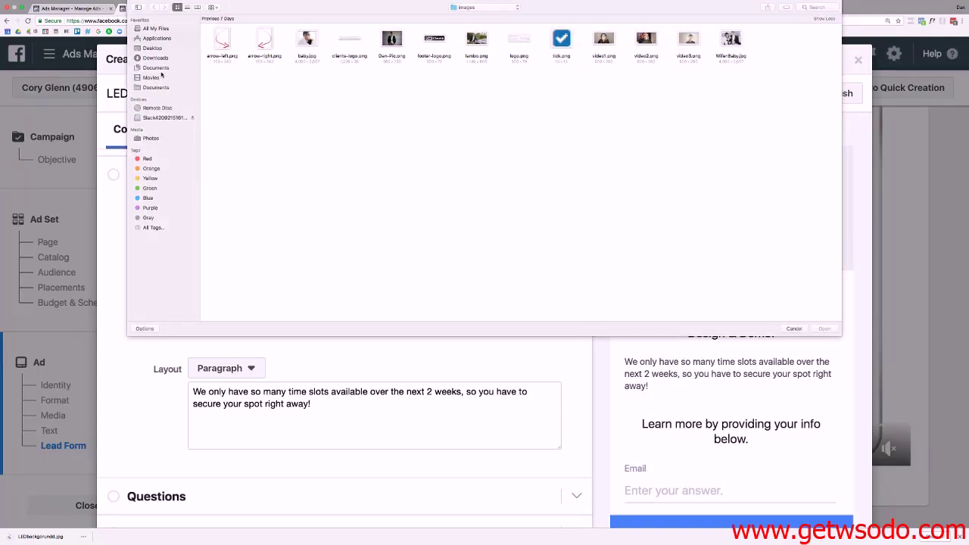
pyautogui.click(160, 69)
pyautogui.click(163, 88)
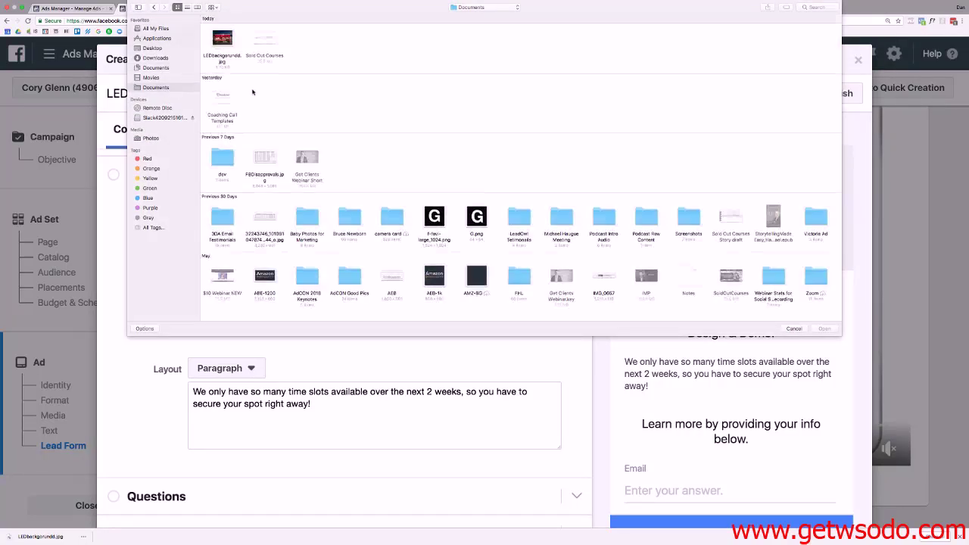
pyautogui.doubleClick(223, 39)
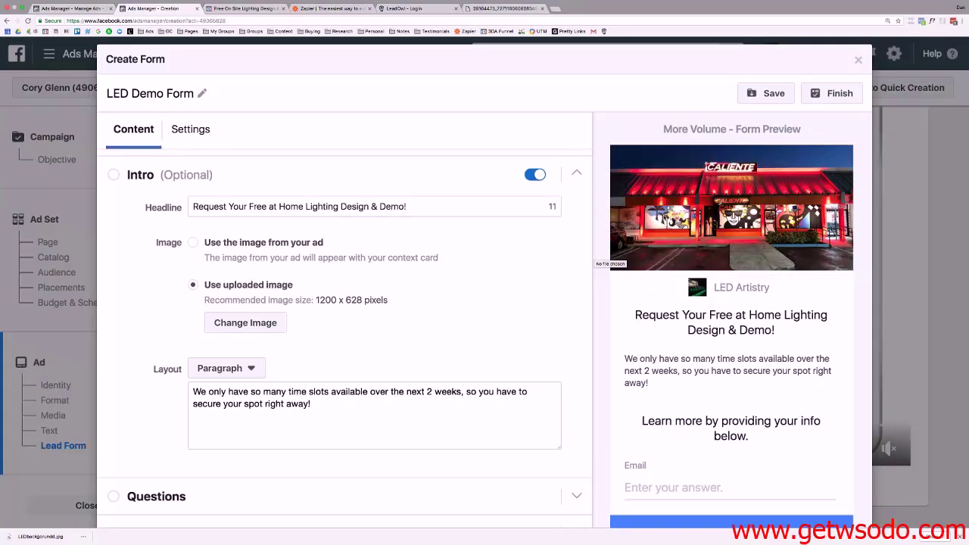
pyautogui.scroll(-1, 718, 227)
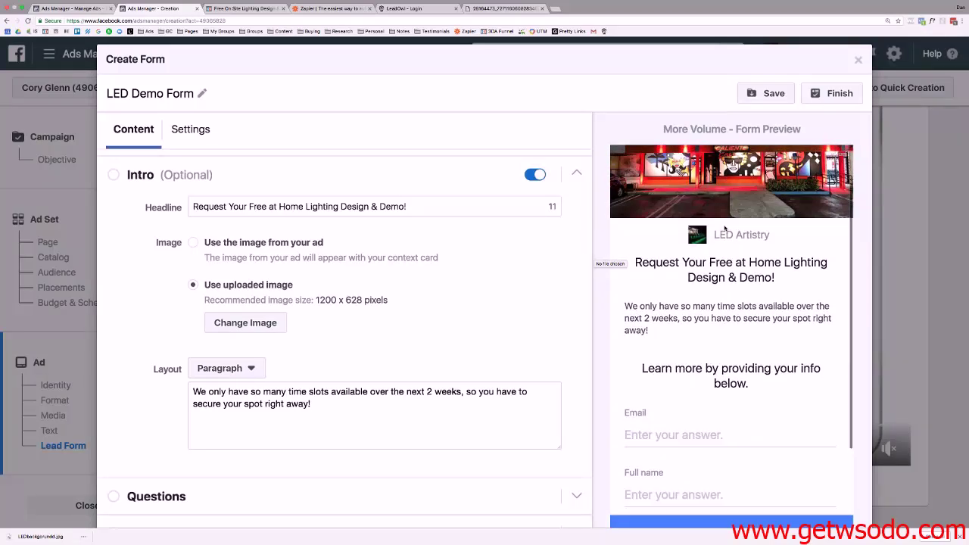
pyautogui.scroll(-1, 725, 228)
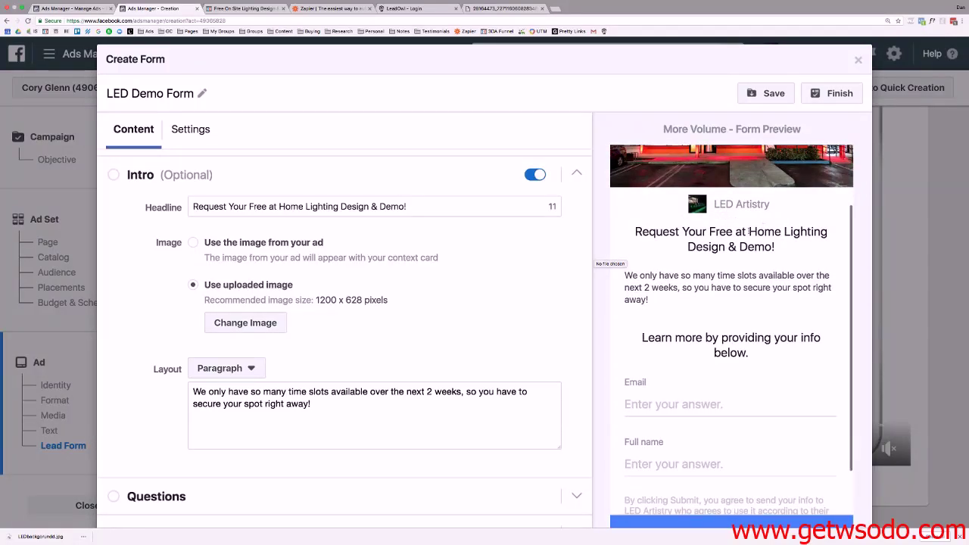
pyautogui.scroll(-1, 678, 282)
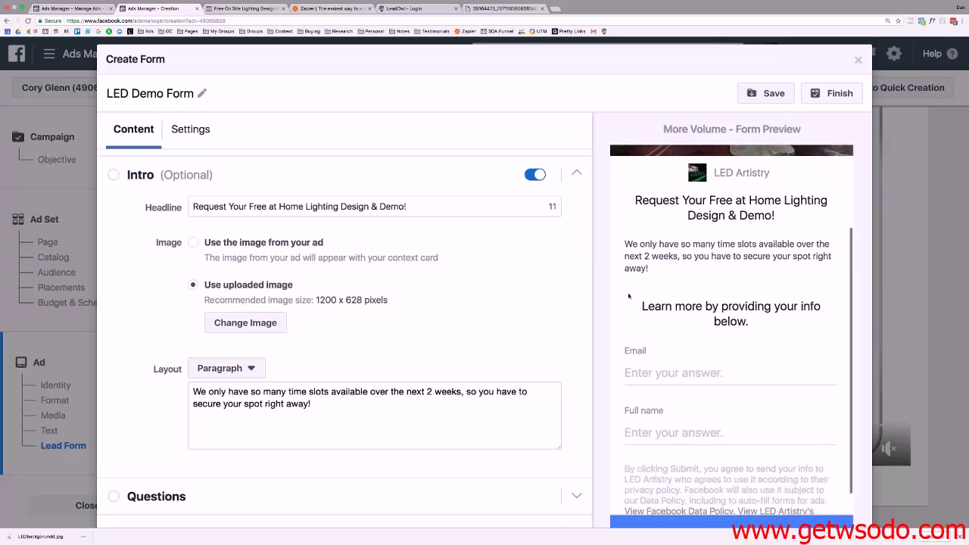
pyautogui.scroll(-2, 545, 228)
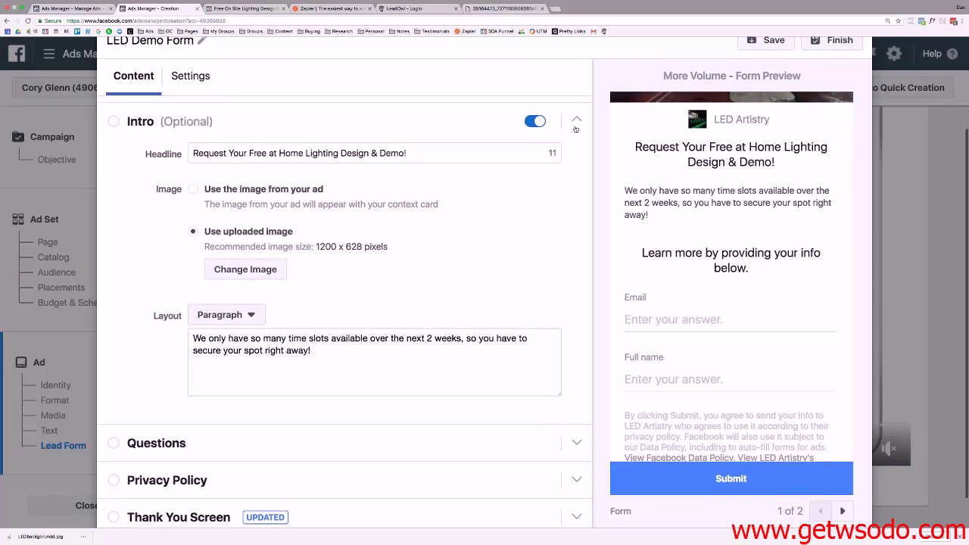
# Set the headline of the lead form's Questions section to "Who should we book the demo for?".
pyautogui.click(575, 127)
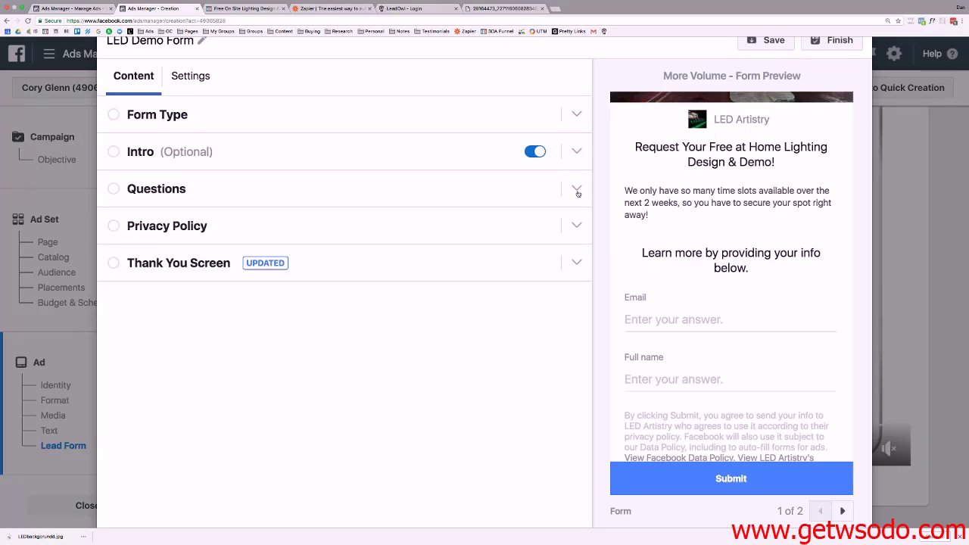
pyautogui.click(578, 190)
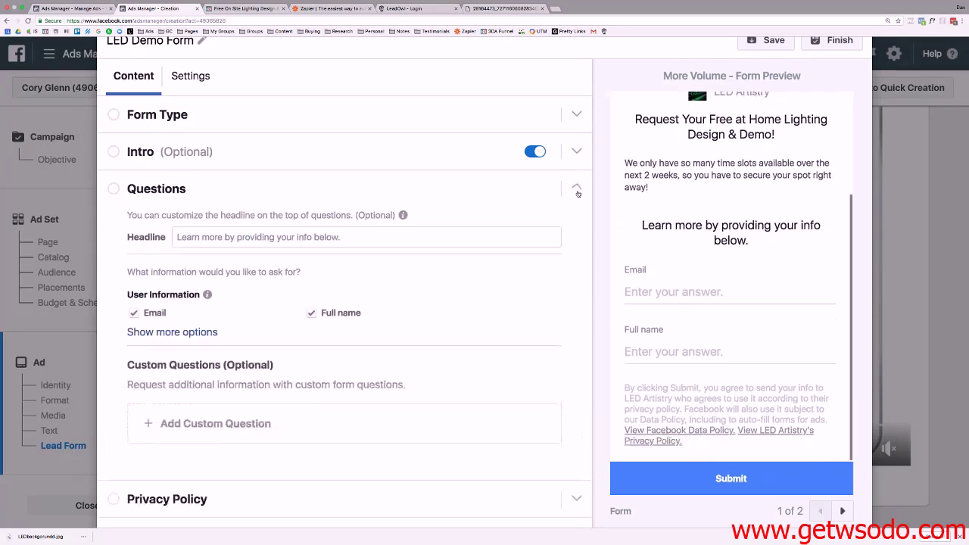
pyautogui.click(234, 216)
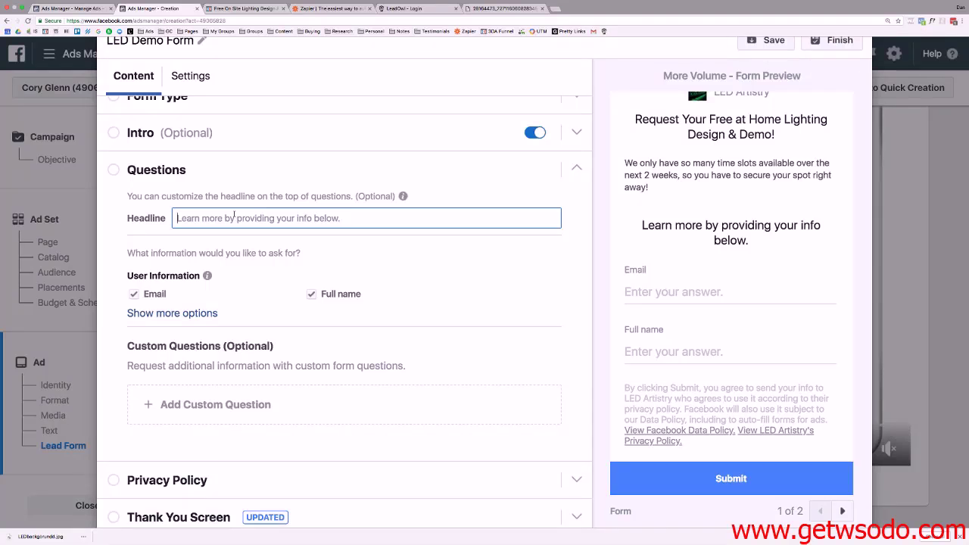
pyautogui.write('E')
pyautogui.press('BackSpace')
pyautogui.write('Who should ')
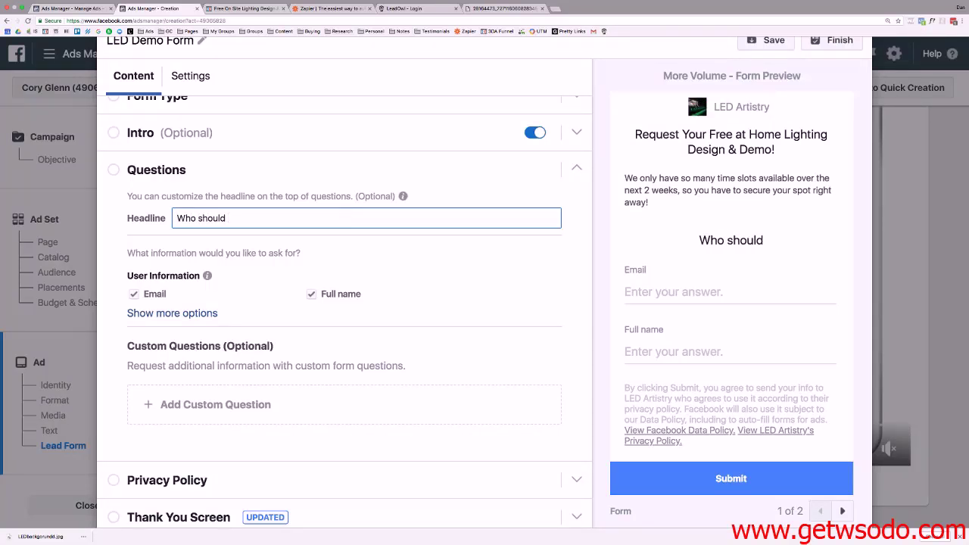
pyautogui.write('we book the ')
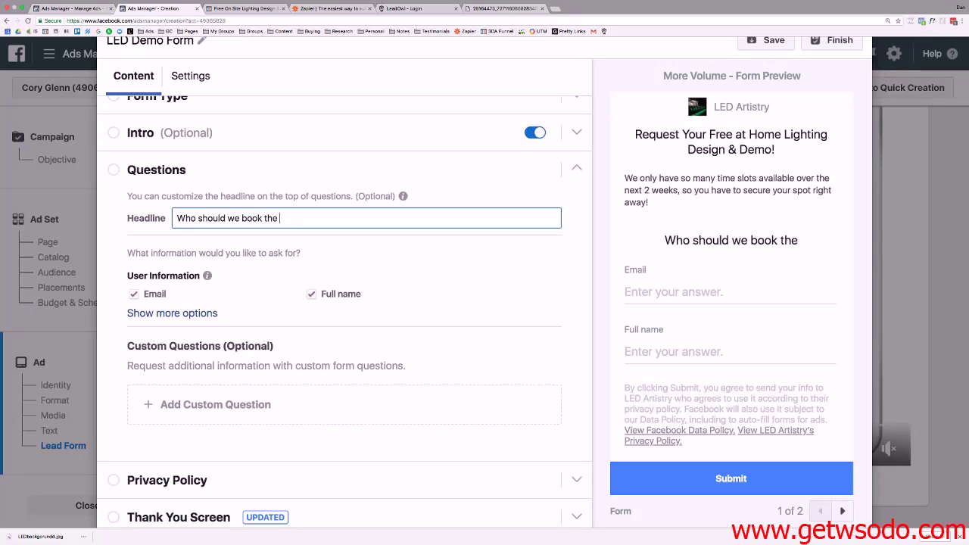
pyautogui.write('demo for?')
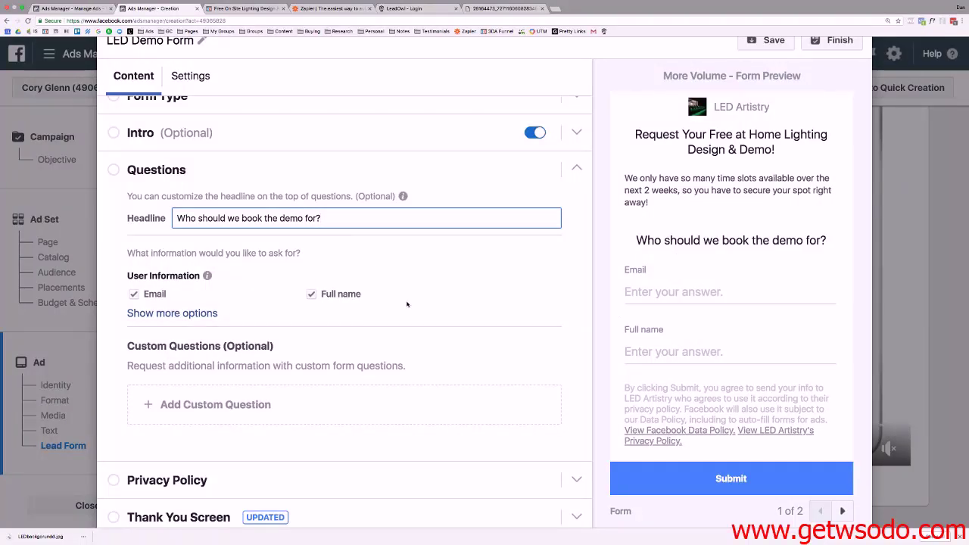
# Add Phone number to the requested user information alongside Email and Full name, leaving Street address unselected.
pyautogui.scroll(-1, 407, 304)
pyautogui.click(160, 275)
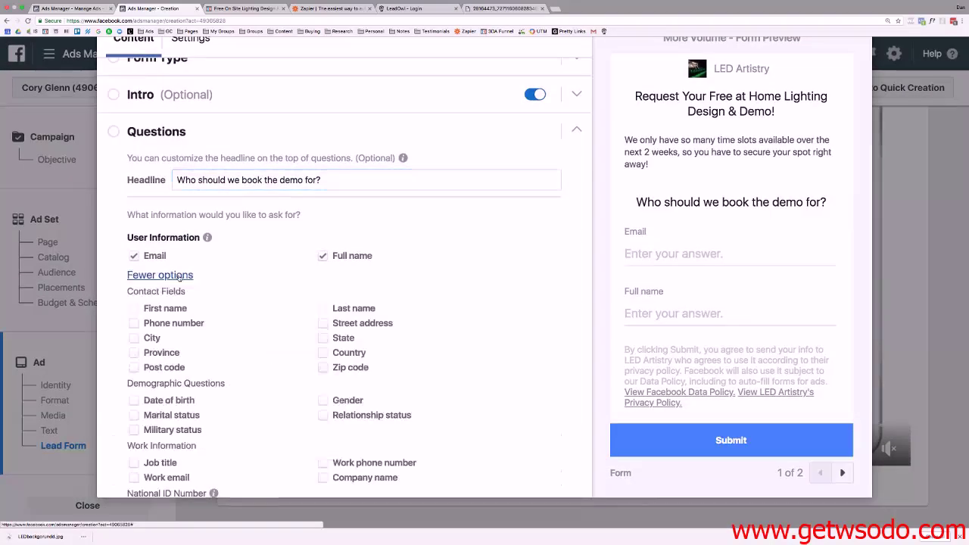
pyautogui.click(175, 322)
pyautogui.scroll(-3, 195, 301)
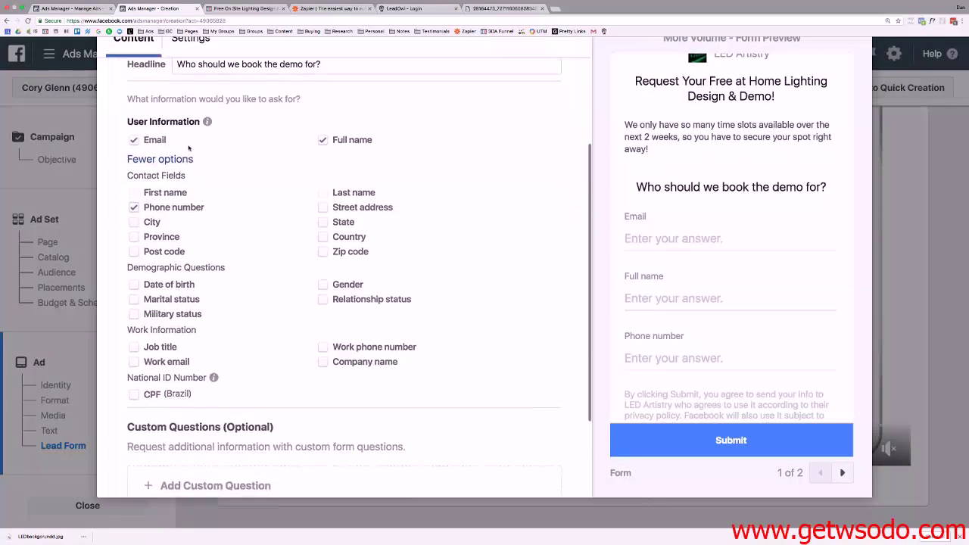
pyautogui.scroll(-1, 205, 152)
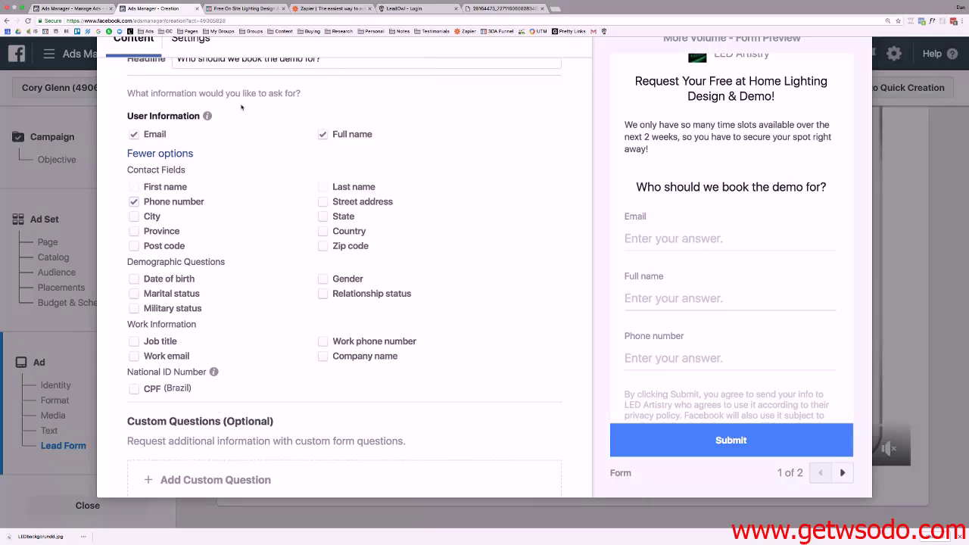
pyautogui.scroll(1, 214, 115)
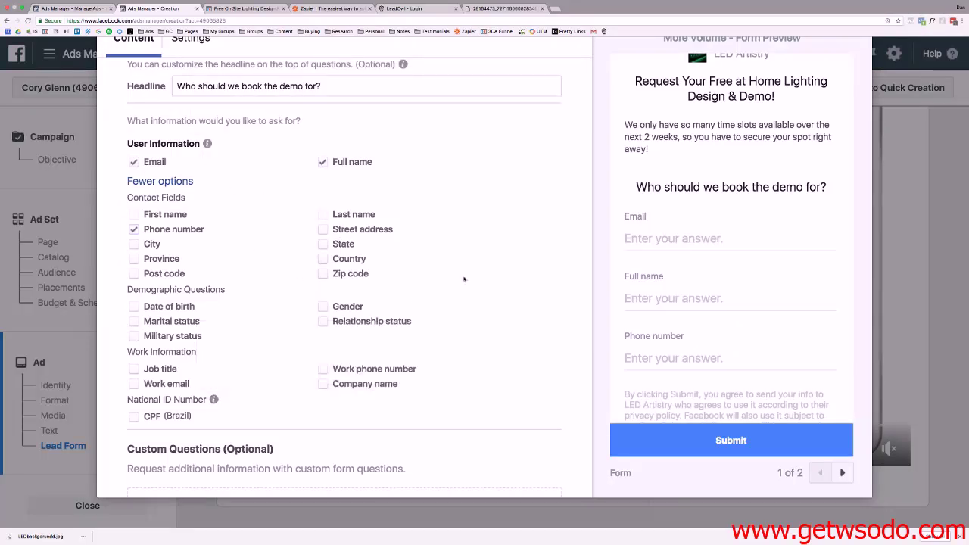
pyautogui.click(323, 230)
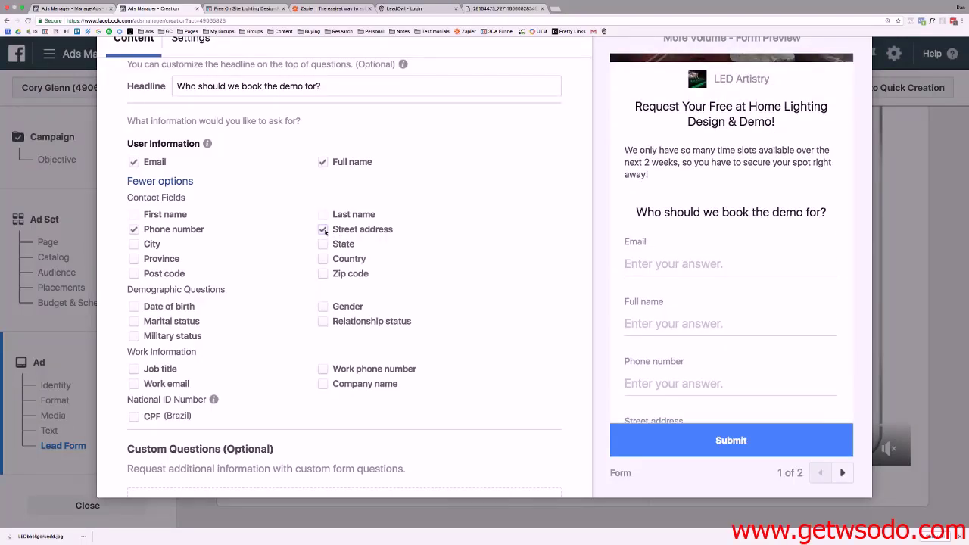
pyautogui.click(324, 229)
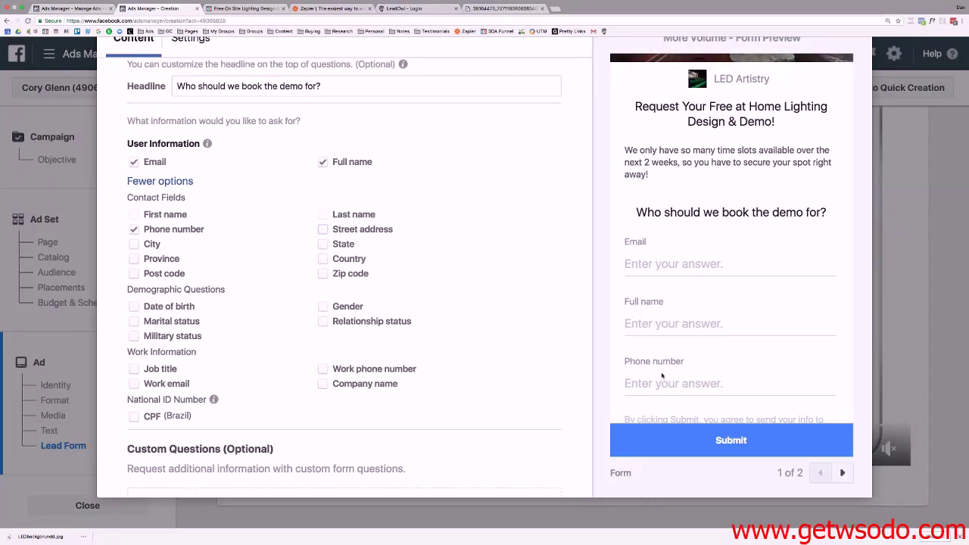
# Review the questions in the form preview and save the LED Demo Form draft.
pyautogui.scroll(-2, 662, 375)
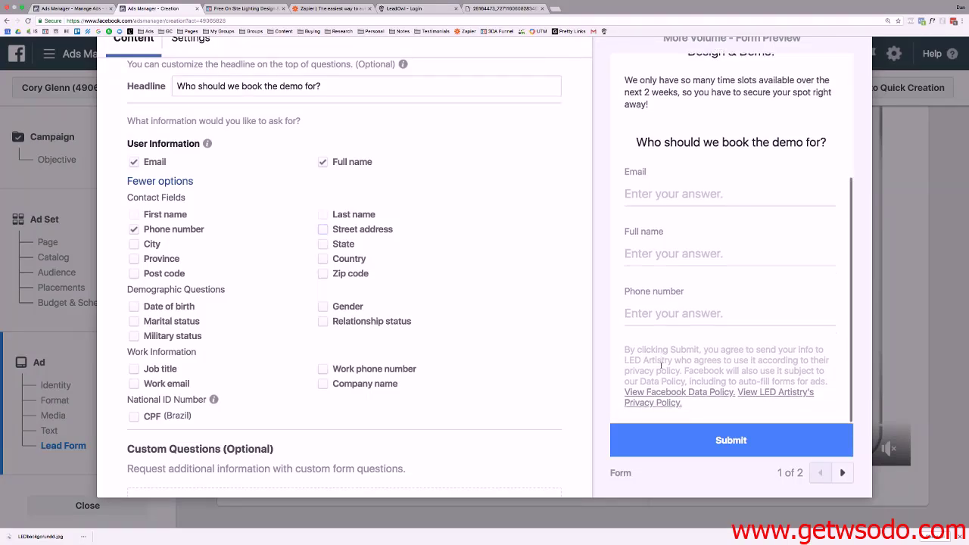
pyautogui.scroll(5, 661, 366)
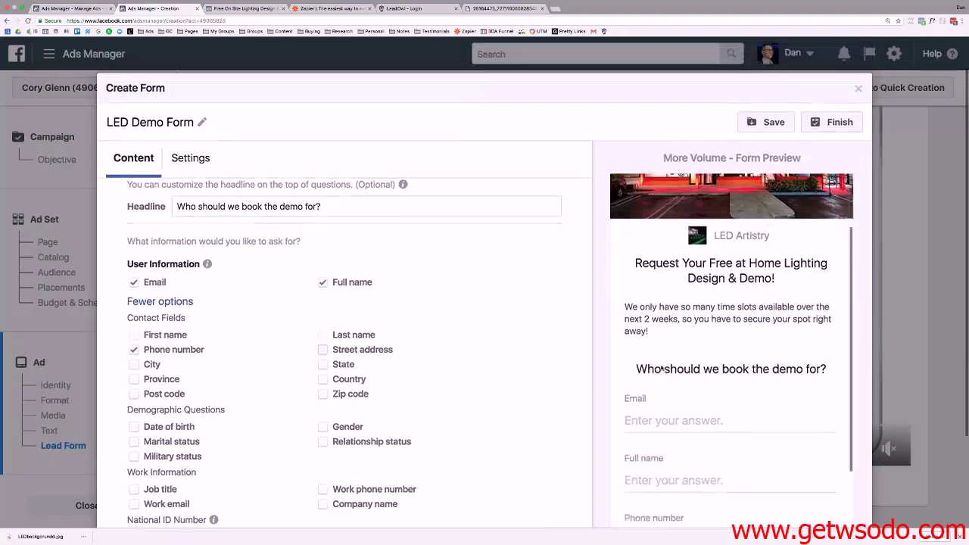
pyautogui.scroll(-5, 661, 368)
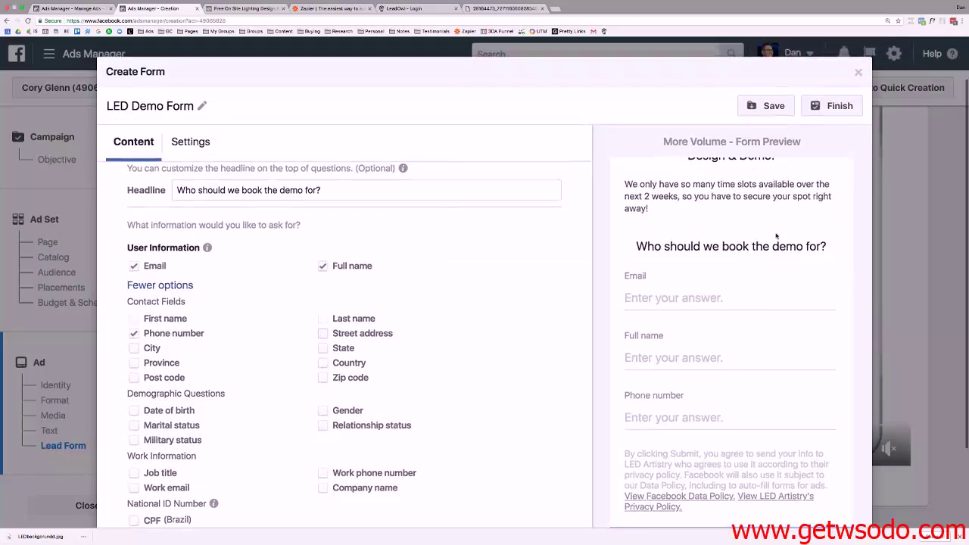
pyautogui.scroll(3, 776, 236)
pyautogui.click(749, 103)
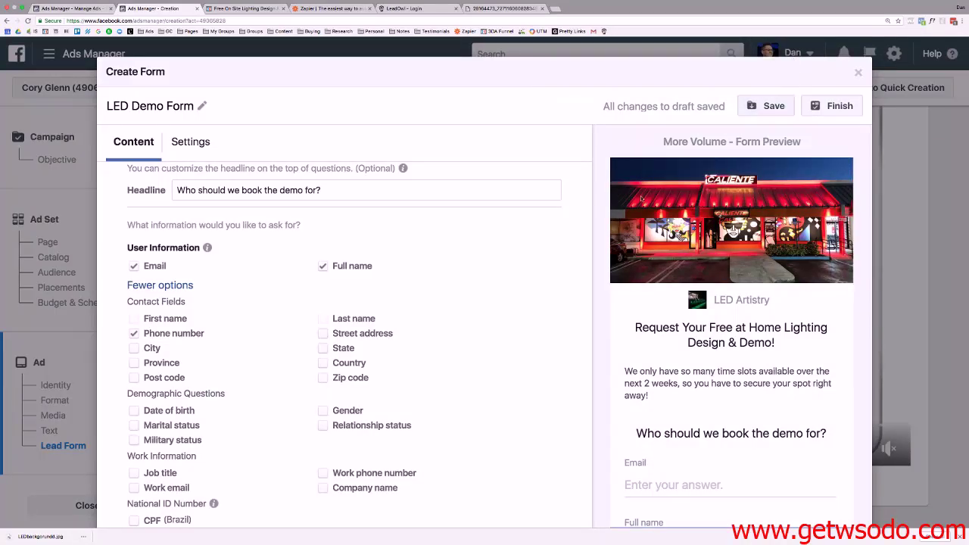
# Open the Privacy Policy section of the lead form.
pyautogui.scroll(-5, 728, 297)
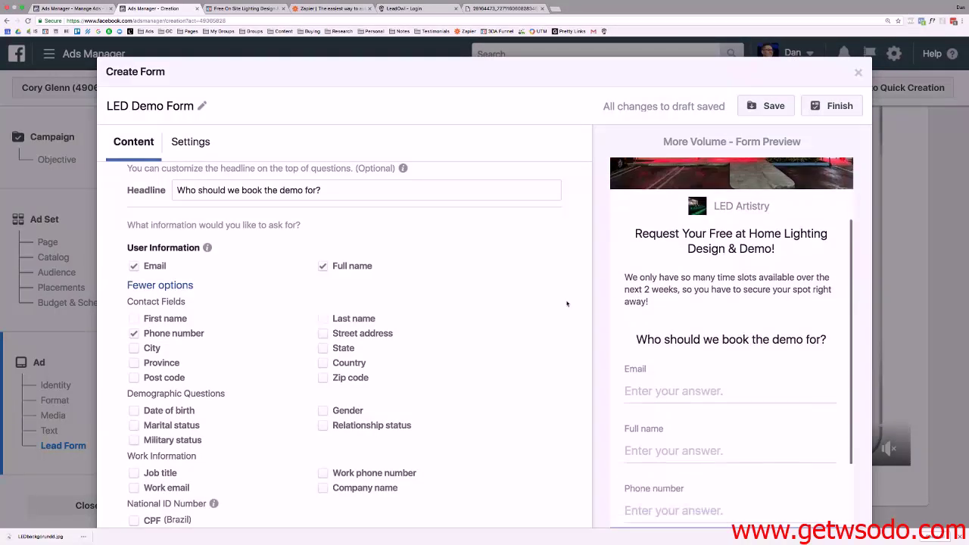
pyautogui.scroll(-5, 257, 408)
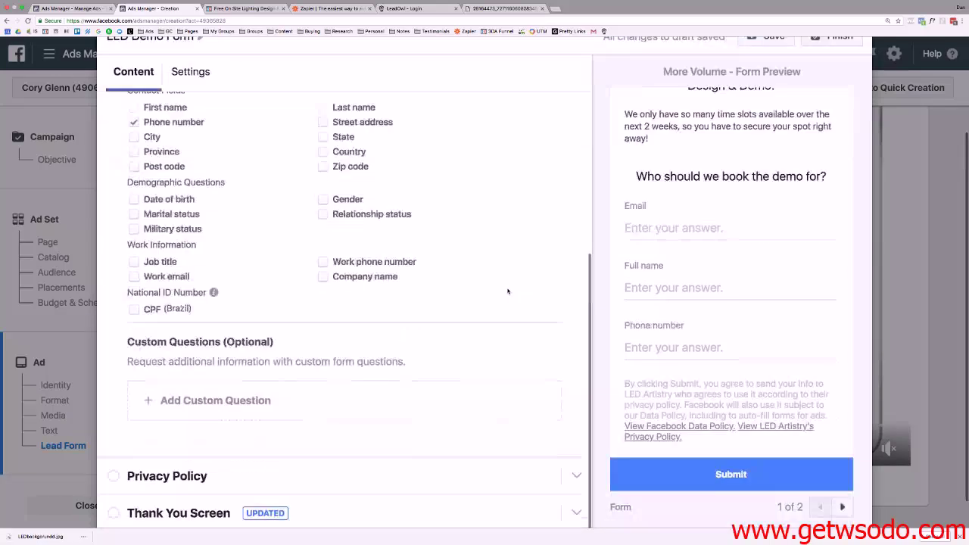
pyautogui.click(171, 443)
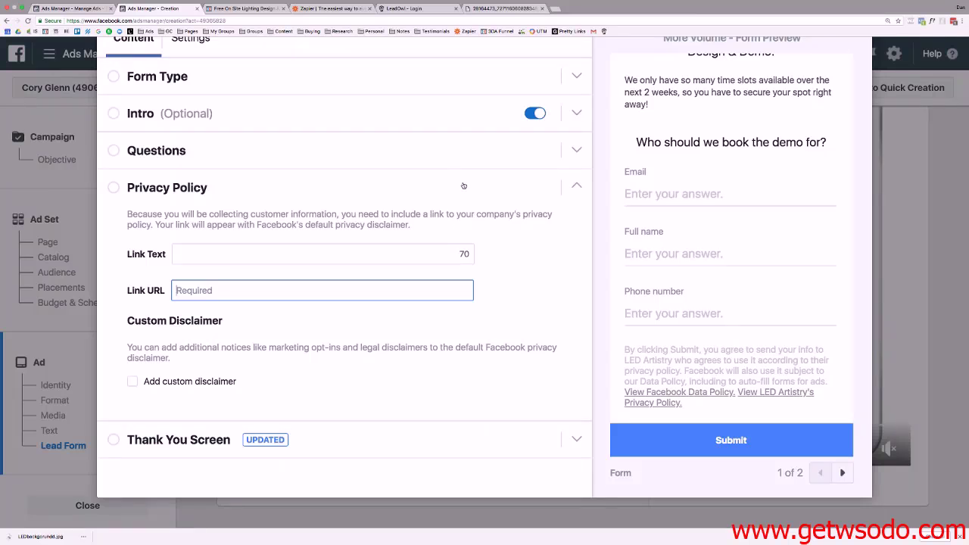
# Search Google for "led artistry" in a new browser tab and open the led-artistry.com website.
pyautogui.click(555, 8)
pyautogui.write('led artistry')
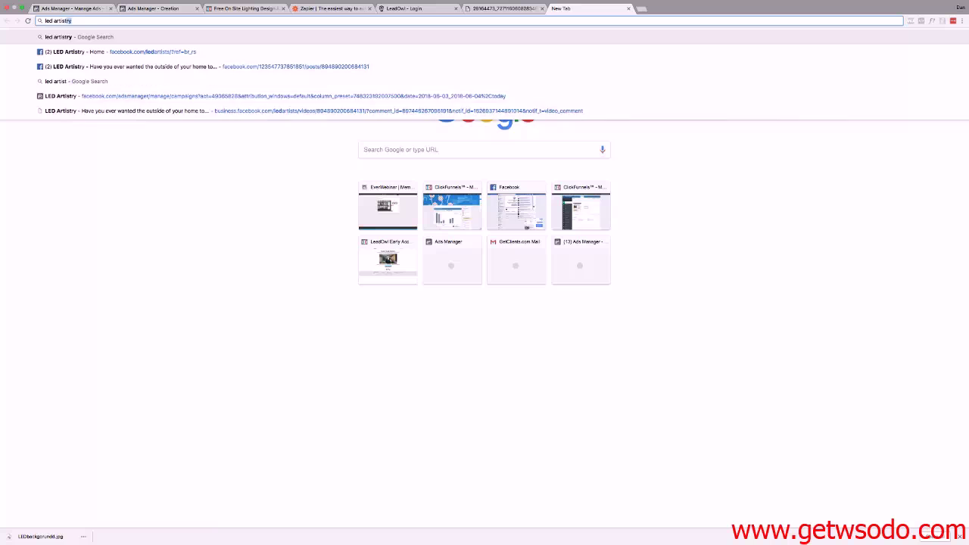
pyautogui.press('Return')
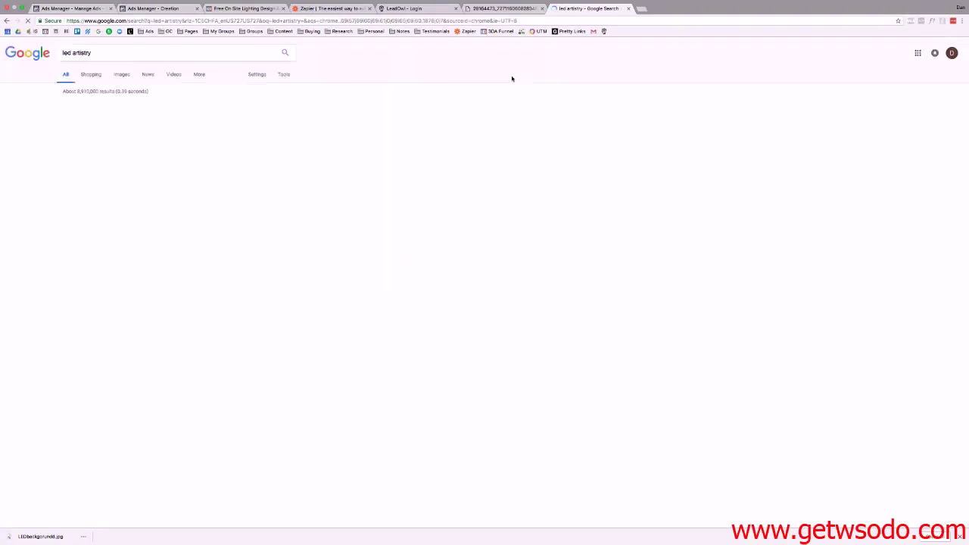
pyautogui.click(98, 110)
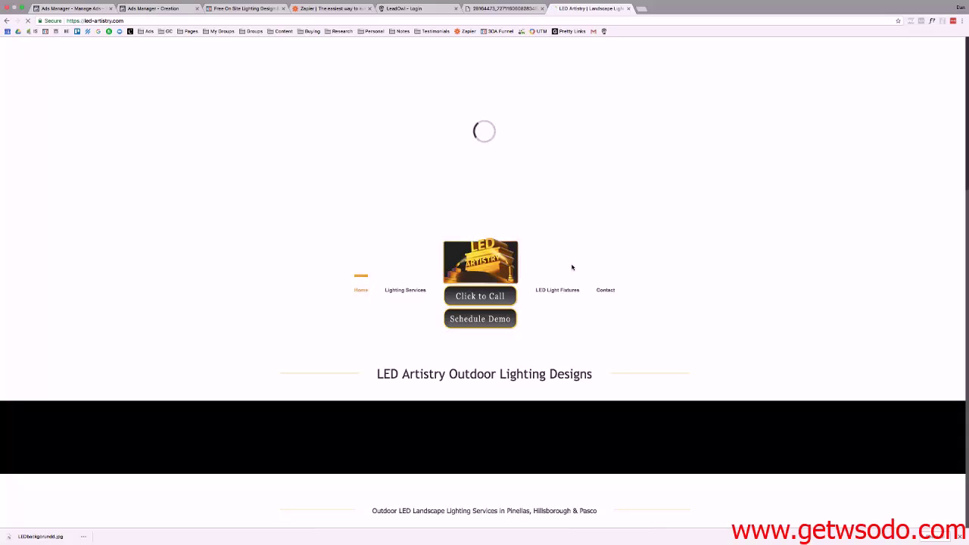
# Look through the LED Artistry home page down to its footer for a privacy policy link.
pyautogui.scroll(-15, 571, 267)
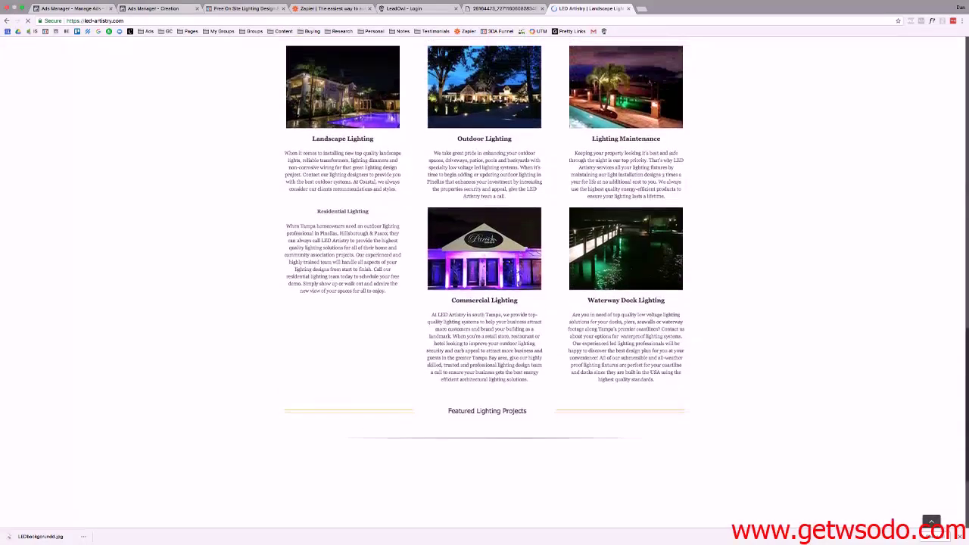
pyautogui.scroll(1, 572, 267)
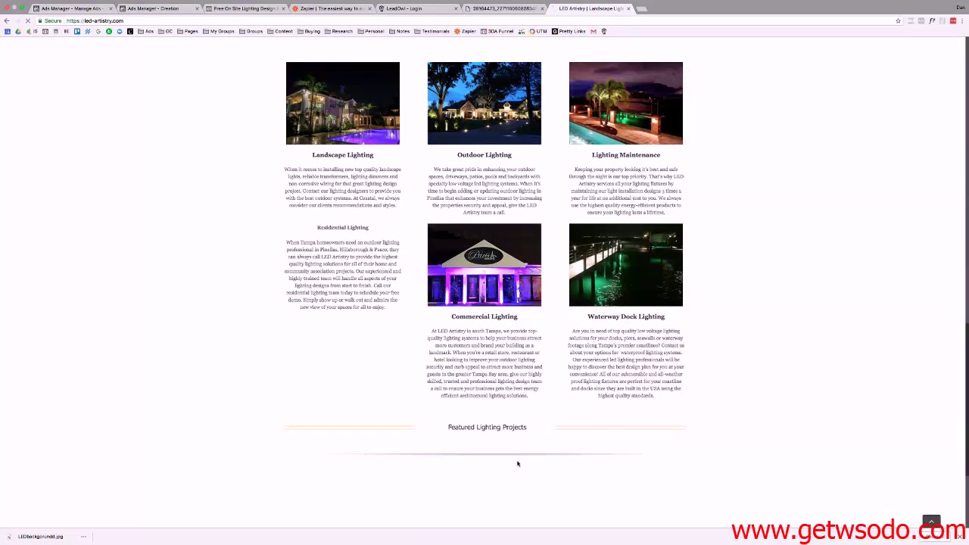
pyautogui.scroll(-1, 518, 463)
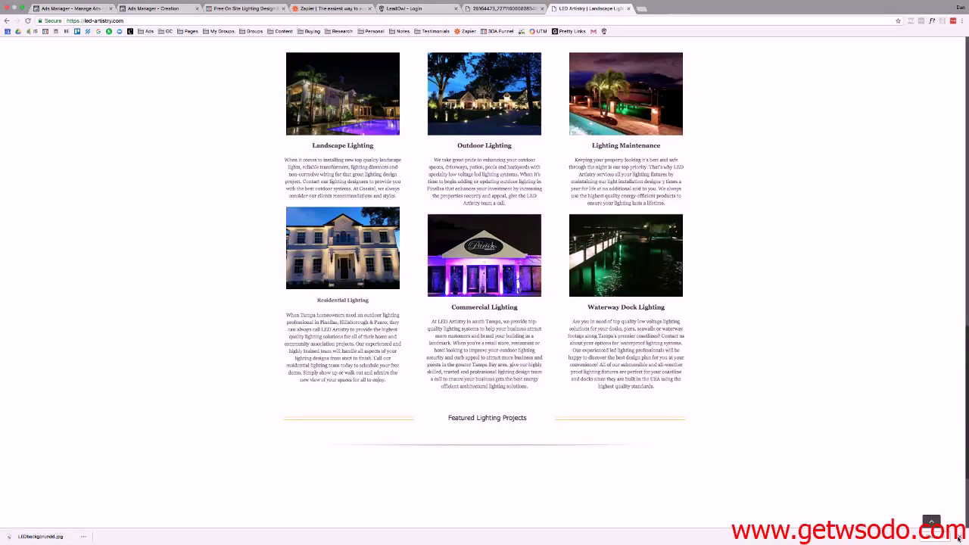
pyautogui.scroll(-5, 830, 461)
pyautogui.scroll(-1, 757, 401)
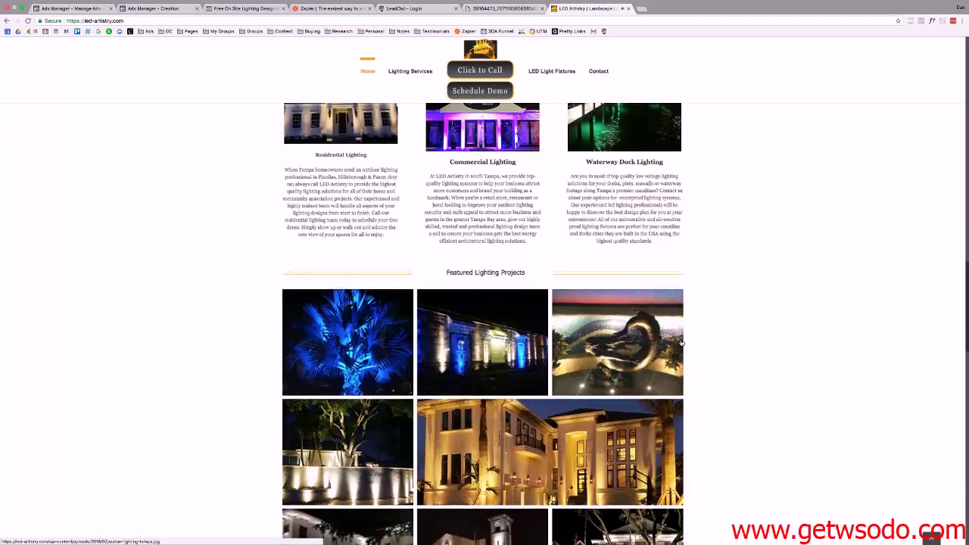
pyautogui.scroll(-10, 681, 343)
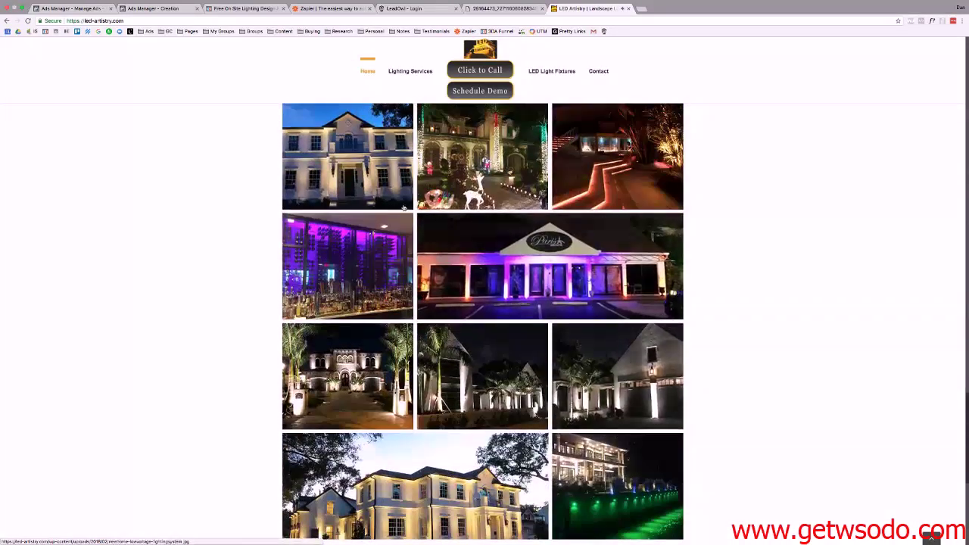
pyautogui.scroll(5, 573, 228)
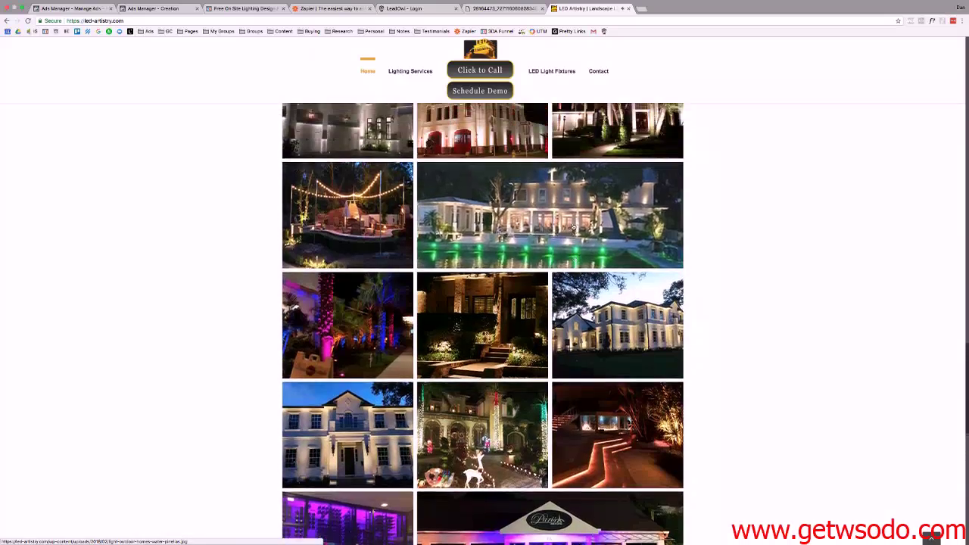
pyautogui.scroll(-10, 564, 231)
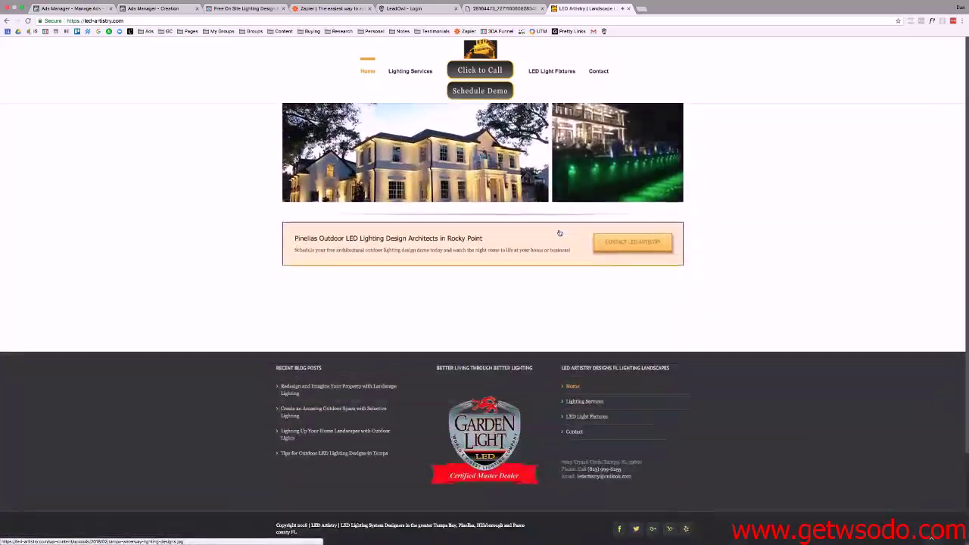
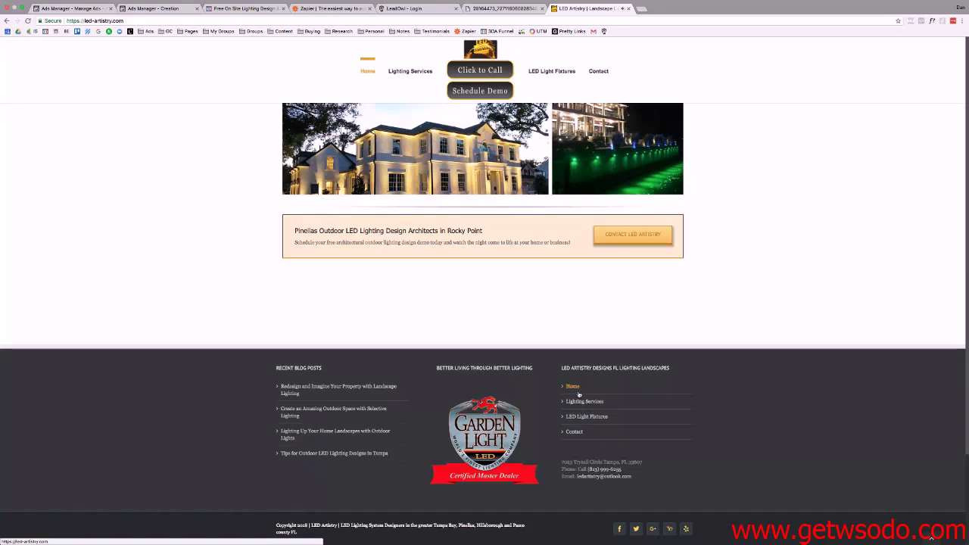
# Open the LED Artistry Contact page and try the address led-artistry.com/tos to look for a policy page.
pyautogui.click(575, 432)
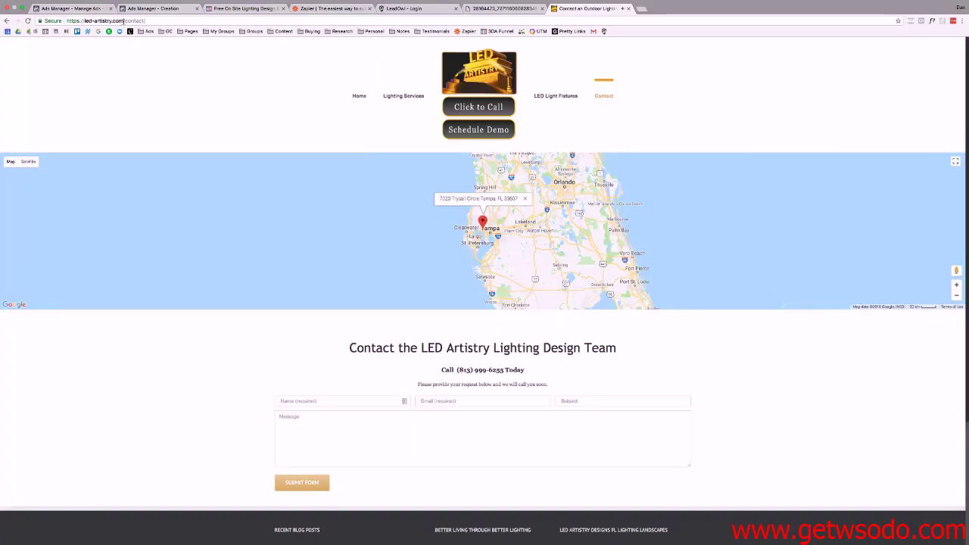
pyautogui.moveTo(124, 20); pyautogui.dragTo(208, 23)
pyautogui.write('ics')
pyautogui.press('Return')
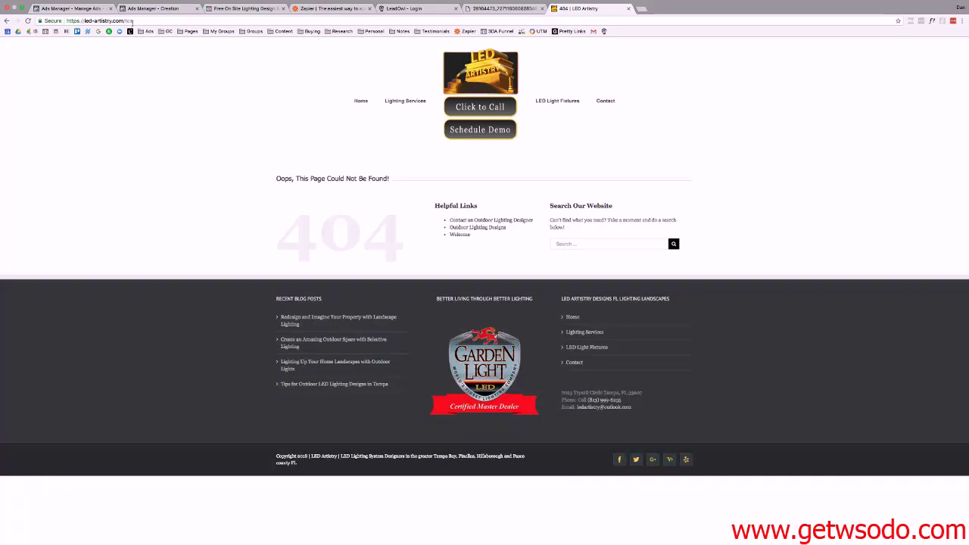
# Try the address led-artistry.com/privacy and go back to the Contact page.
pyautogui.moveTo(126, 22); pyautogui.dragTo(168, 24)
pyautogui.write('pri')
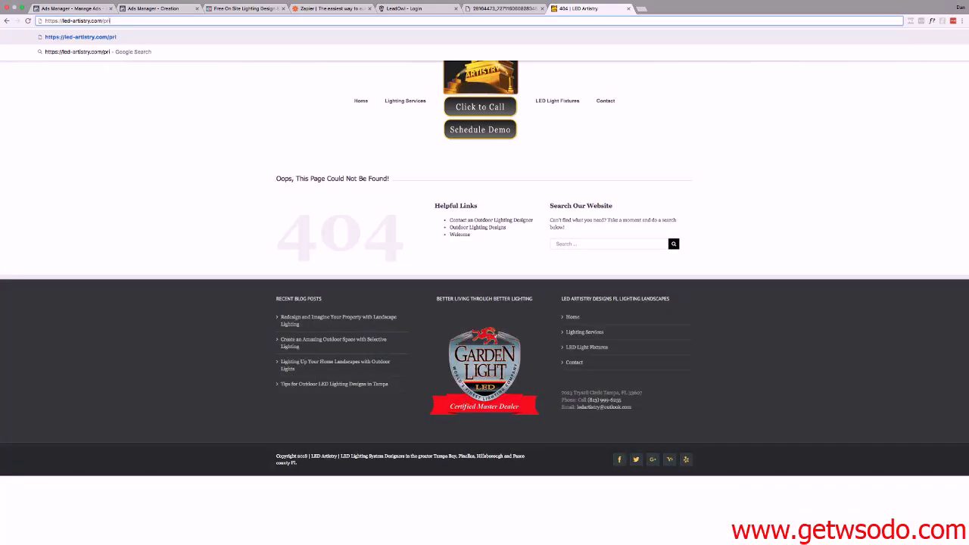
pyautogui.write('vacy')
pyautogui.press('Return')
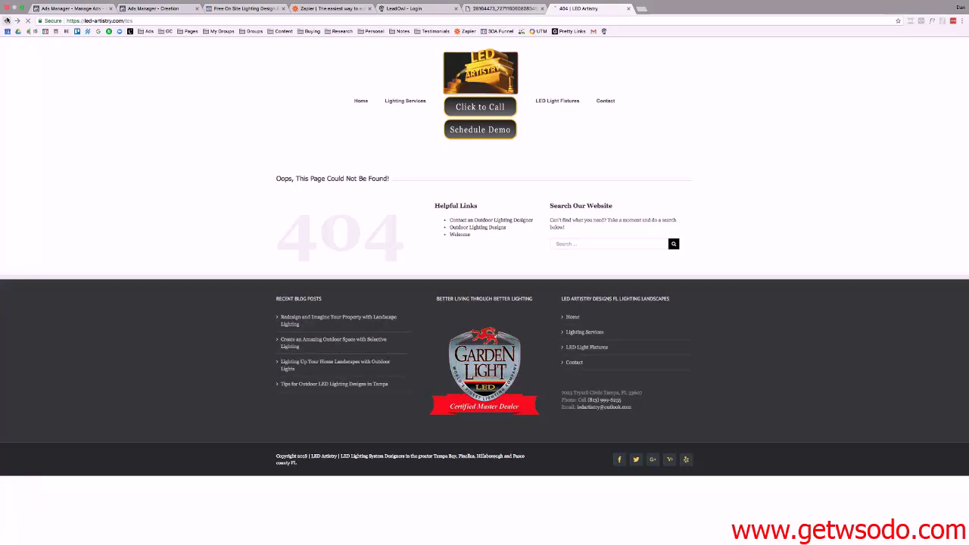
pyautogui.click(7, 21)
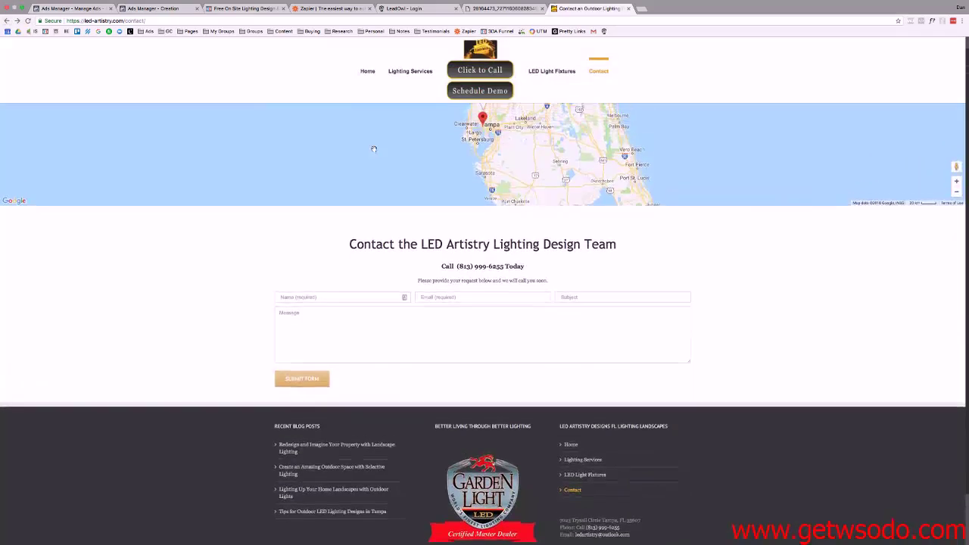
pyautogui.scroll(-3, 374, 152)
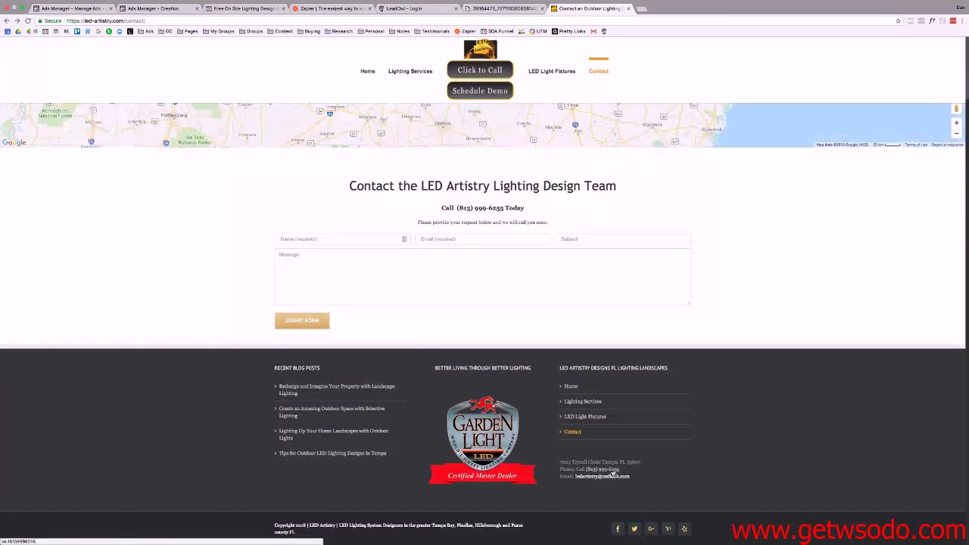
pyautogui.click(168, 21)
pyautogui.press('super+c')
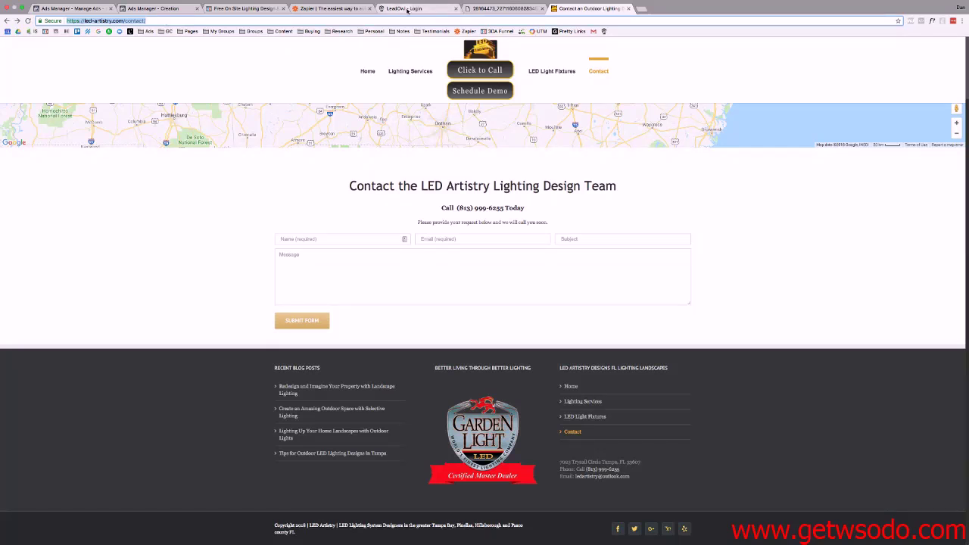
pyautogui.click(157, 10)
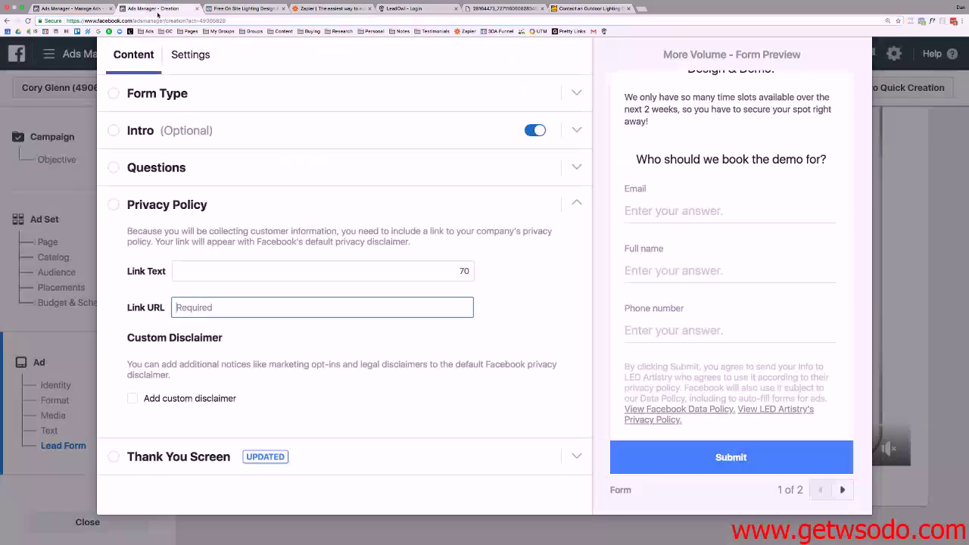
pyautogui.press('super+v')
pyautogui.click(296, 404)
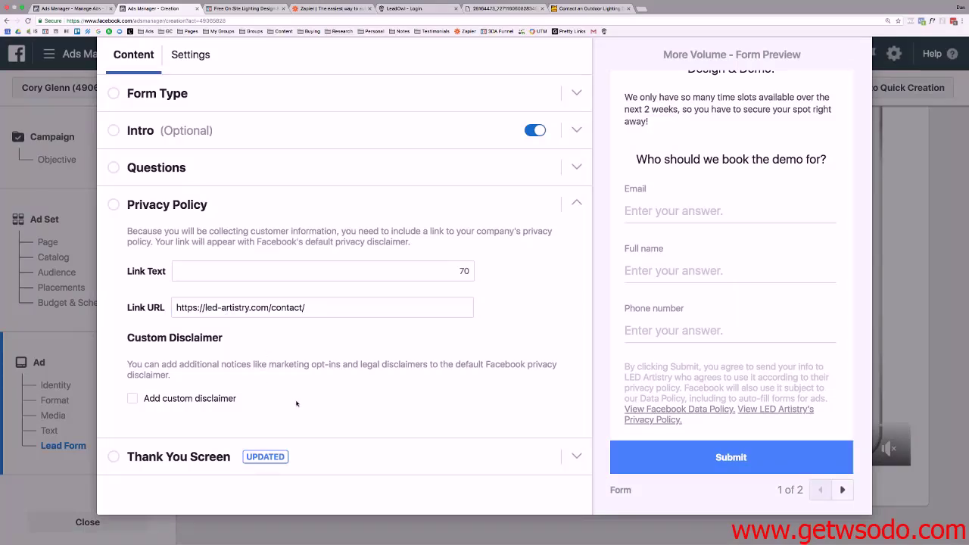
# Open the lead form's Thank You Screen section and remove the period at the end of its headline.
pyautogui.click(576, 458)
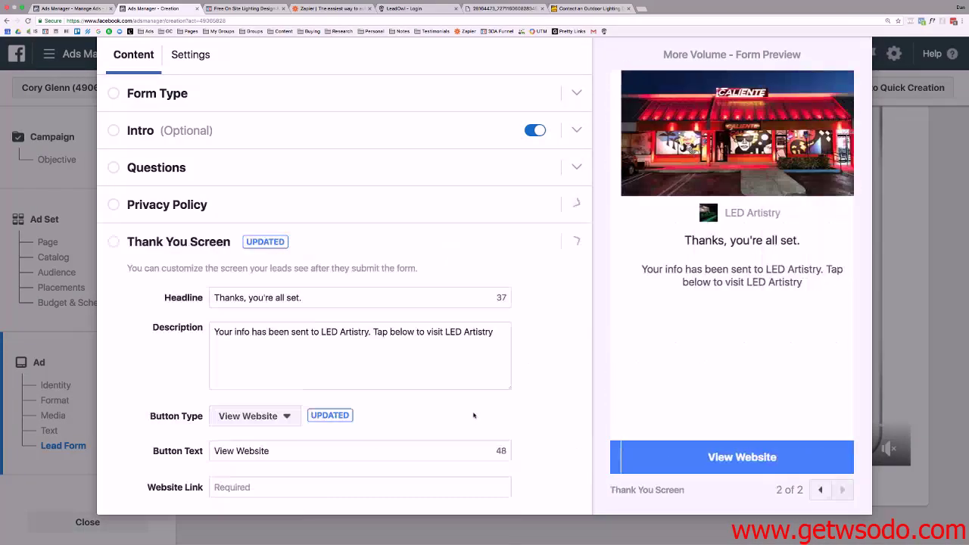
pyautogui.scroll(-1, 260, 332)
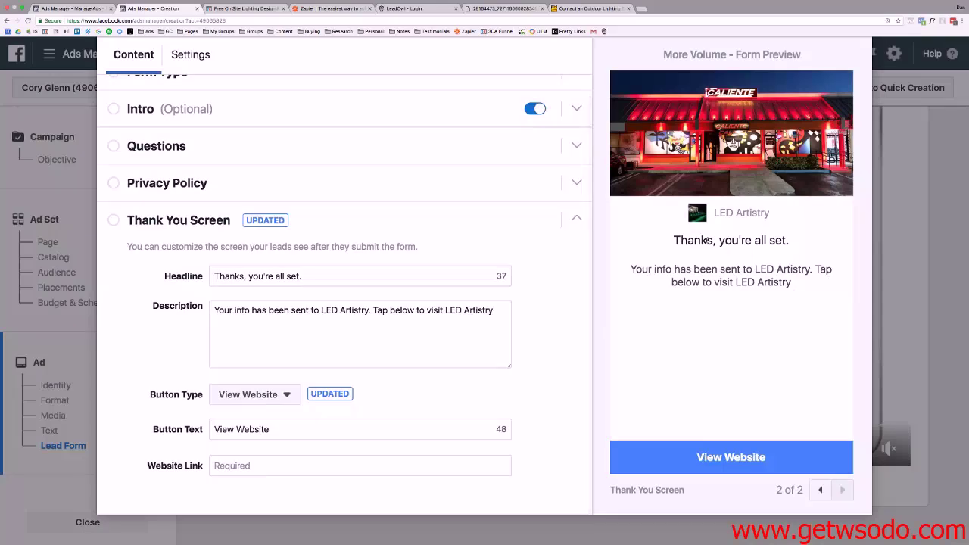
pyautogui.click(325, 275)
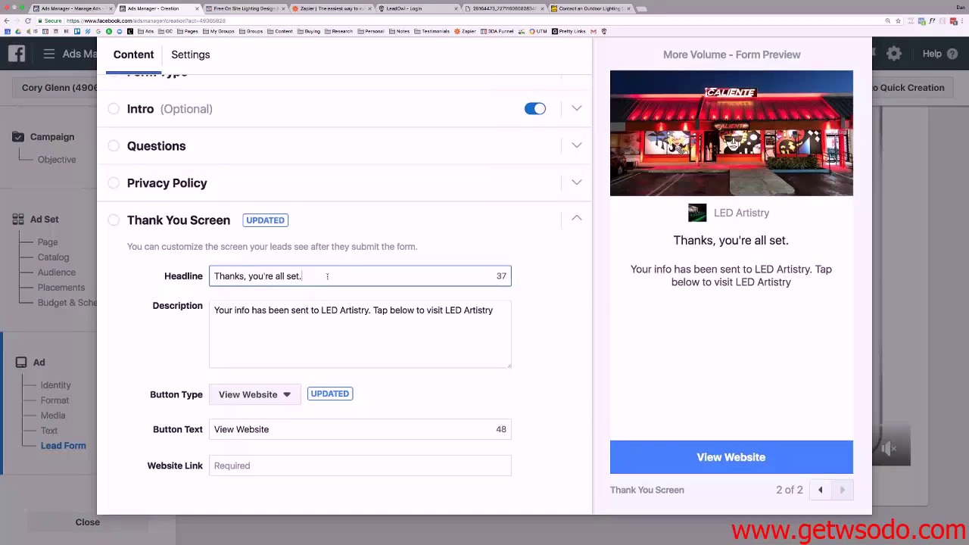
pyautogui.press('BackSpace')
pyautogui.scroll(1, 200, 220)
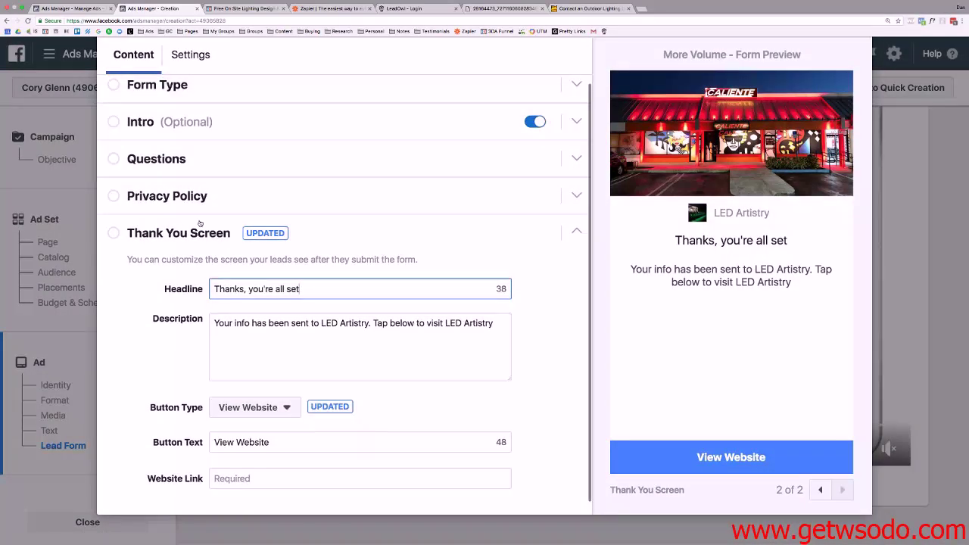
pyautogui.scroll(-1, 238, 199)
pyautogui.scroll(1, 201, 186)
pyautogui.scroll(-1, 201, 186)
pyautogui.scroll(1, 162, 189)
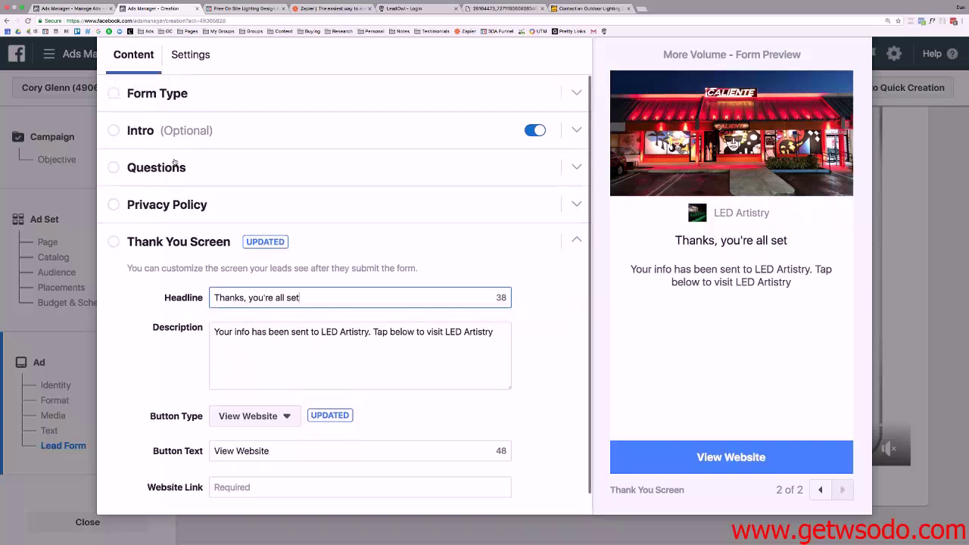
pyautogui.scroll(-1, 200, 220)
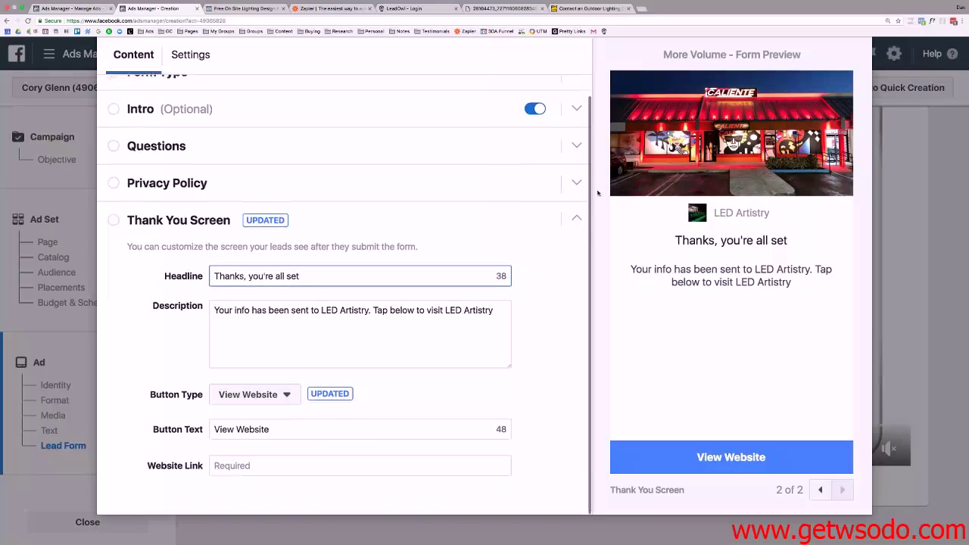
# Replace the Thank You Screen headline with new text beginning "Succ".
pyautogui.click(575, 224)
pyautogui.scroll(-1, 387, 176)
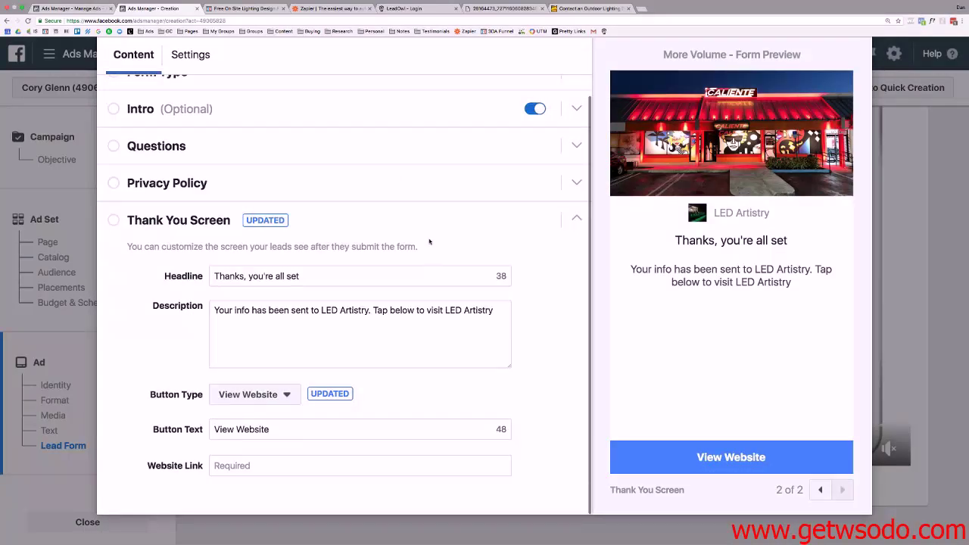
pyautogui.press('Tab')
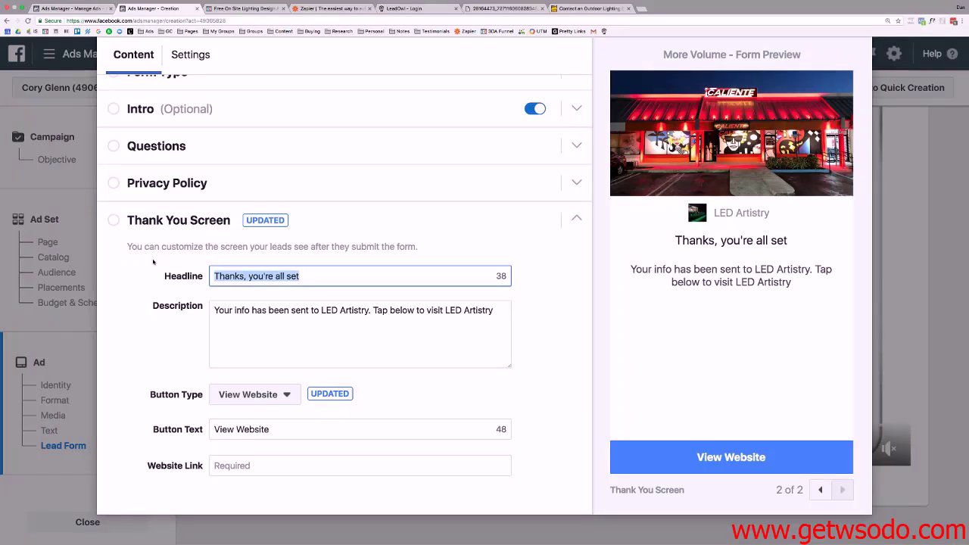
pyautogui.write('Succ')
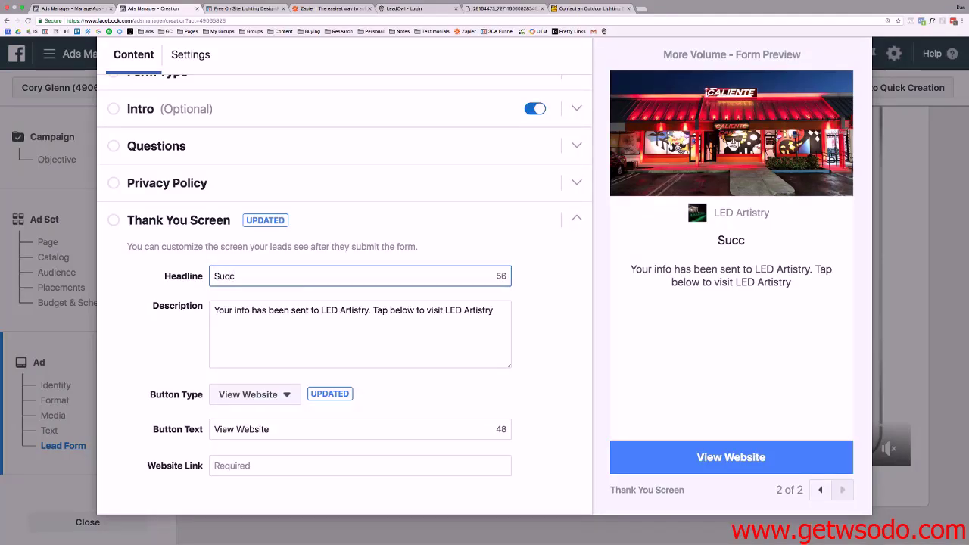
# Complete the thank-you screen headline so it reads "Success! One of our Reps will be calling you shortly!".
pyautogui.write('ess!')
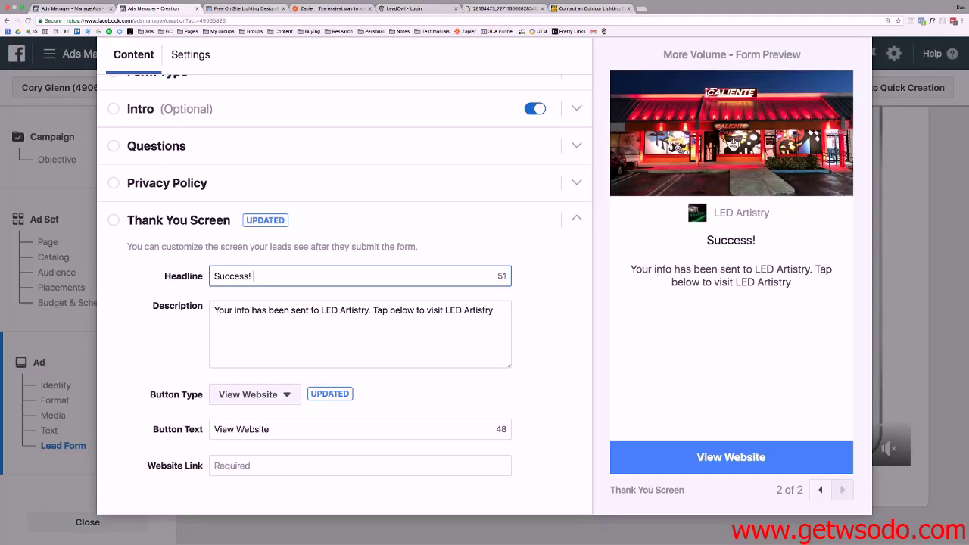
pyautogui.write(' One ')
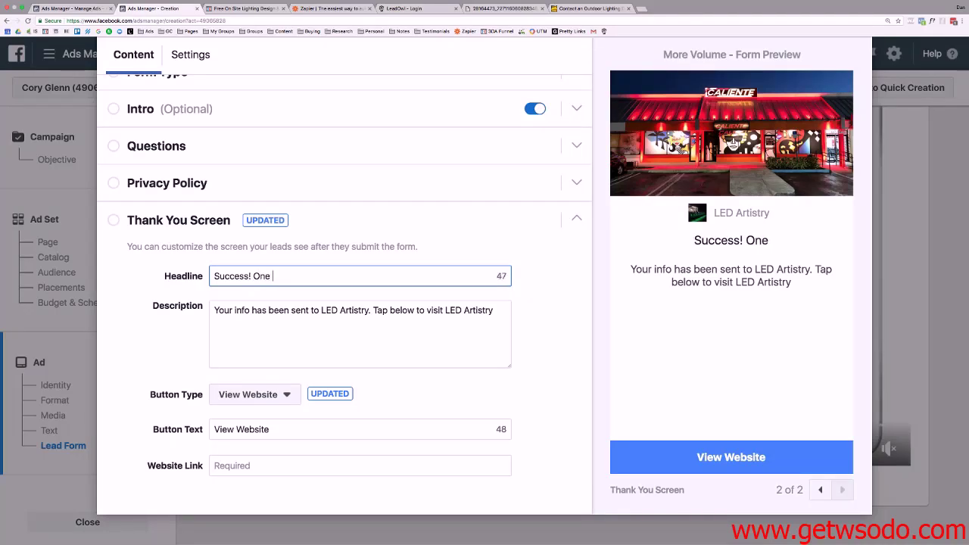
pyautogui.write('of our Re')
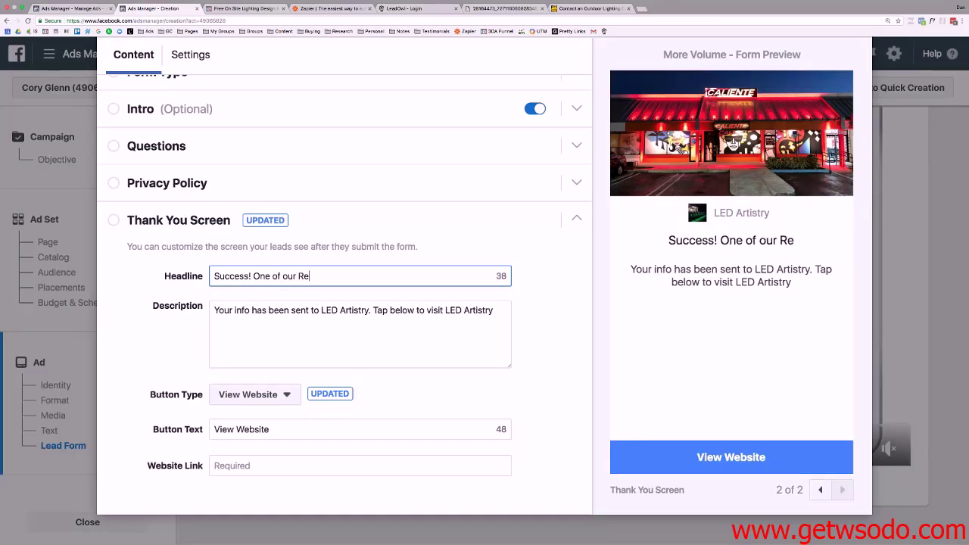
pyautogui.write('ps will be cal')
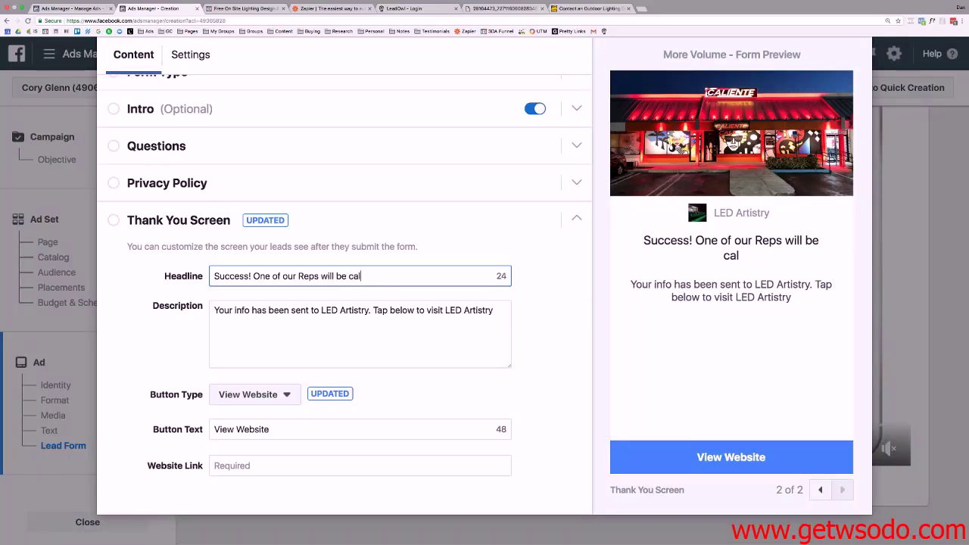
pyautogui.write('ling you shorlty!')
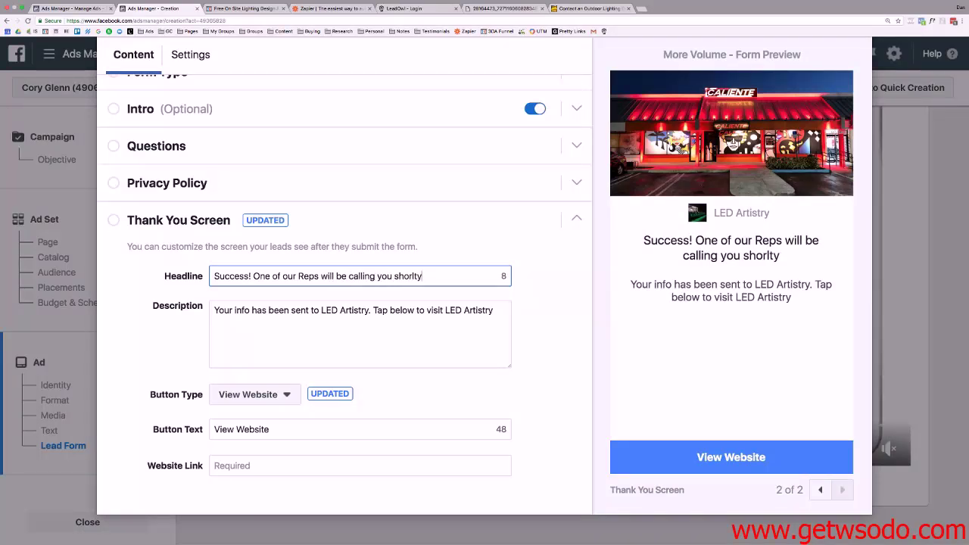
pyautogui.press('BackSpace')
pyautogui.press('BackSpace')
pyautogui.press('BackSpace')
pyautogui.press('BackSpace')
pyautogui.write('tly!')
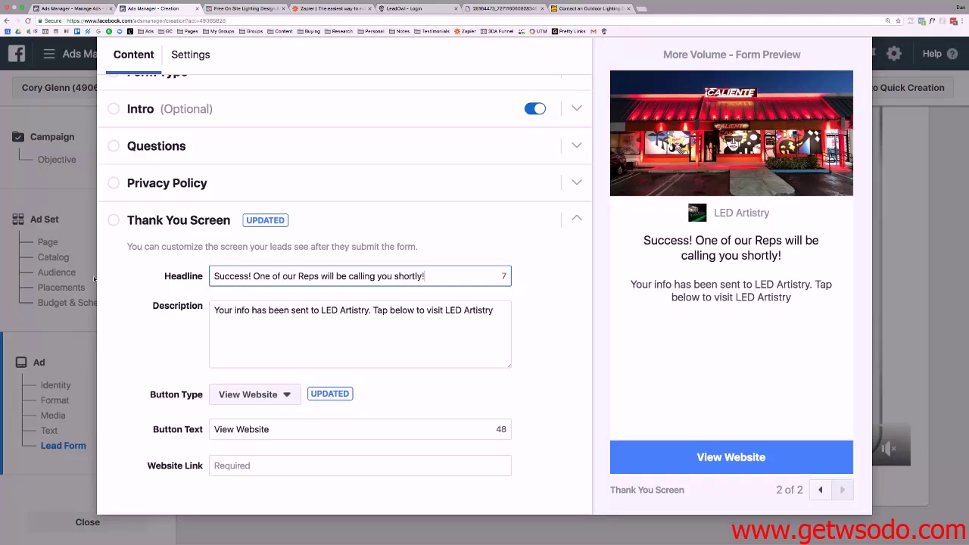
# Replace the thank-you screen description with "Please be sure to answer your phone so you don't miss your spot!".
pyautogui.click(318, 310)
pyautogui.write('a')
pyautogui.hotkey('ctrl', 'a')
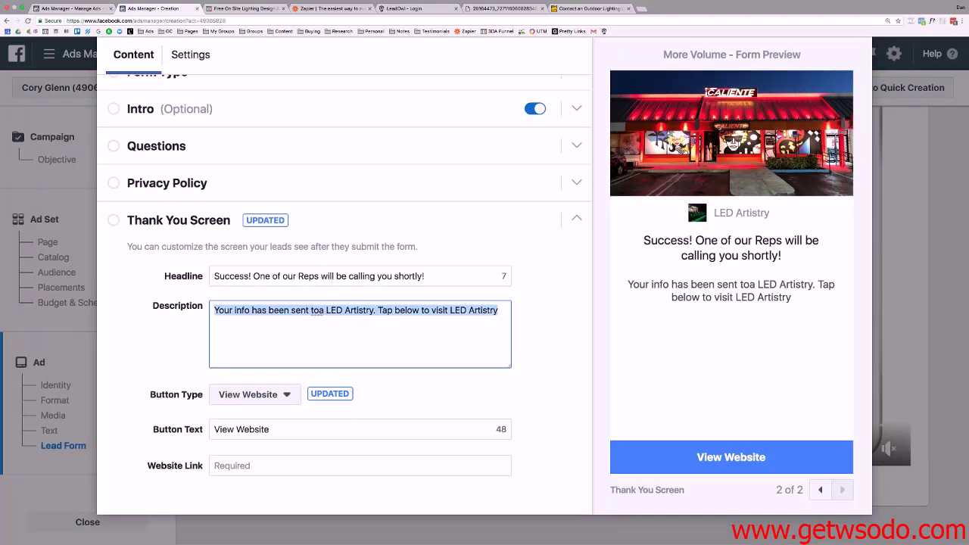
pyautogui.write('Pleas')
pyautogui.write('be sure')
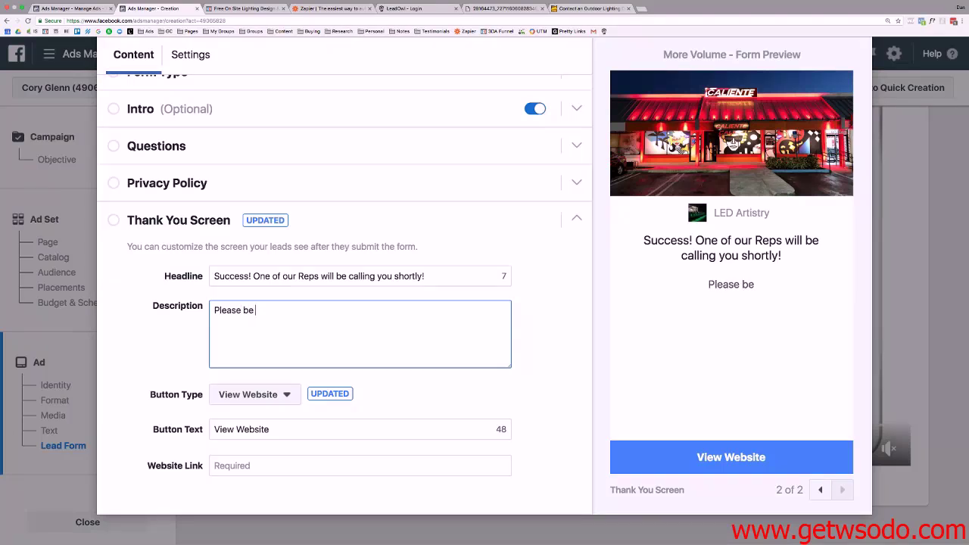
pyautogui.press('BackSpace')
pyautogui.press('BackSpace')
pyautogui.write('re to answe')
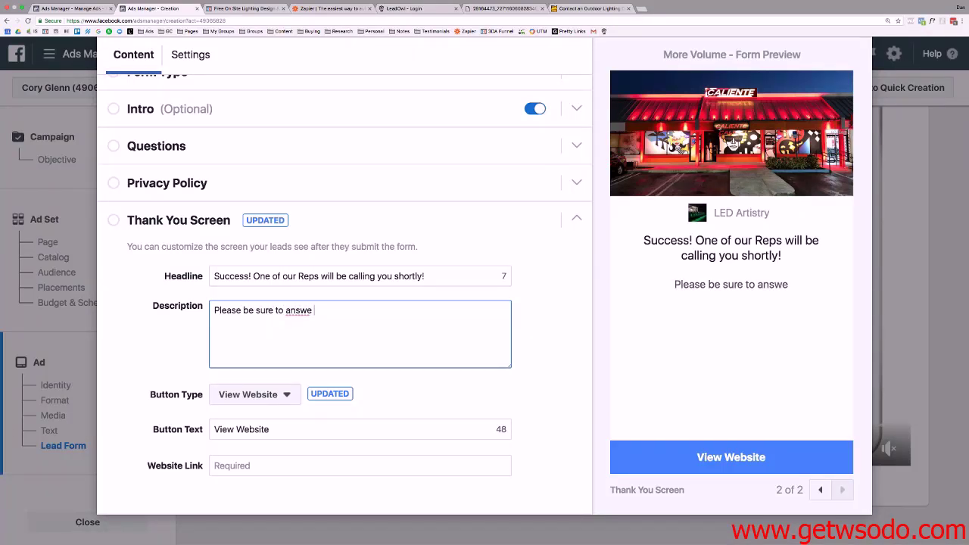
pyautogui.write('r your ph')
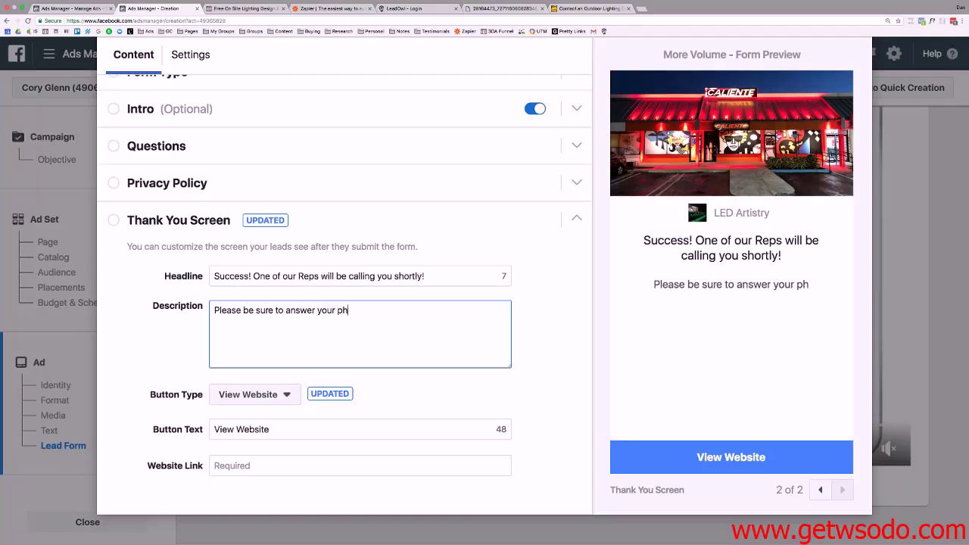
pyautogui.write('one')
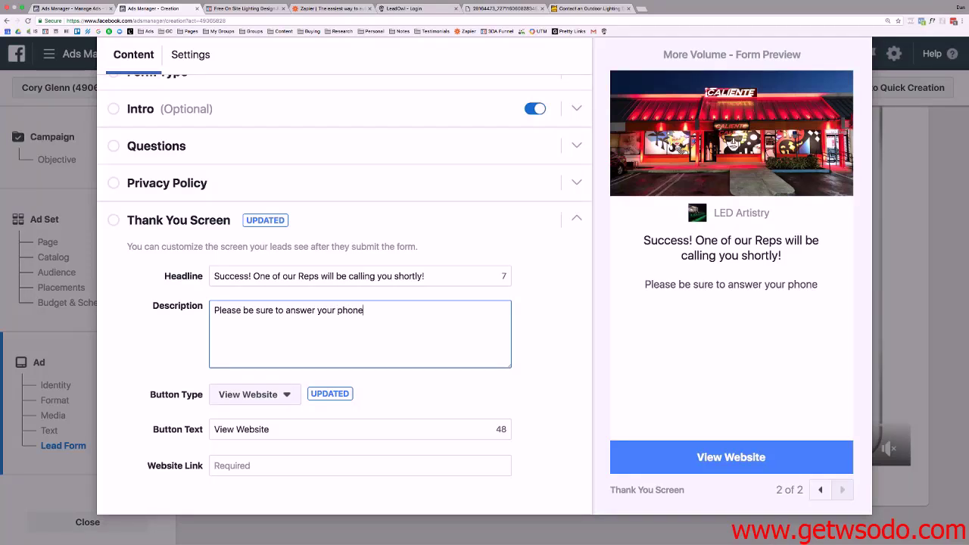
pyautogui.write(" so you don'")
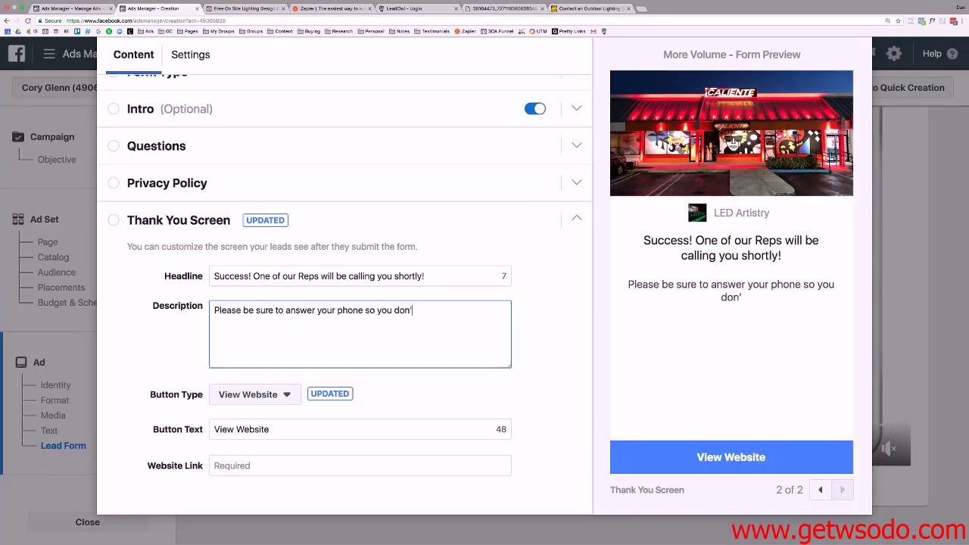
pyautogui.write('t miss your spt')
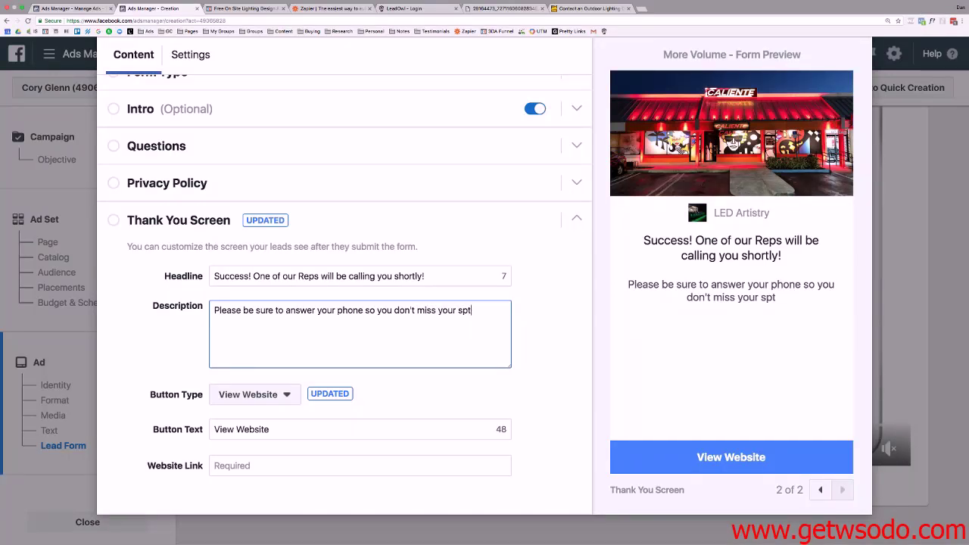
pyautogui.press('BackSpace')
pyautogui.write('ot!')
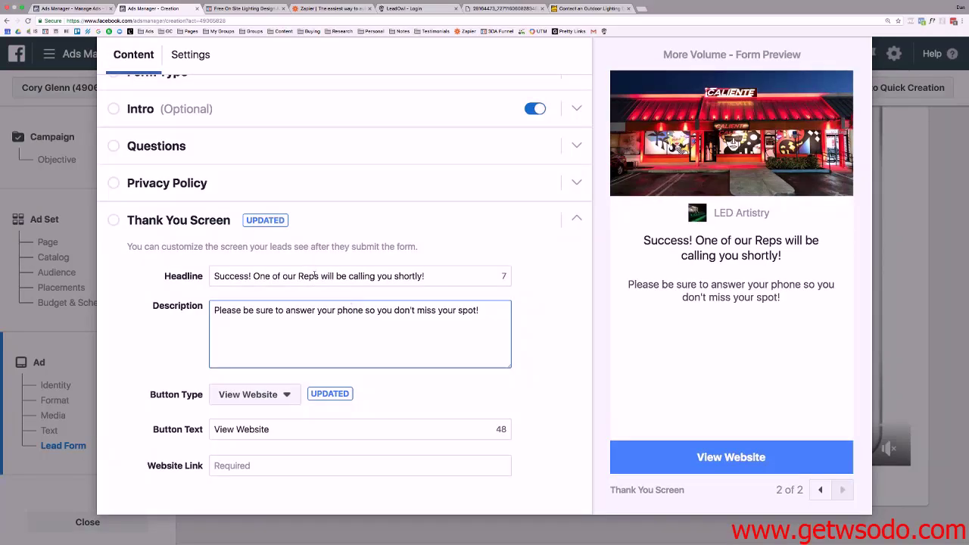
# Replace "Reps" with "LED Artists" in the thank-you screen headline.
pyautogui.moveTo(319, 275); pyautogui.dragTo(299, 276)
pyautogui.write('LE')
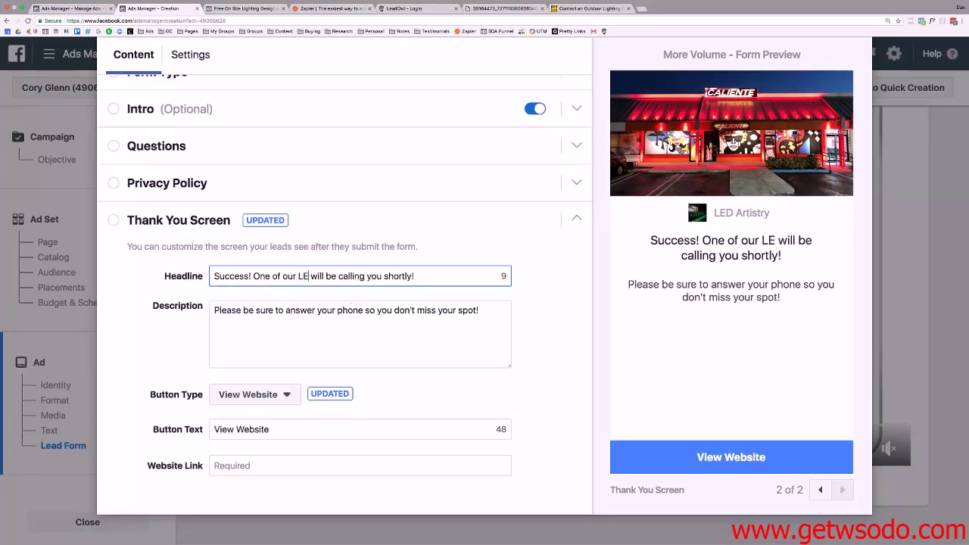
pyautogui.write('D Artists')
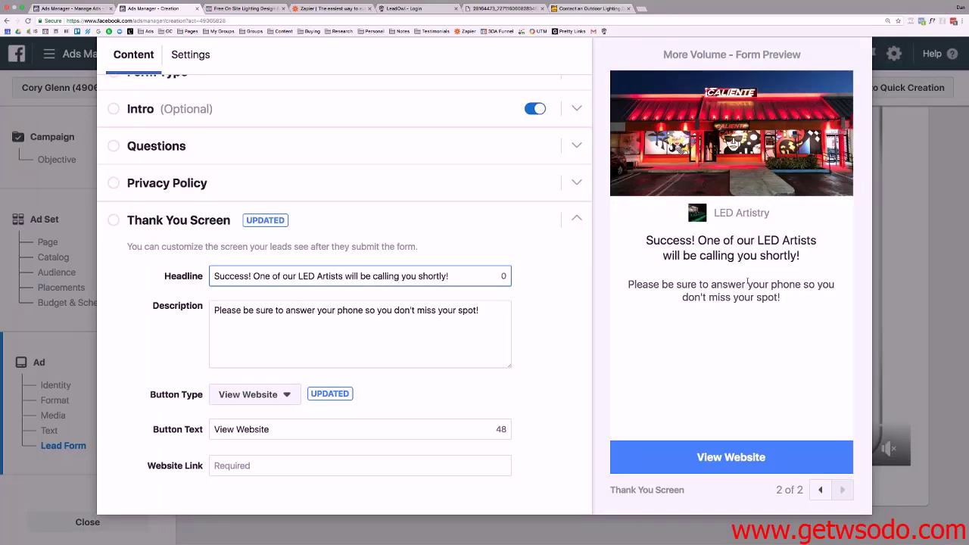
# Set the thank-you screen's button type to Call Business.
pyautogui.click(266, 401)
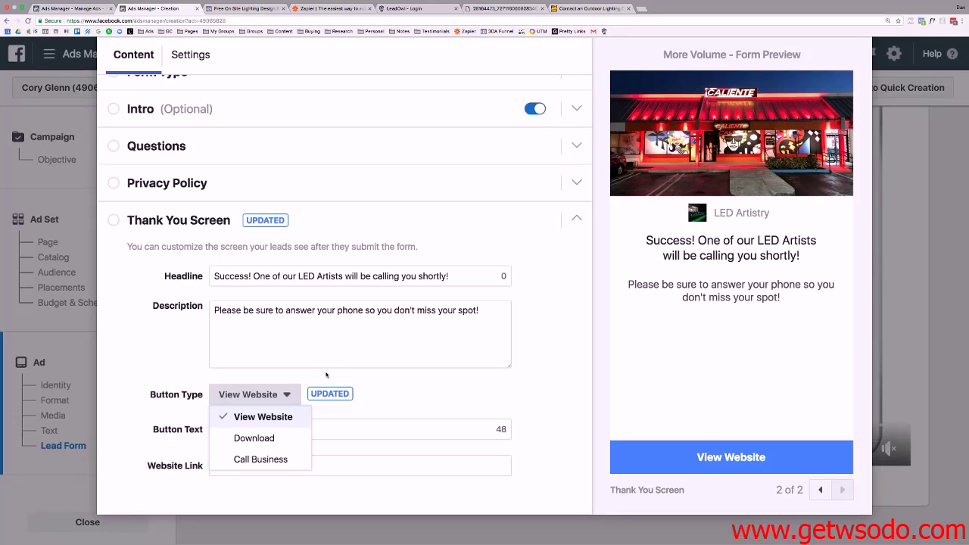
pyautogui.click(298, 459)
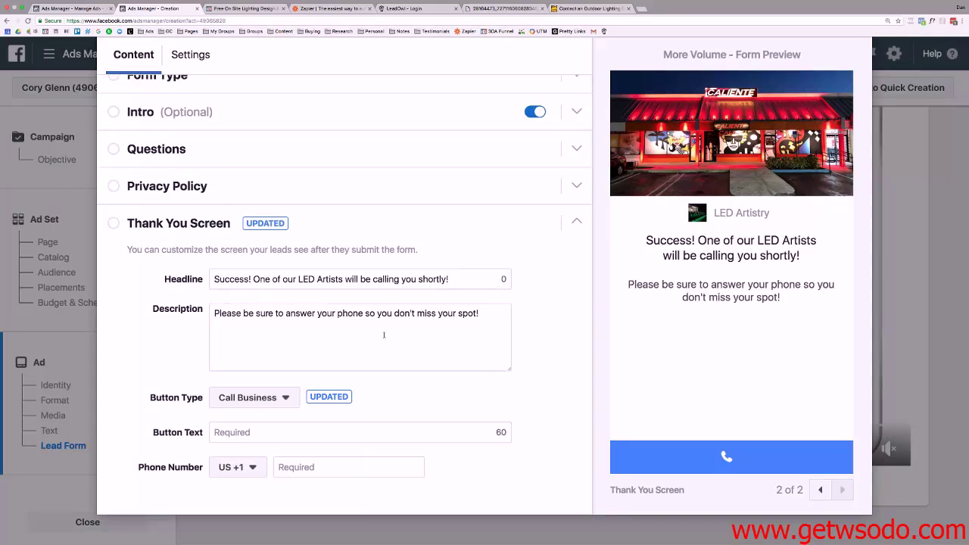
pyautogui.click(487, 311)
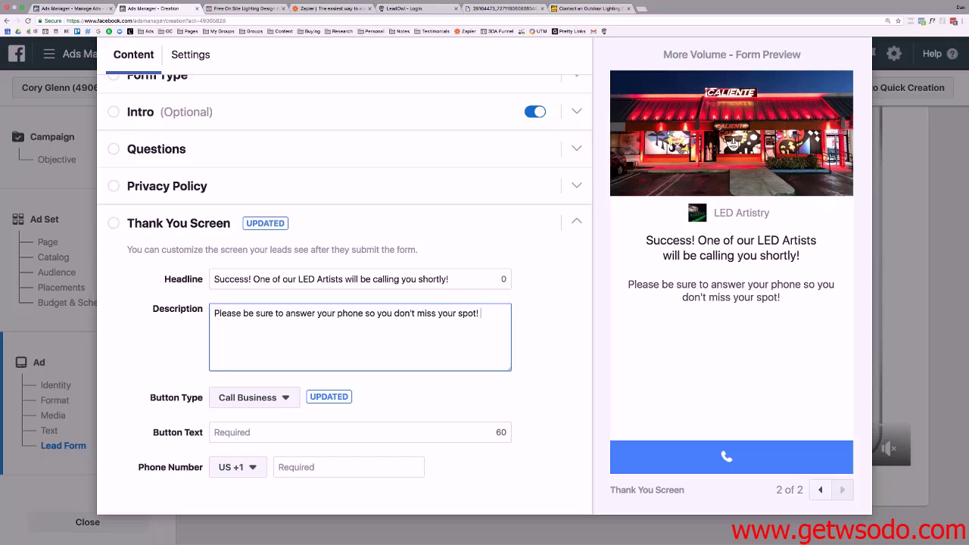
# Switch to the LED Artistry website's contact page and open the site's home page.
pyautogui.click(590, 9)
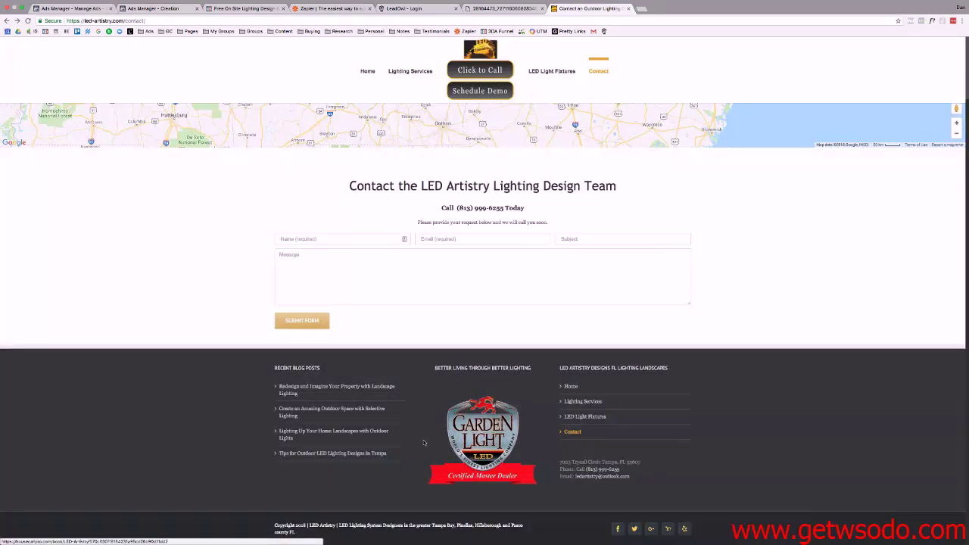
pyautogui.scroll(1, 573, 434)
pyautogui.scroll(1, 574, 434)
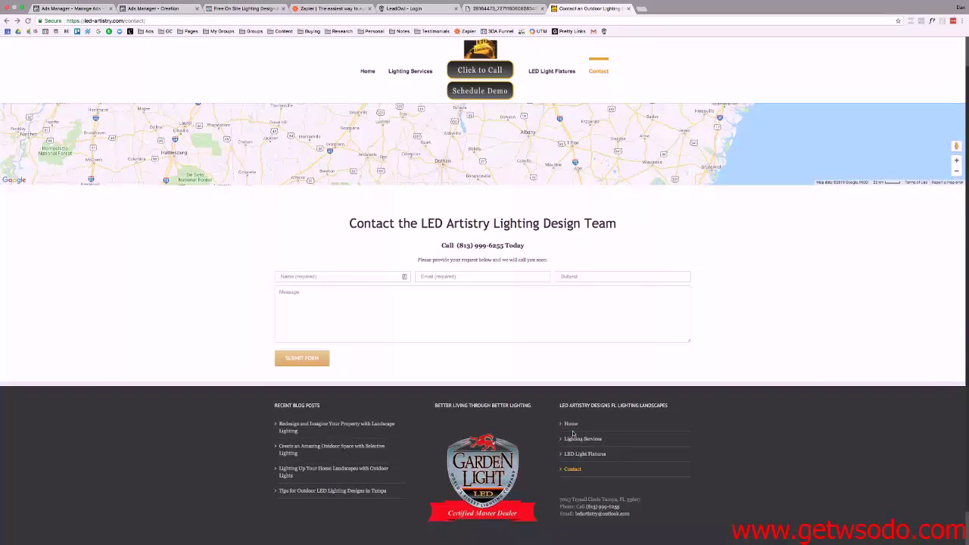
pyautogui.click(367, 71)
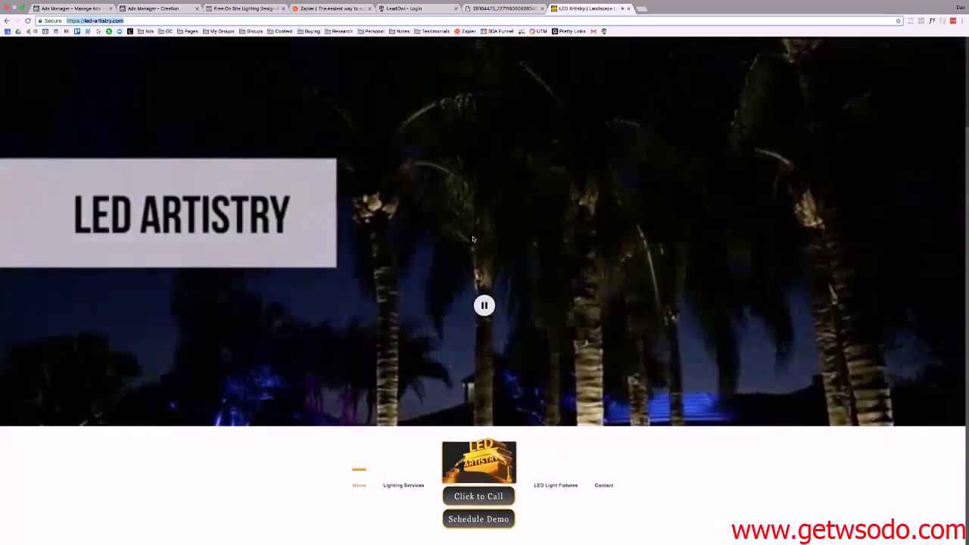
# Look through the LED Artistry home page, examining its services, featured projects and footer.
pyautogui.scroll(-2, 473, 239)
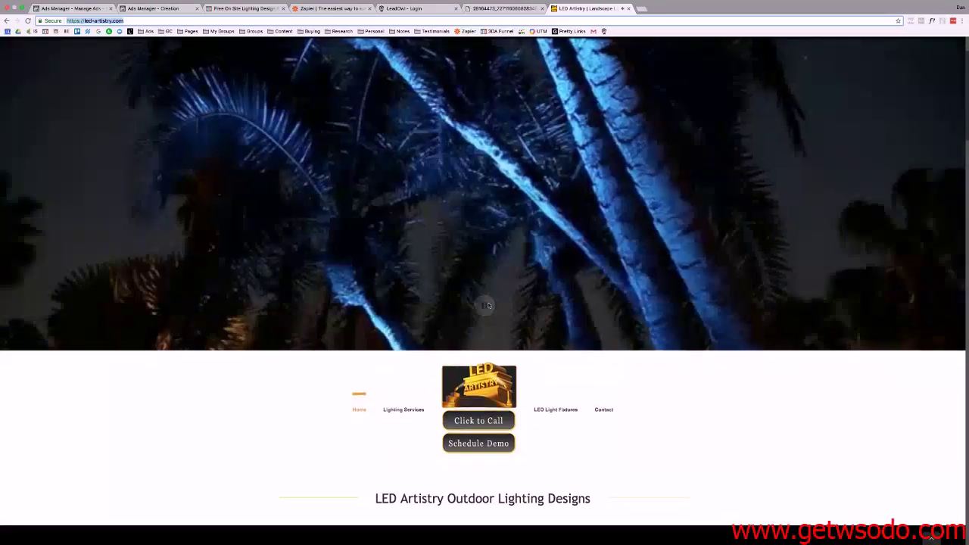
pyautogui.scroll(-6, 484, 306)
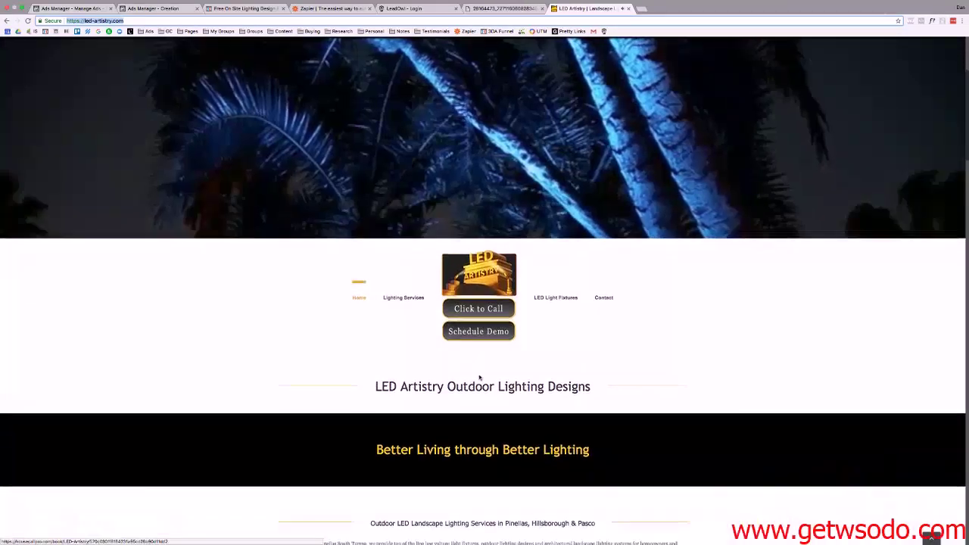
pyautogui.scroll(-4, 480, 372)
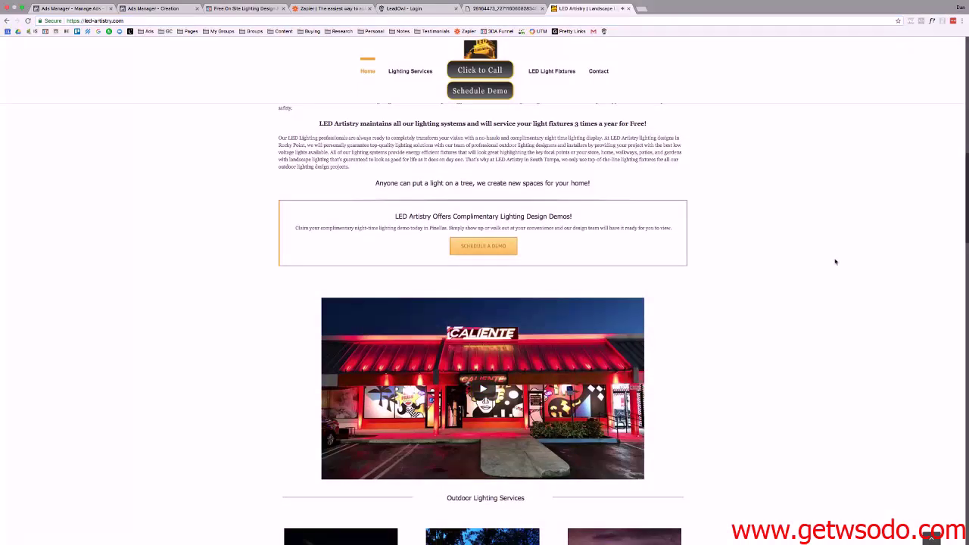
pyautogui.scroll(-9, 738, 298)
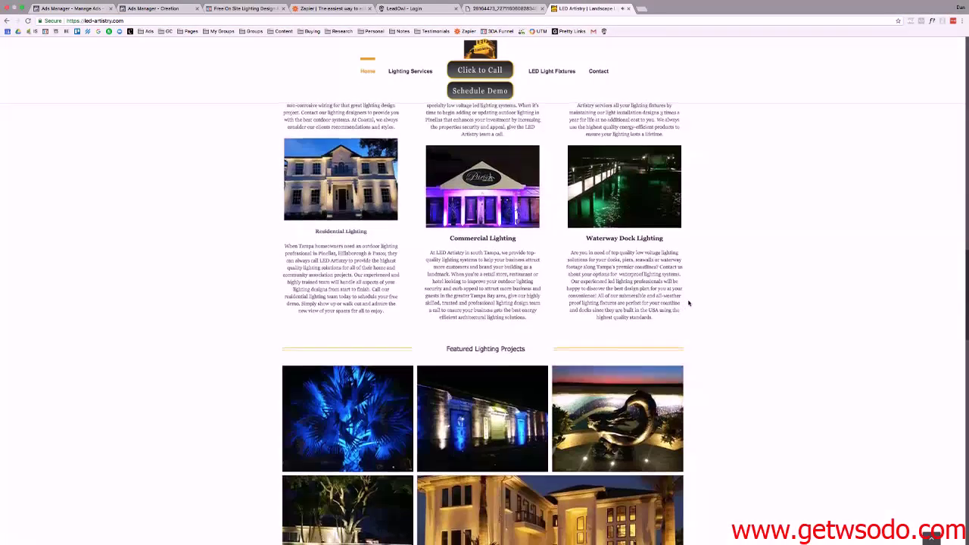
pyautogui.scroll(-7, 685, 304)
pyautogui.scroll(-7, 690, 303)
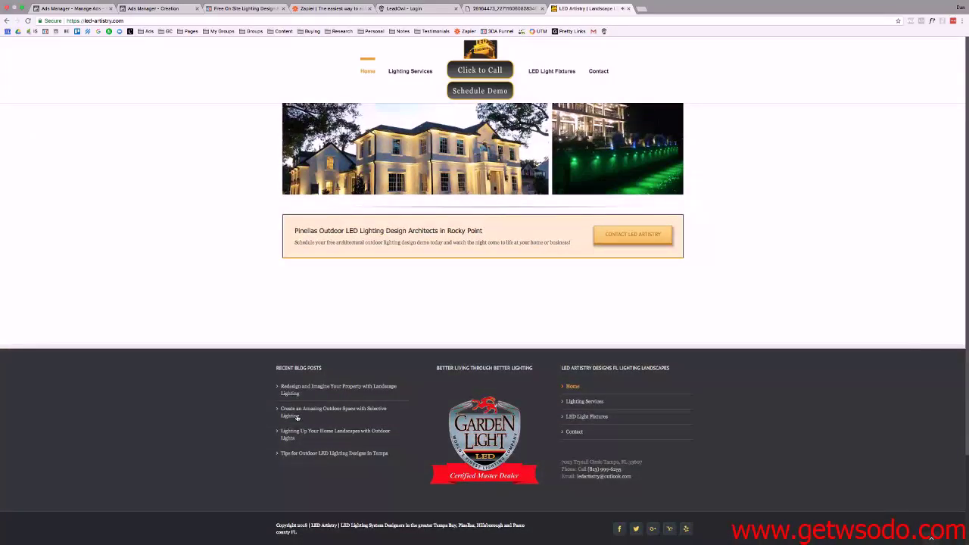
pyautogui.scroll(20, 505, 321)
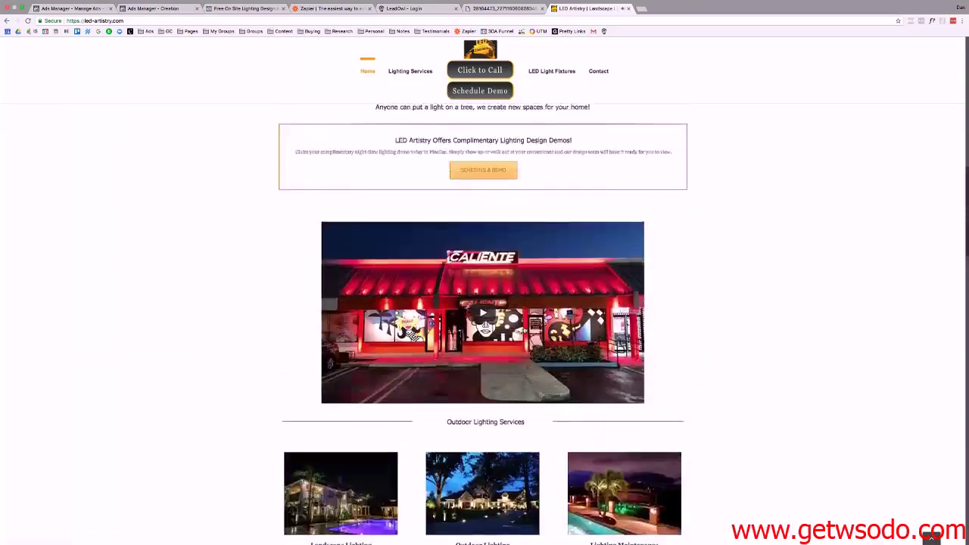
pyautogui.scroll(10, 522, 330)
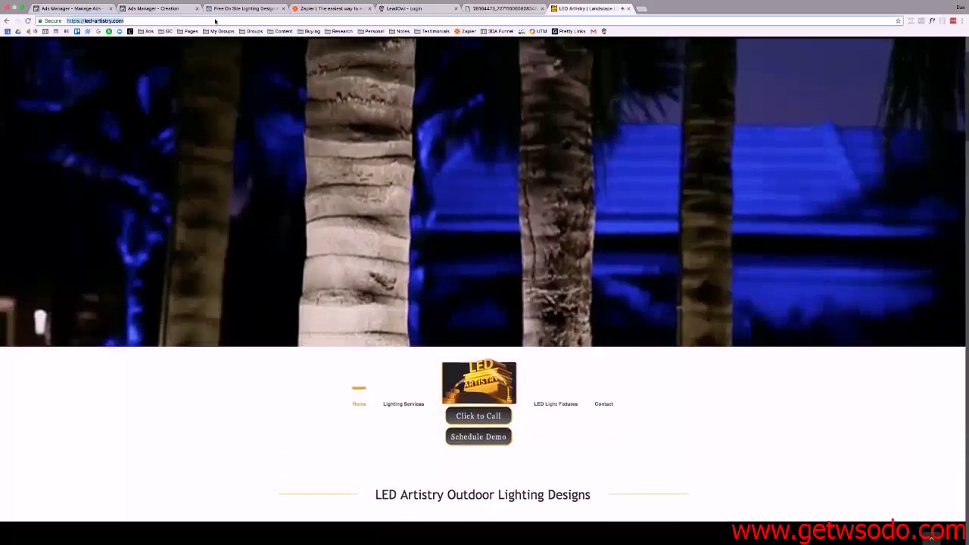
# Copy the LED Artistry home page address and return to the lead form in Ads Manager.
pyautogui.click(216, 20)
pyautogui.hotkey('ctrl', 'c')
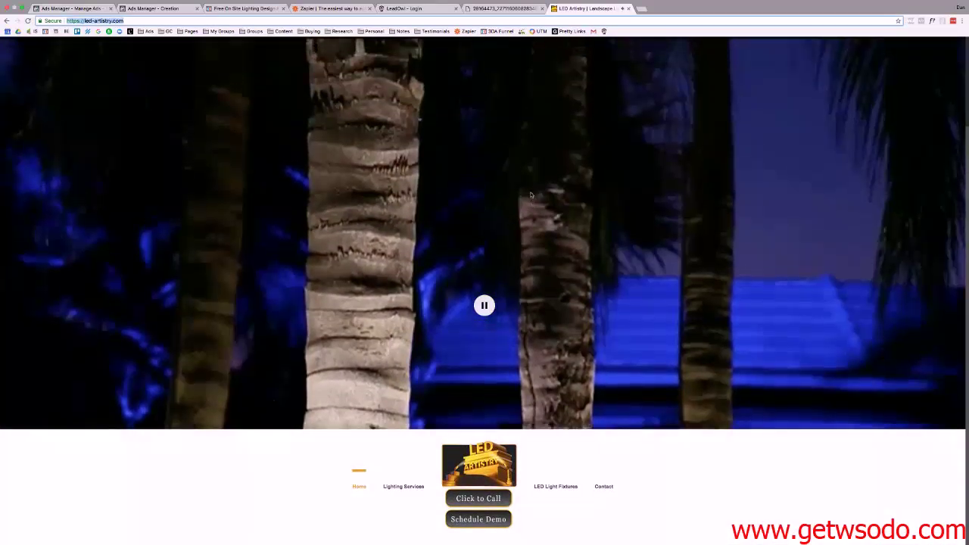
pyautogui.press('super+Tab')
pyautogui.press('super+Tab')
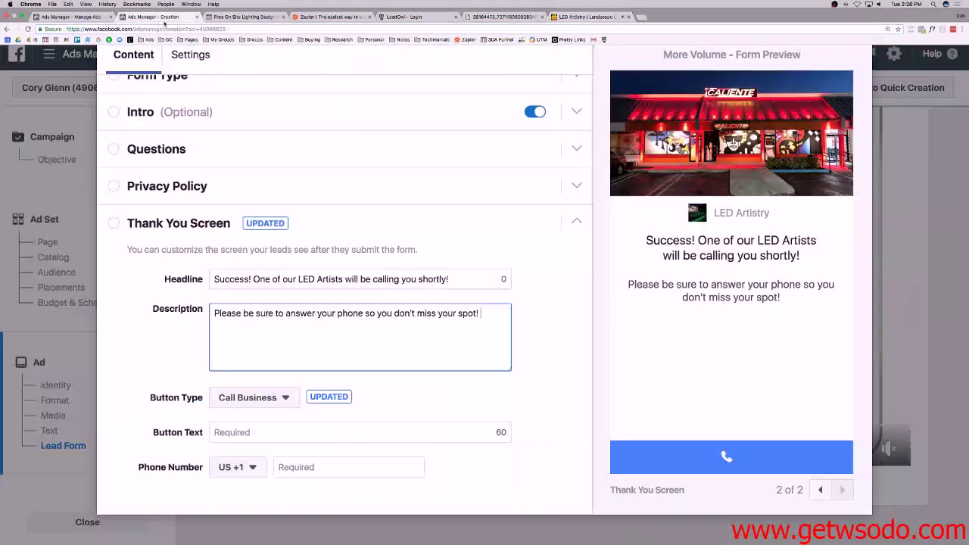
pyautogui.click(155, 16)
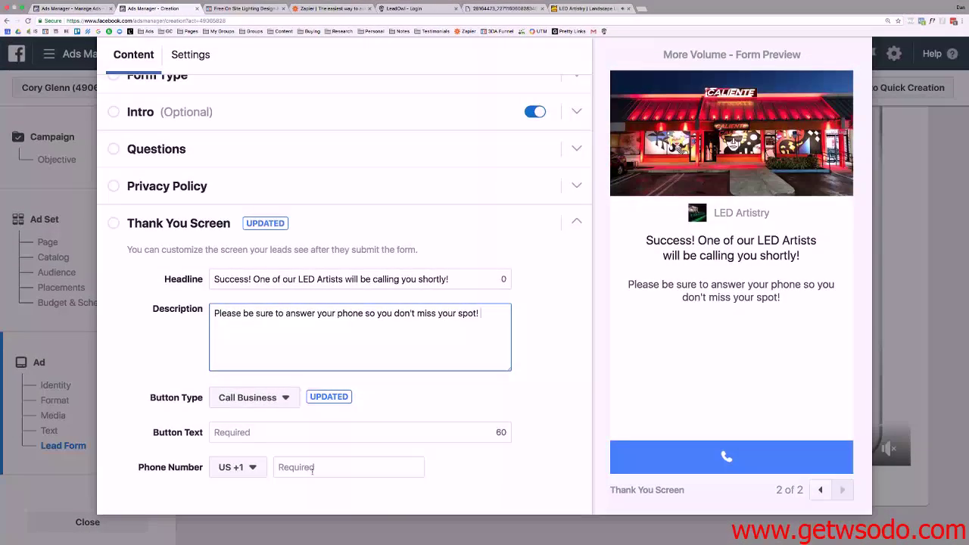
# Change the thank-you screen's button type to View Website.
pyautogui.click(333, 466)
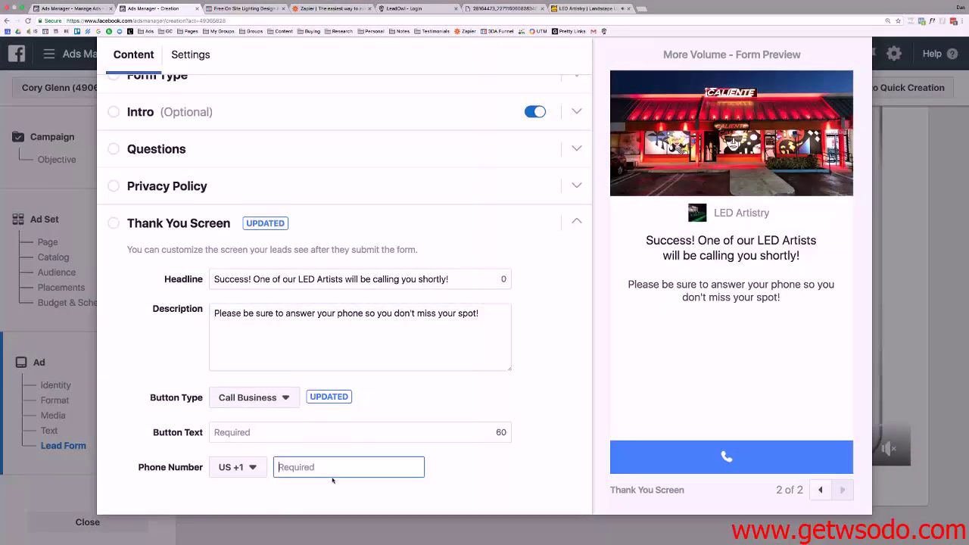
pyautogui.click(254, 397)
pyautogui.click(260, 417)
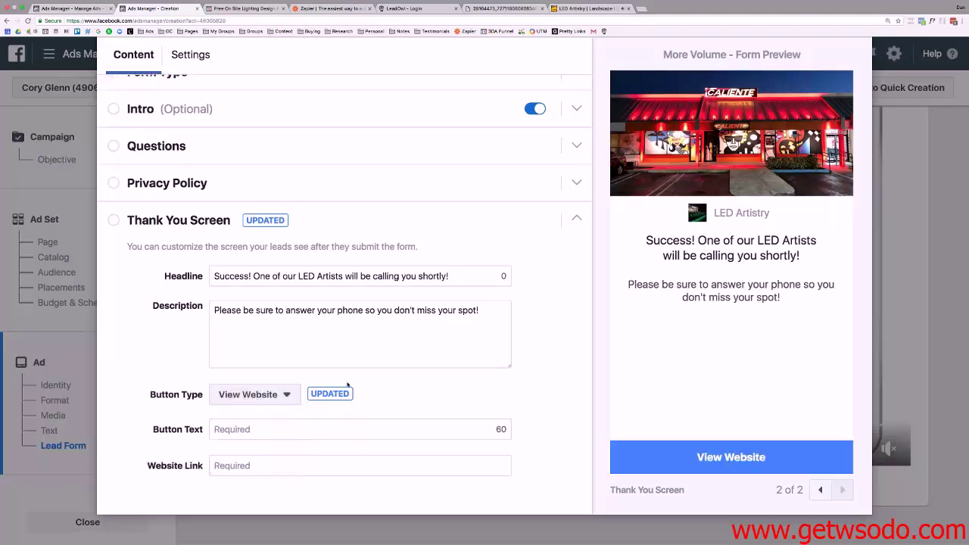
pyautogui.click(252, 425)
pyautogui.hotkey('ctrl', 'v')
pyautogui.click(245, 461)
pyautogui.hotkey('ctrl', 'v')
pyautogui.moveTo(309, 430); pyautogui.dragTo(202, 428)
pyautogui.write('View Por')
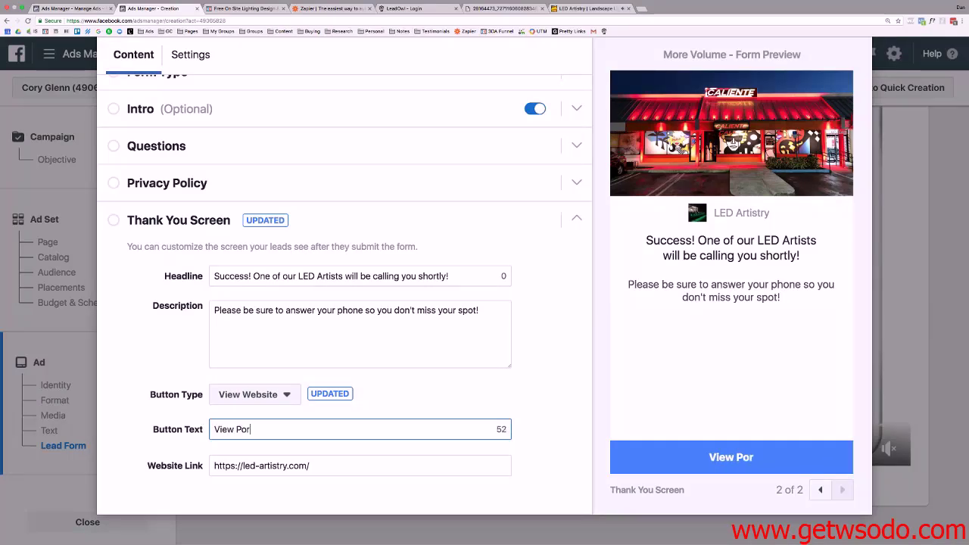
pyautogui.write('tfolio')
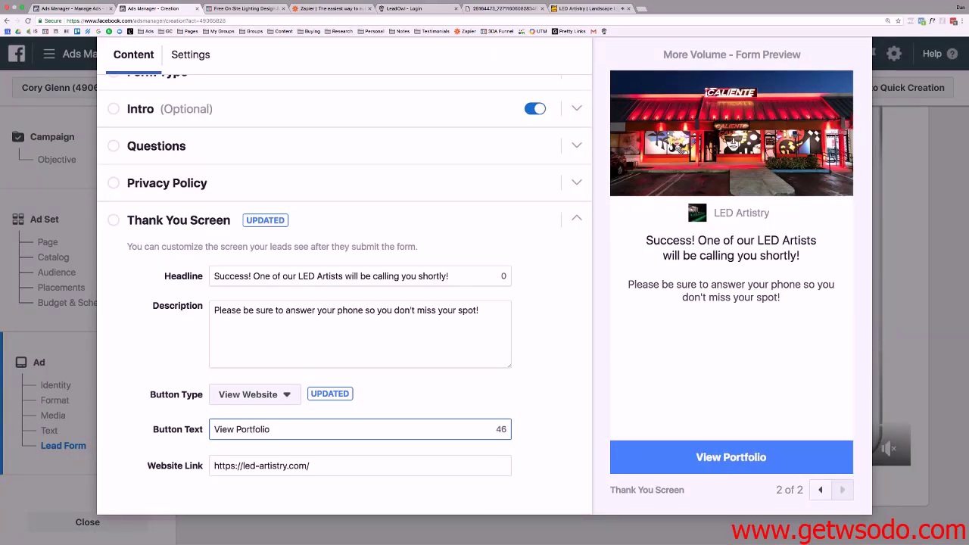
# Save the LED Demo Form draft and finish the form.
pyautogui.scroll(1, 483, 289)
pyautogui.scroll(2, 483, 289)
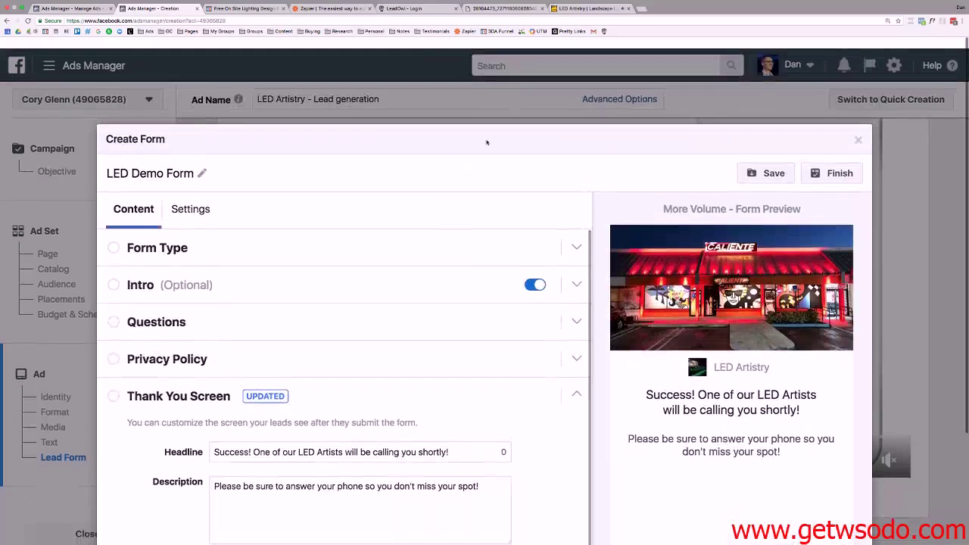
pyautogui.click(765, 162)
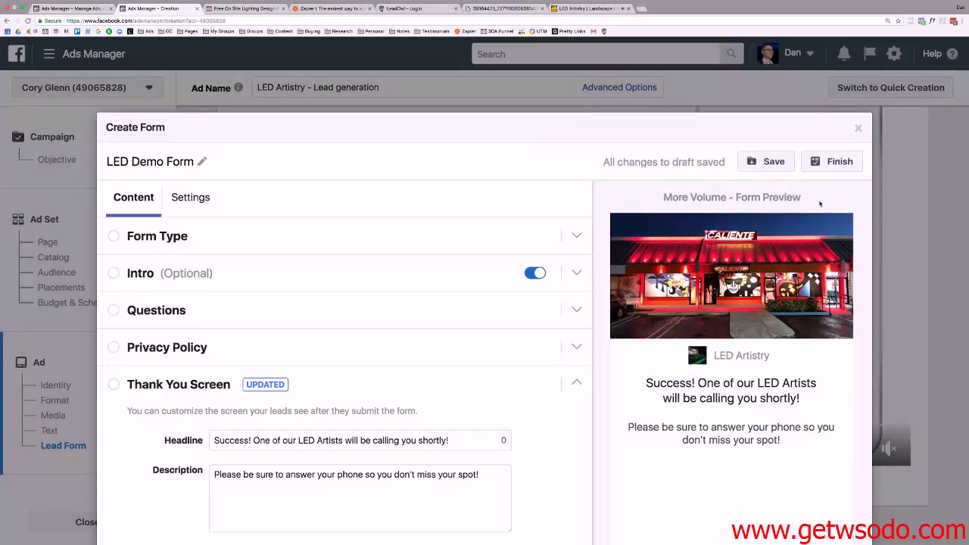
pyautogui.click(823, 167)
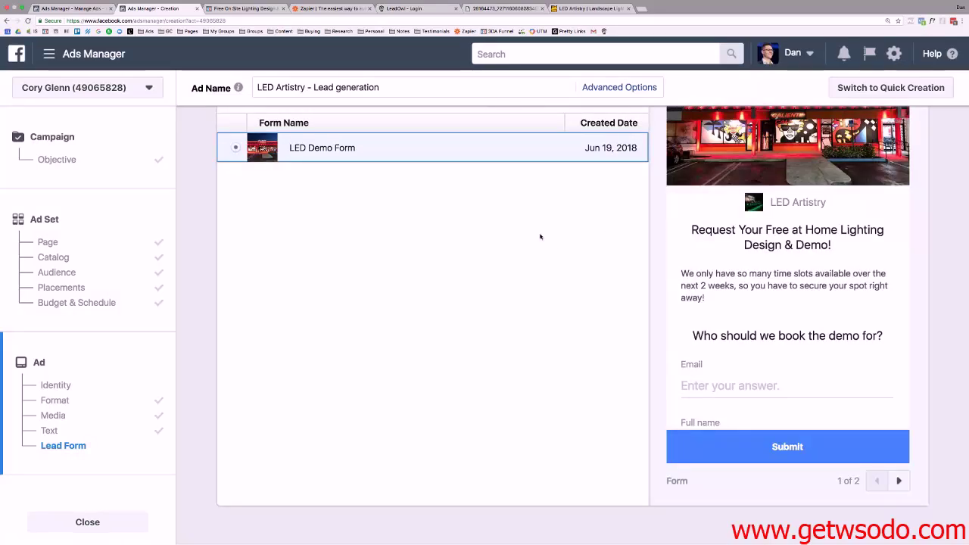
# Review the ad's text, ad preview and selected lead form down to the end of the ad setup page.
pyautogui.scroll(-5, 814, 308)
pyautogui.scroll(20, 519, 288)
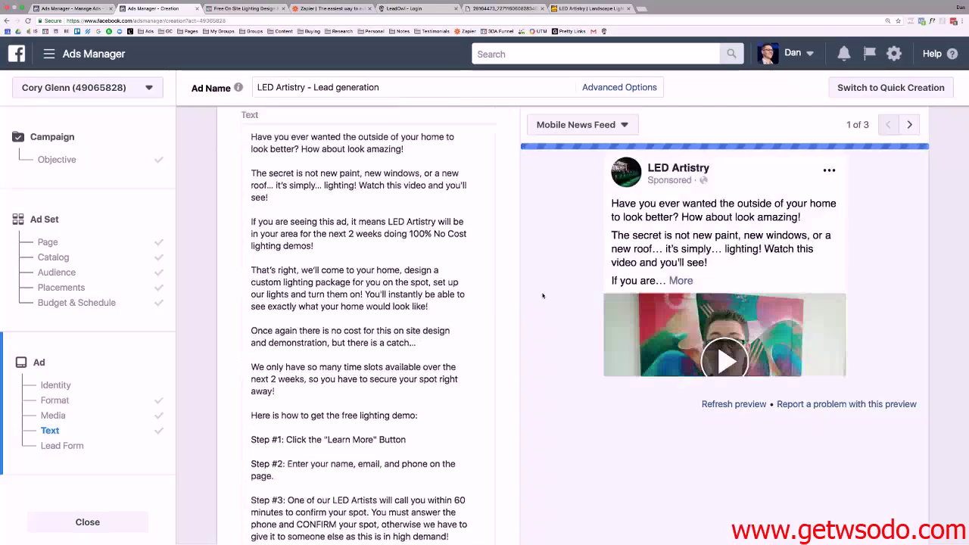
pyautogui.scroll(5, 542, 295)
pyautogui.scroll(-15, 542, 296)
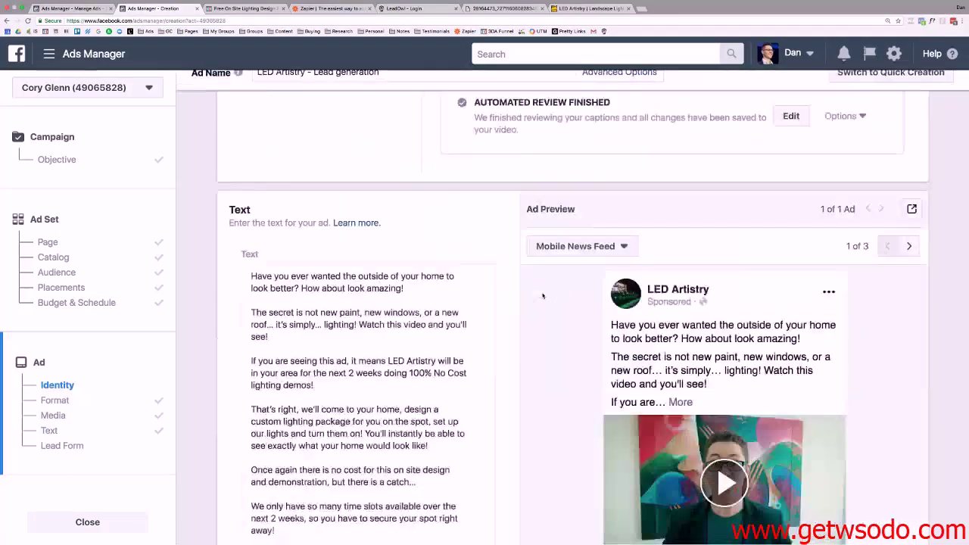
pyautogui.scroll(-10, 542, 295)
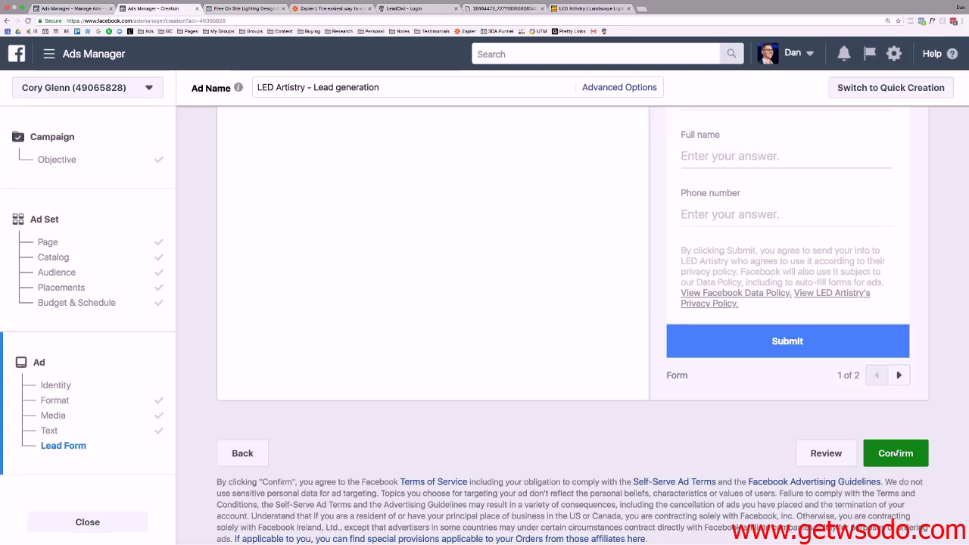
# Switch to LeadOwl, log in and open the page for adding an integration.
pyautogui.click(417, 7)
pyautogui.click(505, 264)
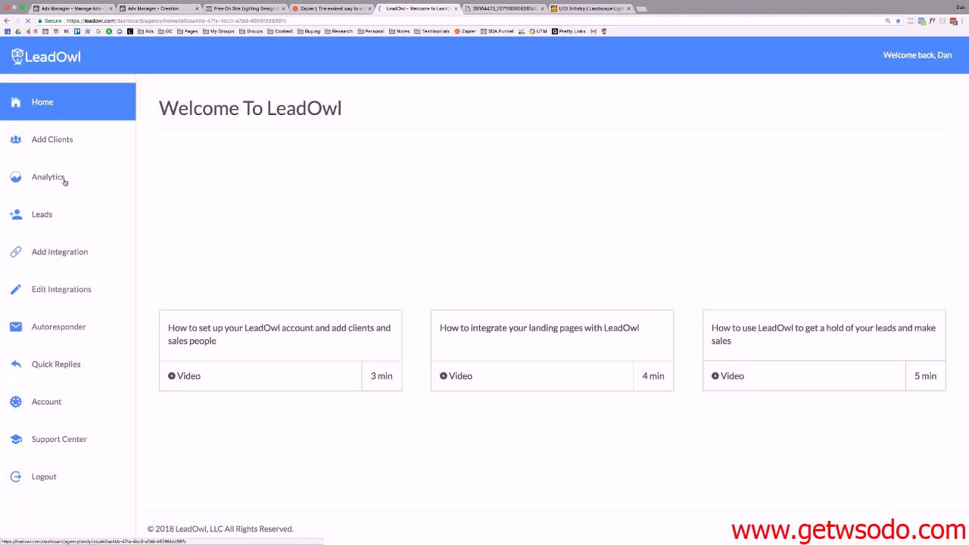
pyautogui.click(68, 255)
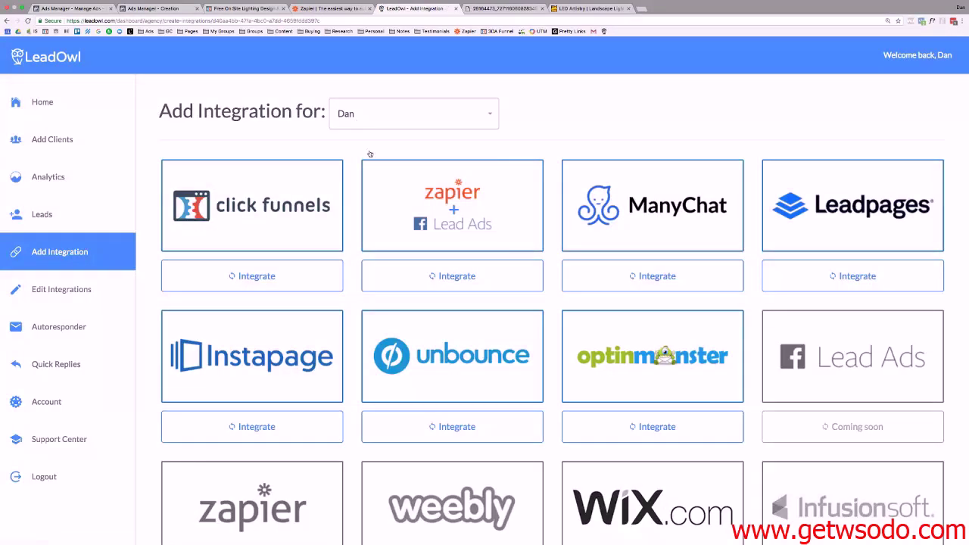
# Choose the client for the integration, open the Zapier + Facebook Lead Ads integration and copy its webhook link.
pyautogui.click(368, 115)
pyautogui.click(365, 262)
pyautogui.click(473, 274)
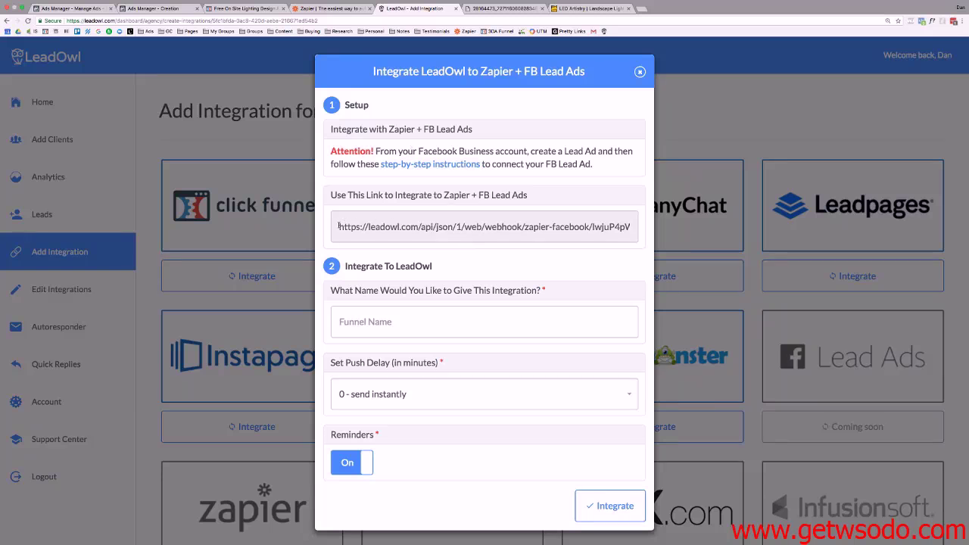
pyautogui.moveTo(338, 227); pyautogui.dragTo(656, 232)
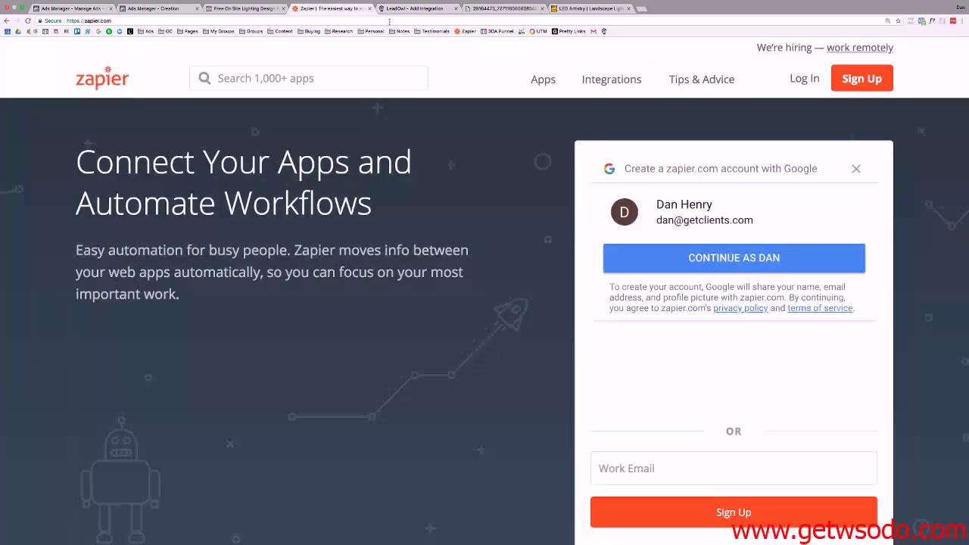
# Switch to Zapier, log in to the account and start a new zap.
pyautogui.click(331, 9)
pyautogui.click(804, 79)
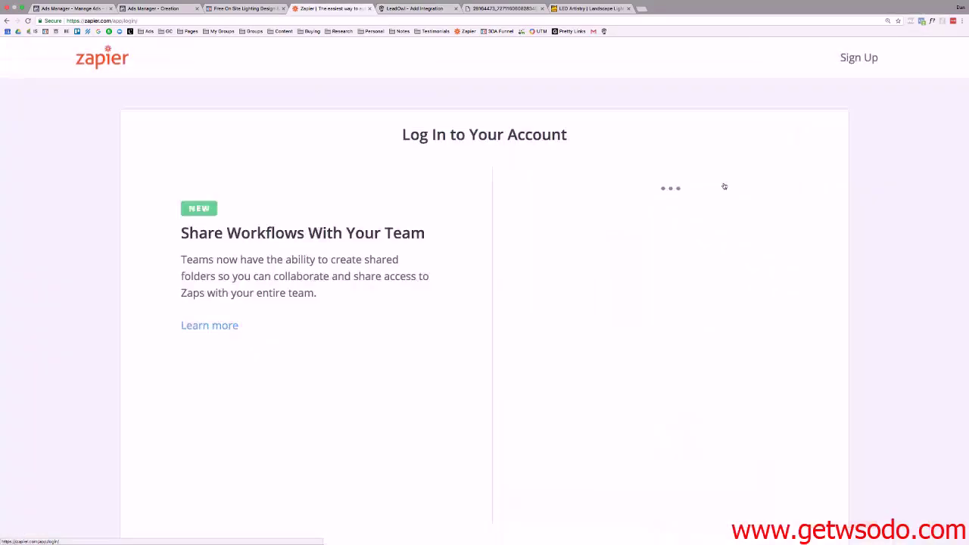
pyautogui.click(623, 387)
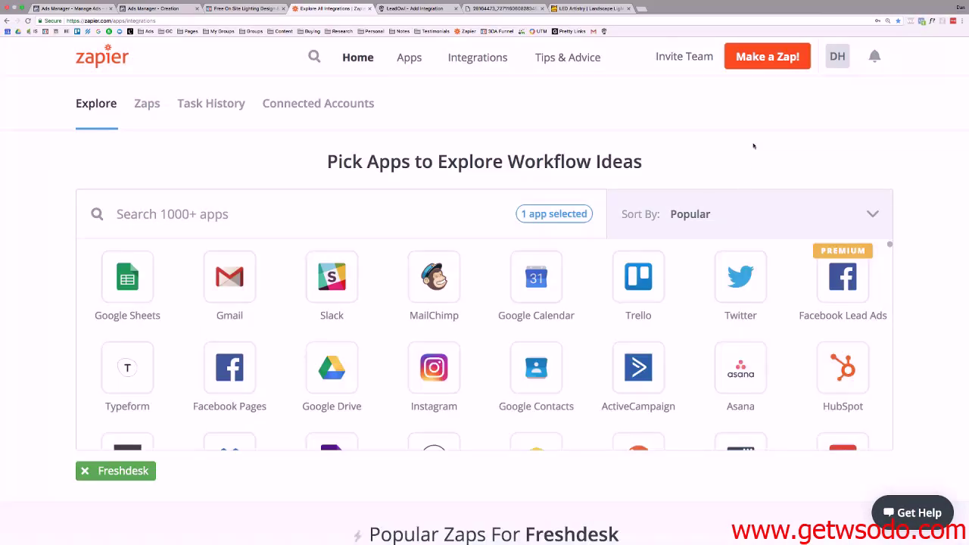
pyautogui.click(763, 56)
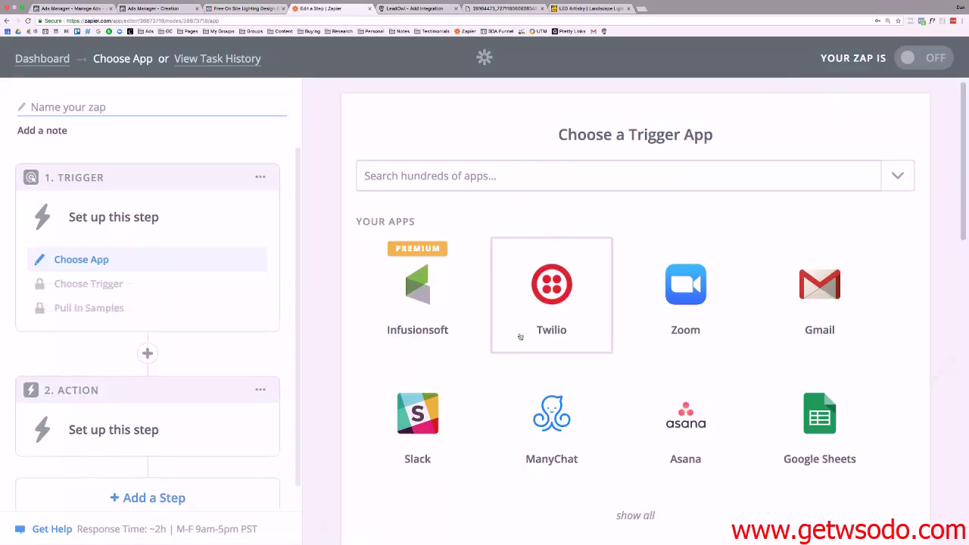
# Choose Facebook Lead Ads as the zap's trigger app with the New Lead trigger.
pyautogui.click(527, 172)
pyautogui.write('face')
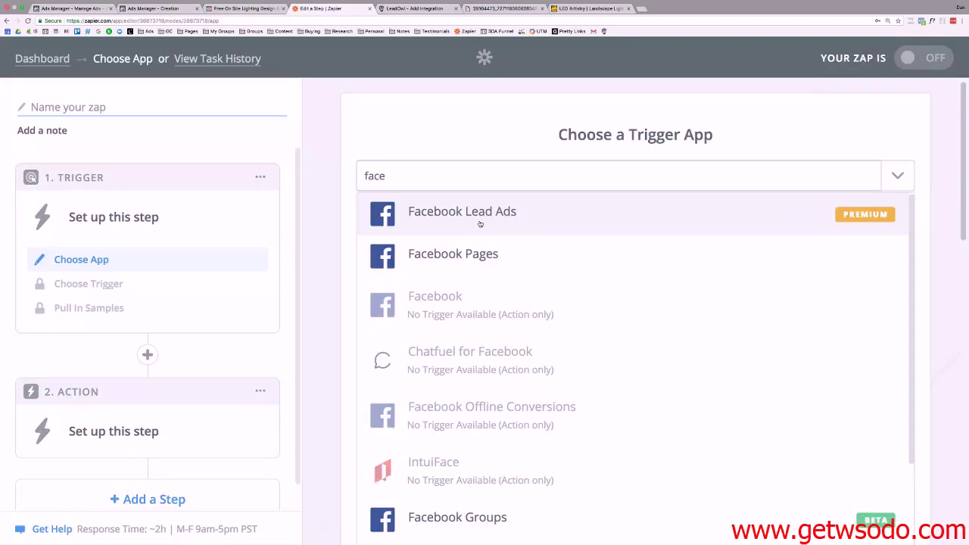
pyautogui.click(480, 223)
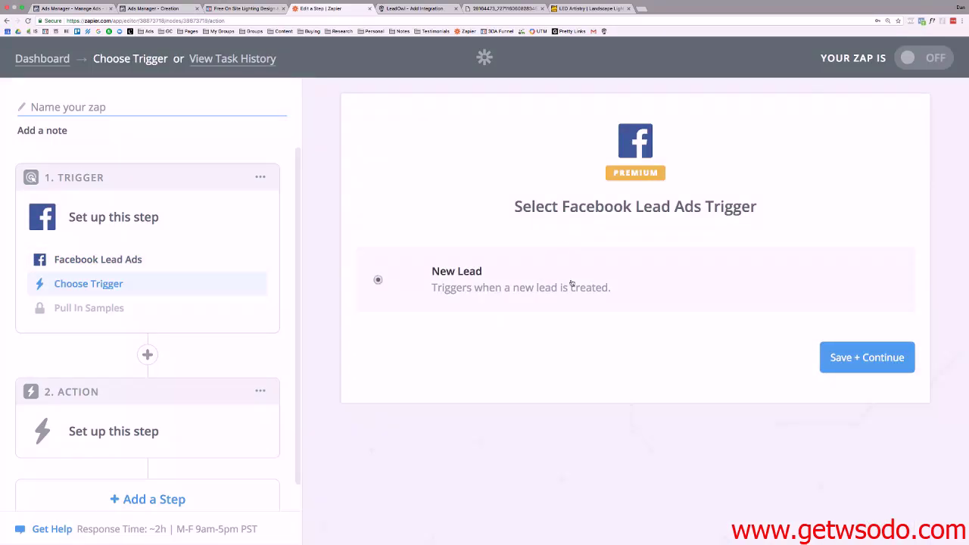
pyautogui.click(849, 360)
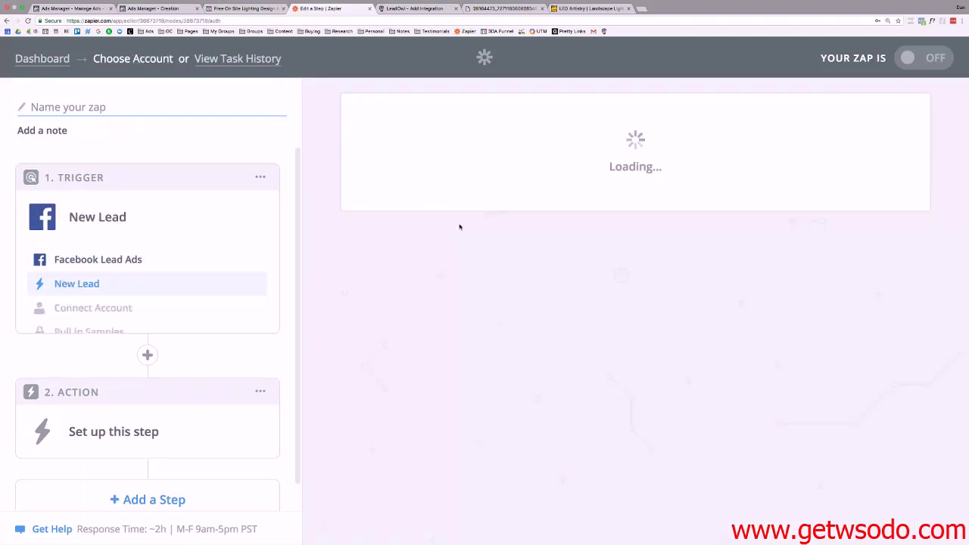
# Select the first connected Facebook Lead Ads account for the trigger, test its connection and save the choice.
pyautogui.scroll(-1, 462, 227)
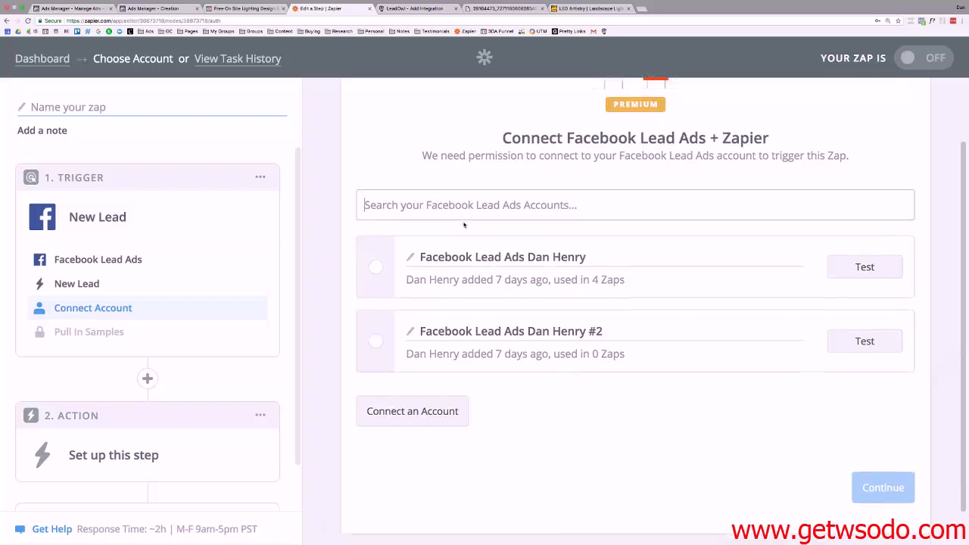
pyautogui.click(376, 267)
pyautogui.click(862, 269)
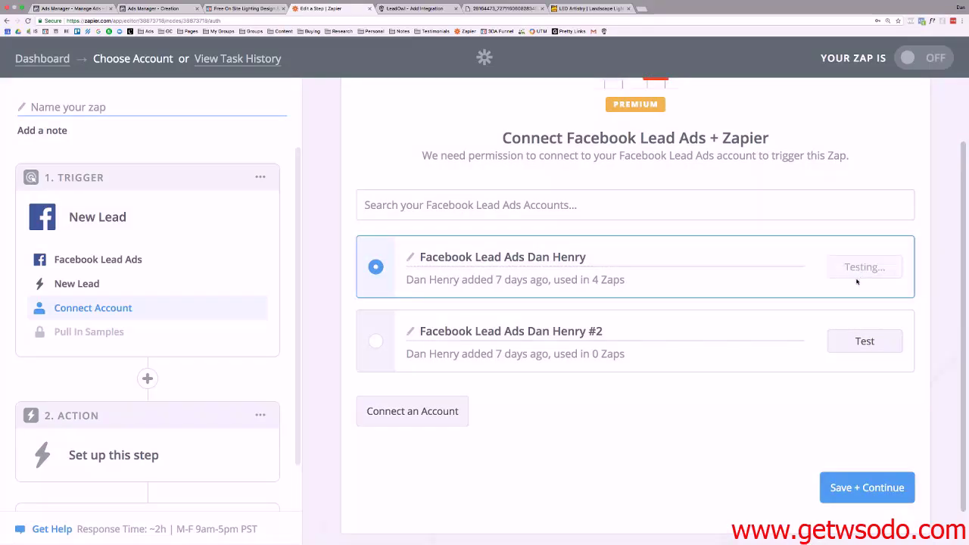
pyautogui.scroll(-1, 548, 154)
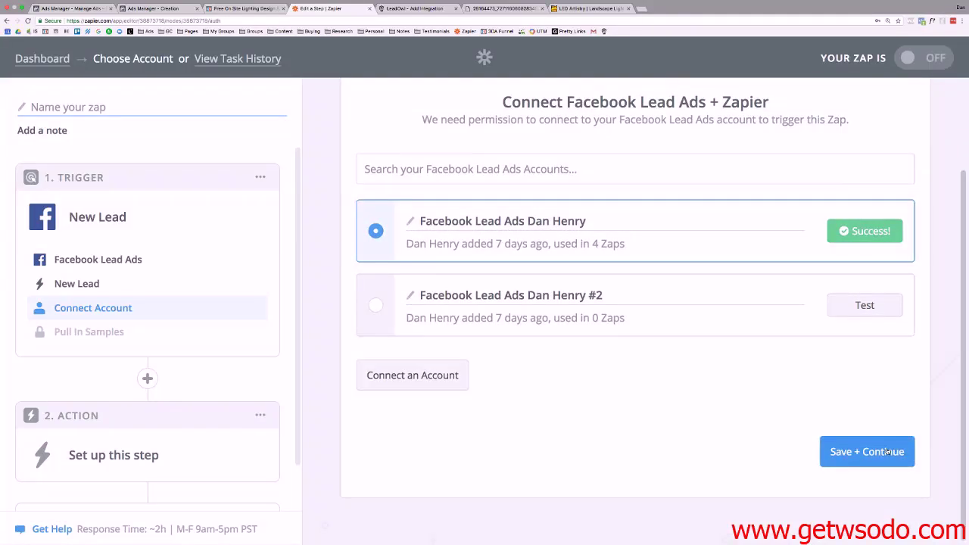
pyautogui.click(886, 451)
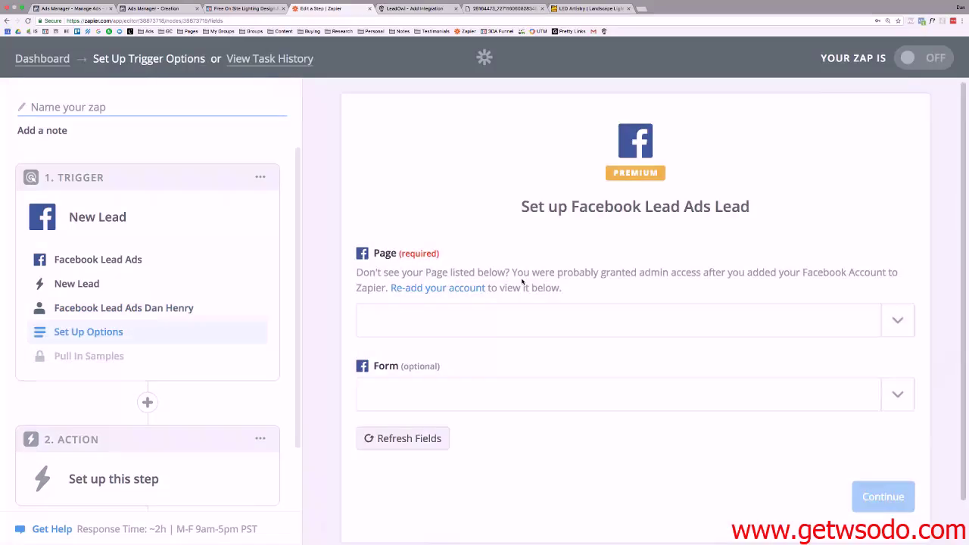
# Set the trigger's Facebook page to LED Artistry.
pyautogui.scroll(-1, 522, 281)
pyautogui.click(897, 274)
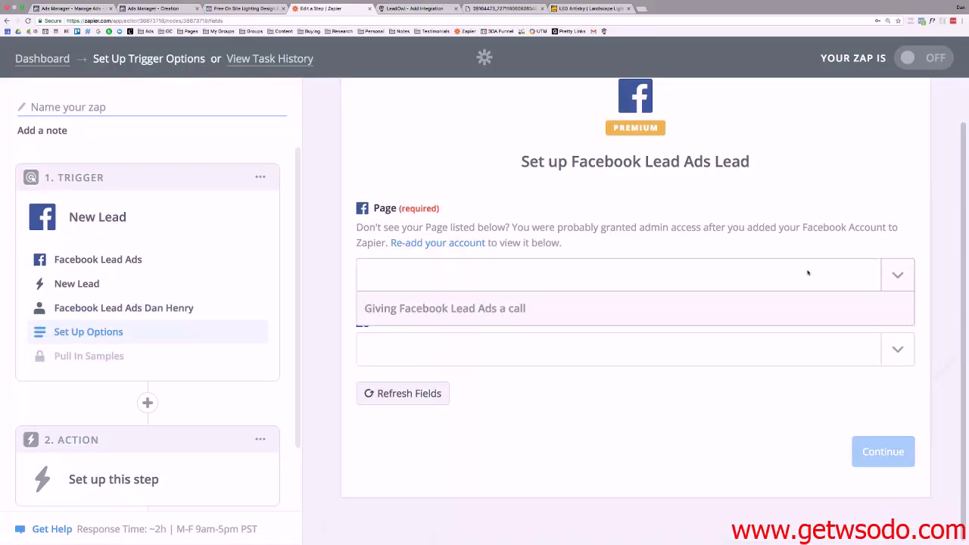
pyautogui.scroll(-5, 464, 331)
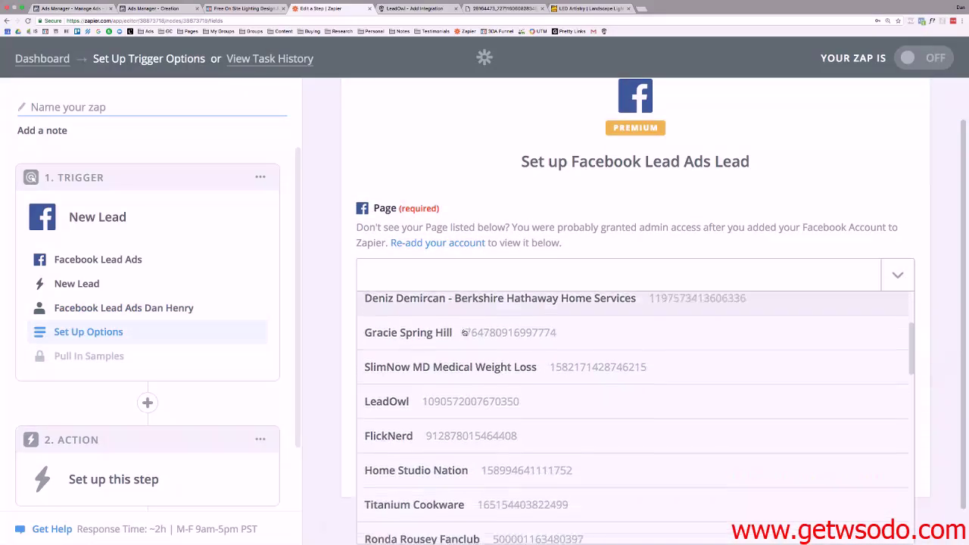
pyautogui.scroll(-14, 463, 332)
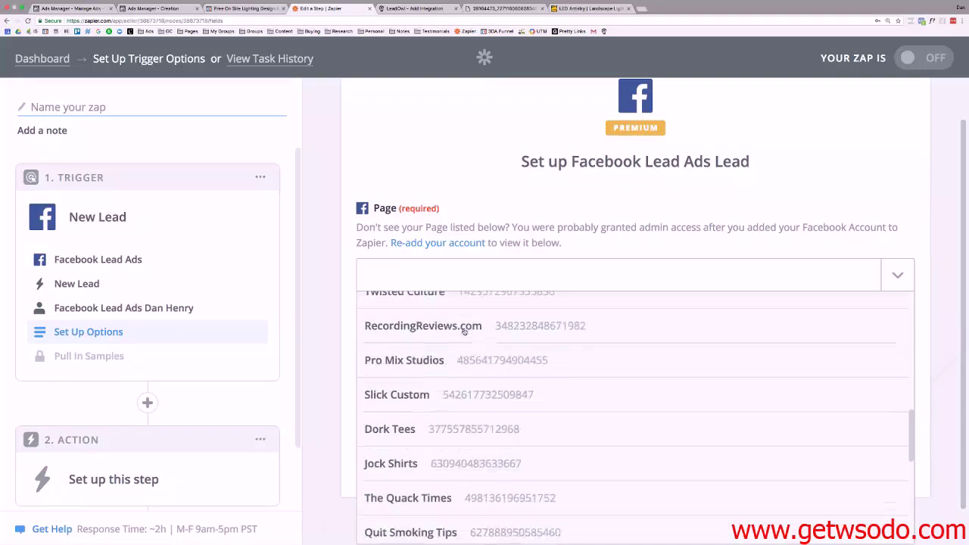
pyautogui.scroll(-6, 464, 333)
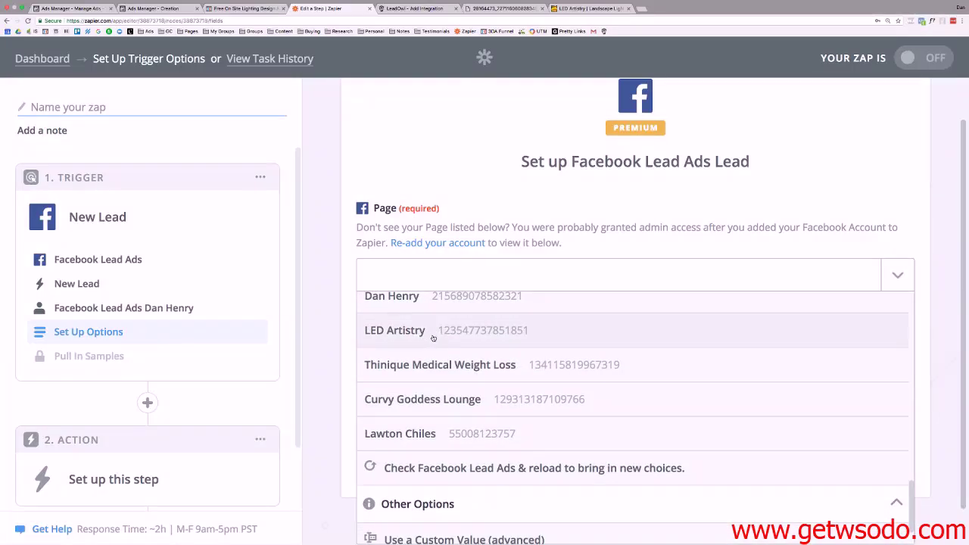
pyautogui.click(439, 331)
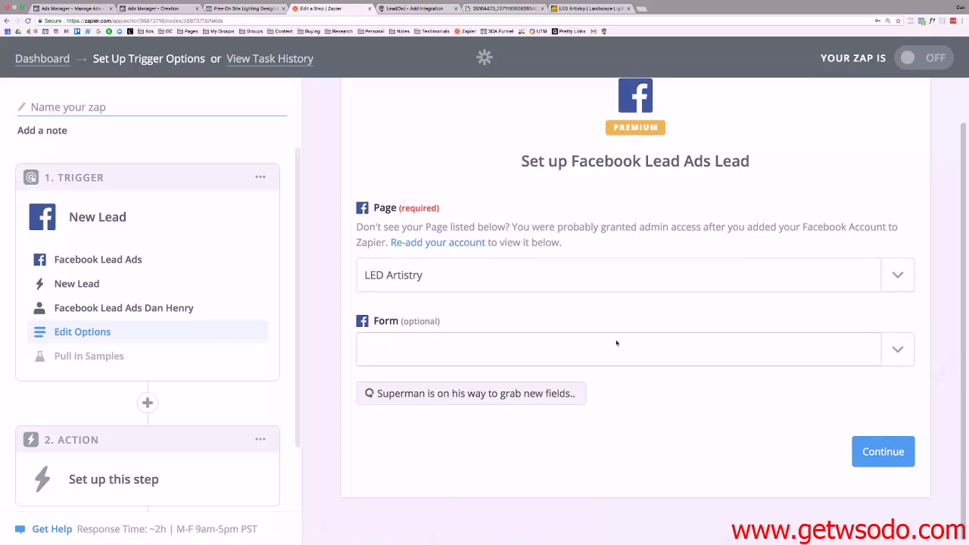
# Set the trigger's form to LED Demo Form and continue to the sample stage.
pyautogui.click(895, 351)
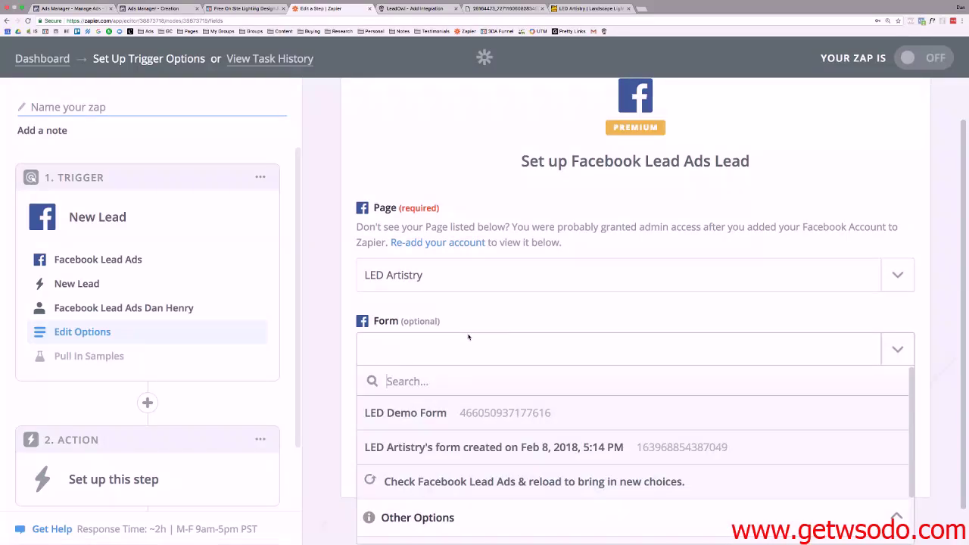
pyautogui.scroll(-2, 467, 338)
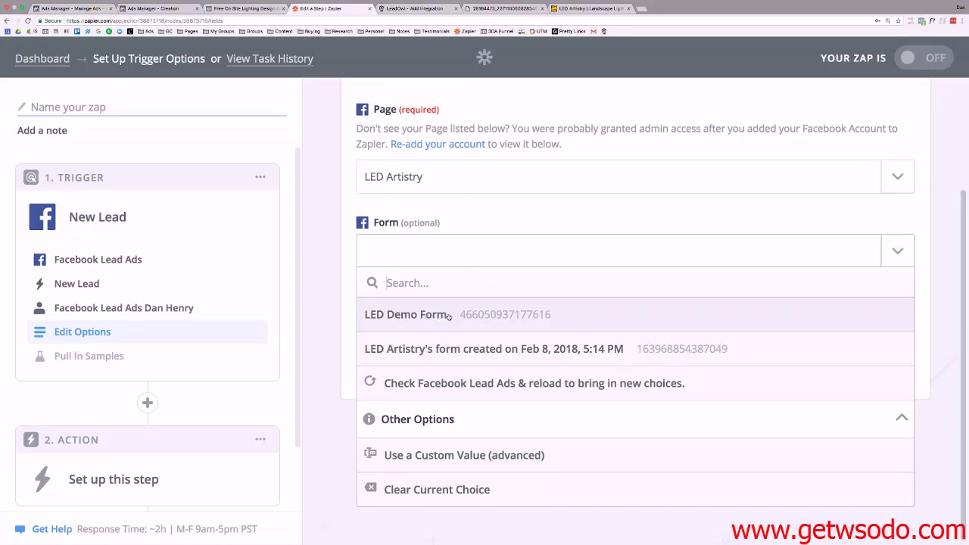
pyautogui.click(412, 315)
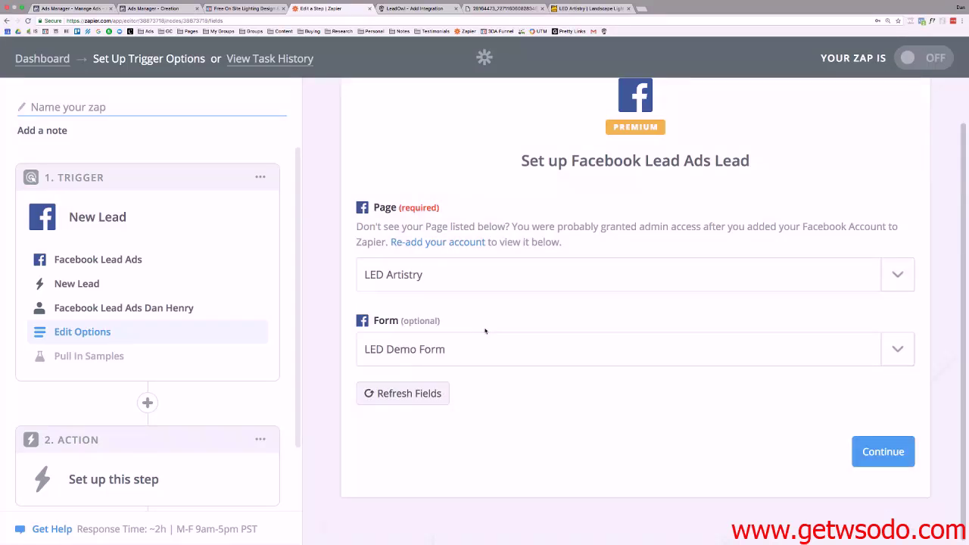
pyautogui.click(880, 452)
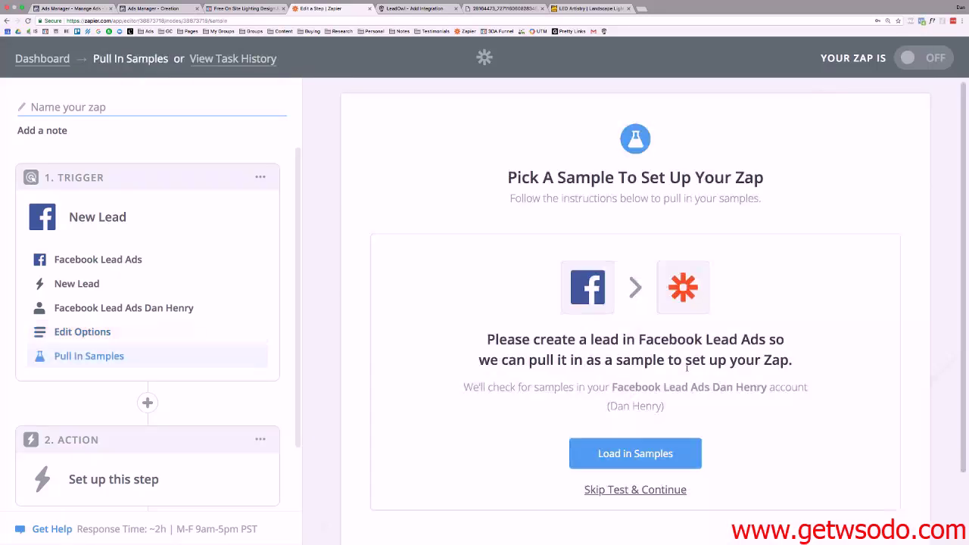
# Load lead samples from Facebook Lead Ads and continue to the action setup with Lead A.
pyautogui.scroll(-2, 703, 371)
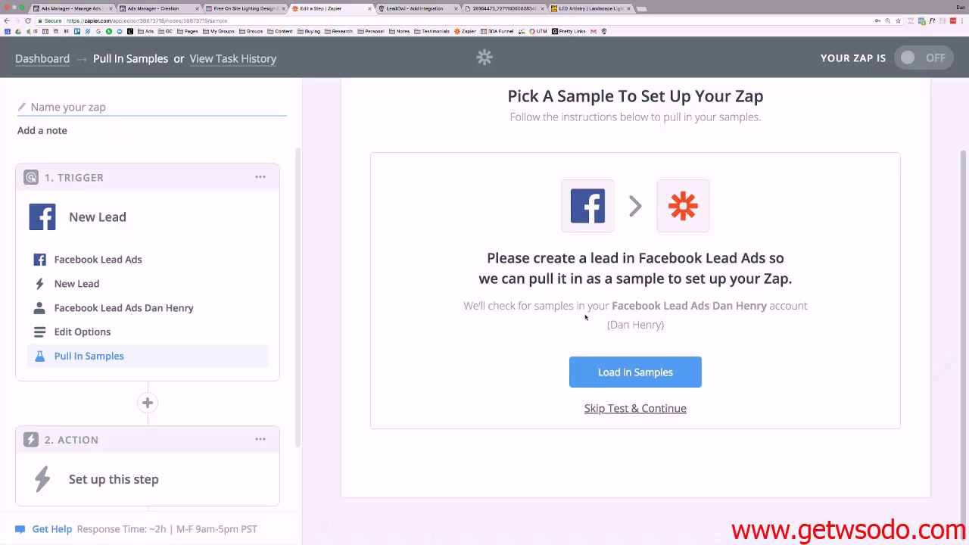
pyautogui.click(632, 374)
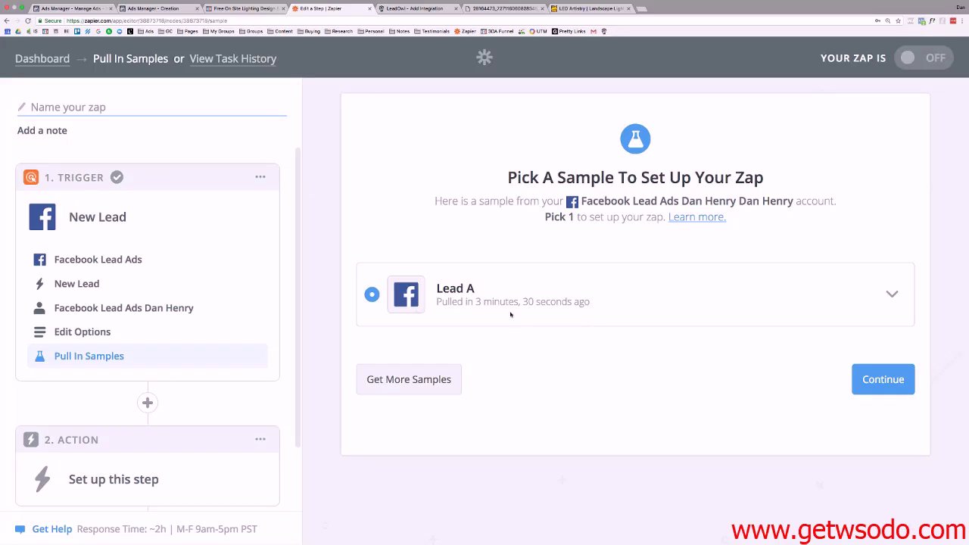
pyautogui.click(884, 383)
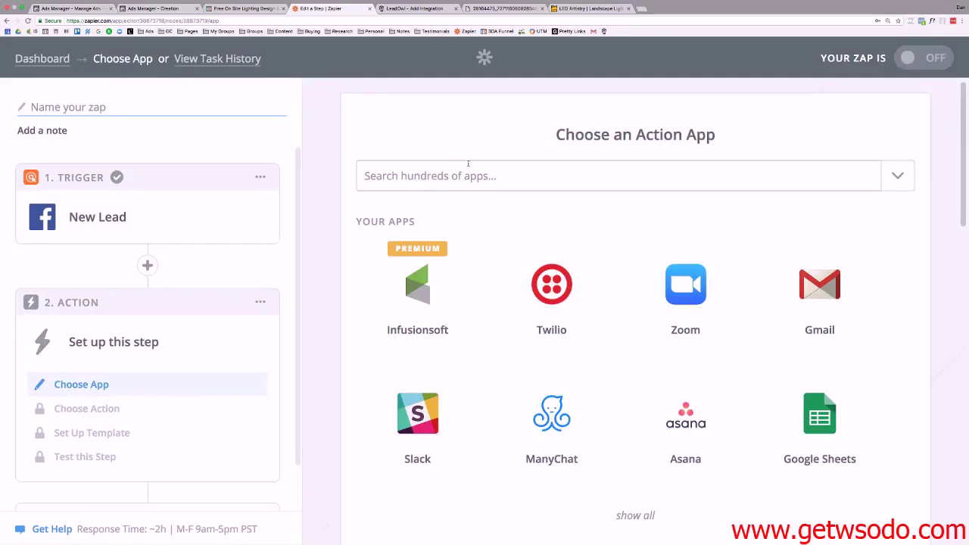
# Search the action apps for webhooks and choose Webhooks by Zapier as the zap's action app.
pyautogui.click(430, 176)
pyautogui.write('web')
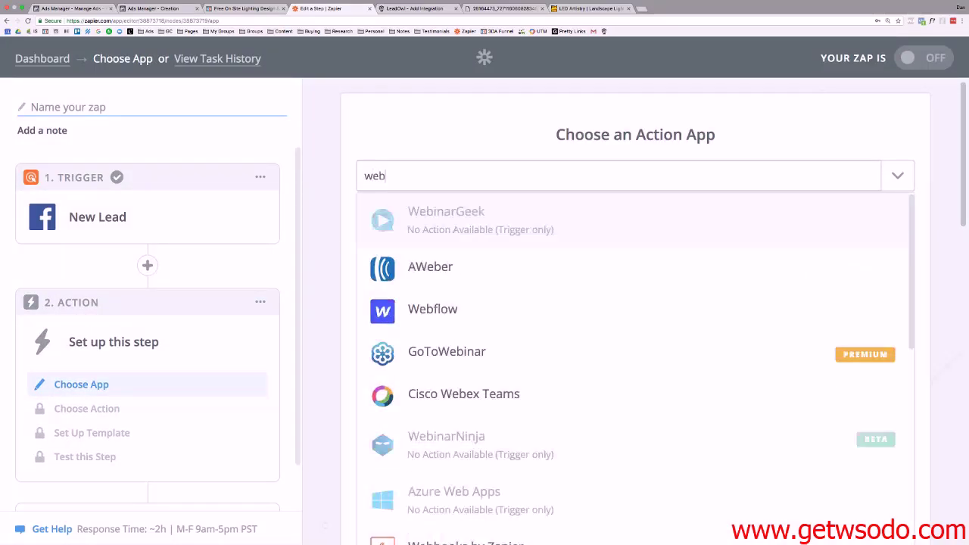
pyautogui.write('hooks')
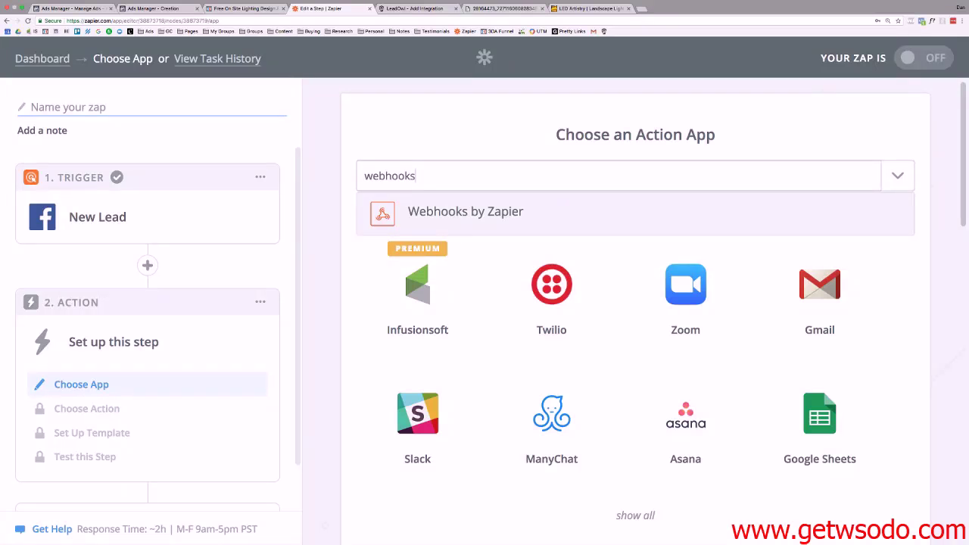
pyautogui.click(458, 214)
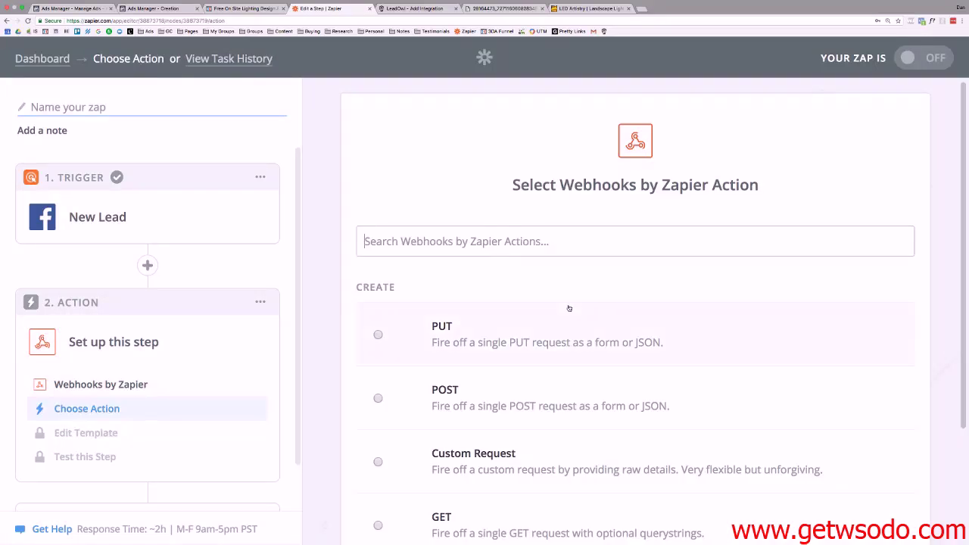
# Choose POST as the Webhooks by Zapier action and save the choice.
pyautogui.scroll(-3, 481, 258)
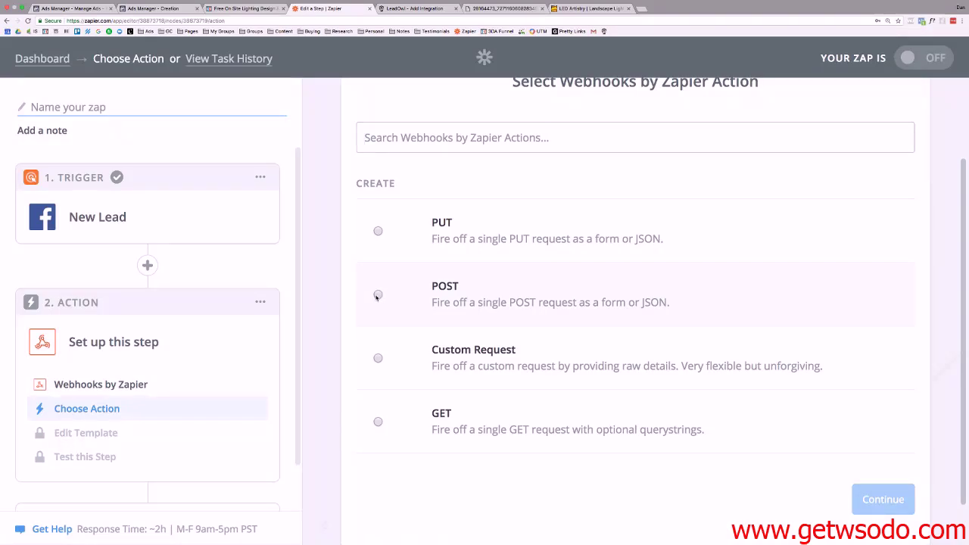
pyautogui.click(378, 296)
pyautogui.scroll(-1, 583, 267)
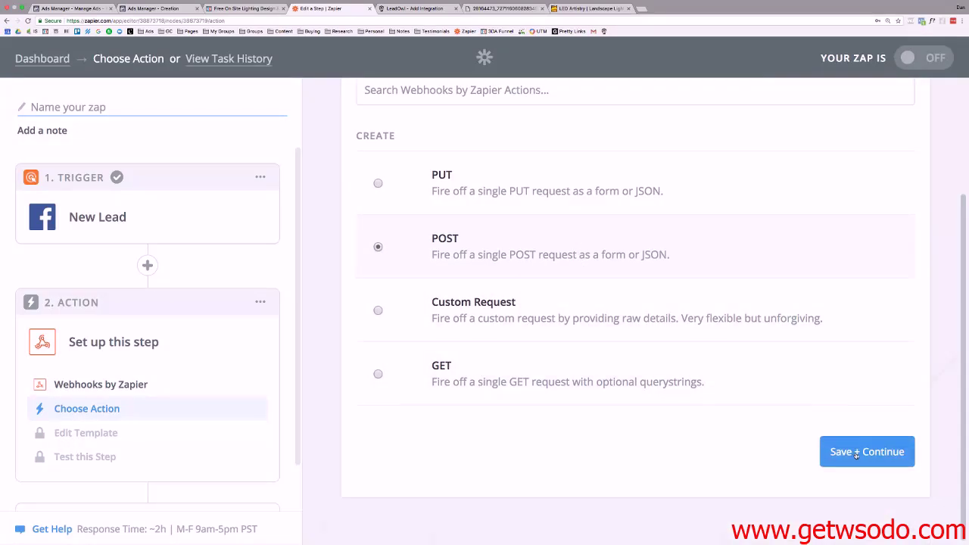
pyautogui.click(840, 450)
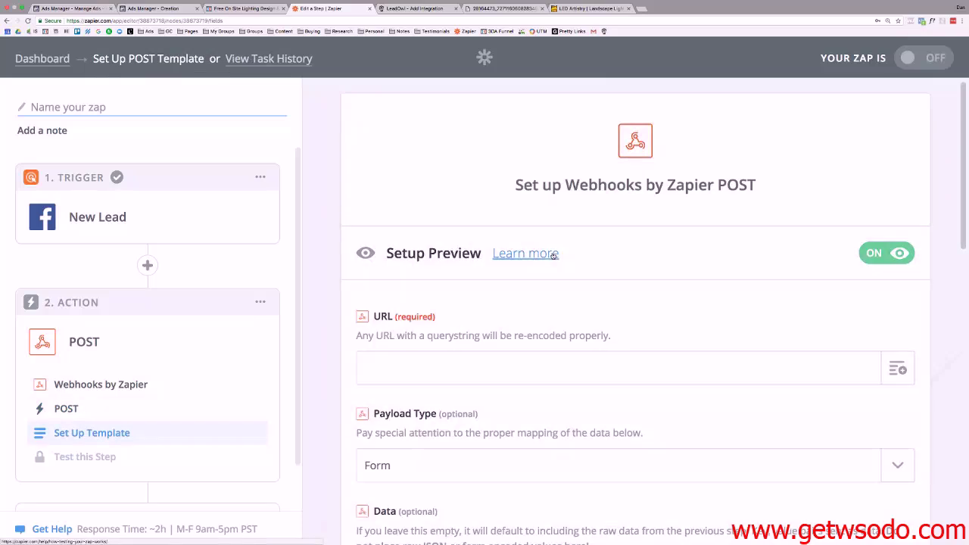
# Copy the Zapier + FB Lead Ads integration link from LeadOwl and paste it as the POST action's URL in Zapier.
pyautogui.scroll(-3, 552, 257)
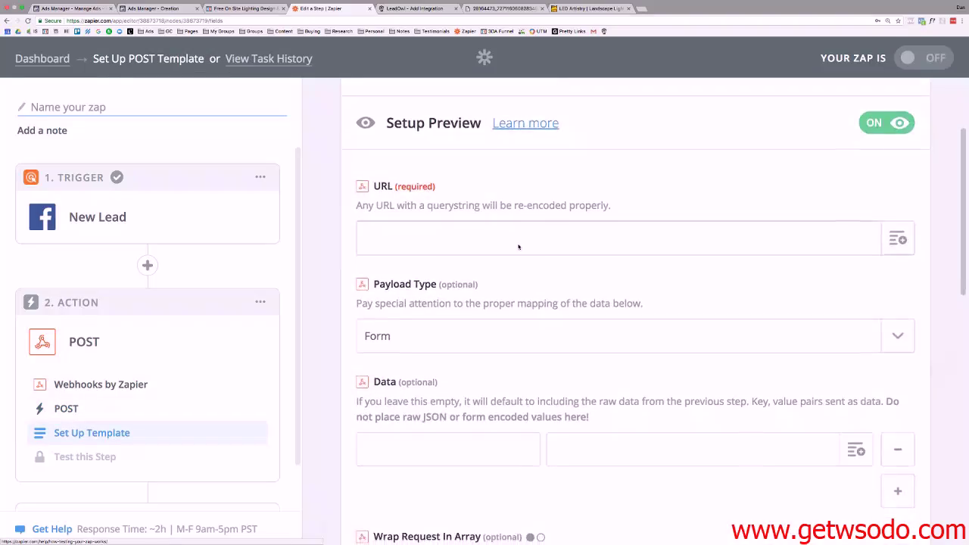
pyautogui.click(406, 9)
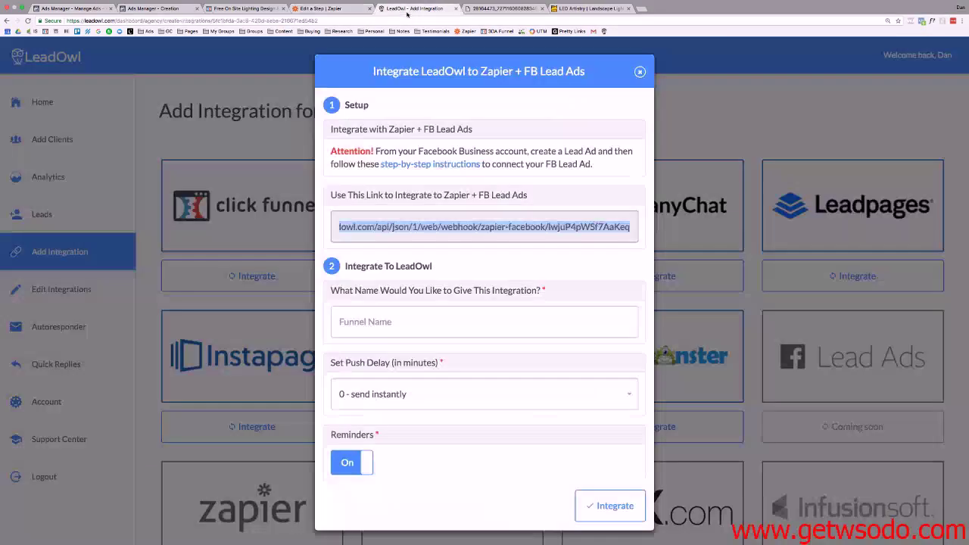
pyautogui.rightClick(456, 227)
pyautogui.click(480, 244)
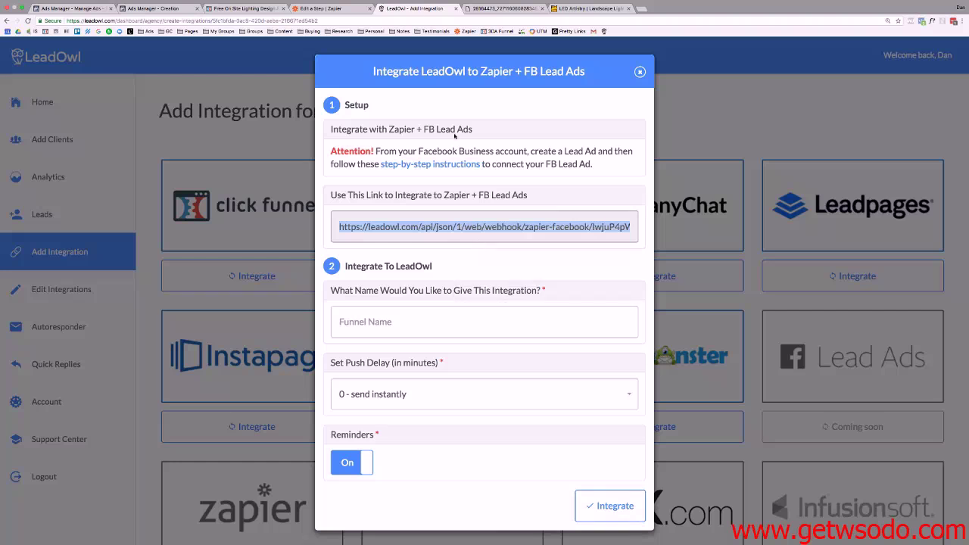
pyautogui.click(354, 10)
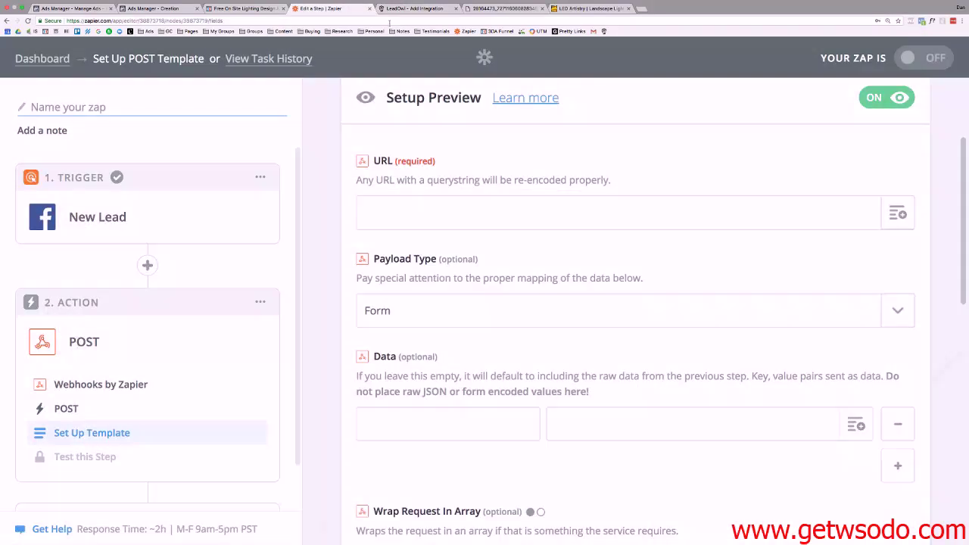
pyautogui.click(406, 213)
pyautogui.press('super+v')
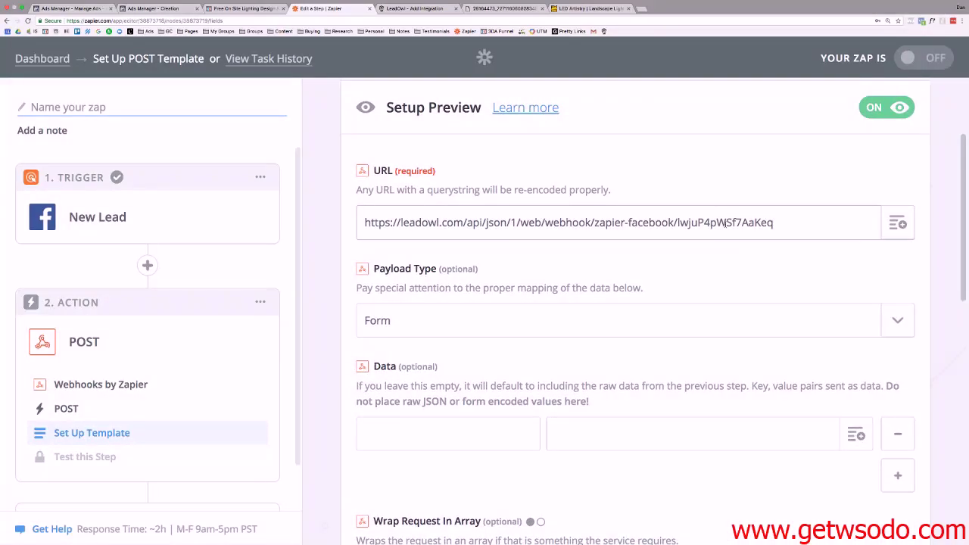
# Accept the POST template with its other options at their defaults, send a test to Webhooks by Zapier and review the response.
pyautogui.scroll(-10, 660, 181)
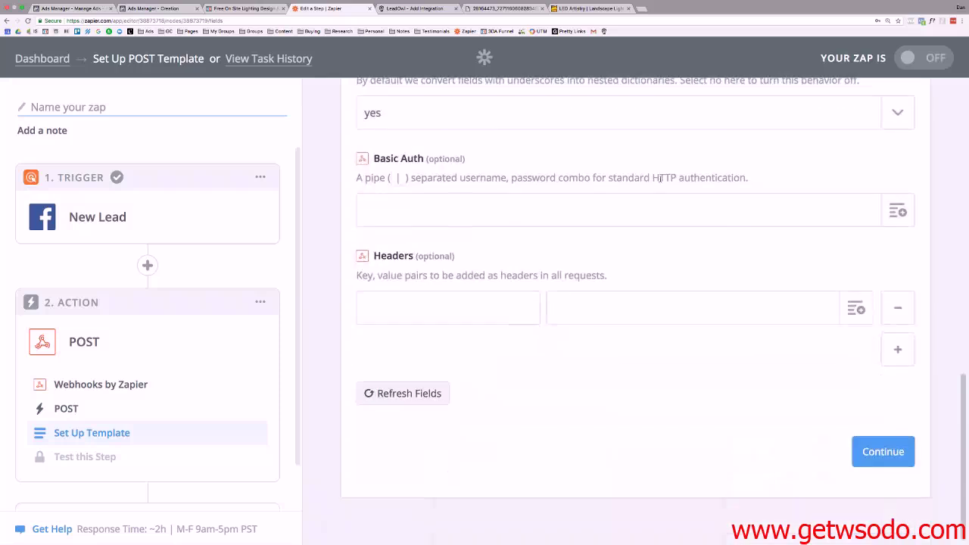
pyautogui.click(895, 457)
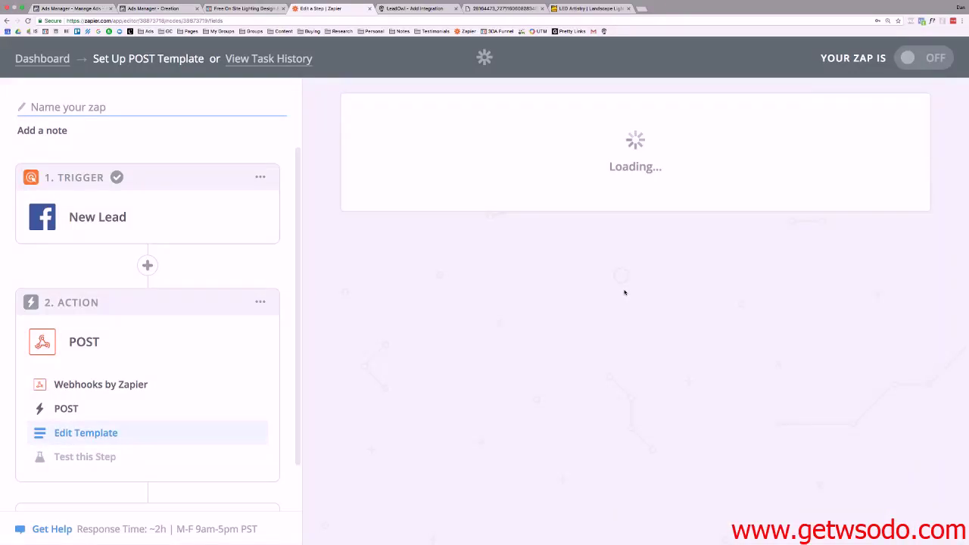
pyautogui.scroll(-5, 598, 289)
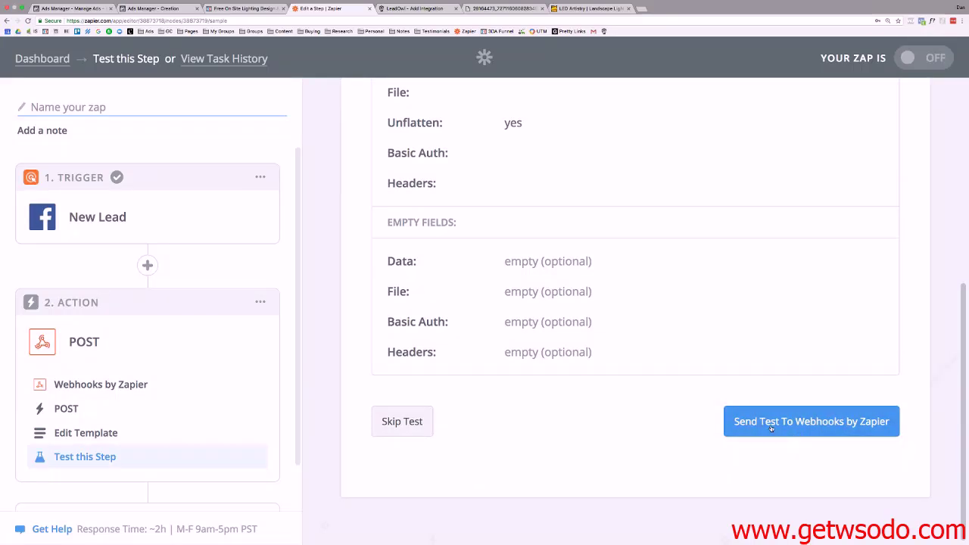
pyautogui.click(787, 424)
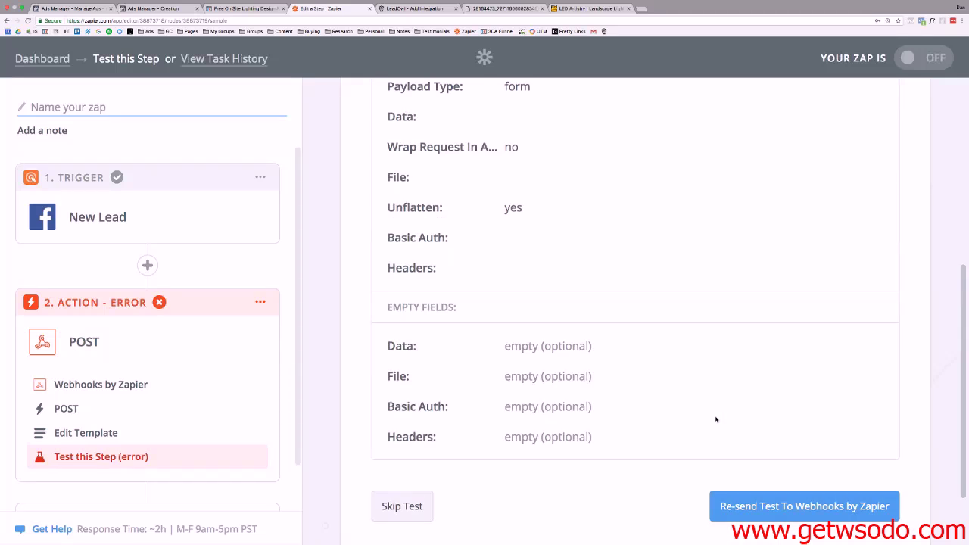
pyautogui.scroll(-2, 716, 420)
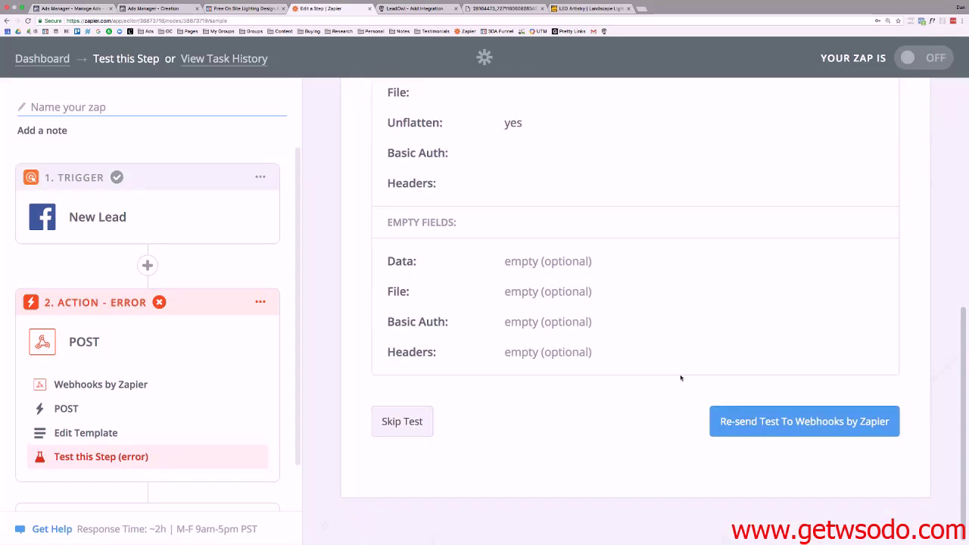
pyautogui.scroll(6, 618, 243)
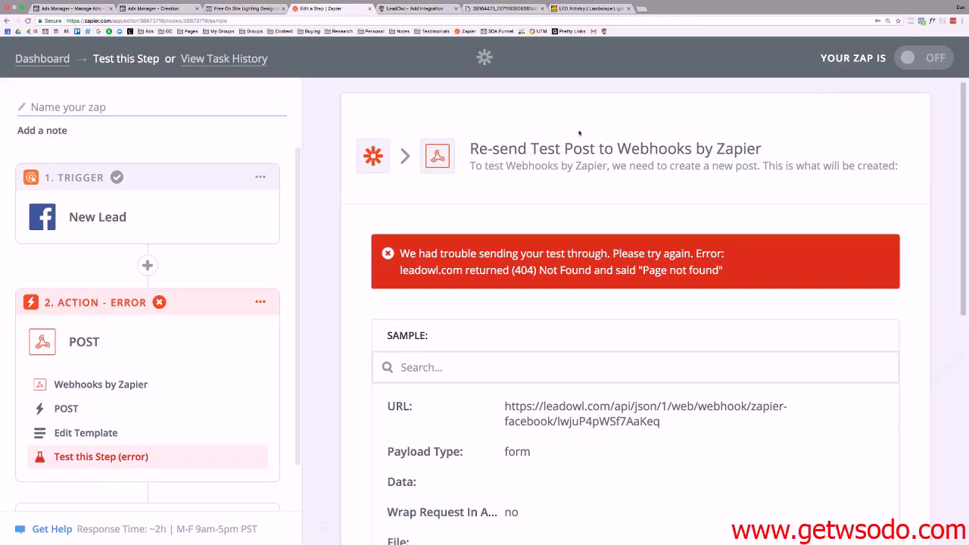
pyautogui.scroll(-1, 530, 174)
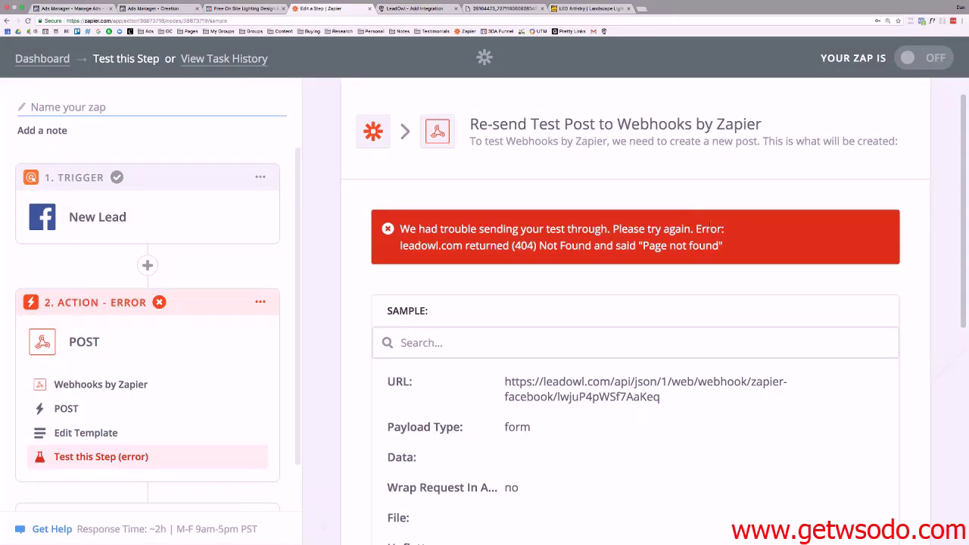
pyautogui.scroll(-1, 654, 312)
# Copy the integration link from LeadOwl again and paste it into the browser's address field on the Zapier page to compare it with the sample URL.
pyautogui.click(416, 9)
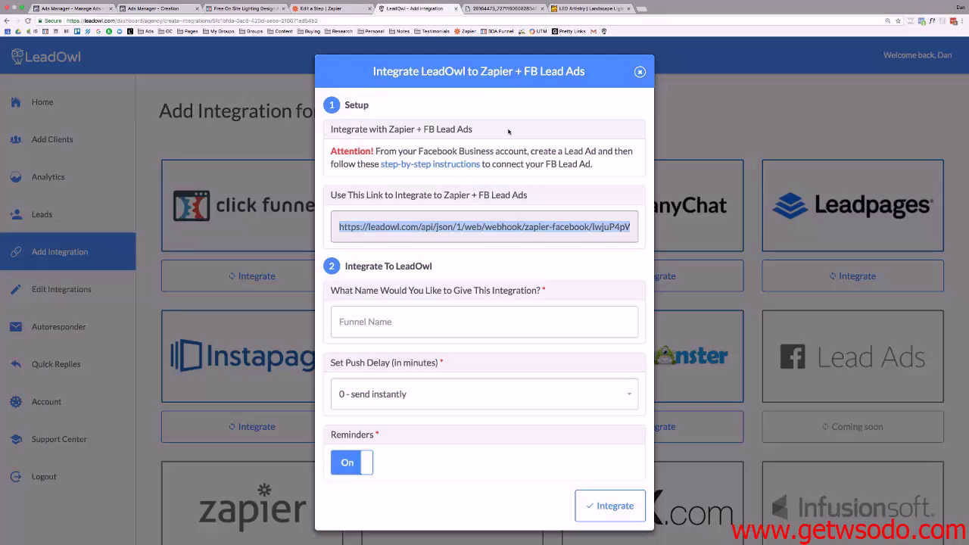
pyautogui.moveTo(523, 225); pyautogui.dragTo(606, 227)
pyautogui.click(600, 227)
pyautogui.tripleClick(599, 228)
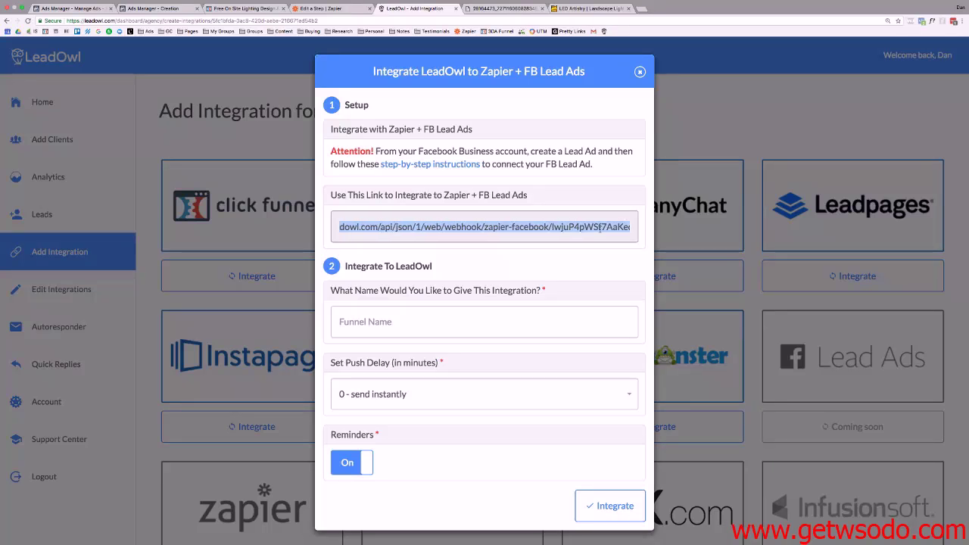
pyautogui.rightClick(507, 225)
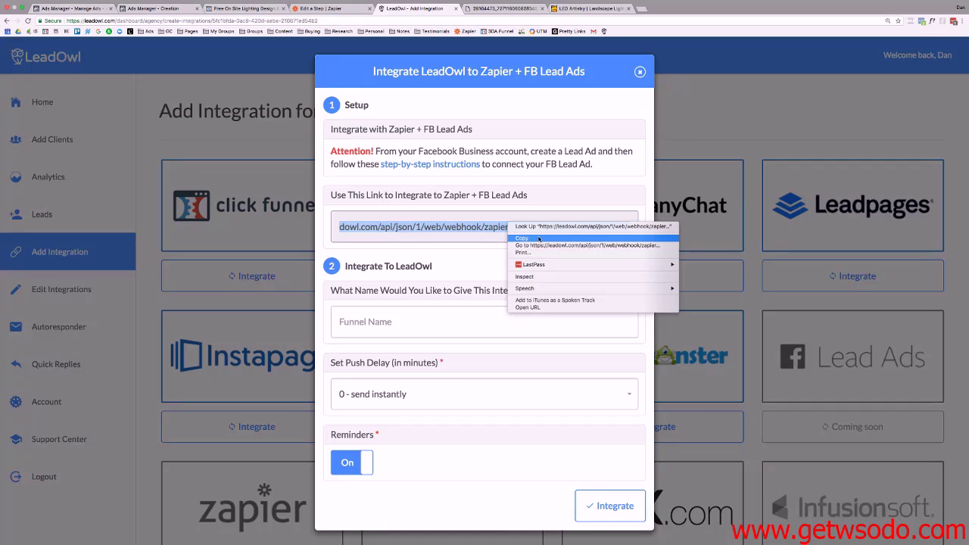
pyautogui.click(539, 239)
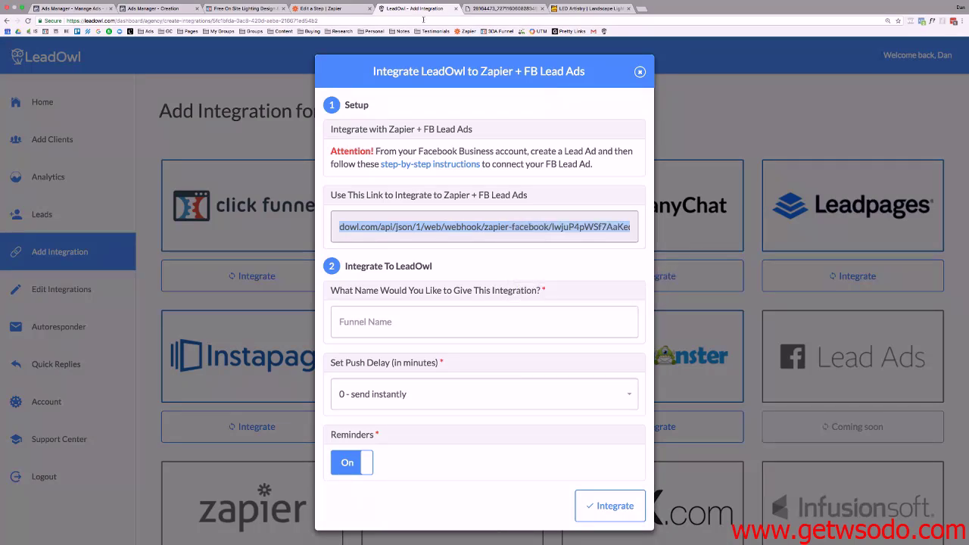
pyautogui.click(322, 8)
pyautogui.scroll(-1, 575, 320)
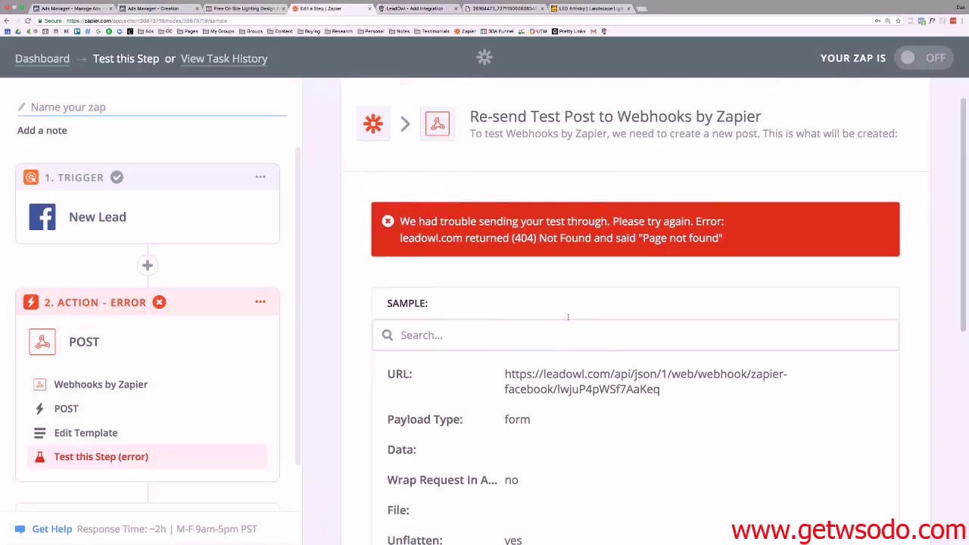
pyautogui.click(381, 21)
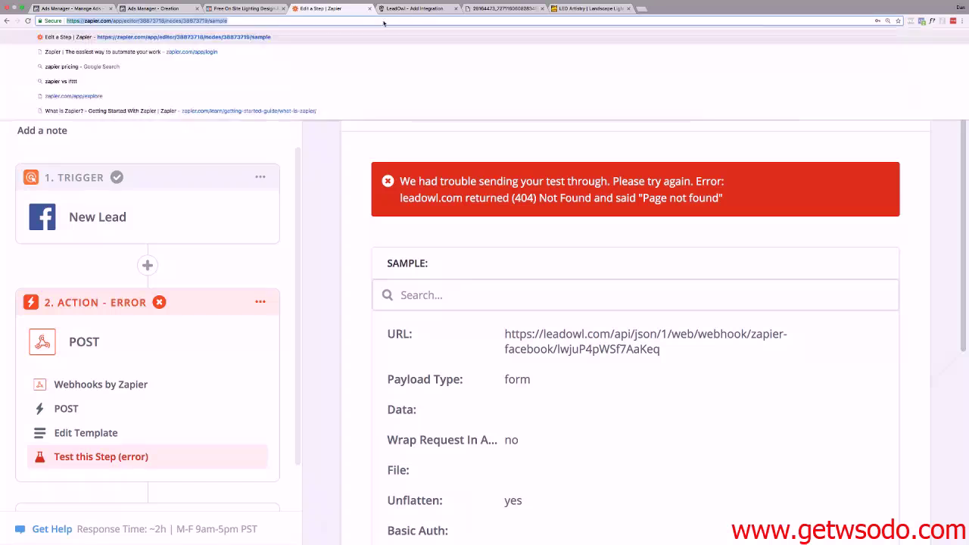
pyautogui.hotkey('ctrl', 'v')
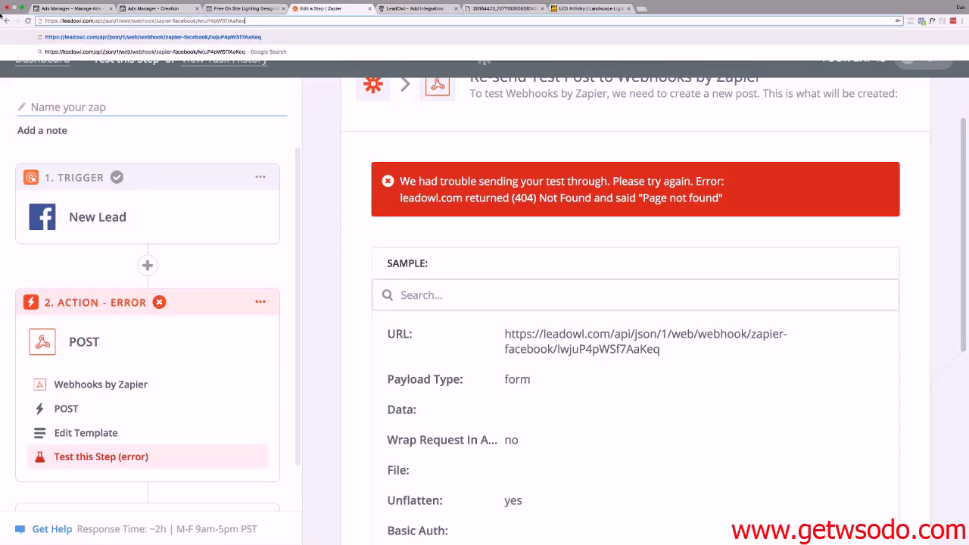
# Leave the pasted address unopened and re-send the test to Webhooks by Zapier.
pyautogui.click(575, 349)
pyautogui.scroll(-5, 545, 318)
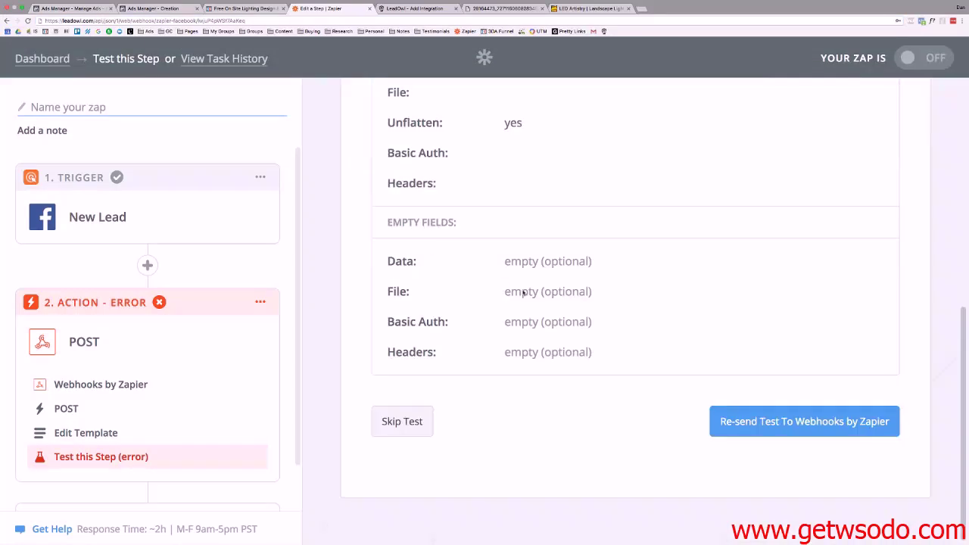
pyautogui.click(776, 418)
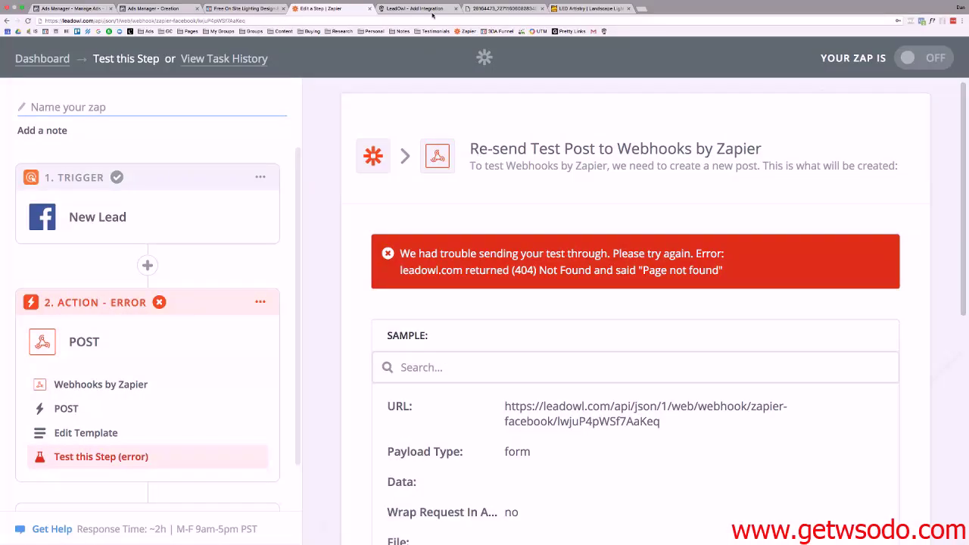
# Switch to Facebook Ads Manager, review the LED Artistry lead ad with LED Demo Form selected, and confirm it for publishing.
pyautogui.click(155, 17)
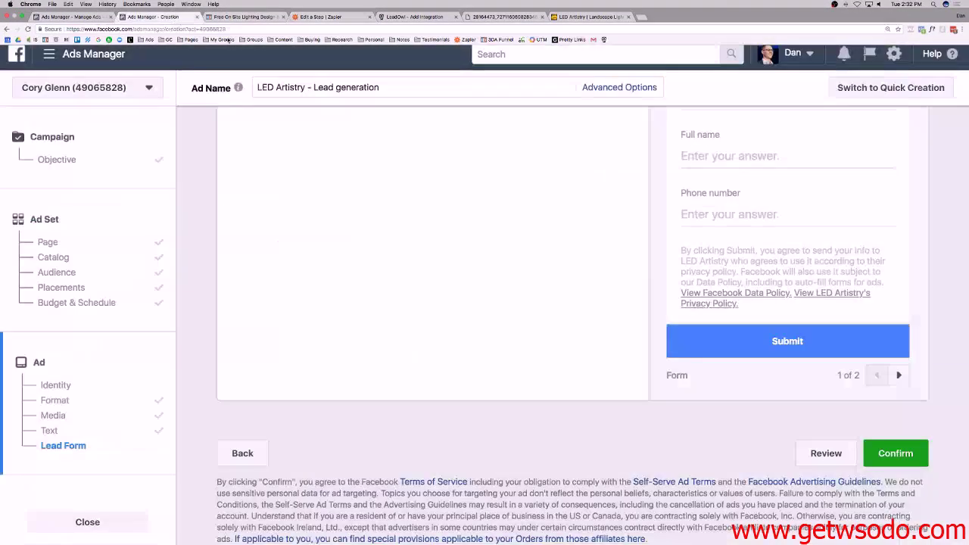
pyautogui.scroll(10, 583, 282)
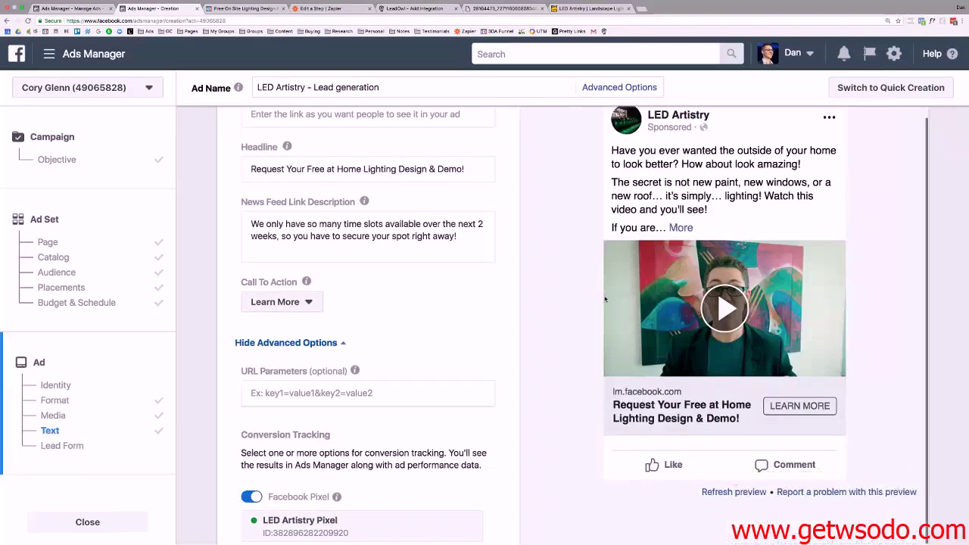
pyautogui.scroll(-5, 524, 301)
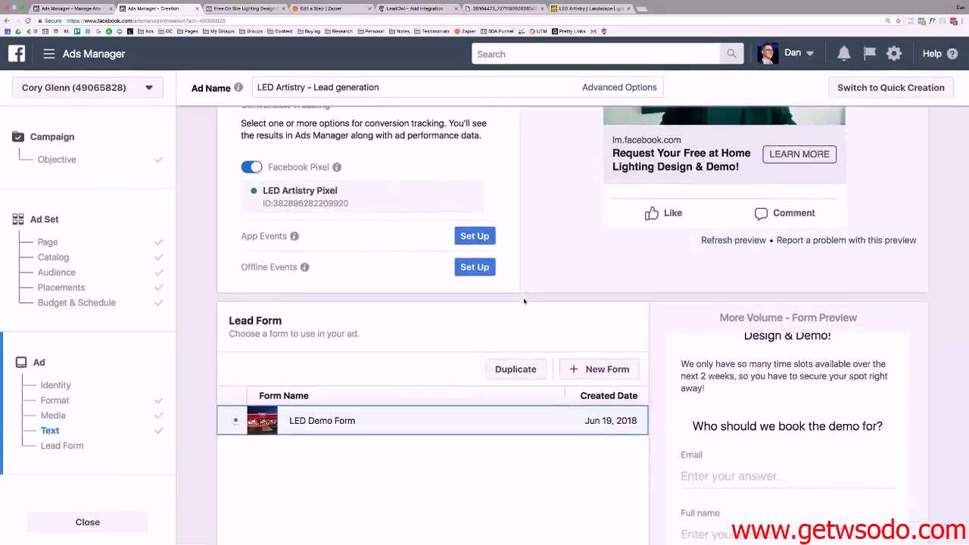
pyautogui.scroll(-10, 524, 301)
pyautogui.click(867, 458)
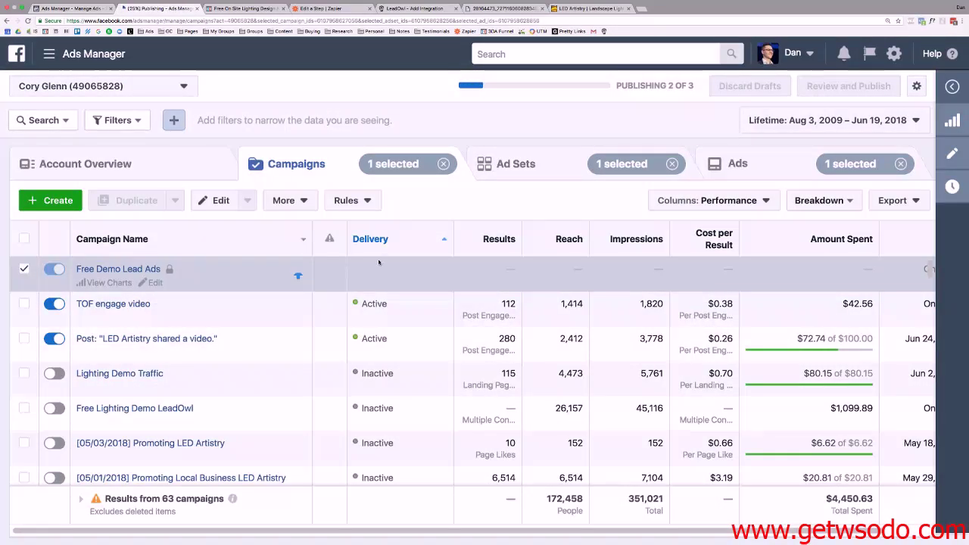
# Return to the zap in Zapier and re-send the POST action's test to Webhooks by Zapier.
pyautogui.click(322, 9)
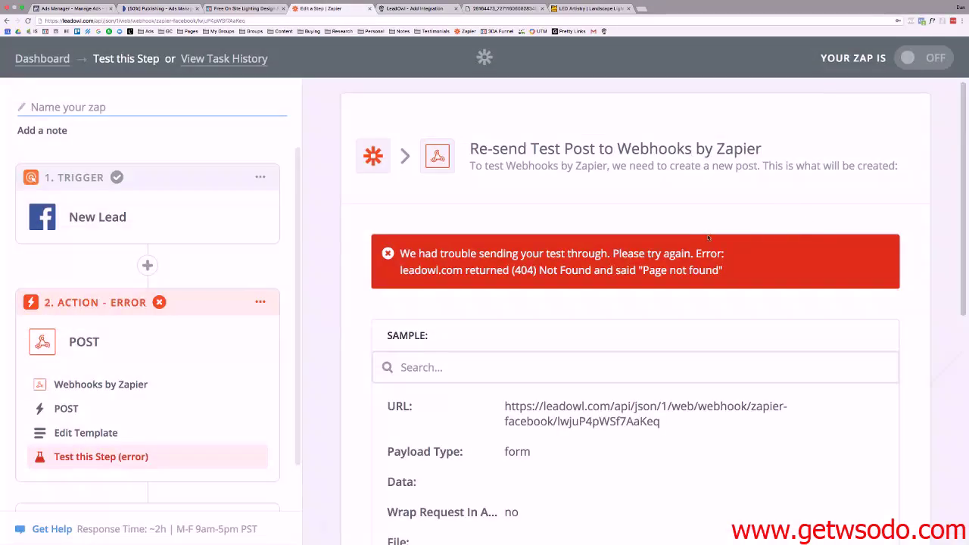
pyautogui.scroll(-10, 724, 246)
pyautogui.click(815, 432)
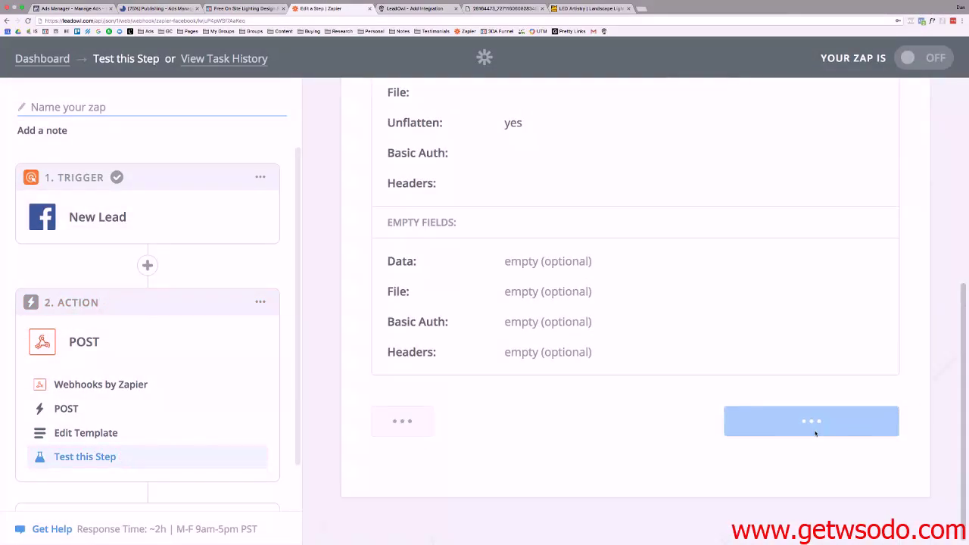
# Expand the zap's New Lead trigger and reopen its Facebook Lead Ads app selection.
pyautogui.click(138, 217)
pyautogui.click(120, 220)
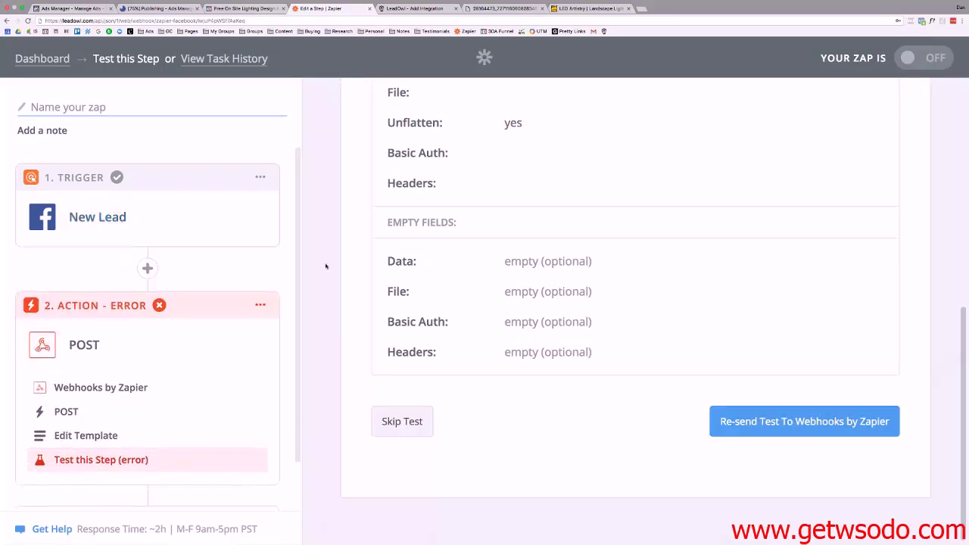
pyautogui.click(123, 219)
pyautogui.click(107, 259)
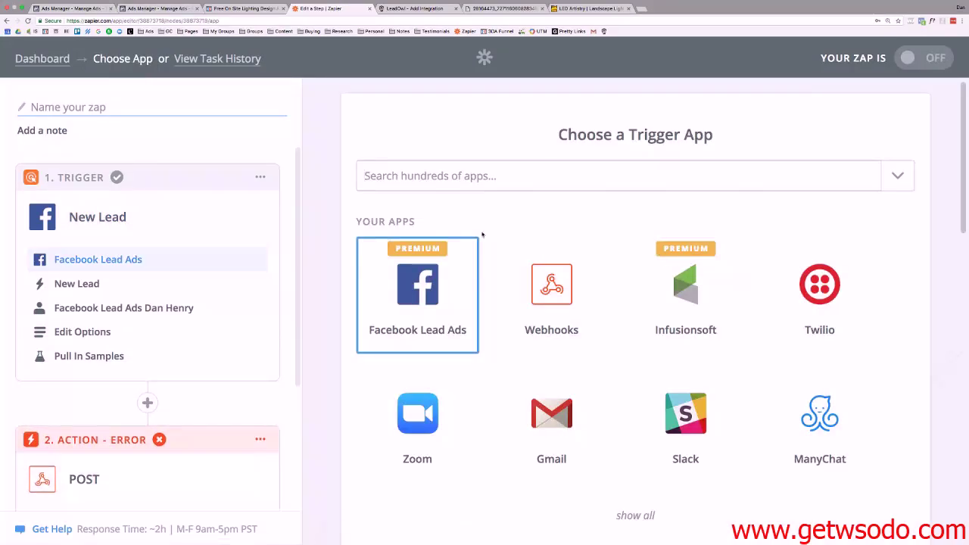
# Keep Facebook Lead Ads, the New Lead trigger and the first connected account, and continue to the trigger options.
pyautogui.scroll(-12, 597, 200)
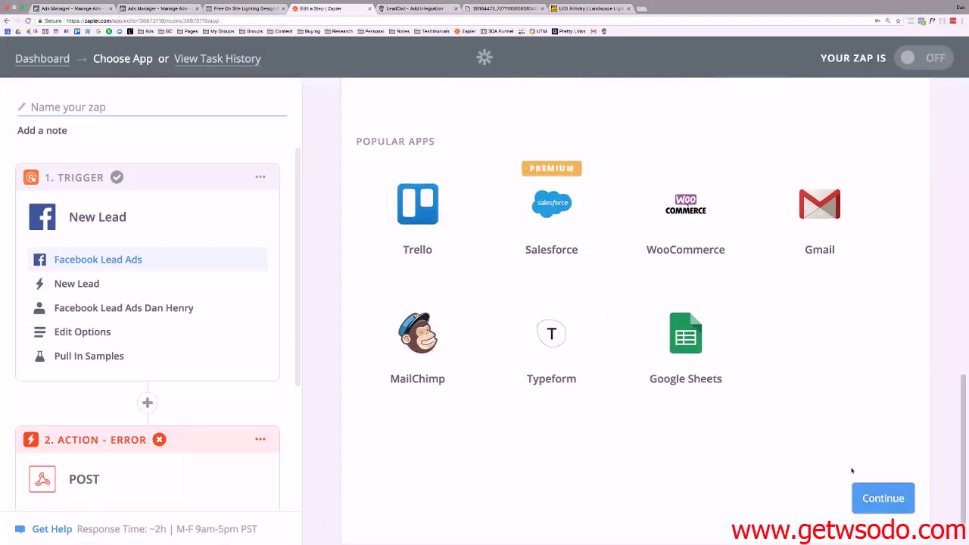
pyautogui.click(869, 453)
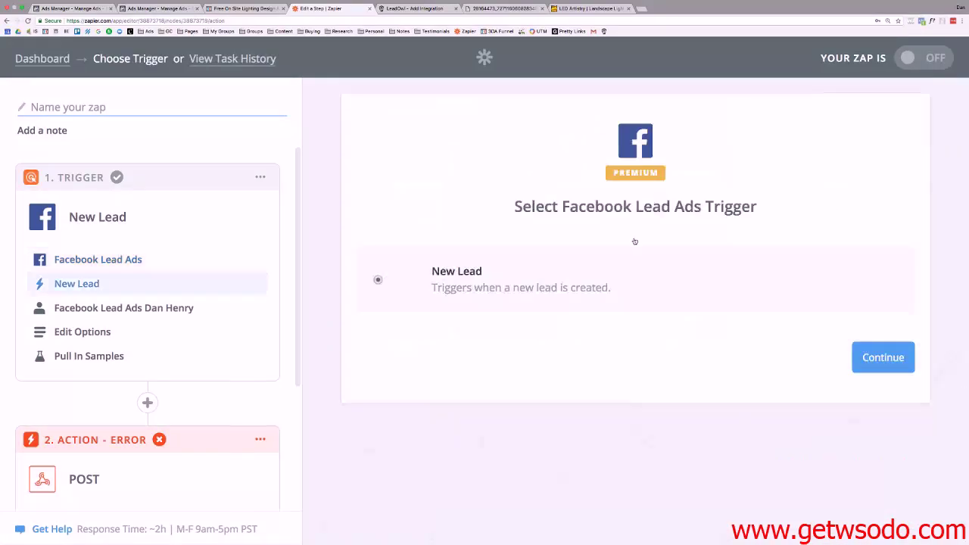
pyautogui.click(880, 368)
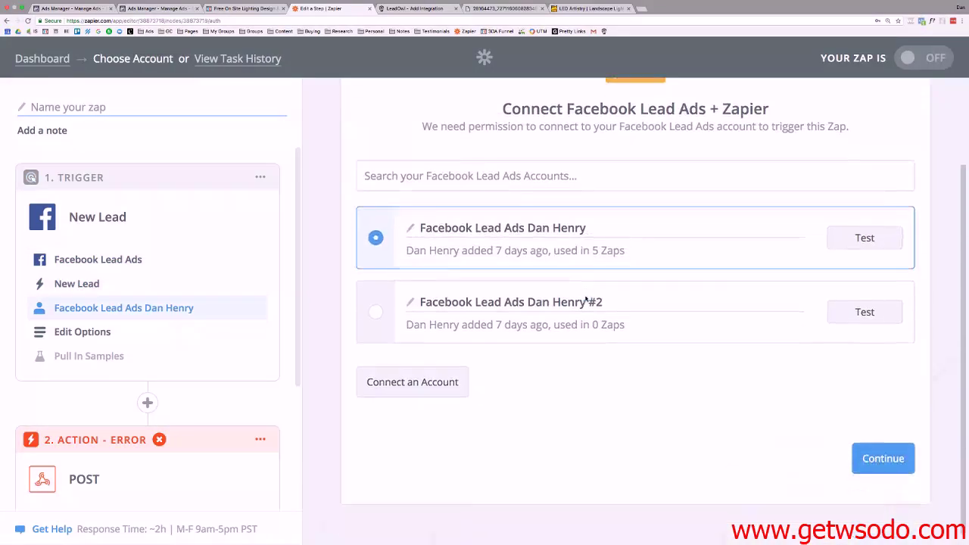
pyautogui.click(883, 458)
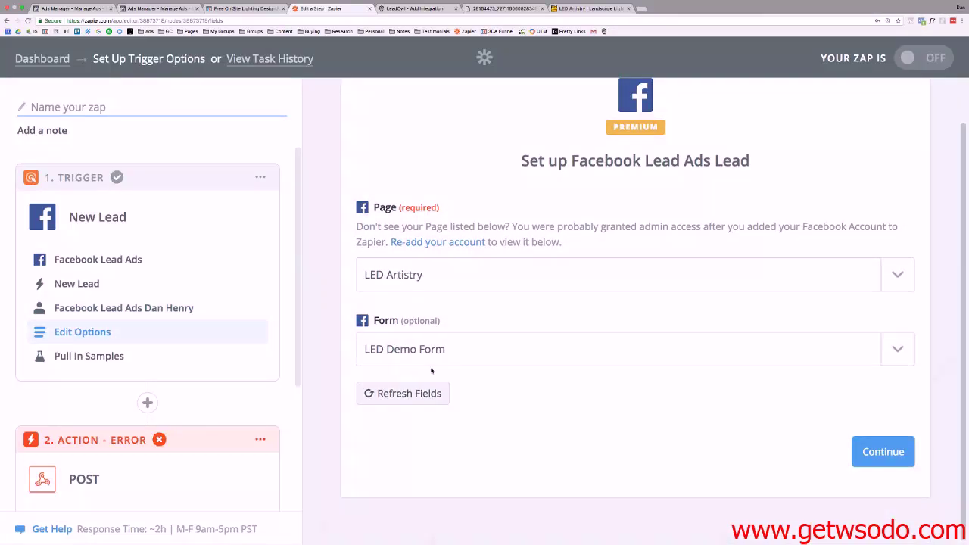
# Reselect LED Demo Form as the form for the LED Artistry page and continue to the trigger samples.
pyautogui.click(501, 358)
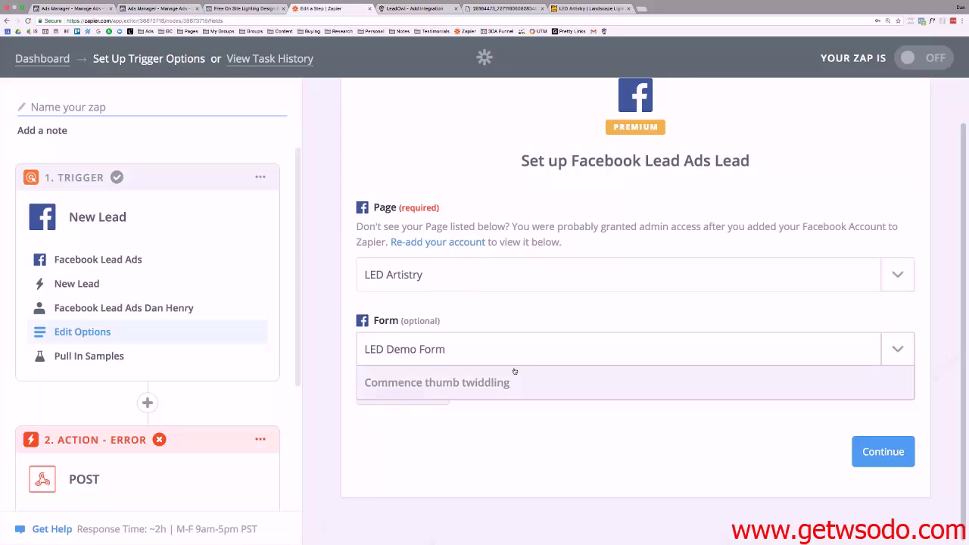
pyautogui.scroll(-2, 512, 370)
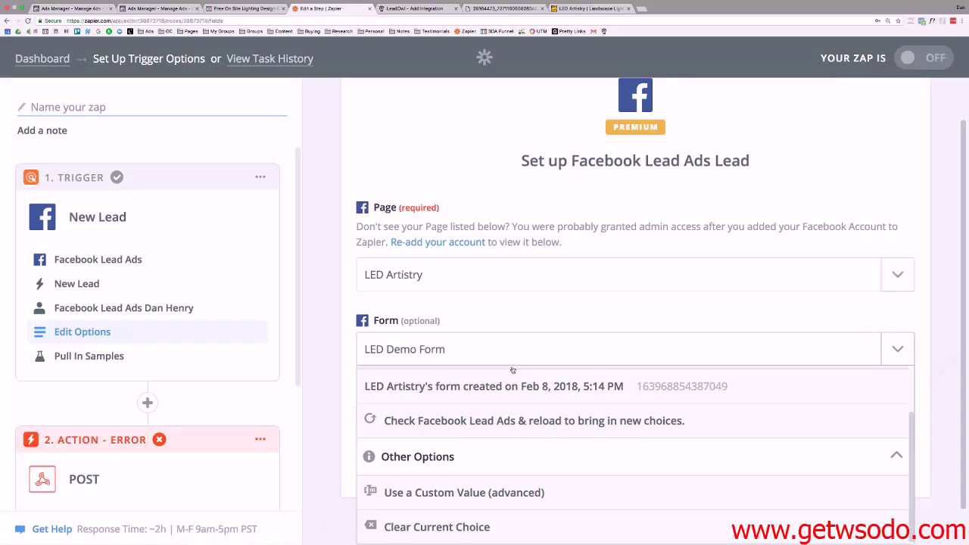
pyautogui.scroll(2, 512, 370)
pyautogui.click(512, 411)
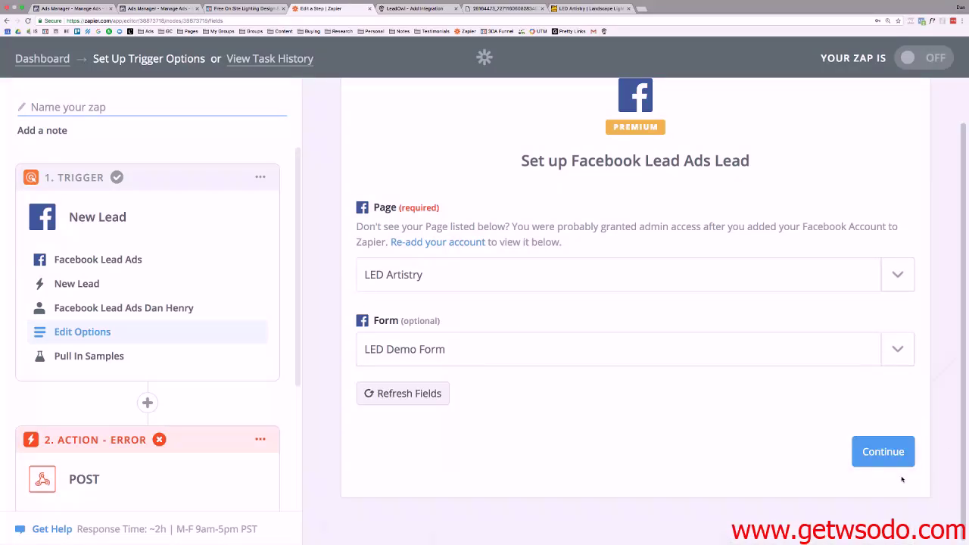
pyautogui.click(883, 462)
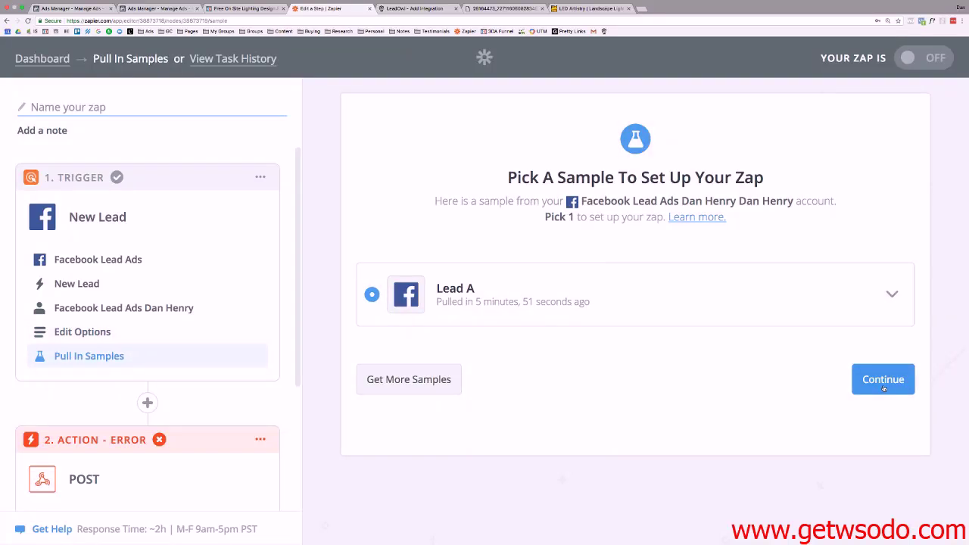
# Expand the Lead A sample, check its lead fields, and continue with it to the action setup.
pyautogui.click(892, 295)
pyautogui.scroll(-3, 735, 324)
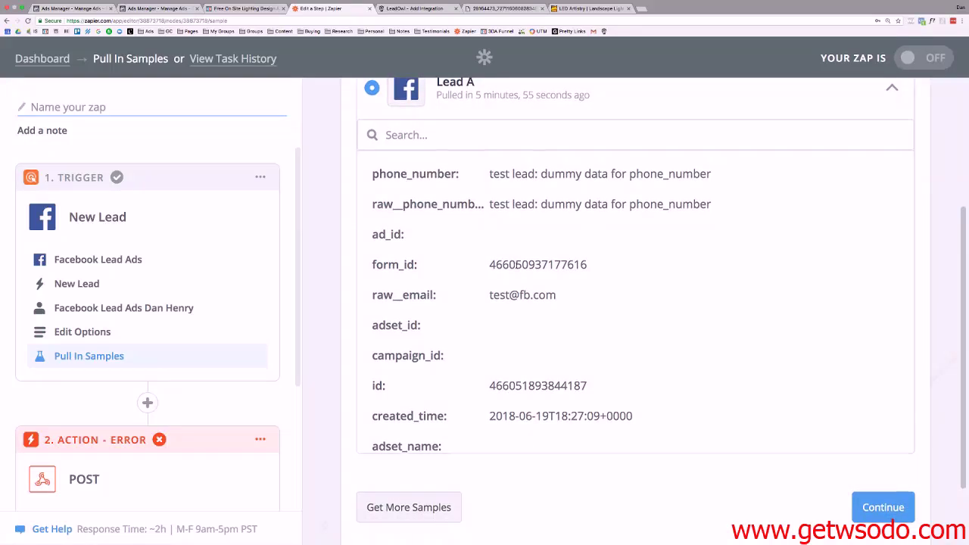
pyautogui.scroll(2, 512, 415)
pyautogui.scroll(-5, 517, 271)
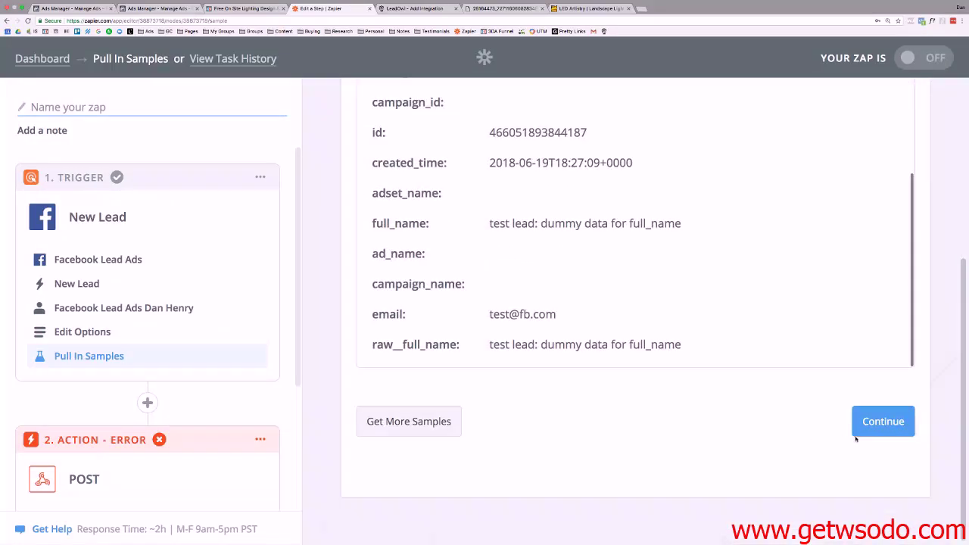
pyautogui.click(879, 424)
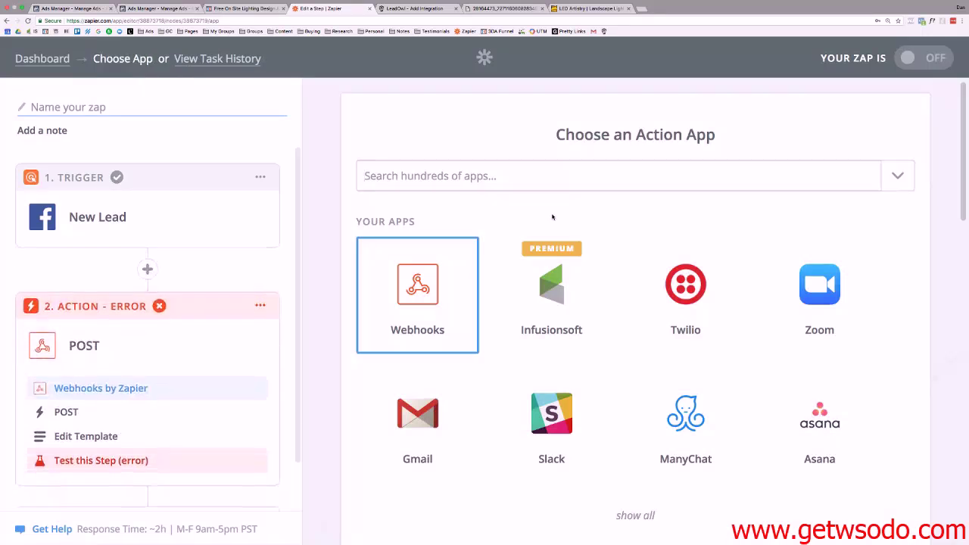
# Keep Webhooks as the action app, copy the Zapier + FB Lead Ads link from LeadOwl, and return to the zap.
pyautogui.scroll(-2, 448, 254)
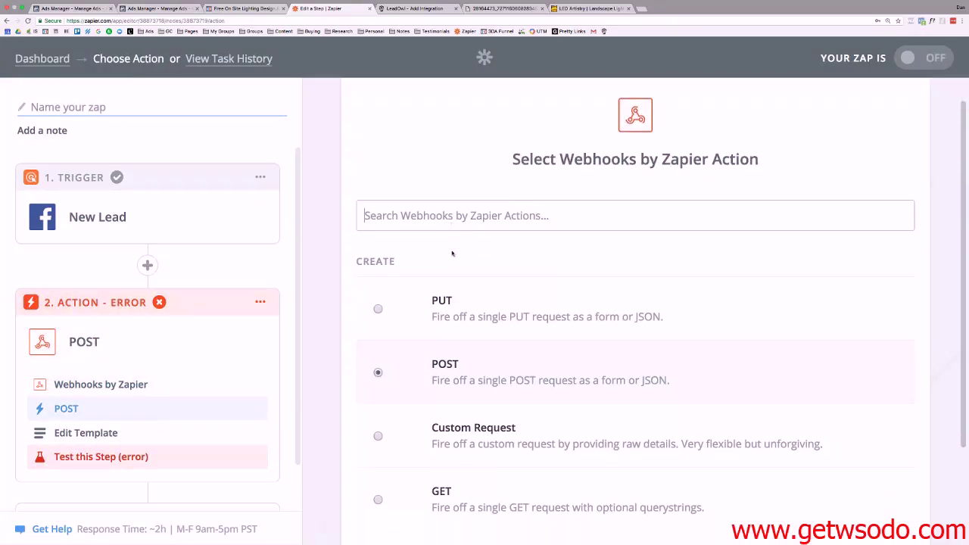
pyautogui.click(409, 9)
pyautogui.click(454, 227)
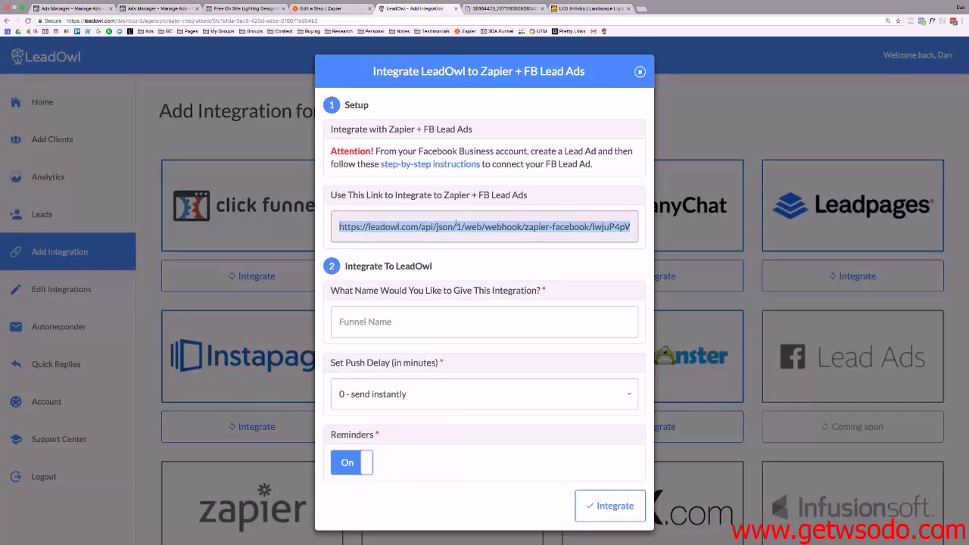
pyautogui.rightClick(457, 228)
pyautogui.click(472, 242)
pyautogui.hotkey('ctrl', 'shift', 'Tab')
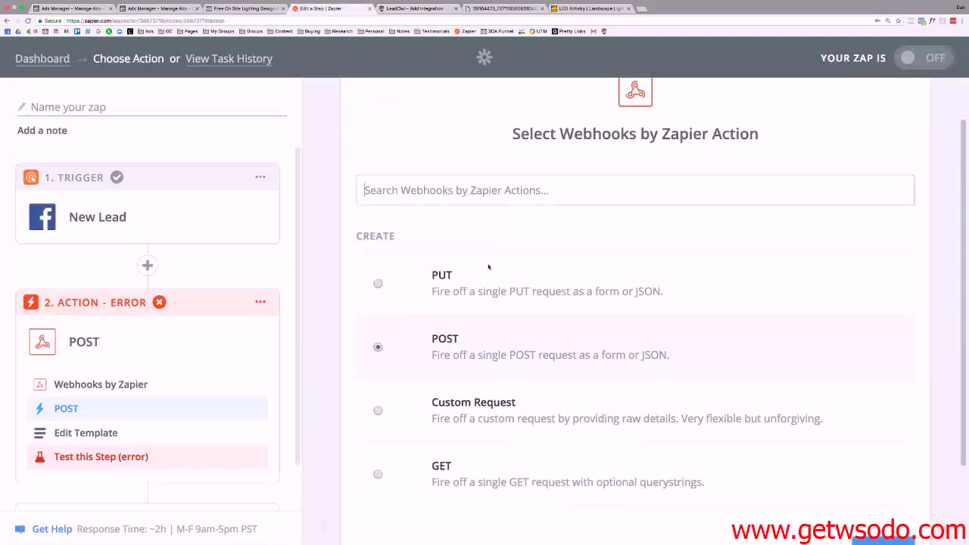
# Try the copied LeadOwl webhook link in the Webhooks by Zapier action search and clear it.
pyautogui.rightClick(444, 192)
pyautogui.click(460, 238)
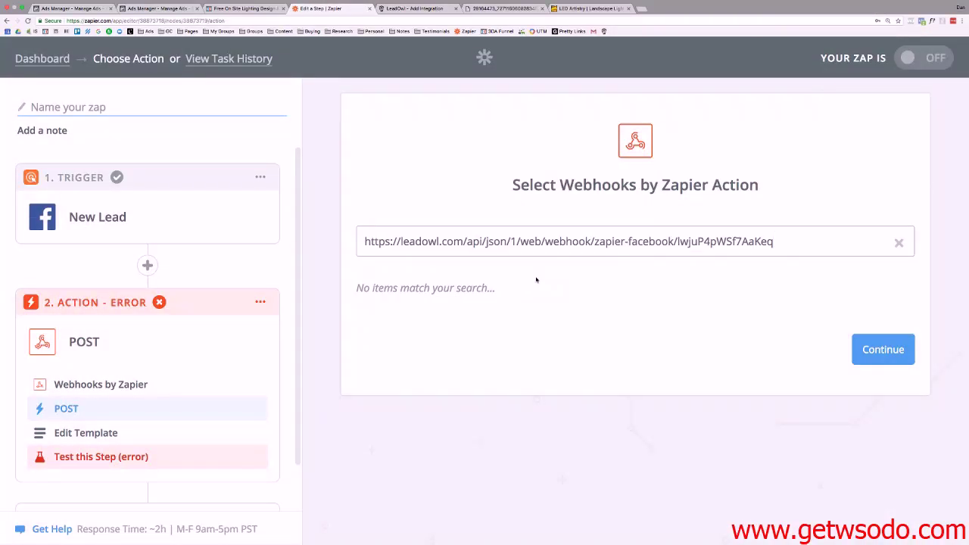
pyautogui.tripleClick(527, 245)
pyautogui.press('BackSpace')
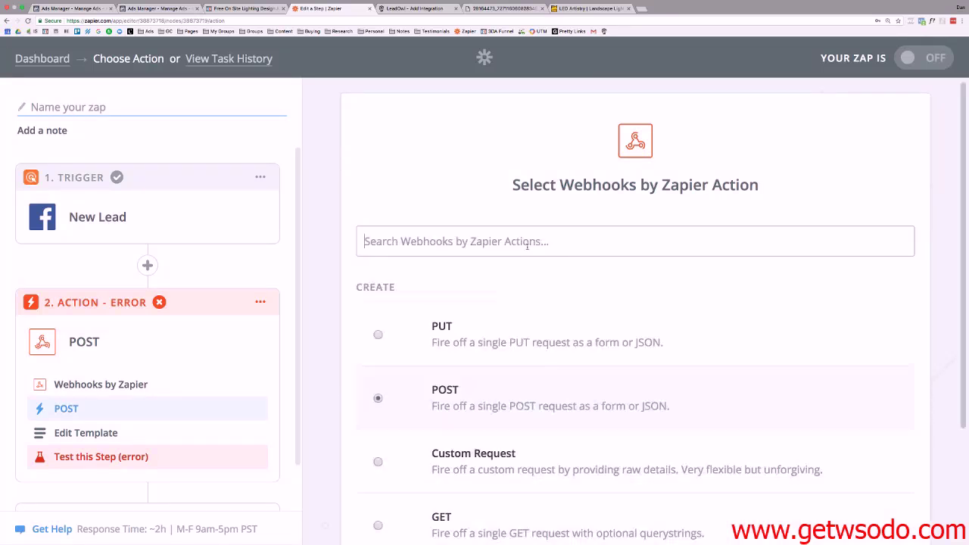
pyautogui.scroll(-3, 493, 241)
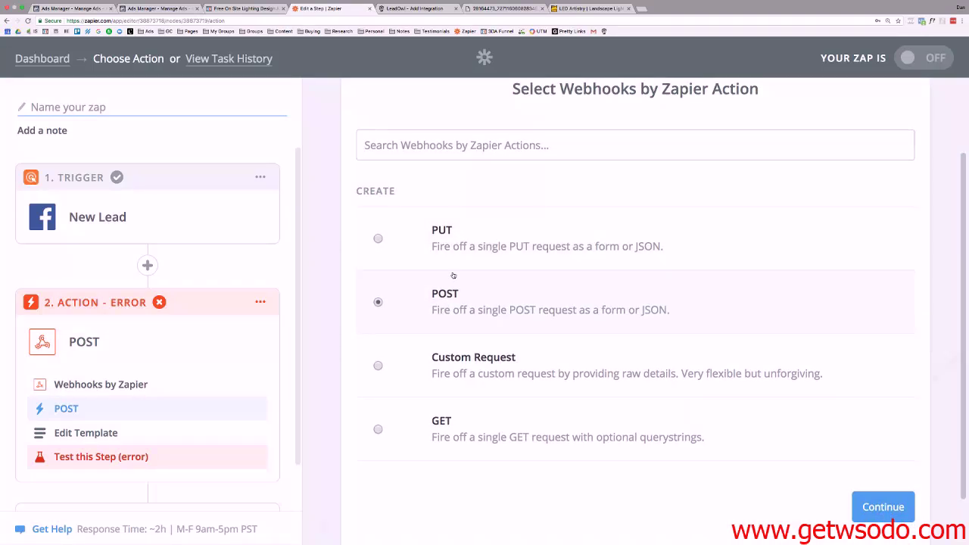
pyautogui.click(461, 148)
pyautogui.hotkey('ctrl', 'v')
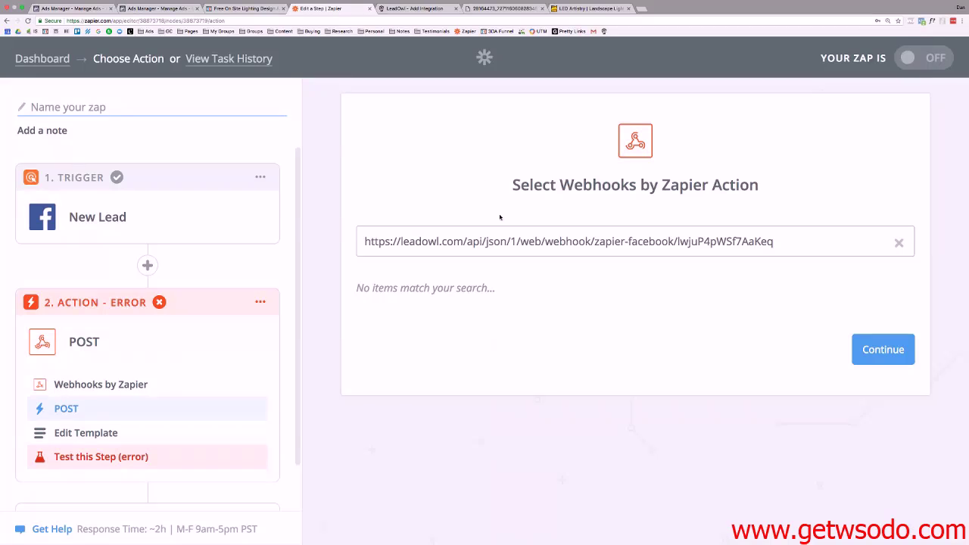
pyautogui.click(898, 244)
pyautogui.scroll(-3, 595, 308)
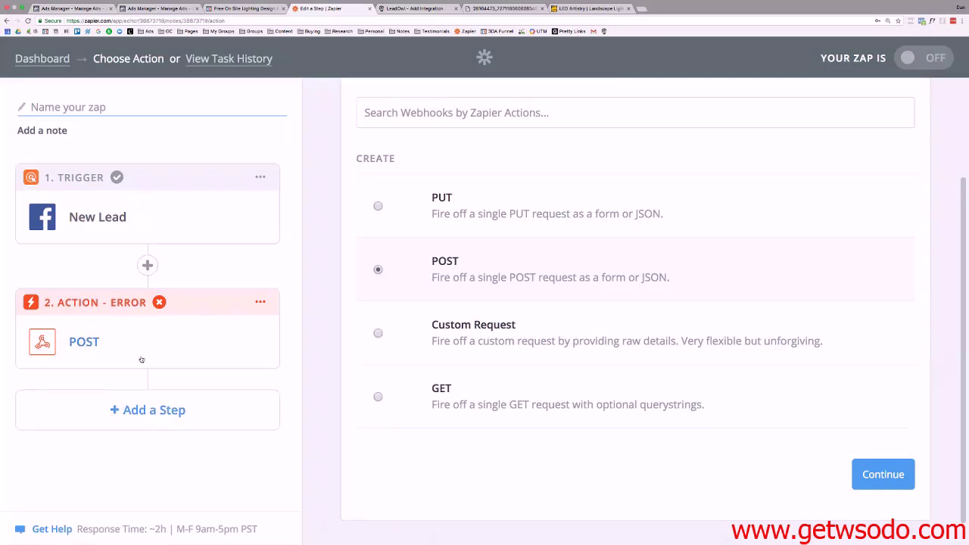
# Delete the failing POST action from the zap.
pyautogui.click(260, 302)
pyautogui.click(201, 359)
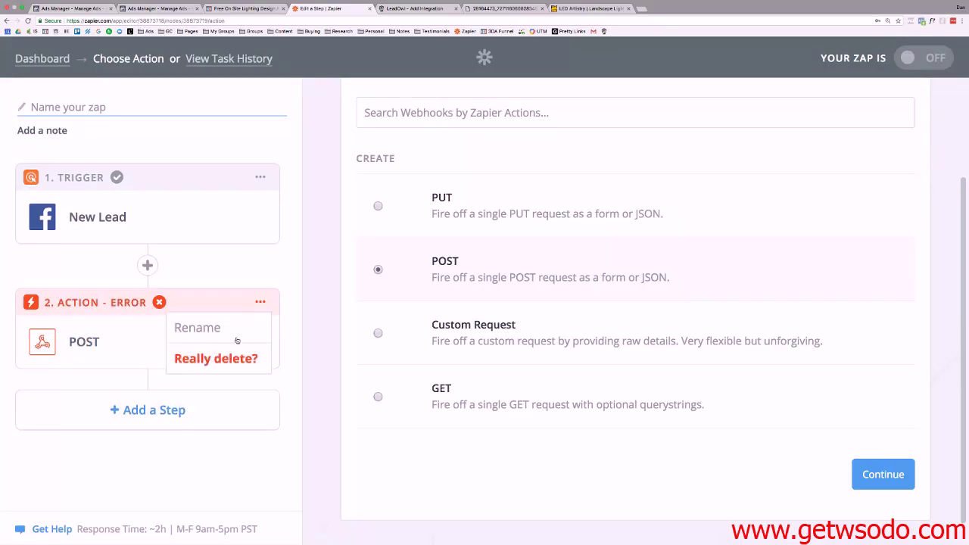
pyautogui.click(239, 366)
# Add a new action step to the zap and choose Webhooks by Zapier as its app.
pyautogui.click(214, 300)
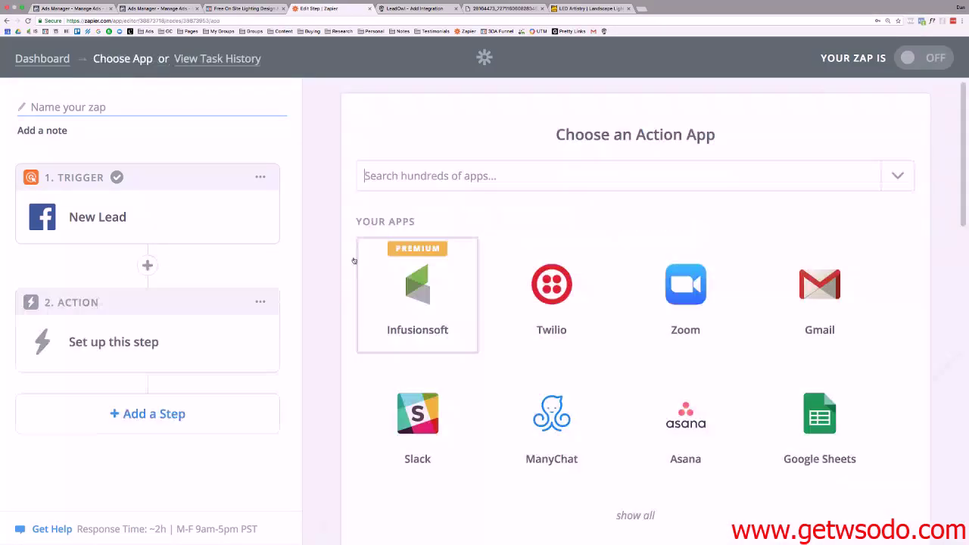
pyautogui.click(511, 169)
pyautogui.write('weboo')
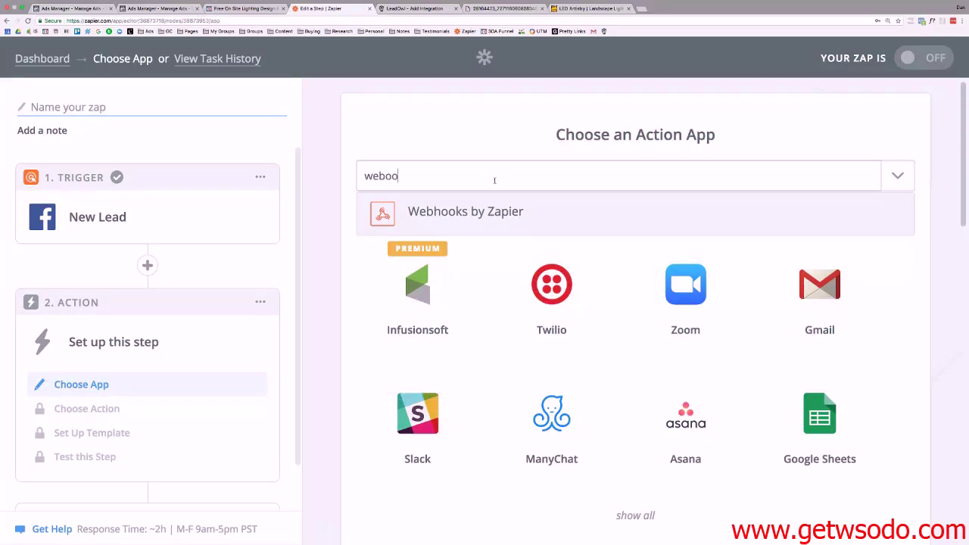
pyautogui.click(461, 220)
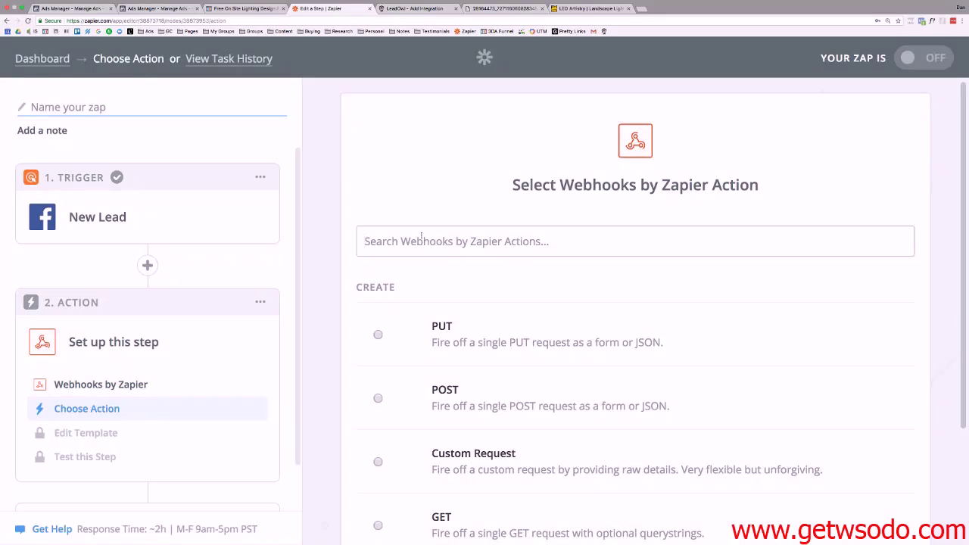
# Choose POST as the Webhooks by Zapier action and save it to continue to its template.
pyautogui.click(377, 396)
pyautogui.scroll(-3, 423, 244)
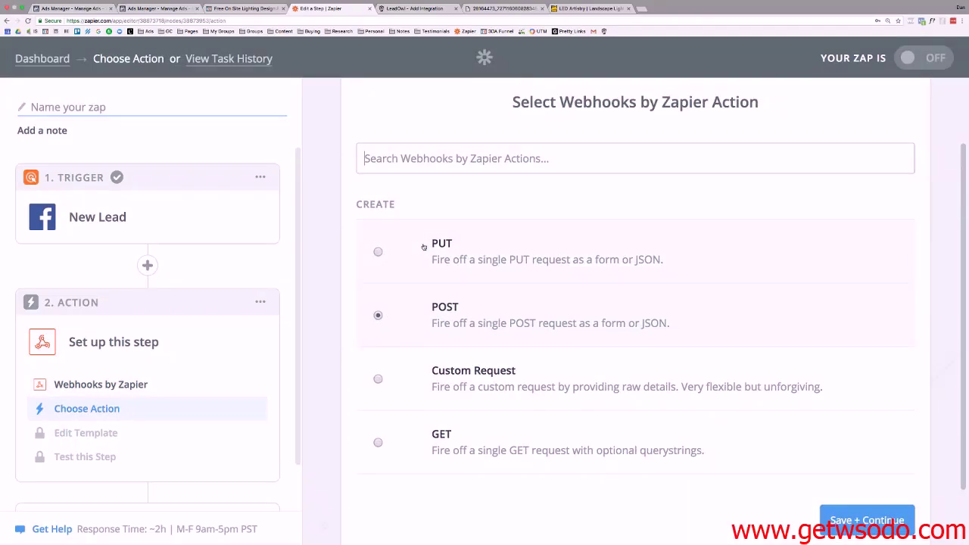
pyautogui.scroll(-2, 556, 341)
pyautogui.scroll(4, 555, 341)
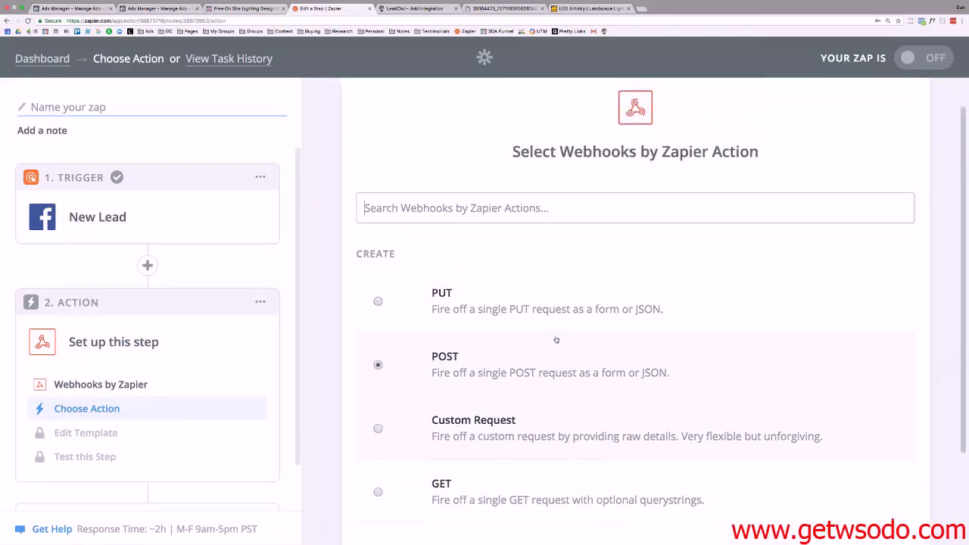
pyautogui.press('super+v')
pyautogui.press('super+z')
pyautogui.scroll(-3, 556, 341)
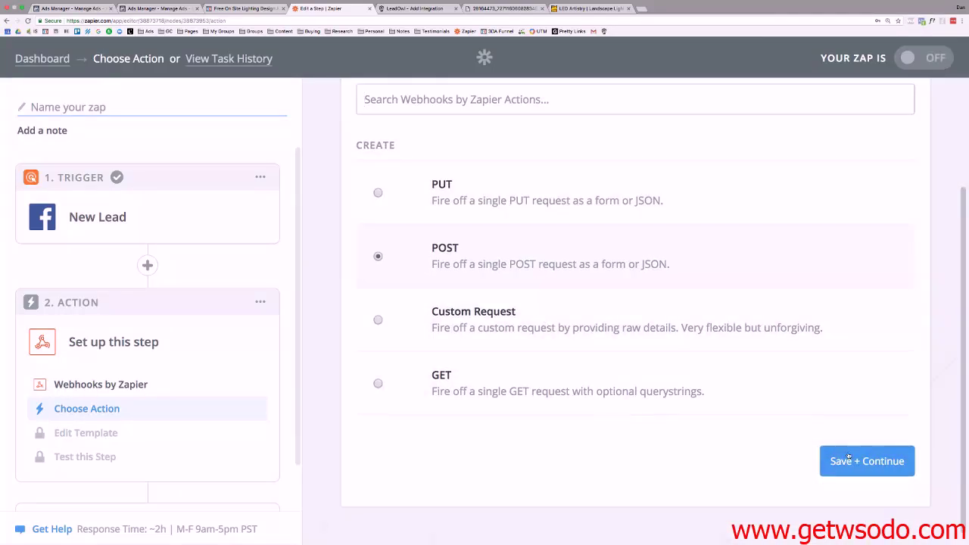
pyautogui.click(850, 458)
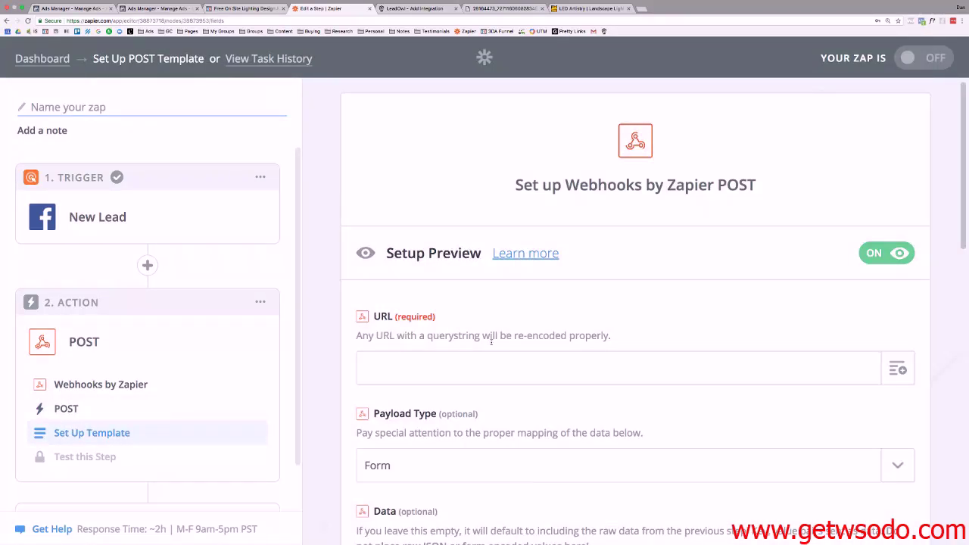
# Paste the copied LeadOwl webhook link as the POST URL and continue with the Form payload type.
pyautogui.scroll(-3, 490, 341)
pyautogui.click(434, 251)
pyautogui.rightClick(382, 248)
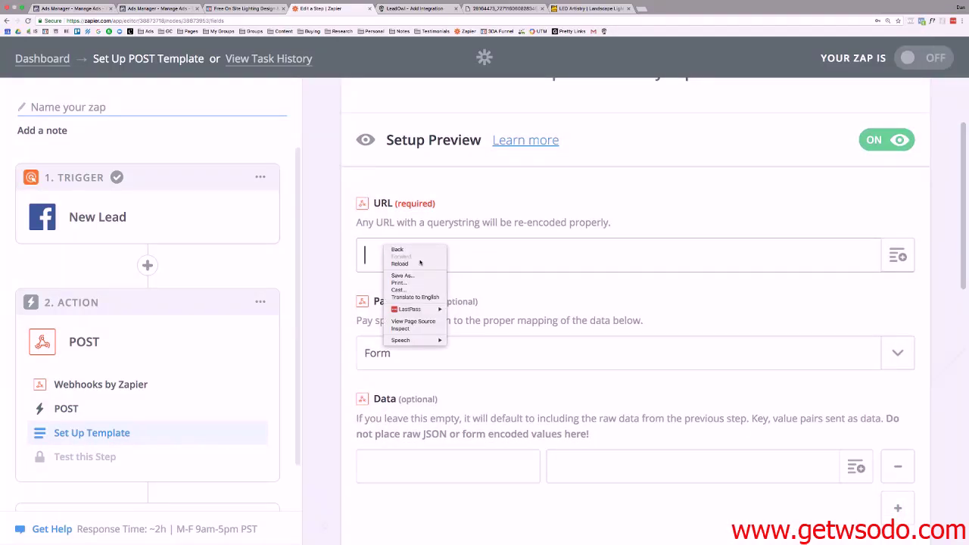
pyautogui.click(412, 254)
pyautogui.hotkey('ctrl', 'v')
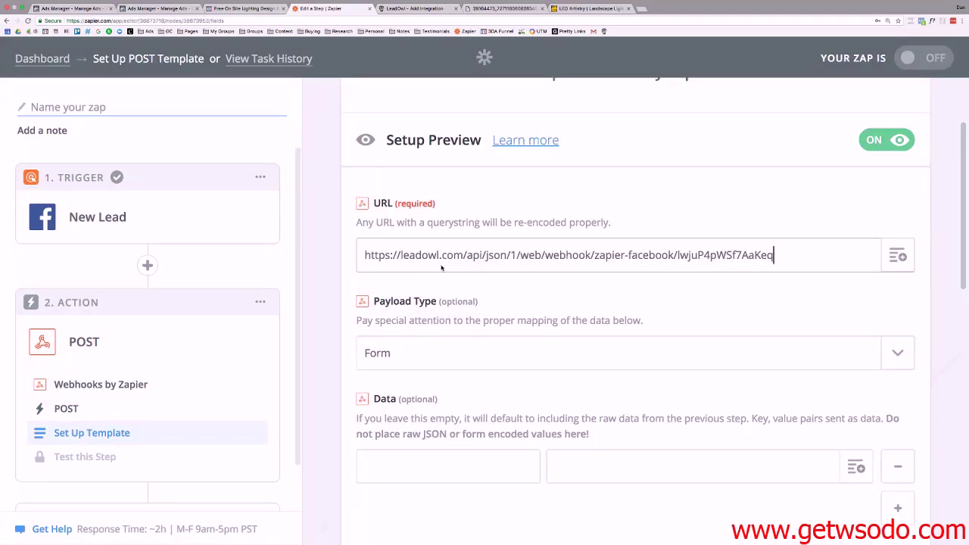
pyautogui.scroll(-8, 442, 261)
pyautogui.scroll(-10, 441, 266)
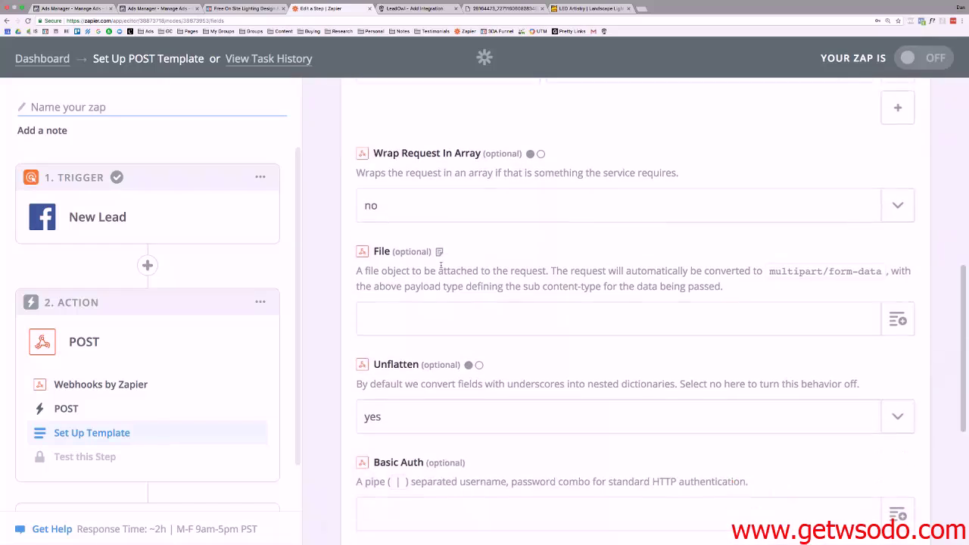
pyautogui.click(877, 452)
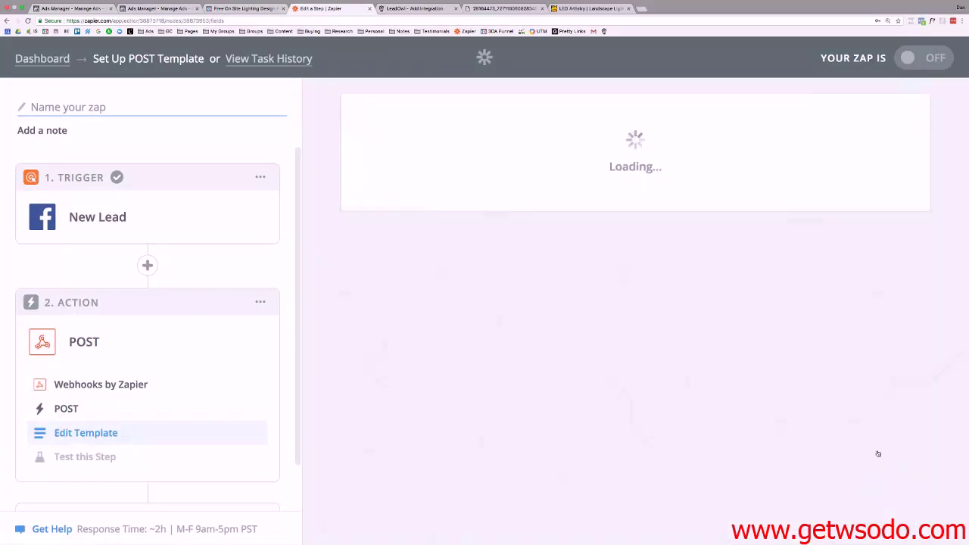
# Send the new POST action's test to Webhooks by Zapier and review the test page.
pyautogui.scroll(-9, 535, 388)
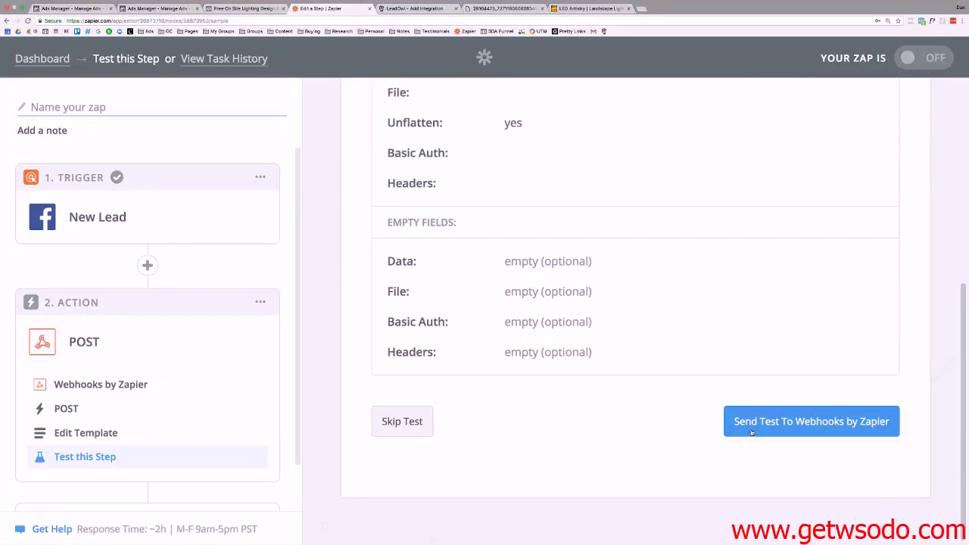
pyautogui.click(757, 428)
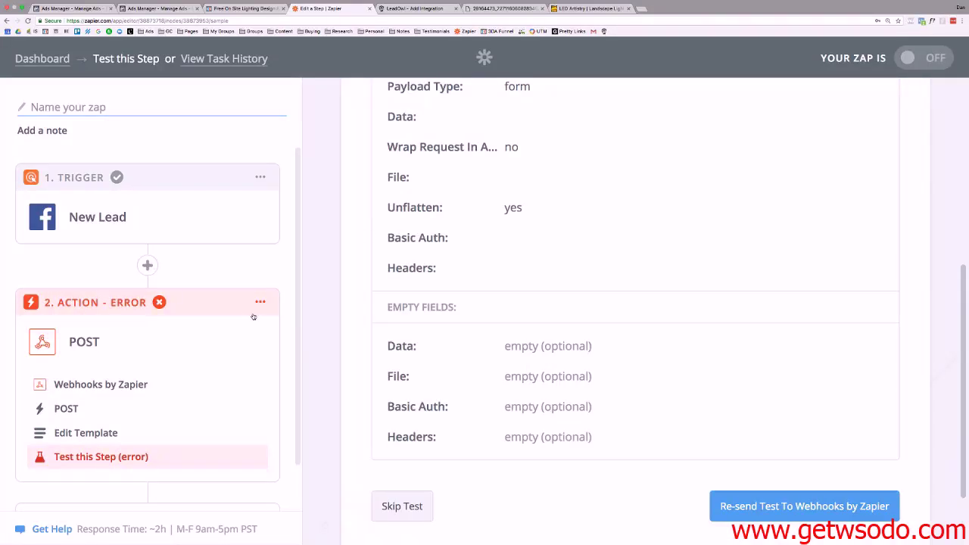
pyautogui.scroll(-1, 292, 324)
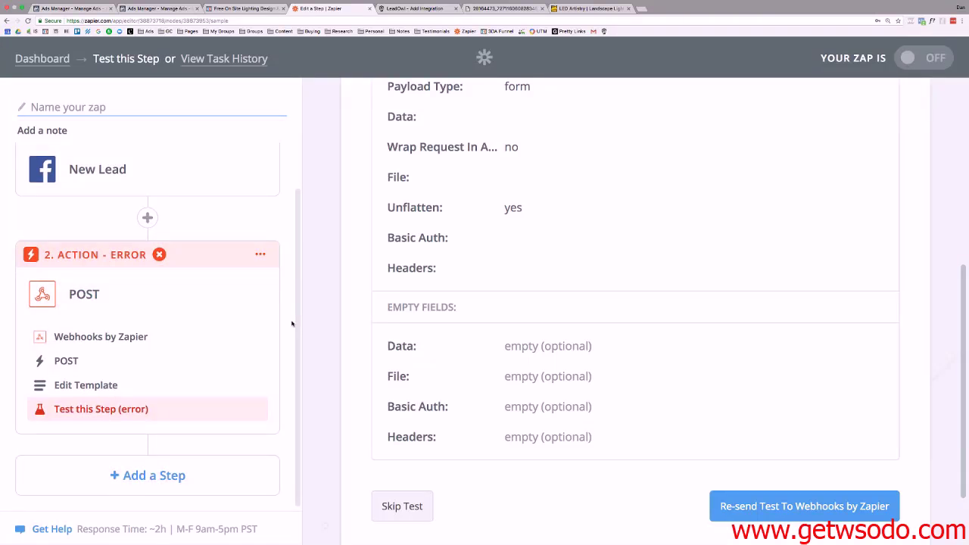
pyautogui.scroll(-2, 610, 369)
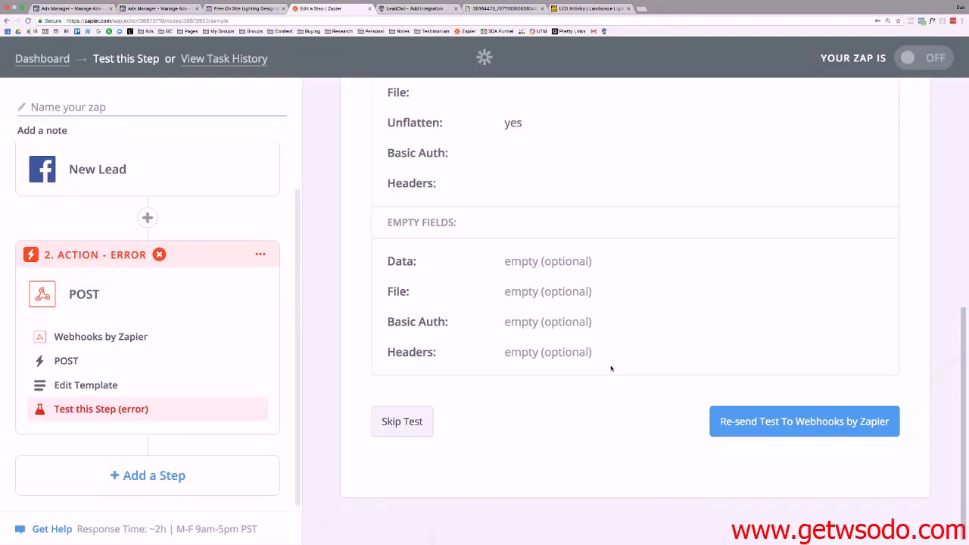
# In LeadOwl, name the Zapier + FB Lead Ads integration "LED Demo FOrm" and submit it.
pyautogui.scroll(2, 611, 369)
pyautogui.click(418, 9)
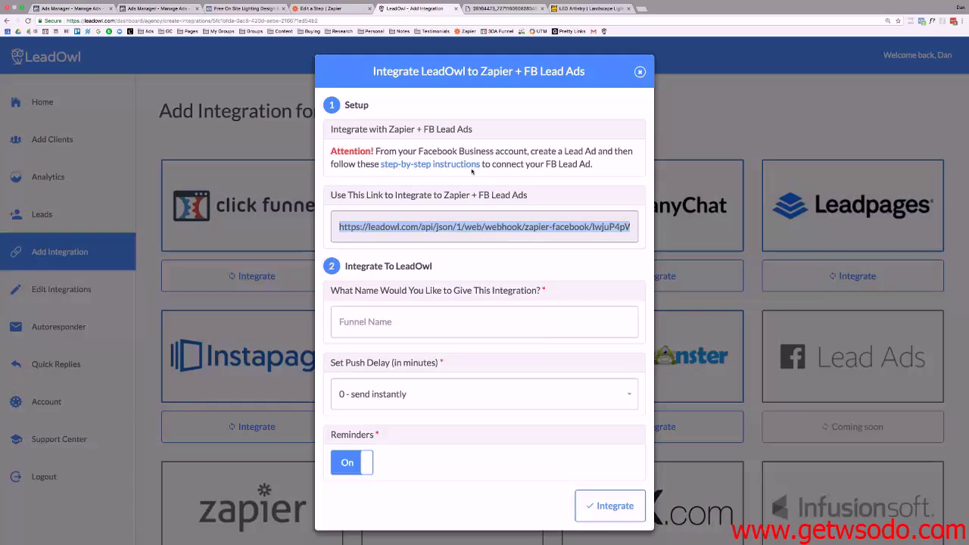
pyautogui.scroll(-1, 507, 238)
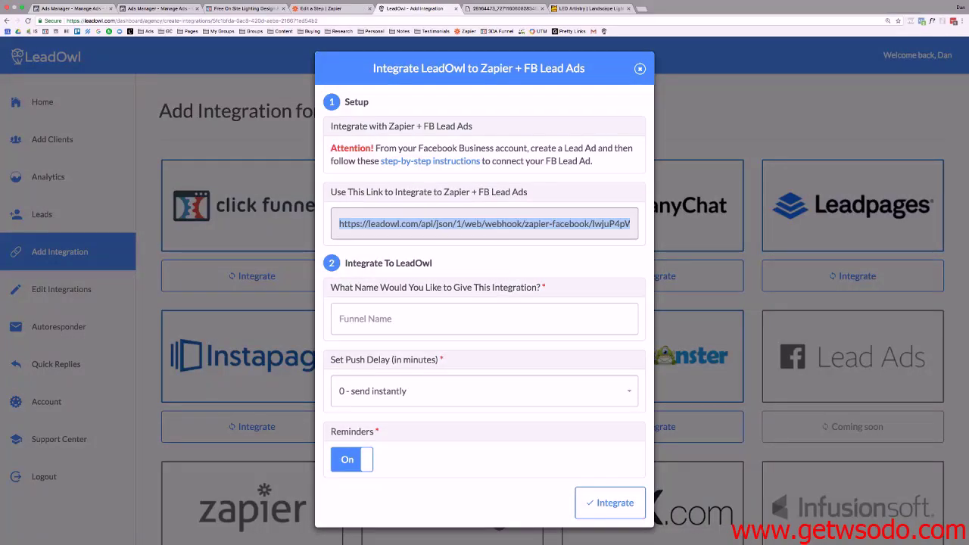
pyautogui.click(609, 503)
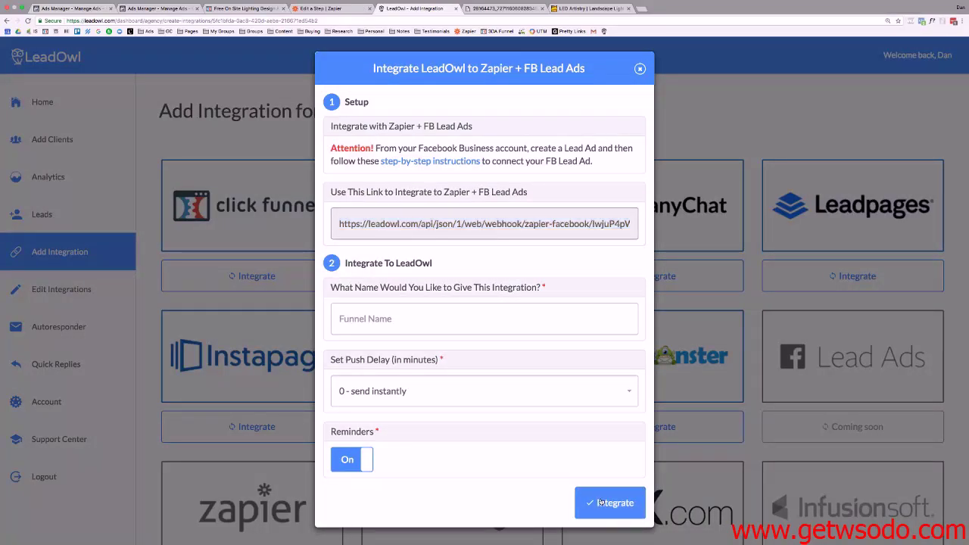
pyautogui.click(392, 324)
pyautogui.write('LED')
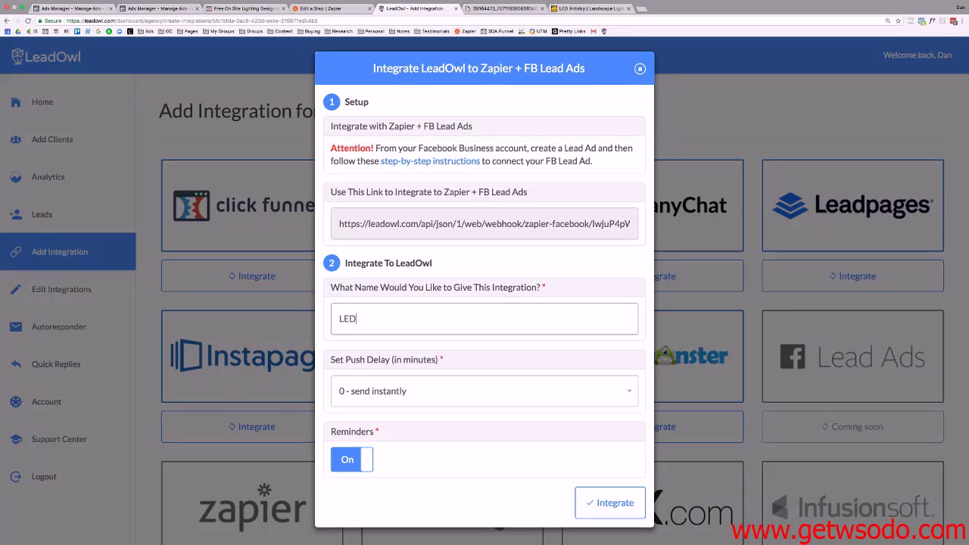
pyautogui.write('Demo D')
pyautogui.press('BackSpace')
pyautogui.write('FOrm')
pyautogui.click(615, 503)
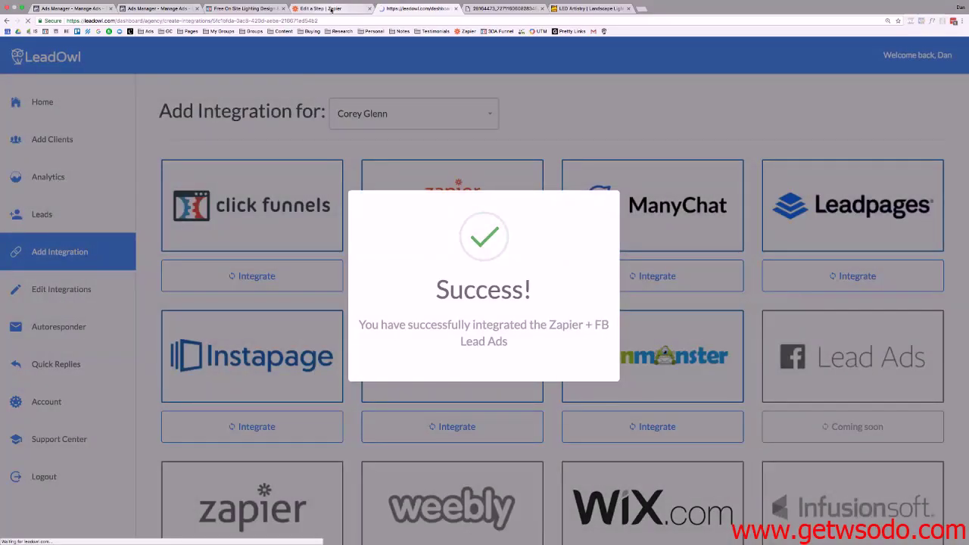
# Return to Zapier, re-send the POST action's test to Webhooks by Zapier, and check LeadOwl's Add Integration page.
pyautogui.click(333, 8)
pyautogui.scroll(-3, 515, 294)
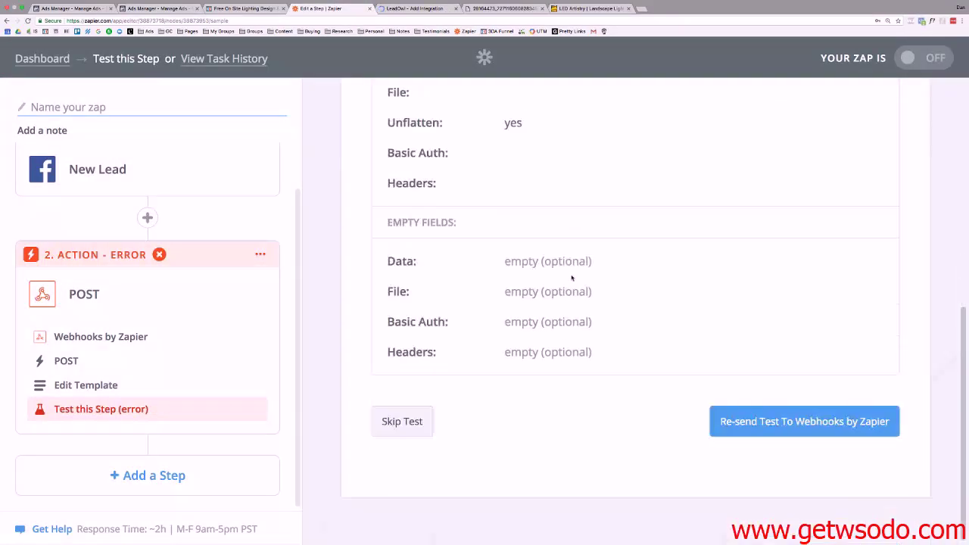
pyautogui.click(742, 426)
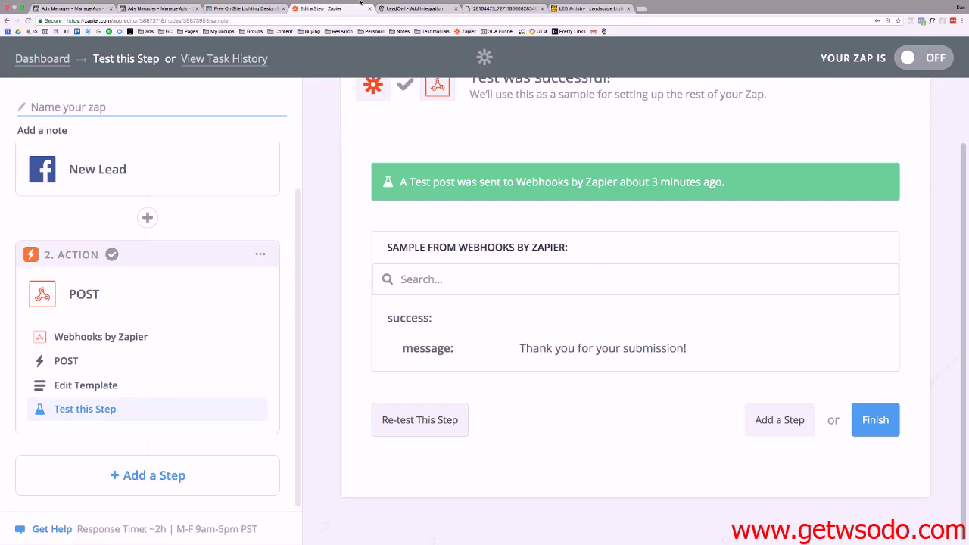
pyautogui.click(415, 8)
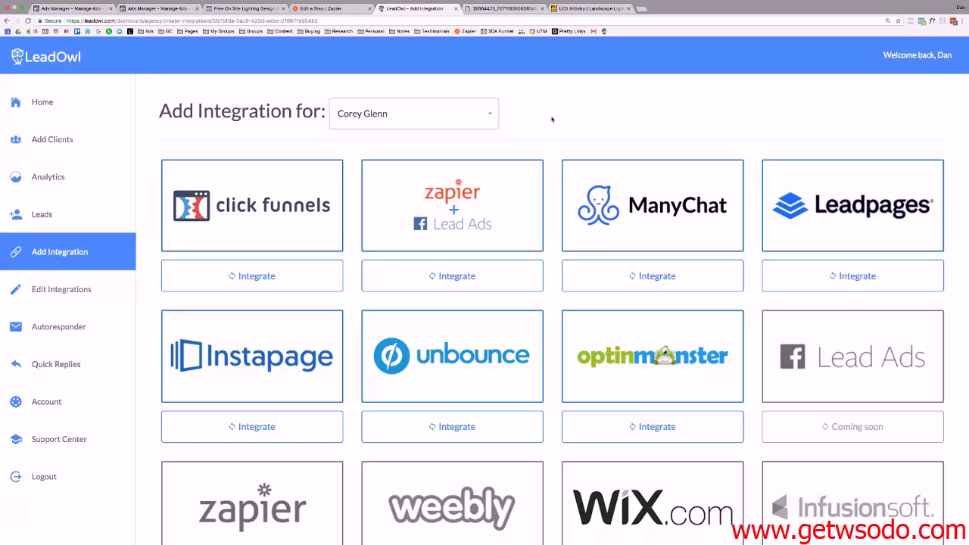
pyautogui.click(332, 13)
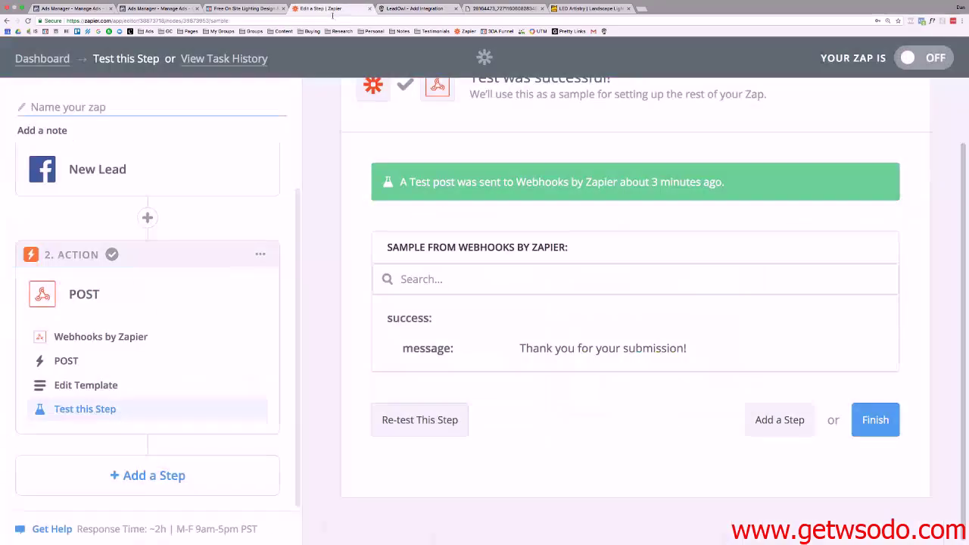
# Finish the zap setup, name the zap "LED Demo" and turn it on.
pyautogui.click(876, 423)
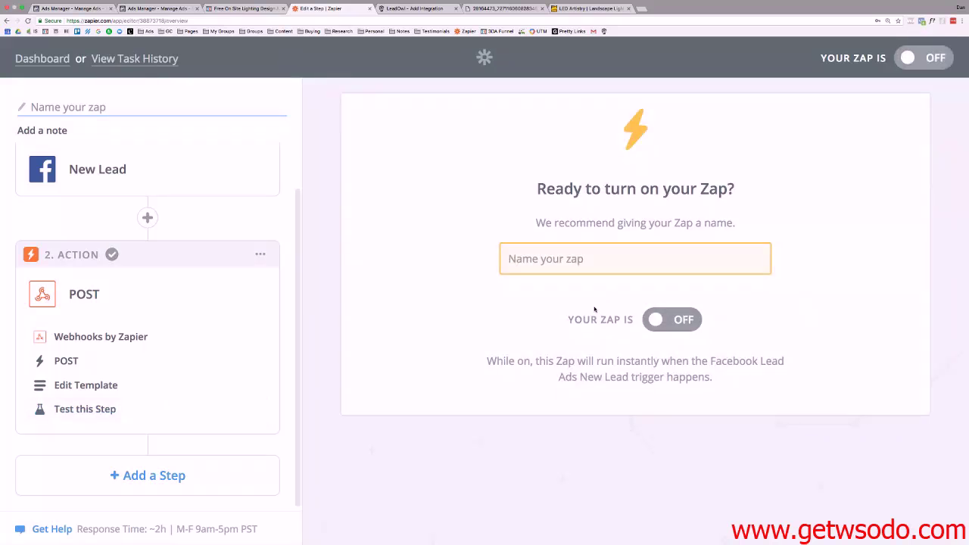
pyautogui.click(569, 258)
pyautogui.write('LED ')
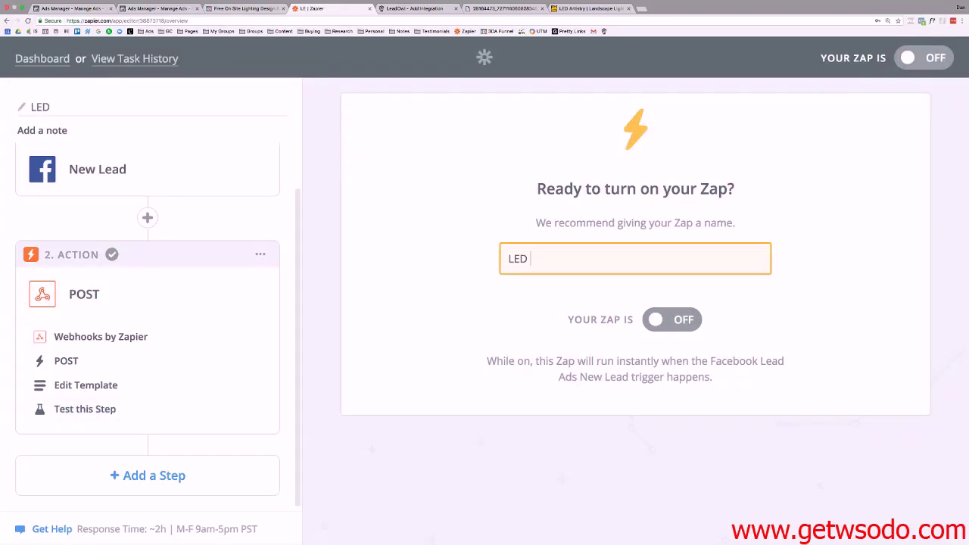
pyautogui.write('Demo')
pyautogui.click(670, 318)
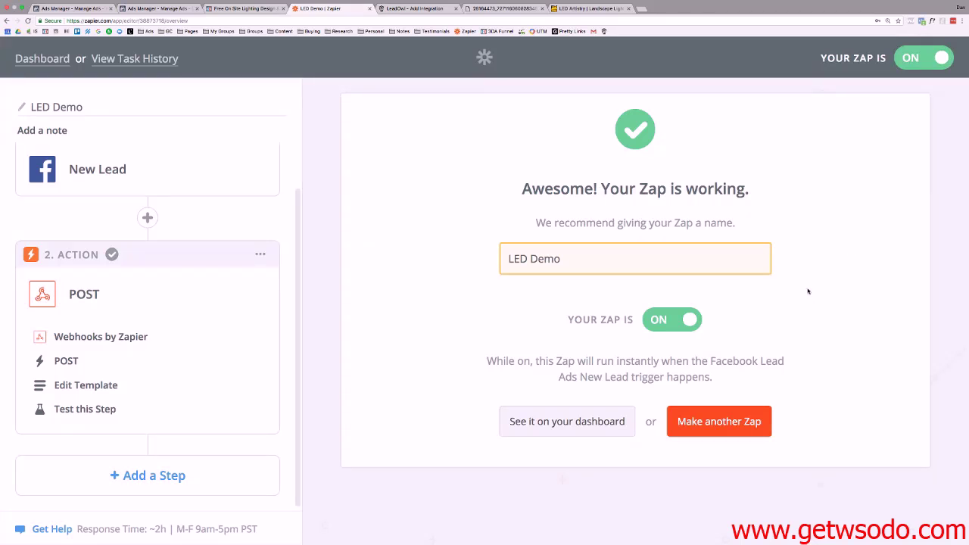
# Switch to Facebook Ads Manager, close the ad editor and open the ad sets of the Free Lighting Demo LeadOwl campaign.
pyautogui.click(424, 9)
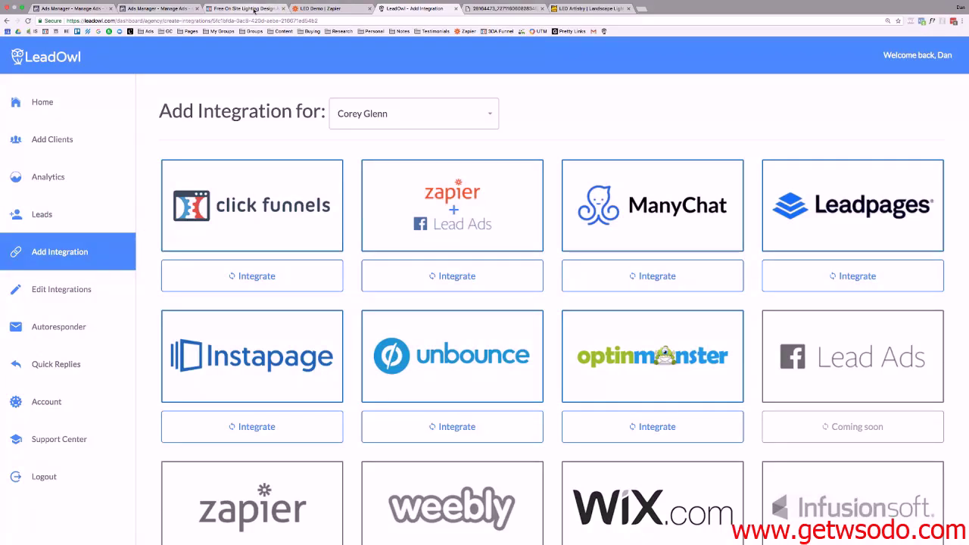
pyautogui.click(157, 8)
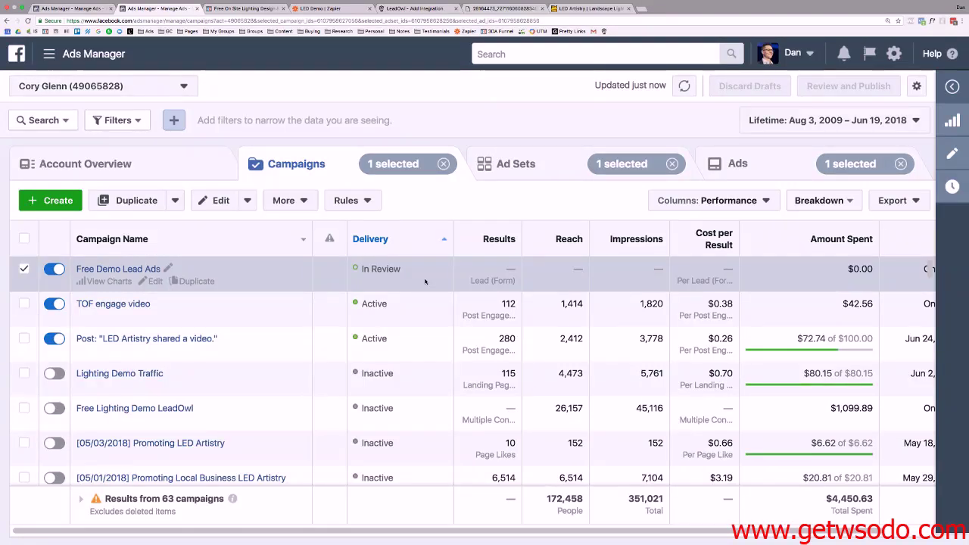
pyautogui.click(127, 269)
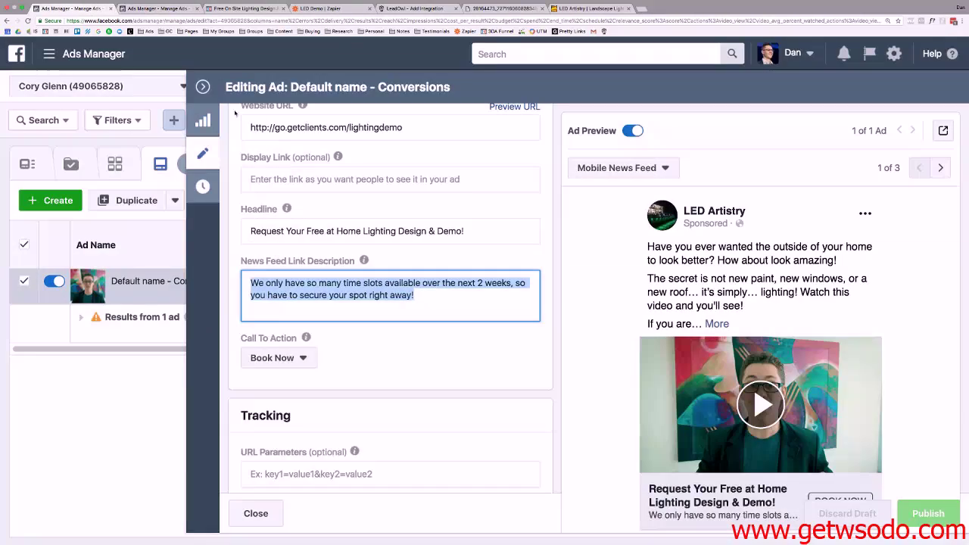
pyautogui.click(203, 87)
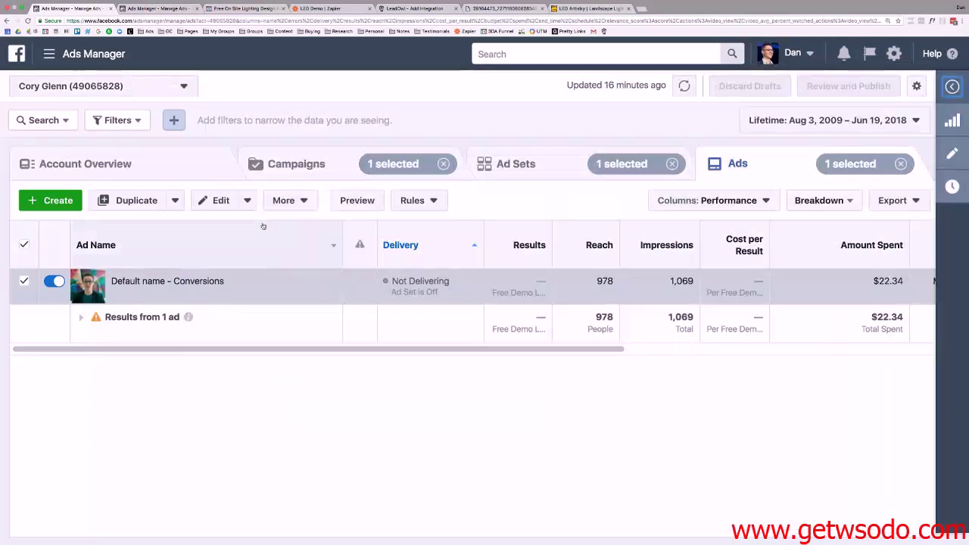
pyautogui.click(297, 164)
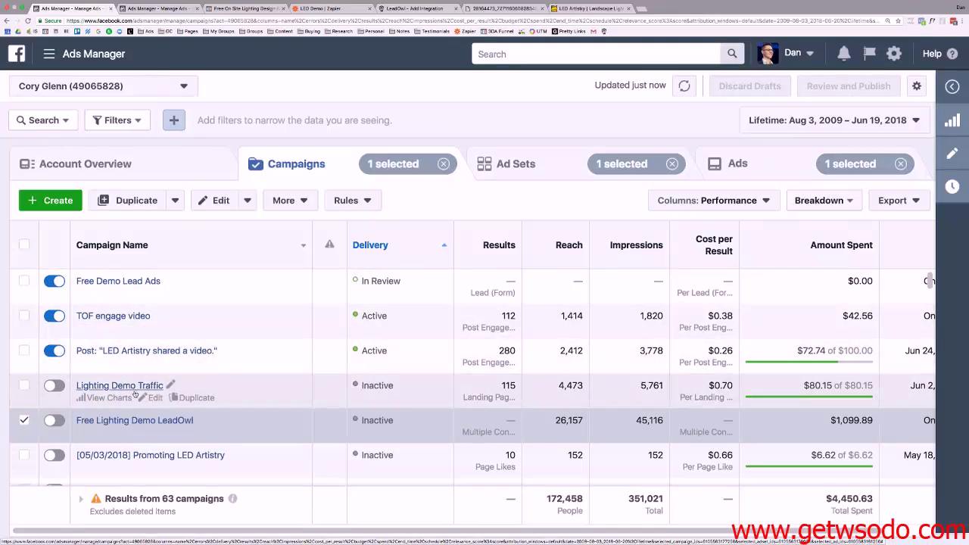
pyautogui.click(156, 422)
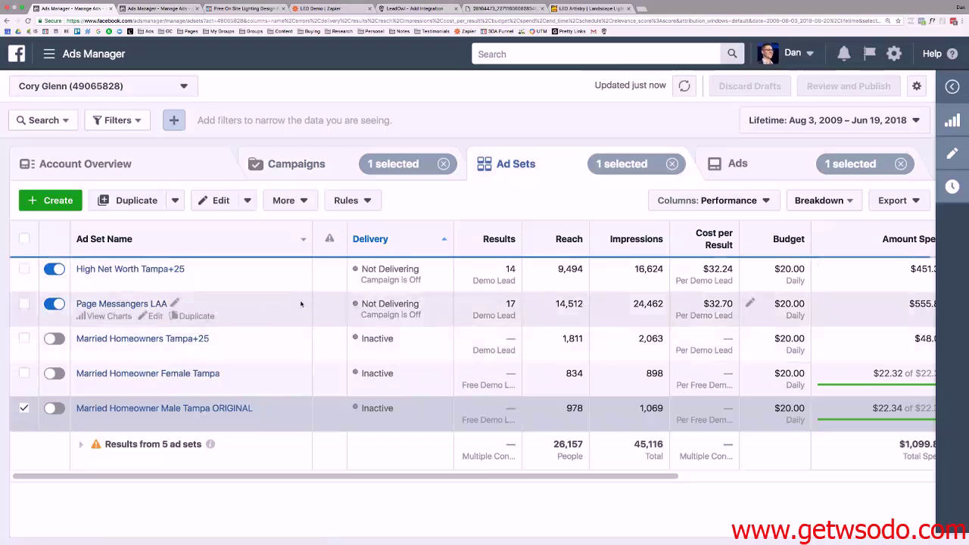
# Add the High Net Worth Tampa+25 ad set to the current selection and open both ad sets' audience settings for editing.
pyautogui.click(25, 269)
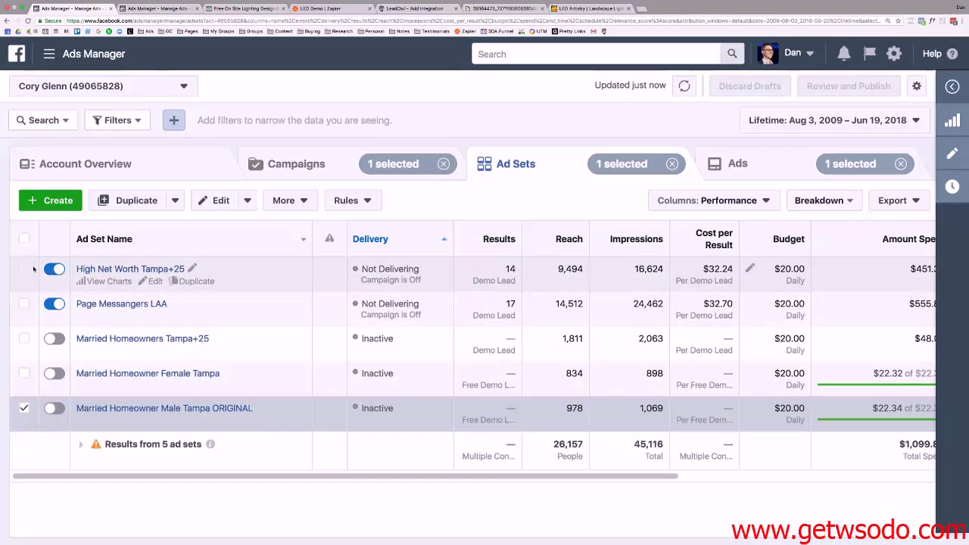
pyautogui.click(953, 153)
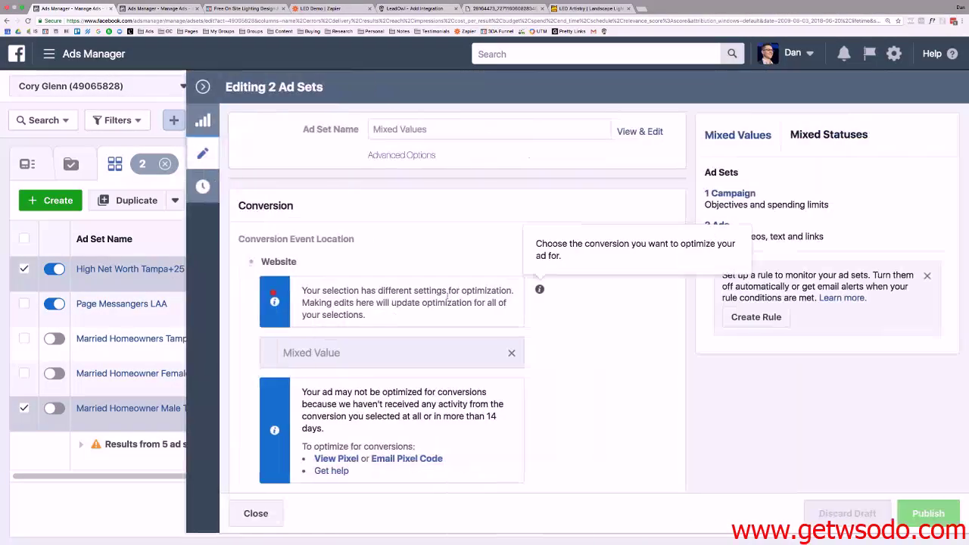
pyautogui.scroll(-15, 511, 356)
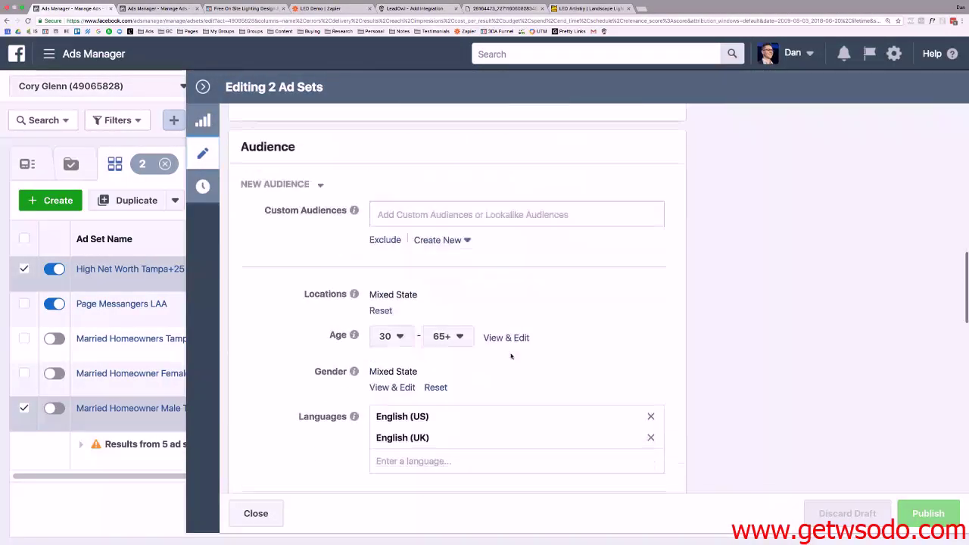
# Examine both ad sets' detailed targeting, from income and net worth to home ownership, home value, relationship status and interests.
pyautogui.moveTo(396, 231)
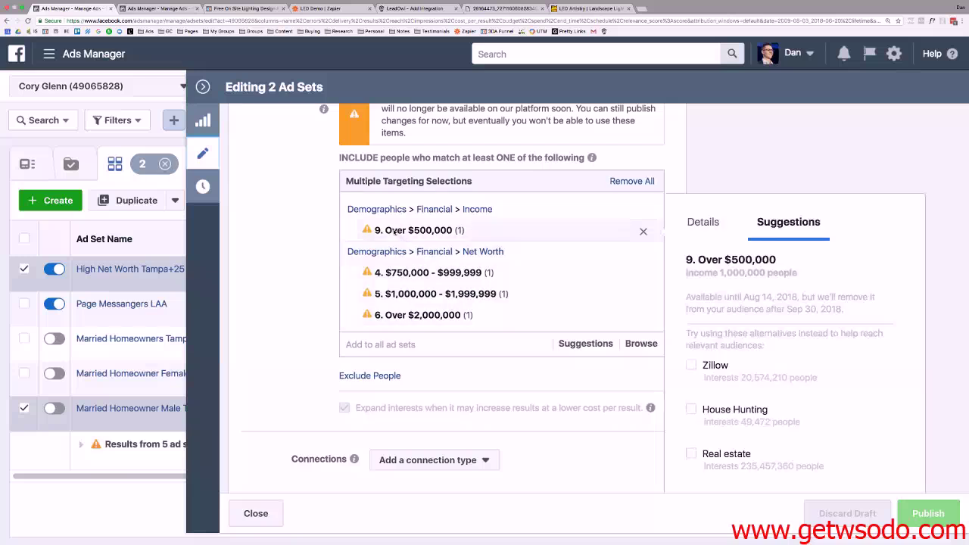
pyautogui.scroll(-5, 470, 314)
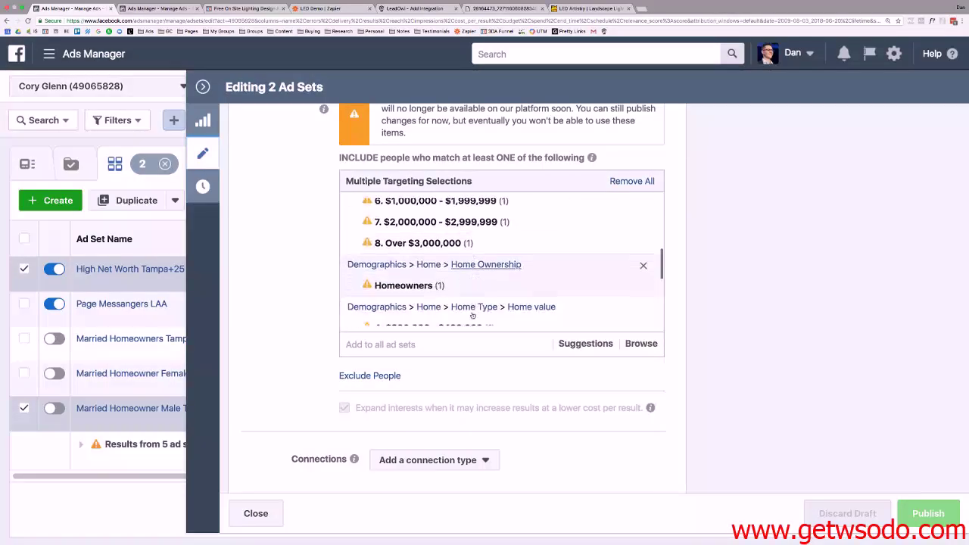
pyautogui.scroll(-4, 473, 315)
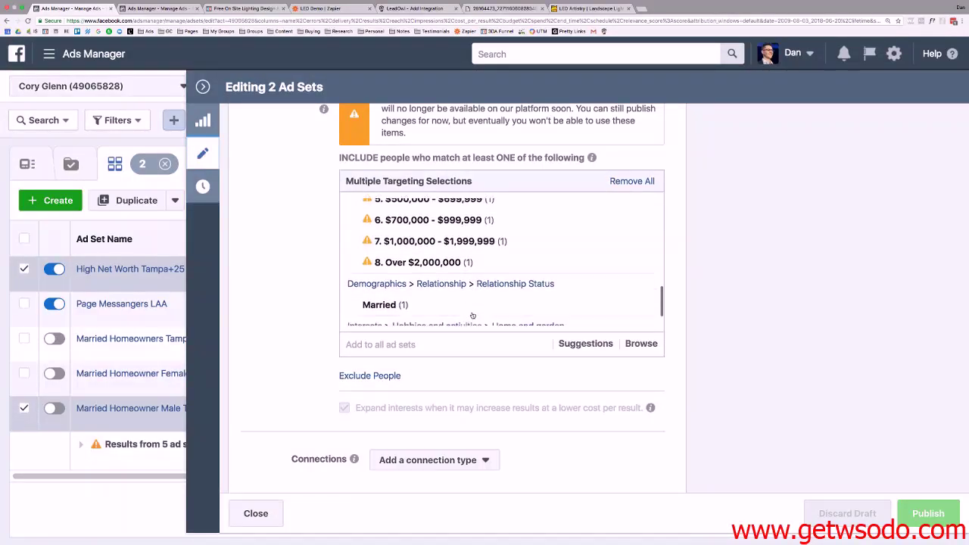
pyautogui.moveTo(483, 285)
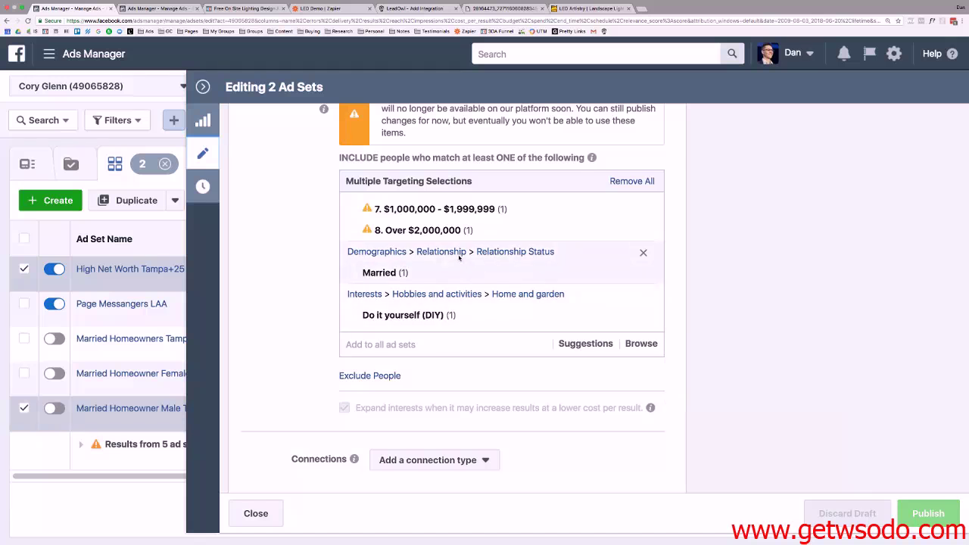
pyautogui.moveTo(513, 213)
pyautogui.scroll(3, 454, 249)
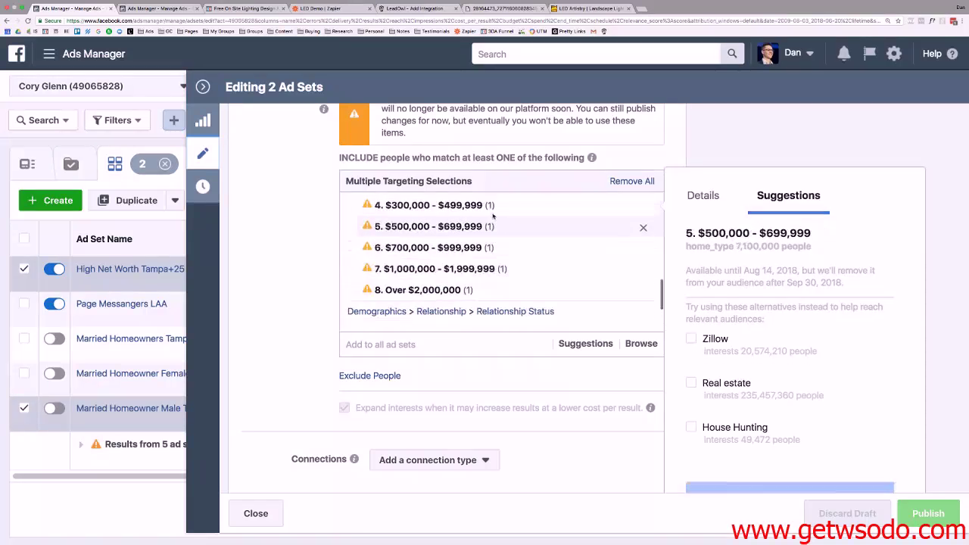
pyautogui.moveTo(431, 271)
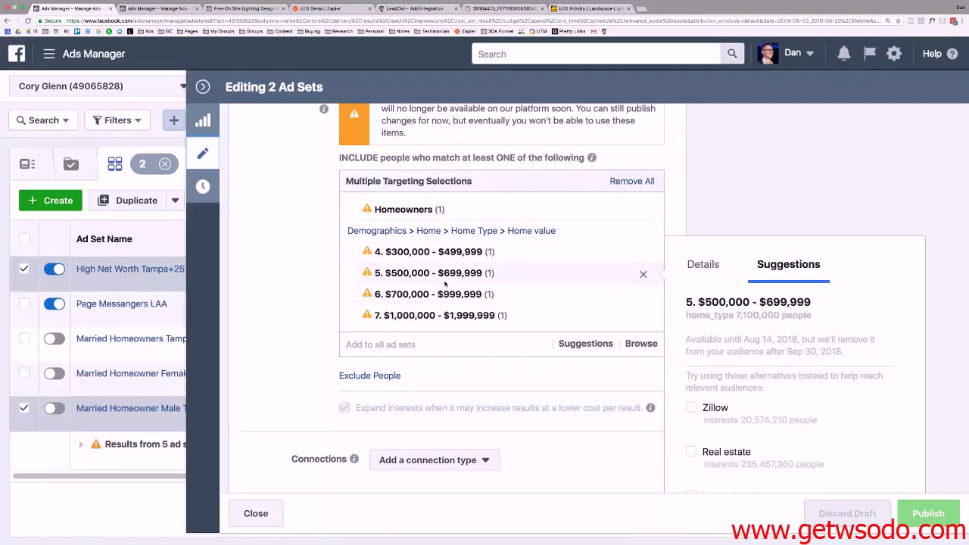
pyautogui.scroll(3, 439, 277)
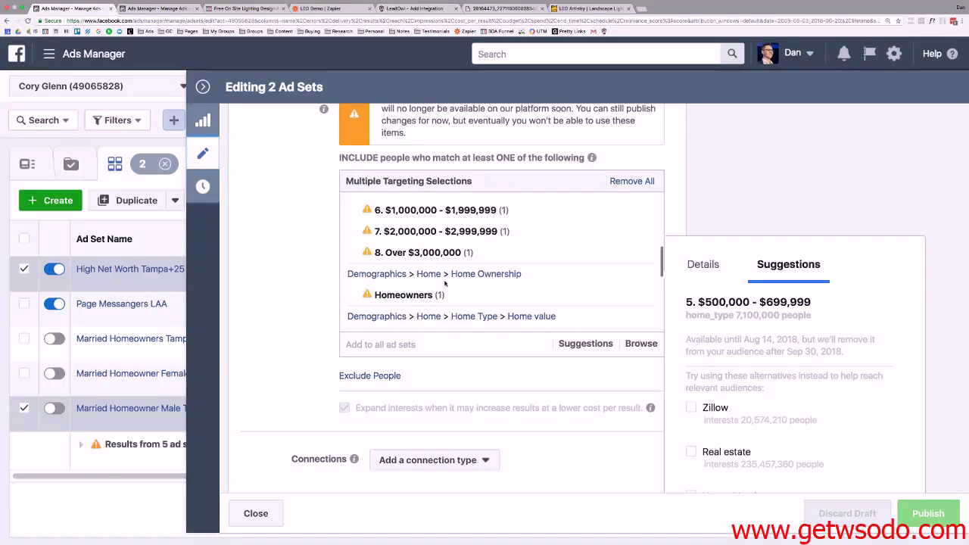
pyautogui.moveTo(394, 256)
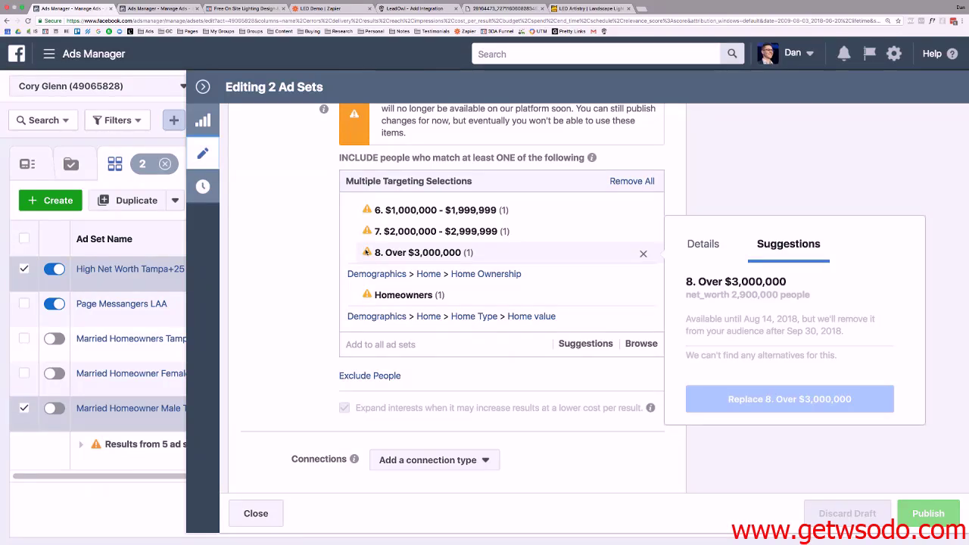
# Go back over the liquid assets, net worth and income brackets, and compare them with the remaining home, relationship and interest criteria.
pyautogui.scroll(5, 425, 243)
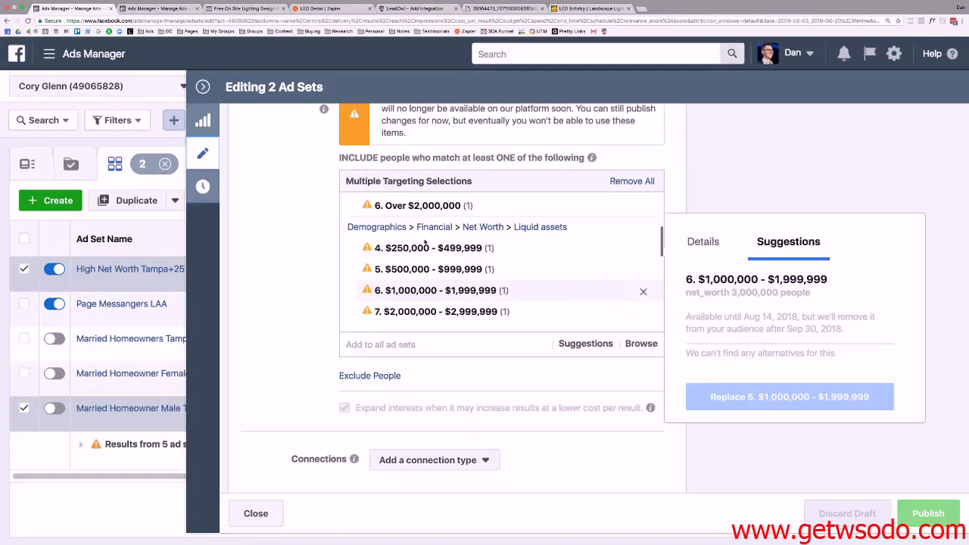
pyautogui.scroll(3, 425, 242)
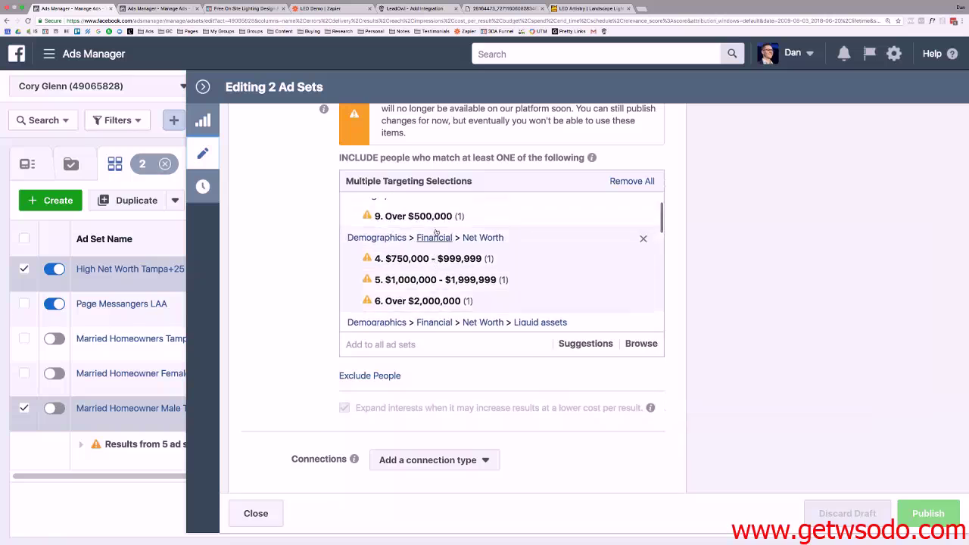
pyautogui.scroll(1, 439, 243)
pyautogui.moveTo(460, 308)
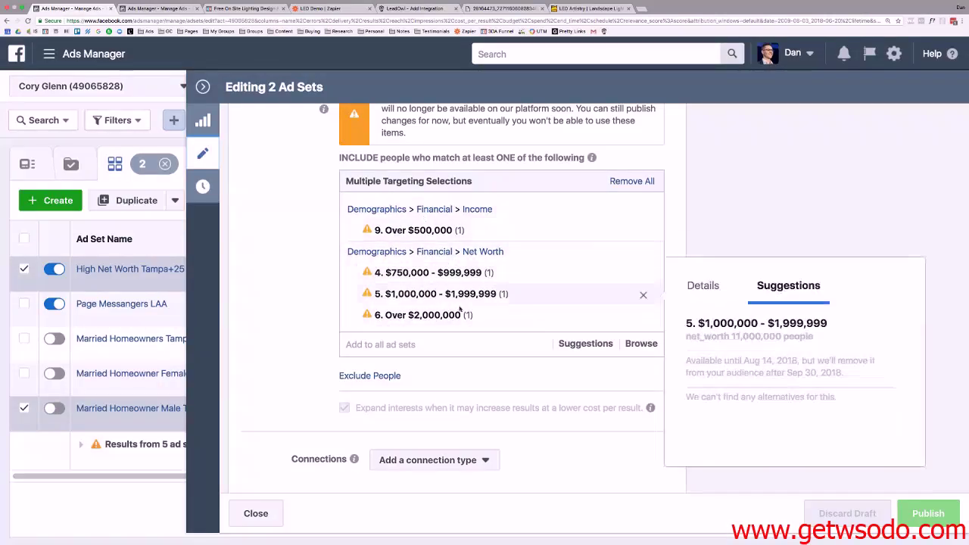
pyautogui.scroll(-1, 460, 308)
pyautogui.scroll(-2, 499, 275)
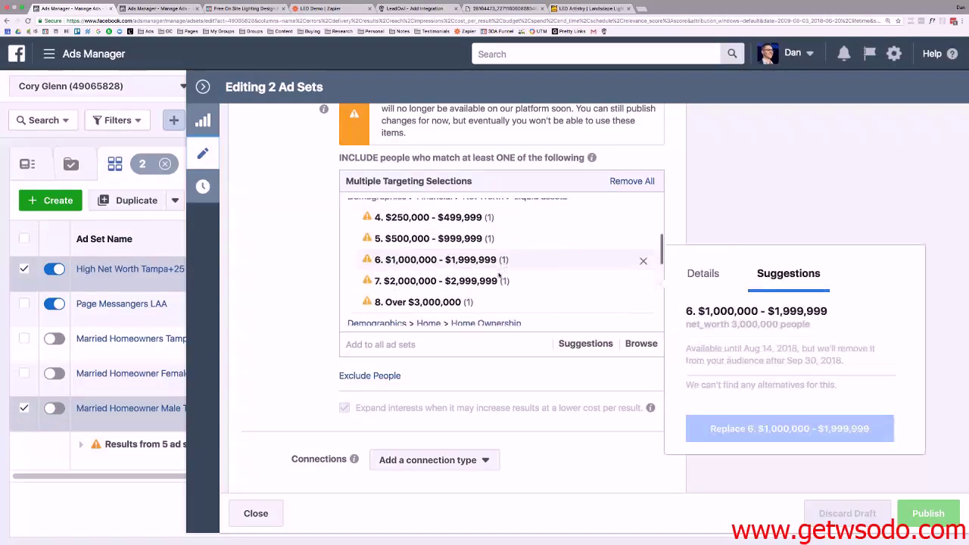
pyautogui.scroll(-5, 499, 276)
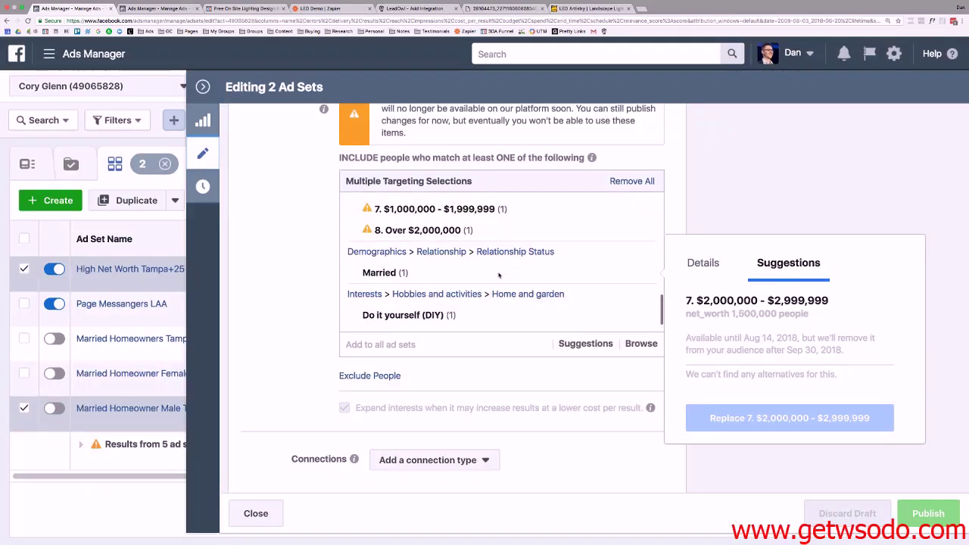
pyautogui.scroll(-2, 499, 275)
pyautogui.scroll(6, 499, 276)
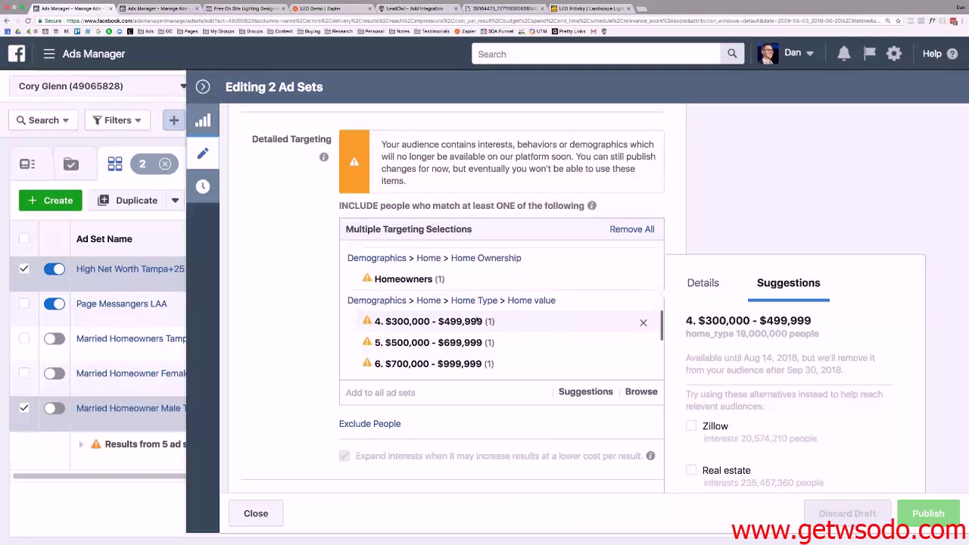
pyautogui.scroll(4, 478, 321)
# Switch to the other Ads Manager tab, rename the Page Messengers LAA ad set "Page Messengers LAA ORIGINAL" and publish the name.
pyautogui.click(156, 8)
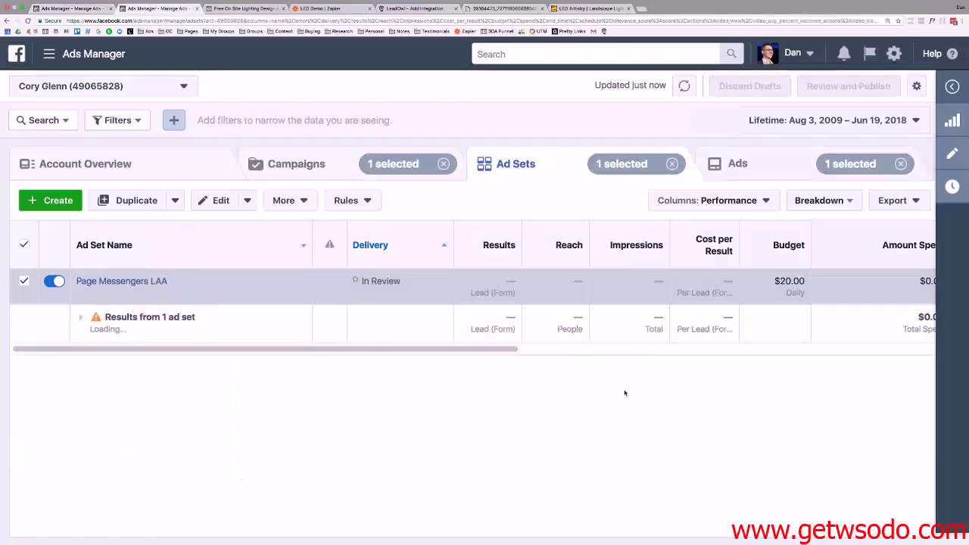
pyautogui.click(136, 200)
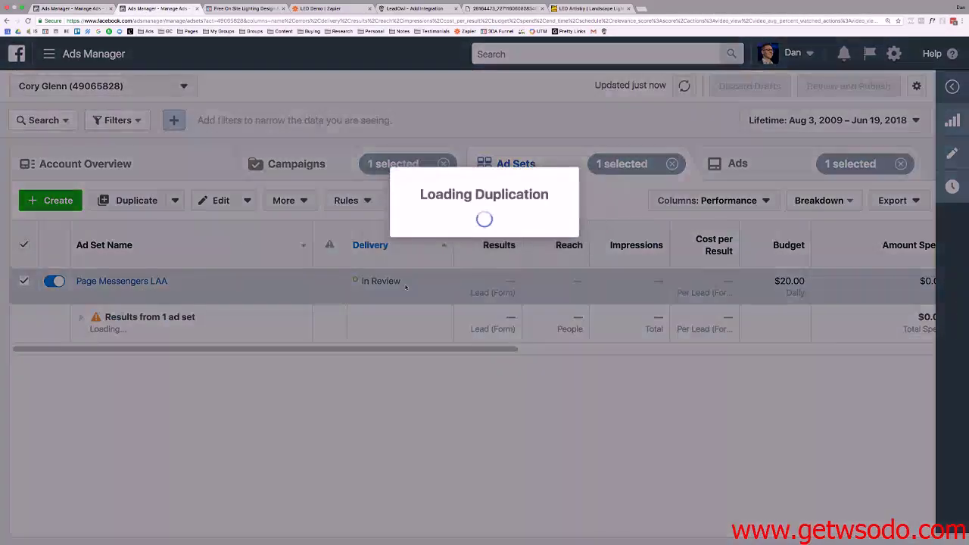
pyautogui.click(599, 348)
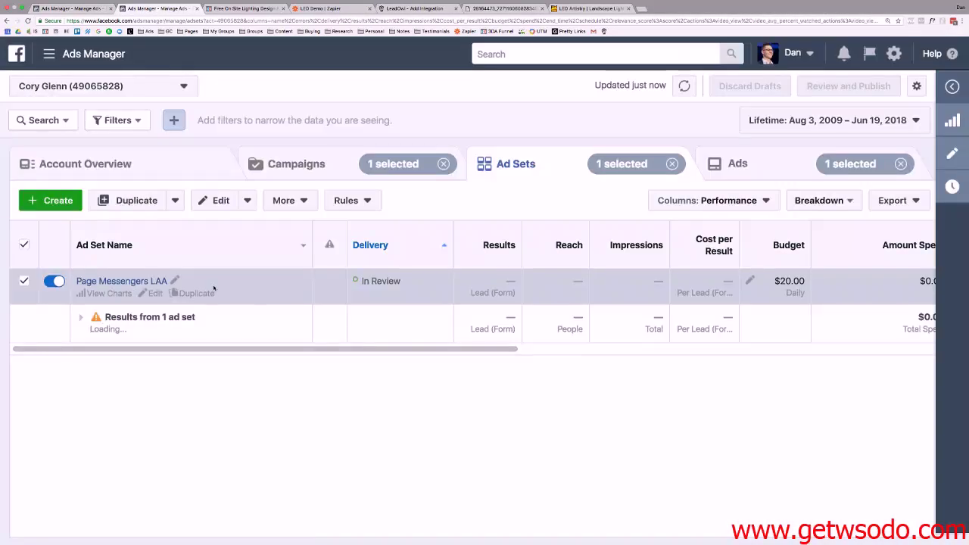
pyautogui.click(174, 281)
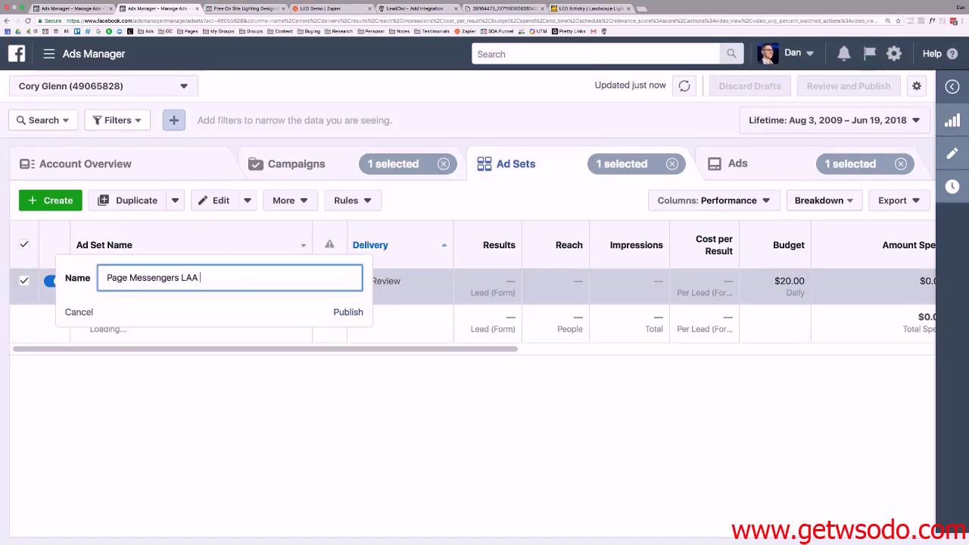
pyautogui.write('ORIGINAL')
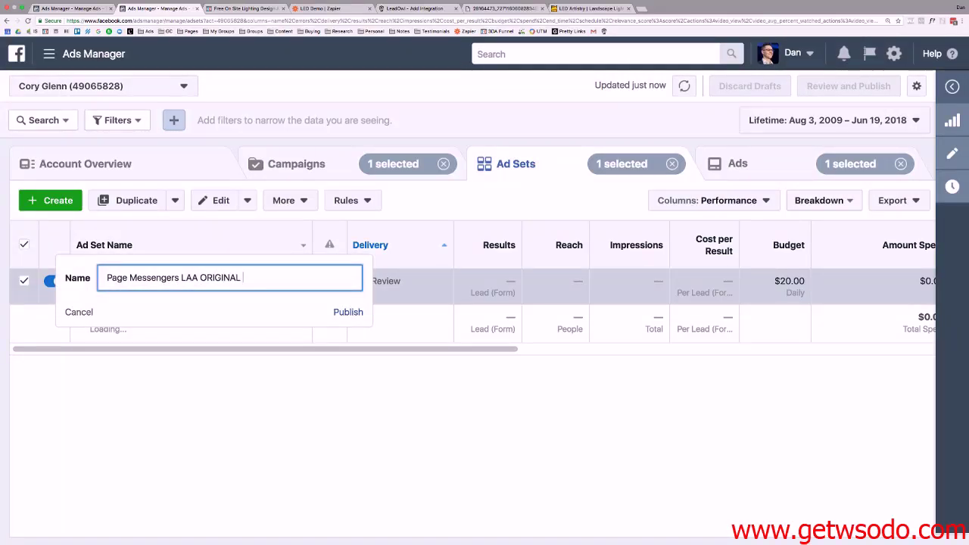
pyautogui.click(345, 312)
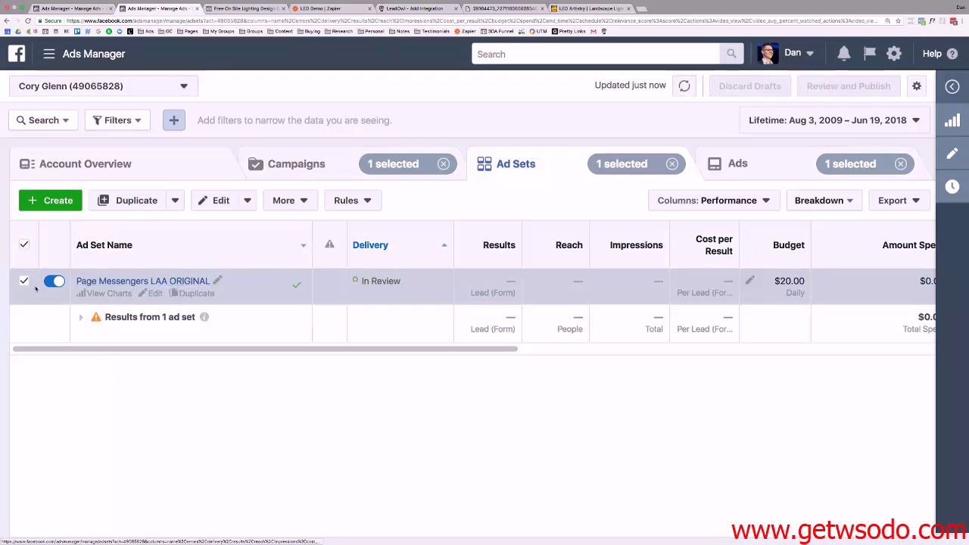
# Open the renamed ad set's LED Artistry - Lead generation ad for editing and open its Facebook post for managing comments.
pyautogui.click(185, 282)
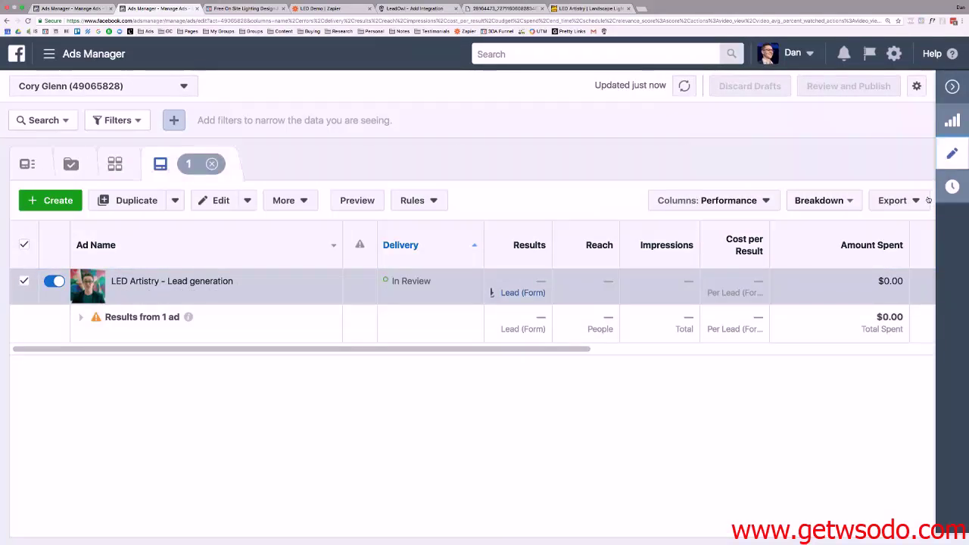
pyautogui.click(951, 153)
pyautogui.click(928, 134)
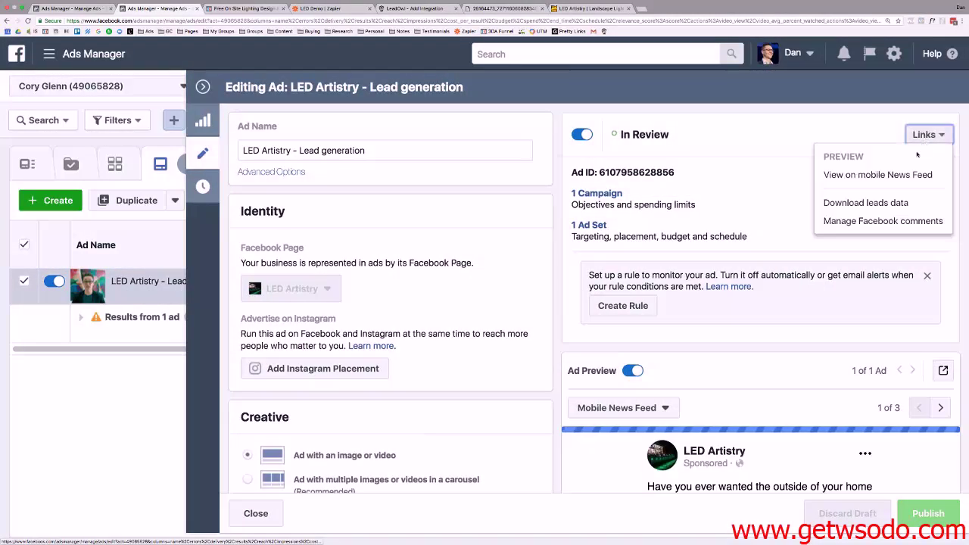
pyautogui.click(862, 223)
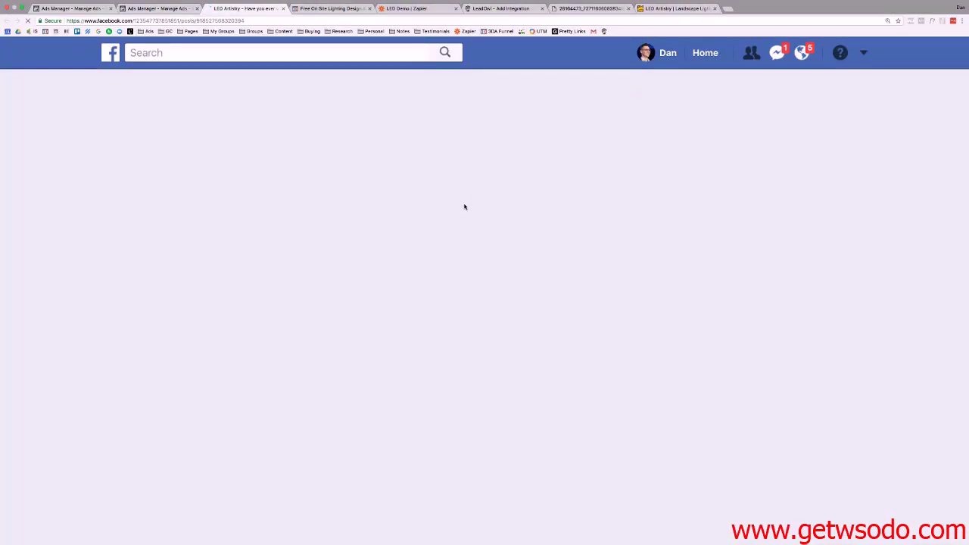
pyautogui.scroll(-5, 454, 196)
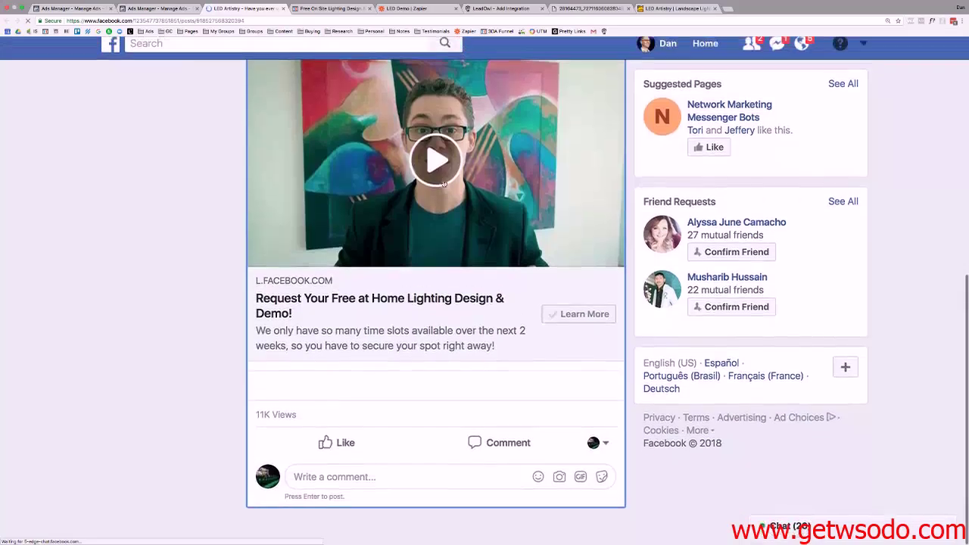
# Check the ad editor briefly, then return to the LED Artistry post and review its ad copy, video, headline and comment area.
pyautogui.click(165, 11)
pyautogui.click(450, 277)
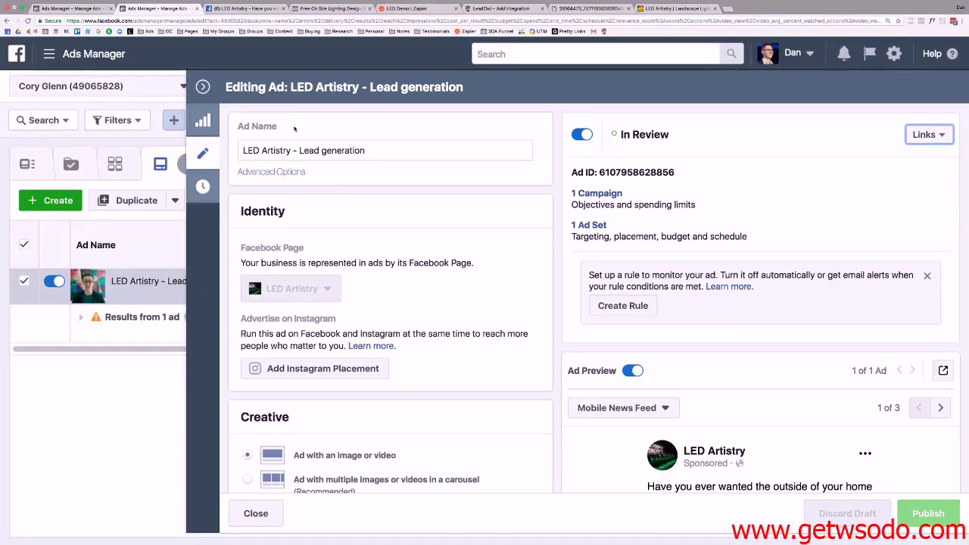
pyautogui.click(241, 8)
pyautogui.scroll(6, 475, 195)
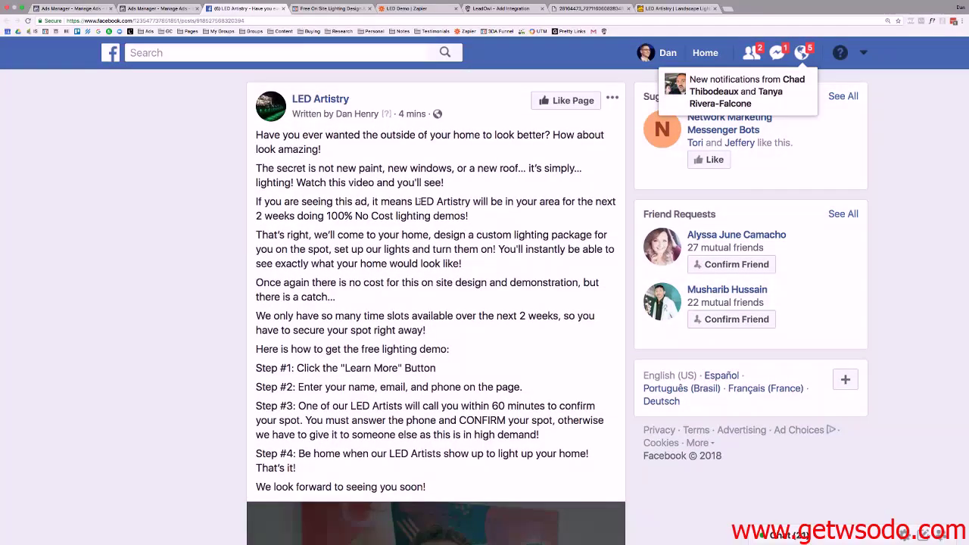
pyautogui.scroll(-6, 419, 201)
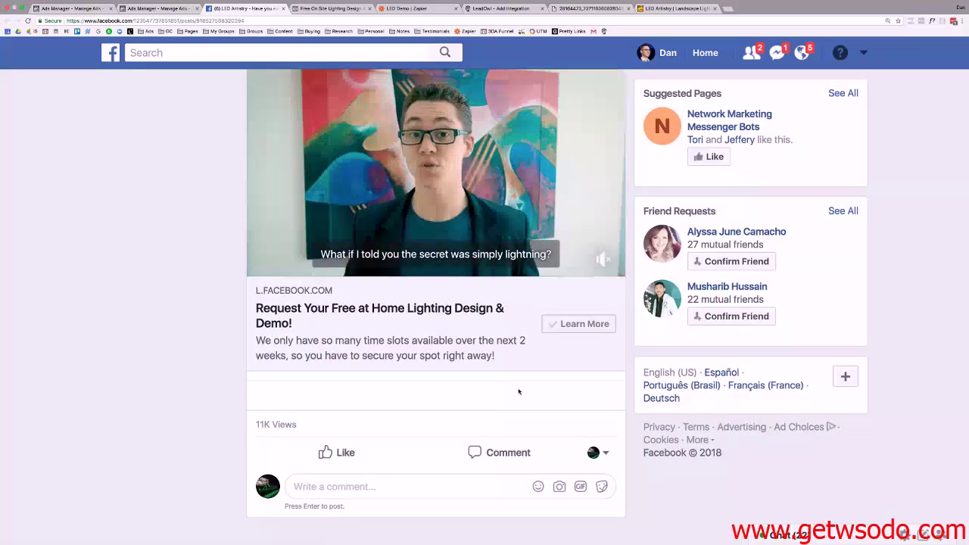
pyautogui.scroll(5, 508, 344)
pyautogui.scroll(-5, 500, 337)
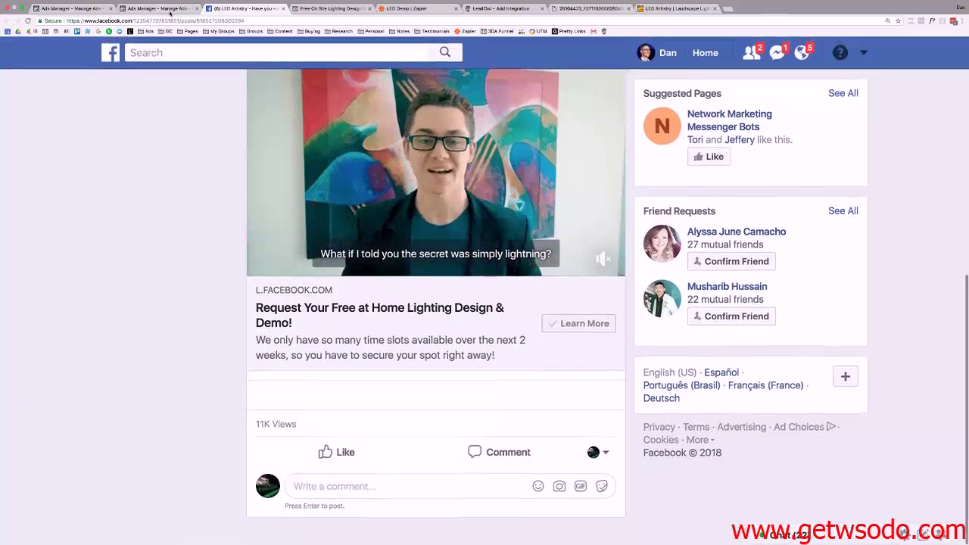
# Return to Ads Manager, close the ad editor and duplicate the Page Messengers LAA ORIGINAL ad set once into its original campaign.
pyautogui.hotkey('ctrl', 'shift', 'Tab')
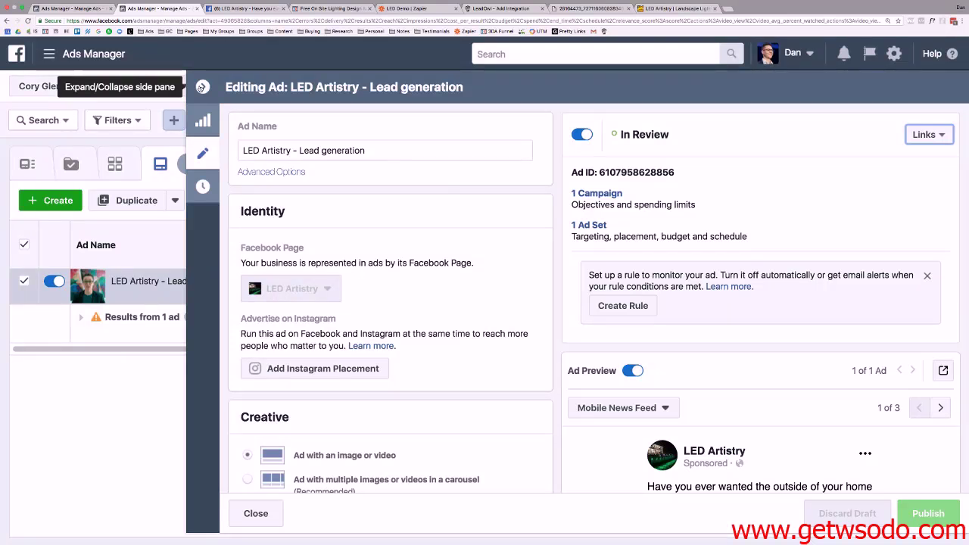
pyautogui.click(202, 87)
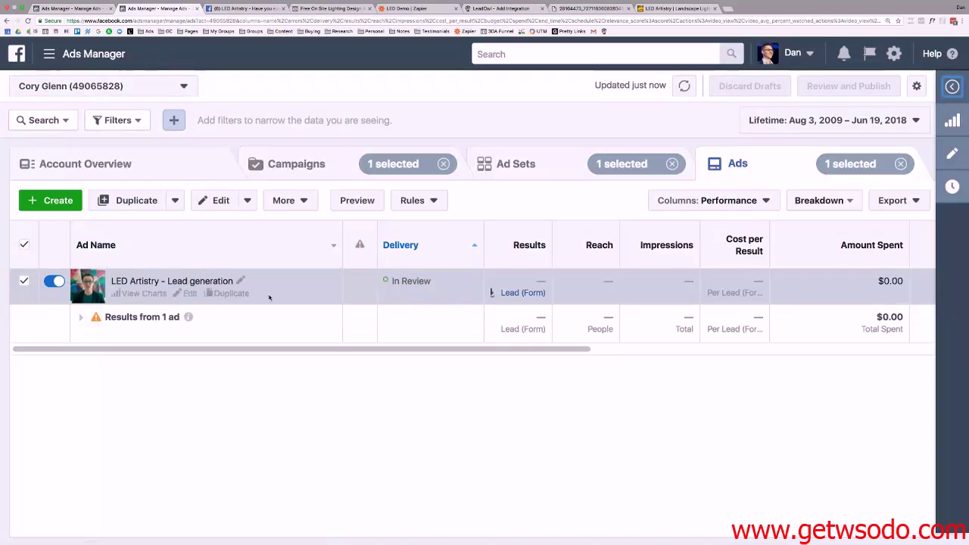
pyautogui.click(511, 163)
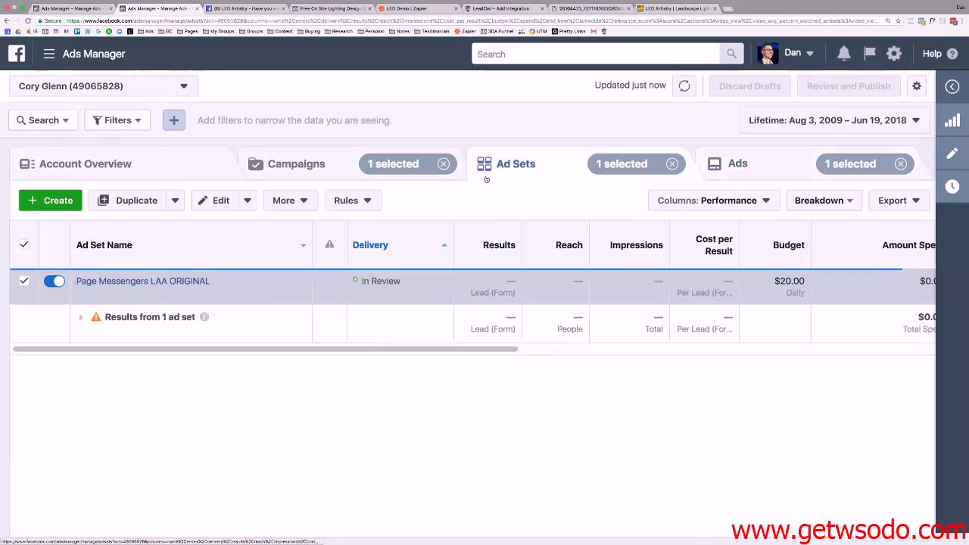
pyautogui.click(179, 293)
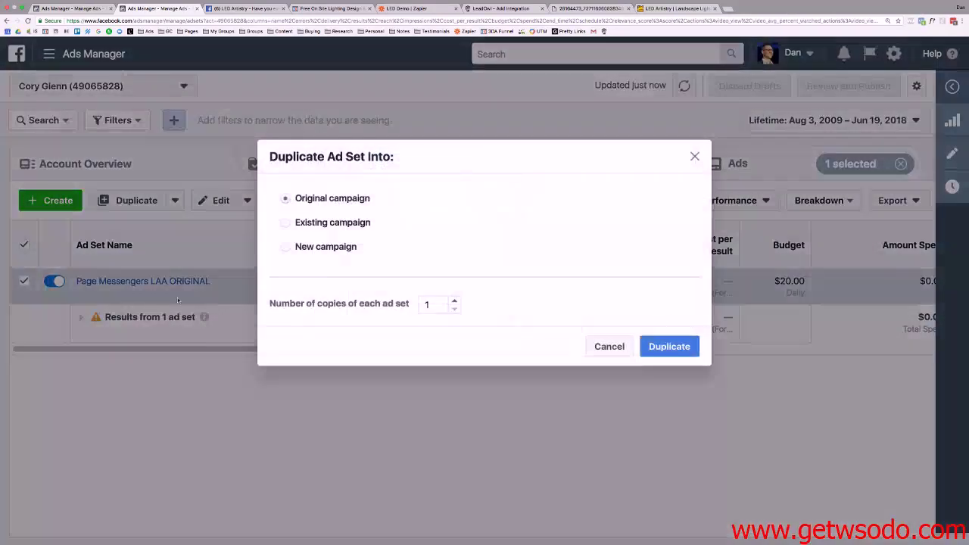
pyautogui.click(671, 342)
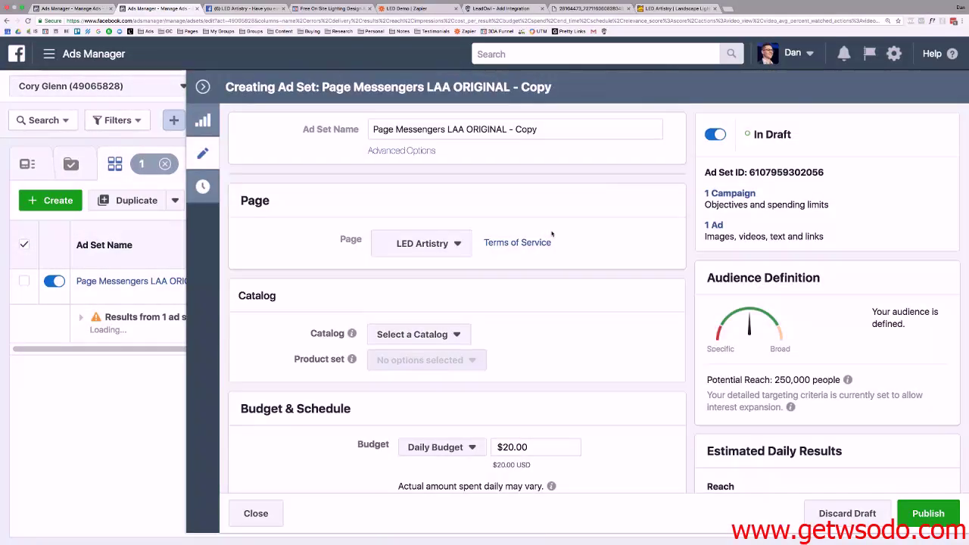
# Rename the duplicated ad set High Net Worth.
pyautogui.click(466, 129)
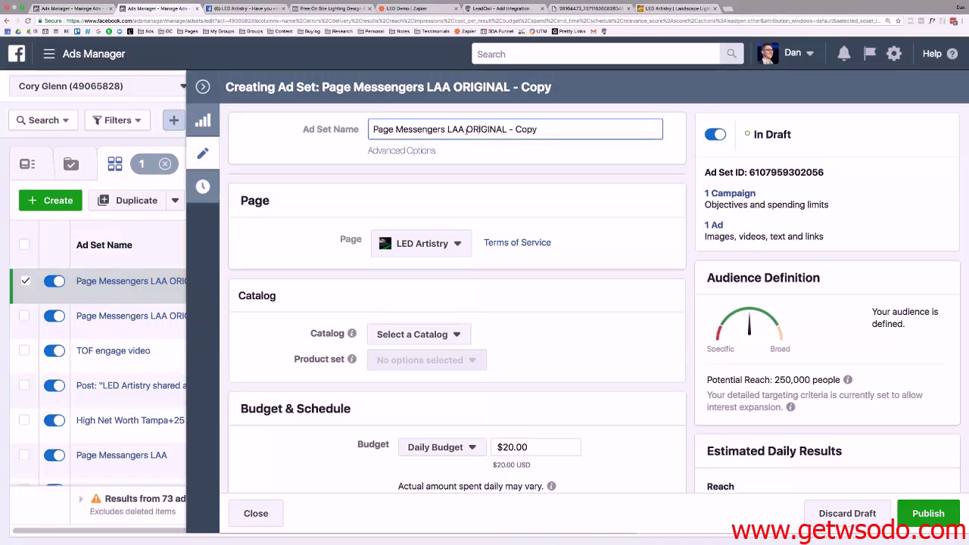
pyautogui.hotkey('ctrl', 'a')
pyautogui.write('H')
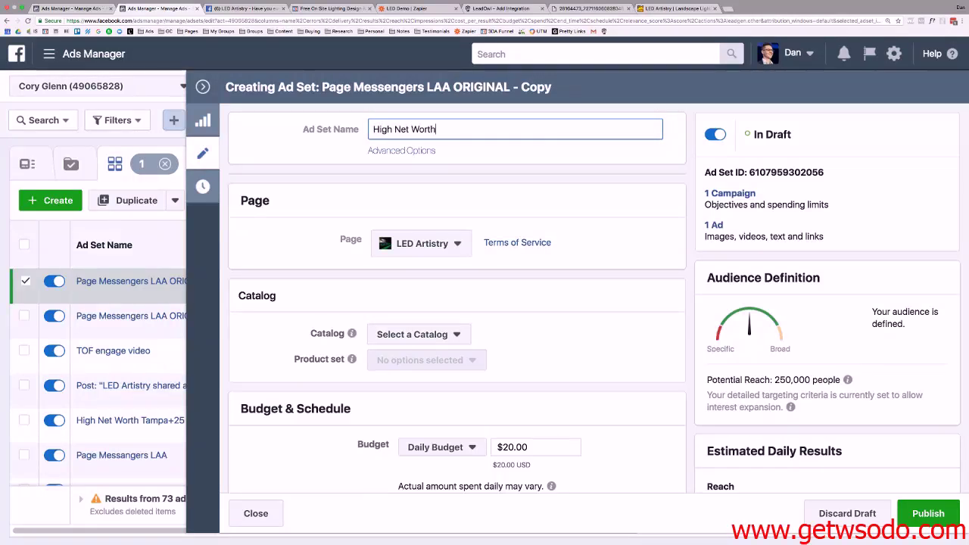
# Remove the Lookalike (US, 1%) - Sent Message to Page audience from the ad set's custom audiences.
pyautogui.scroll(-15, 718, 240)
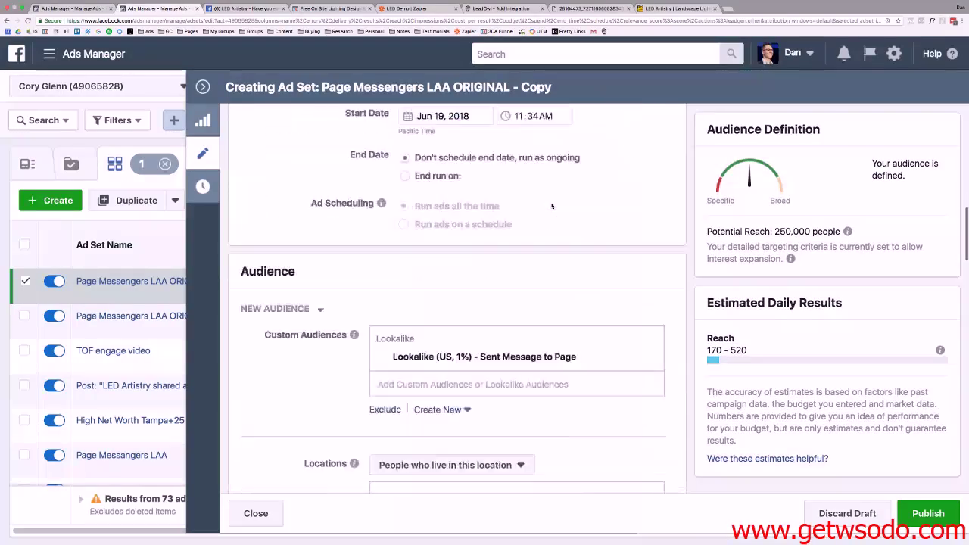
pyautogui.scroll(-3, 551, 205)
pyautogui.scroll(4, 644, 205)
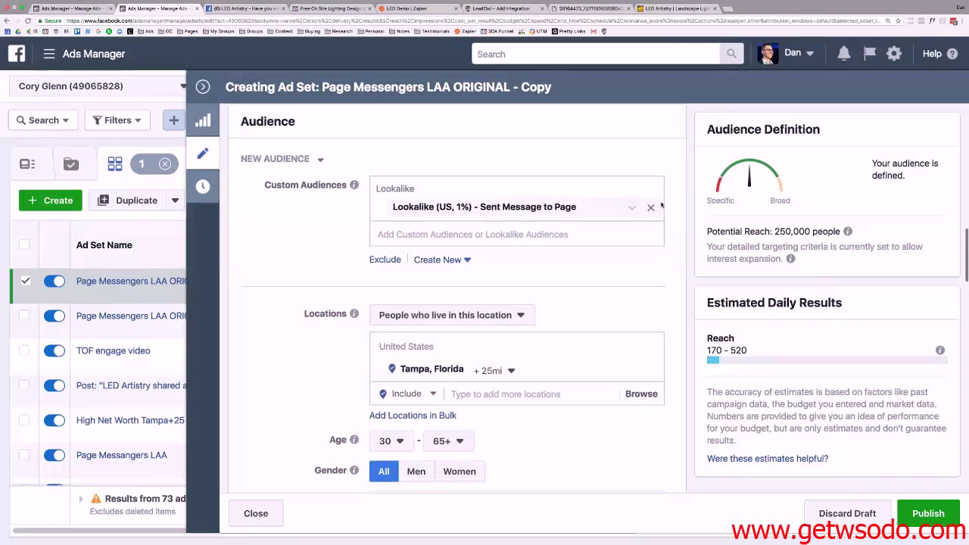
pyautogui.click(649, 208)
# Browse the detailed targeting demographics to Financial > Net Worth and include the Over $2,000,000 bracket.
pyautogui.scroll(-5, 530, 250)
pyautogui.scroll(2, 455, 250)
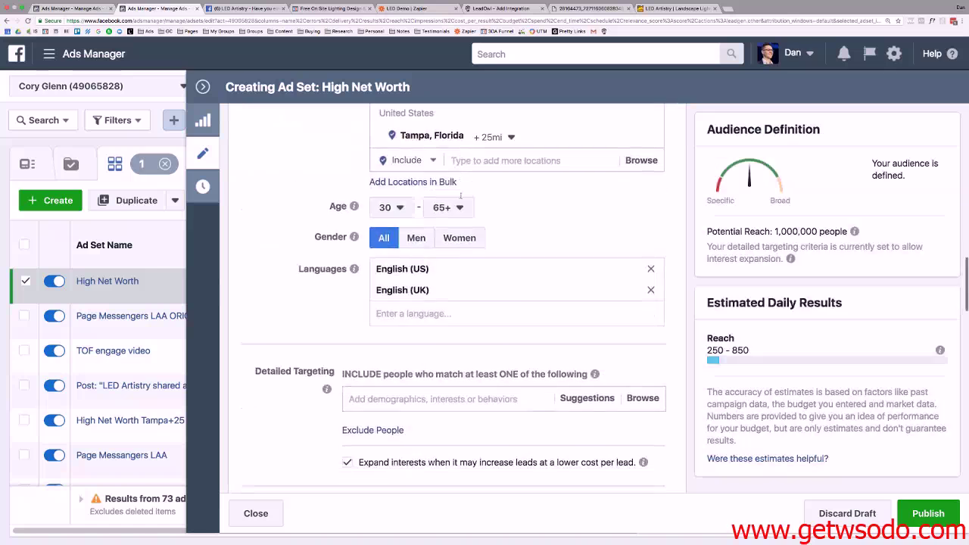
pyautogui.scroll(-2, 429, 254)
pyautogui.scroll(-1, 428, 254)
pyautogui.click(435, 284)
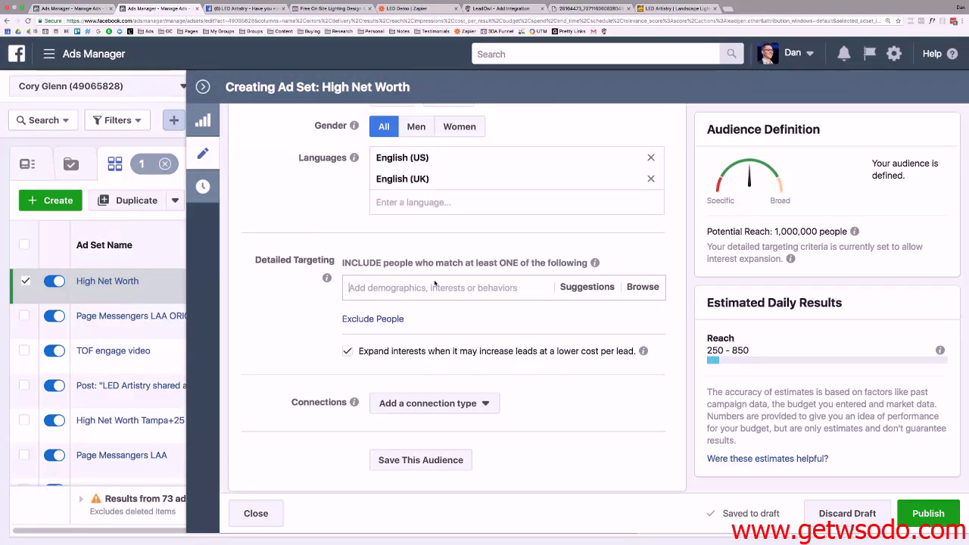
pyautogui.scroll(-1, 435, 283)
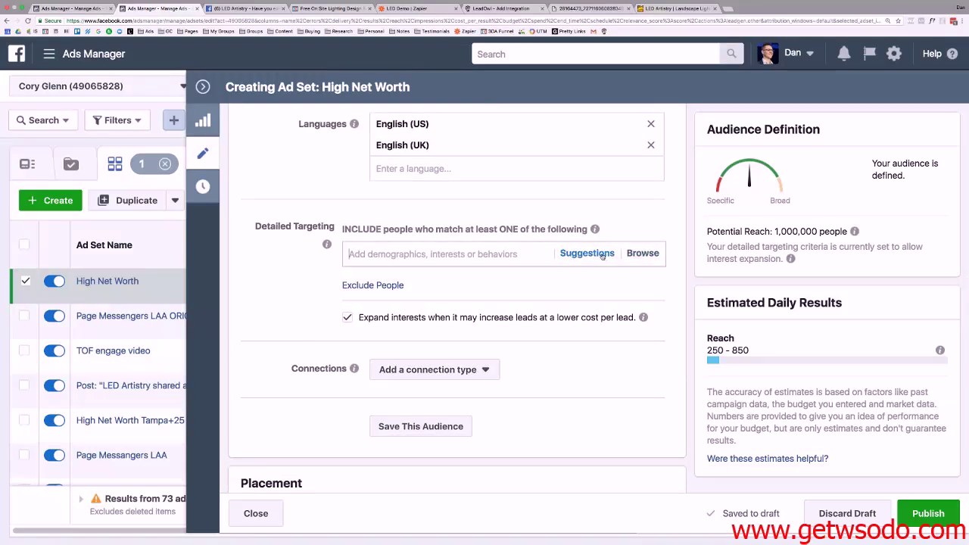
pyautogui.click(640, 255)
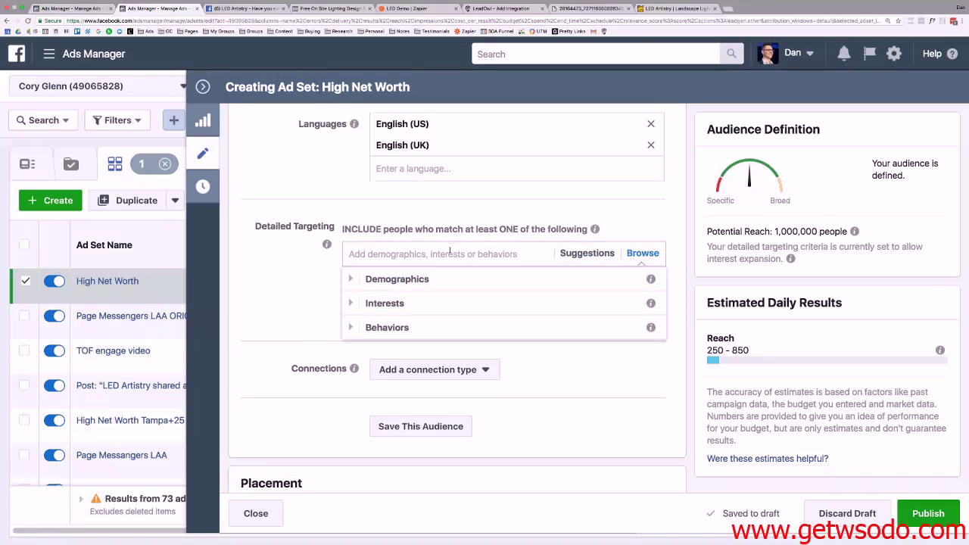
pyautogui.click(397, 280)
pyautogui.scroll(-2, 409, 318)
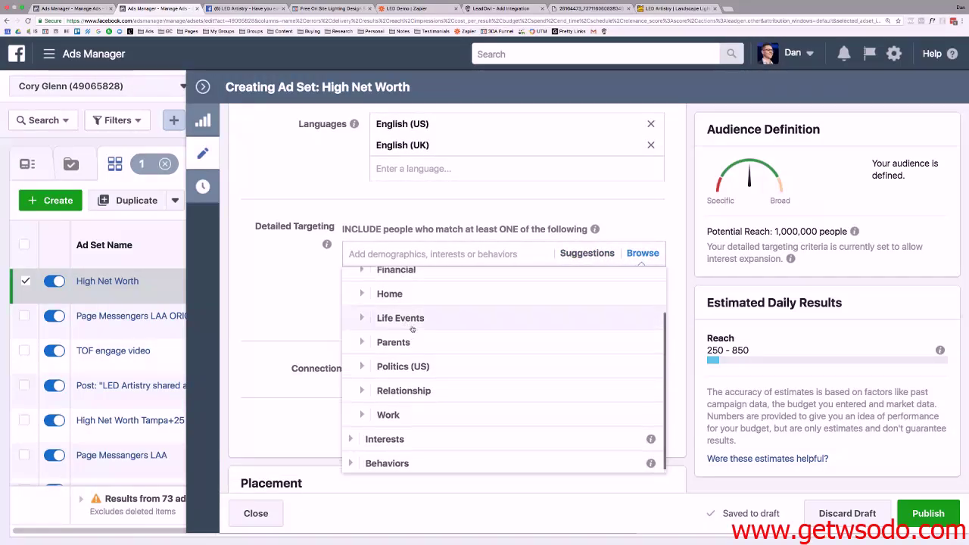
pyautogui.scroll(2, 413, 328)
pyautogui.click(413, 328)
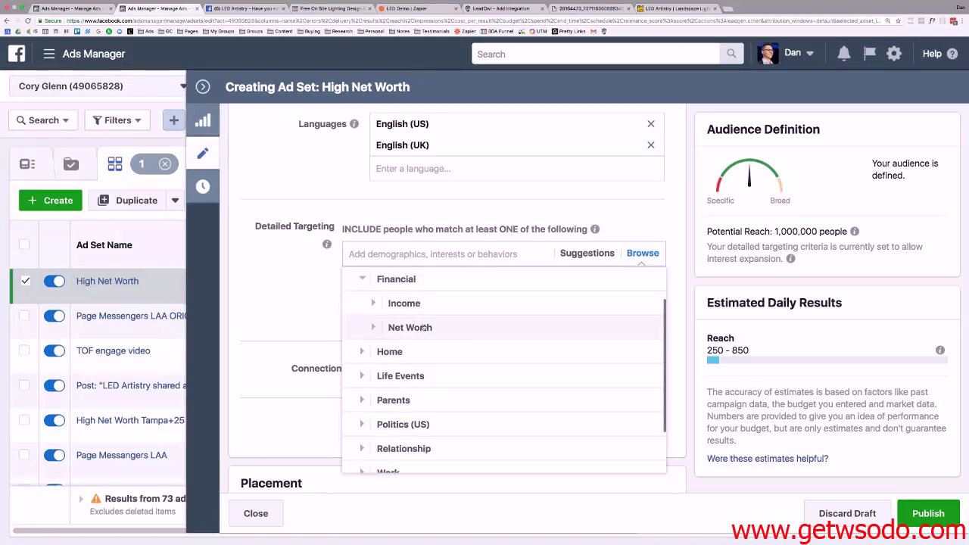
pyautogui.click(413, 327)
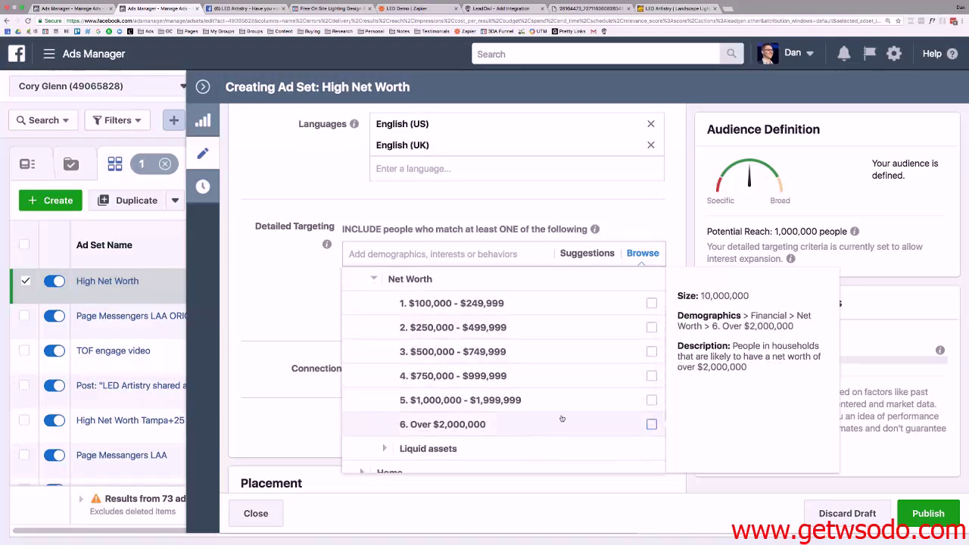
pyautogui.click(652, 423)
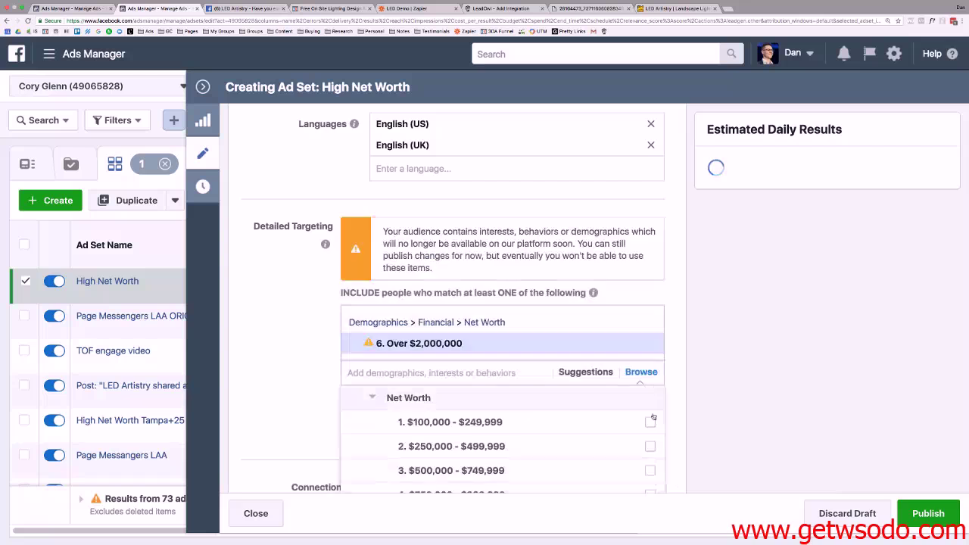
# Also include the net worth brackets $1,000,000 - $1,999,999, $750,000 - $999,999, $500,000 - $749,999 and $250,000 - $499,999.
pyautogui.scroll(-2, 648, 436)
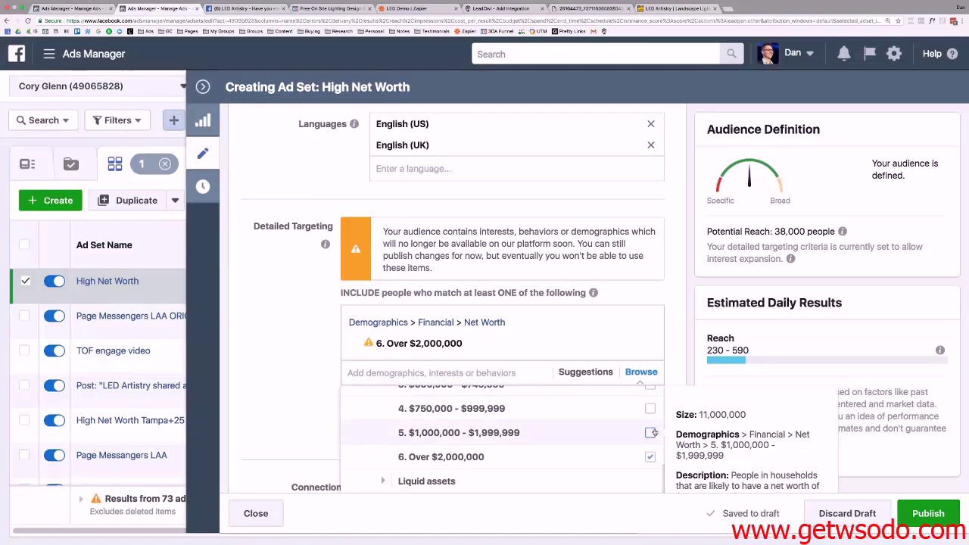
pyautogui.click(651, 433)
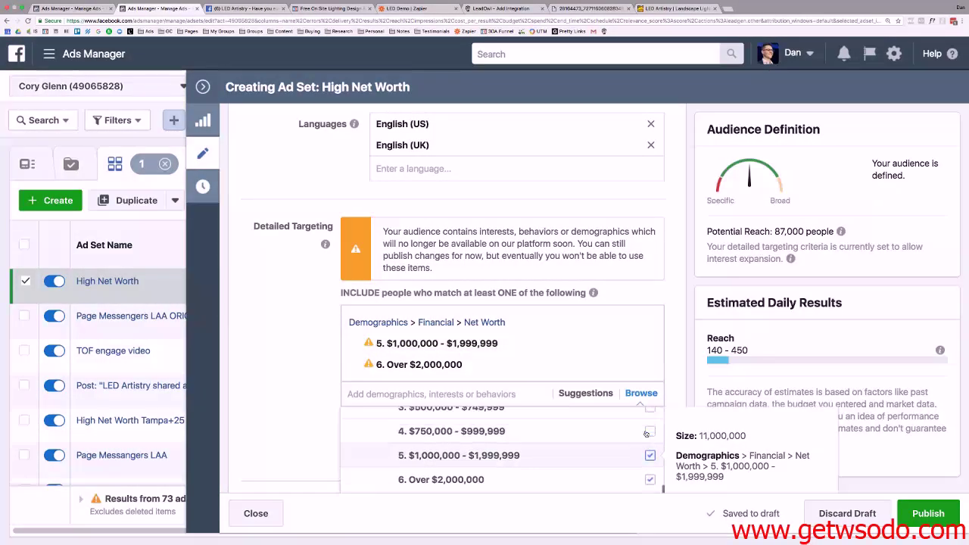
pyautogui.click(649, 433)
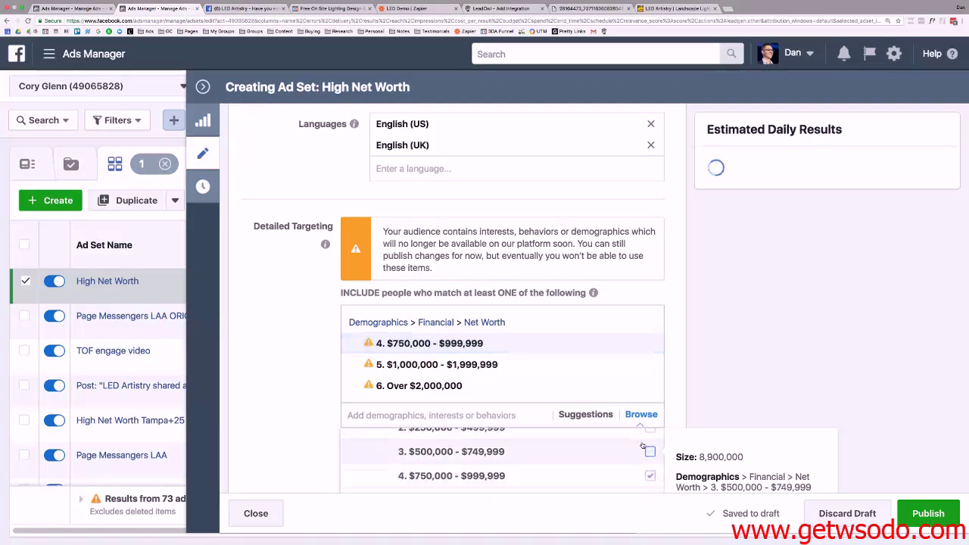
pyautogui.click(650, 455)
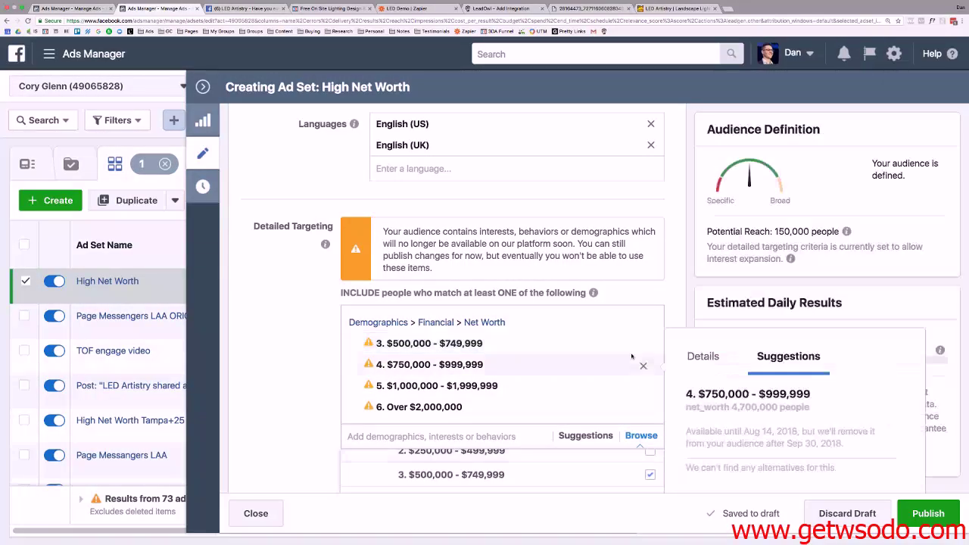
pyautogui.scroll(-3, 613, 282)
pyautogui.scroll(2, 636, 348)
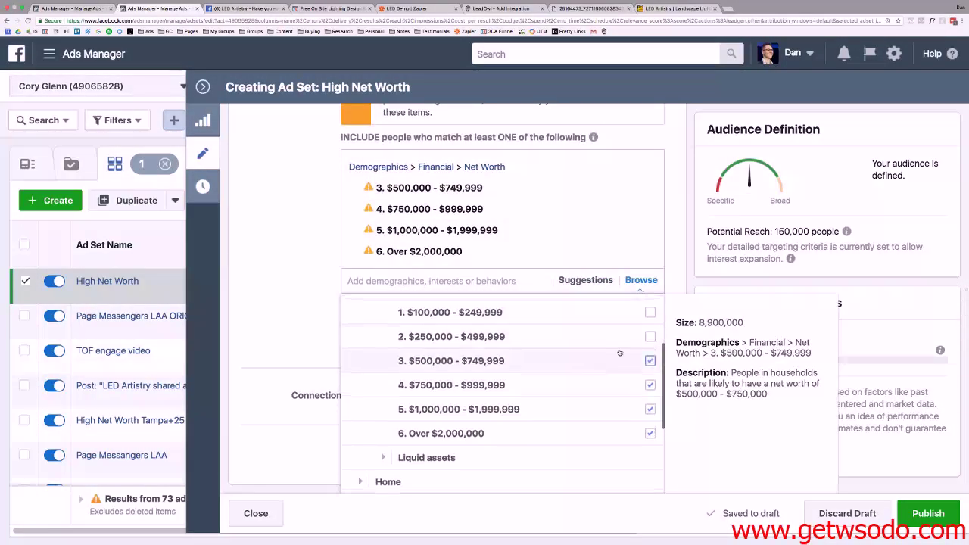
pyautogui.click(650, 338)
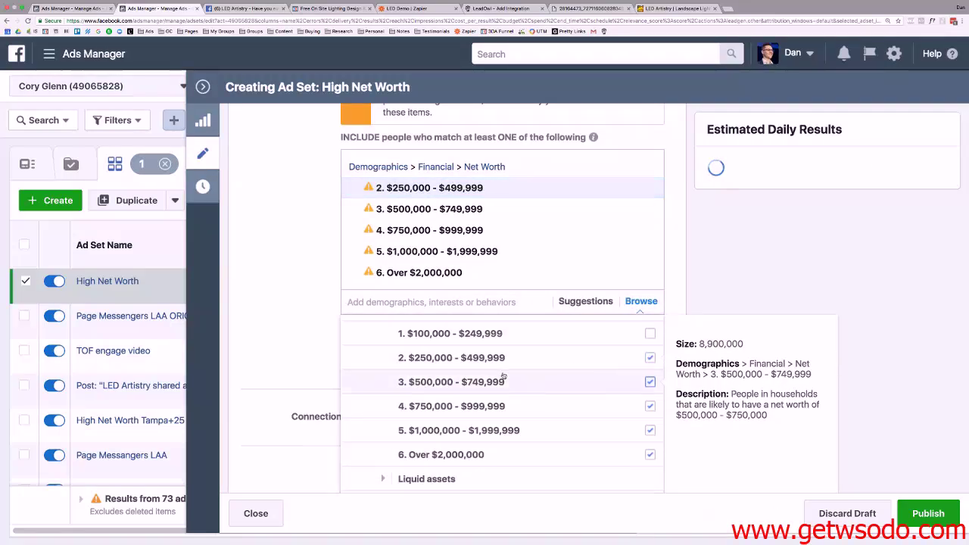
# Include the Financial > Income brackets $150,000 - $249,999, $250,000 - $349,999, $350,000 - $499,999 and Over $500,000, and close the targeting list.
pyautogui.scroll(-2, 500, 370)
pyautogui.scroll(5, 475, 373)
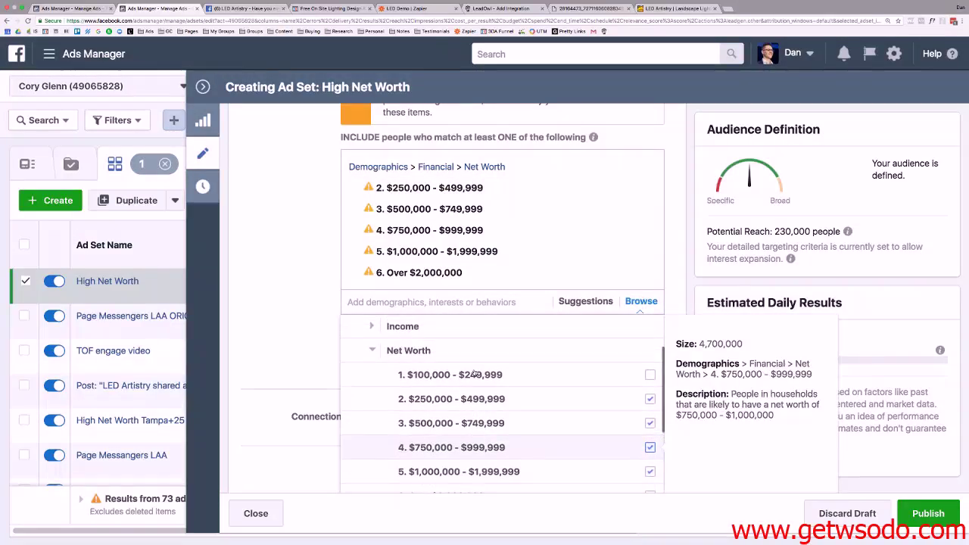
pyautogui.click(399, 358)
pyautogui.scroll(-4, 568, 382)
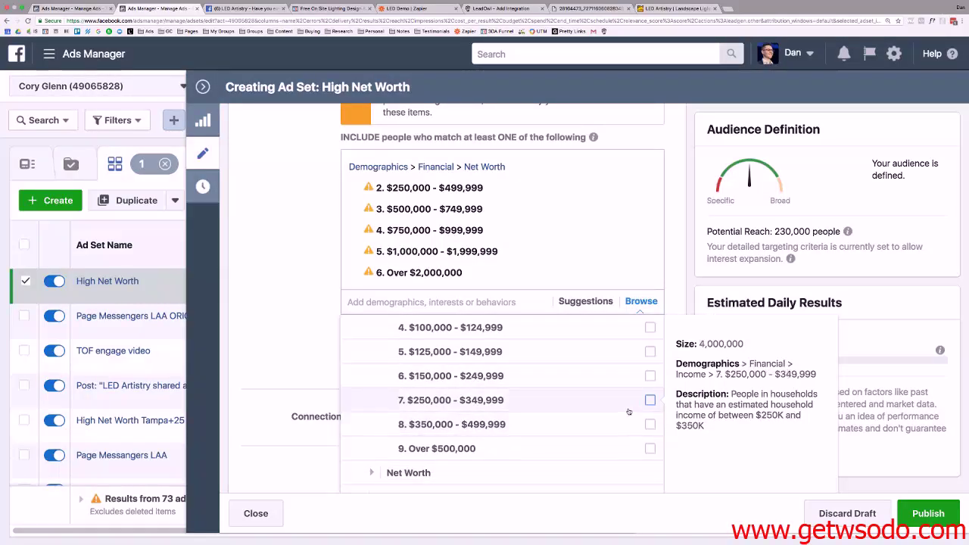
pyautogui.click(650, 376)
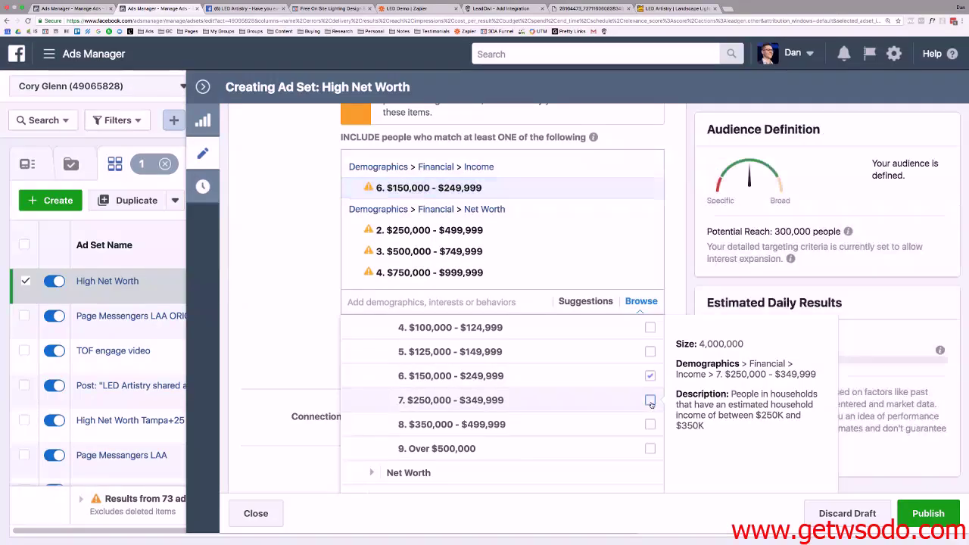
pyautogui.click(650, 400)
pyautogui.click(650, 425)
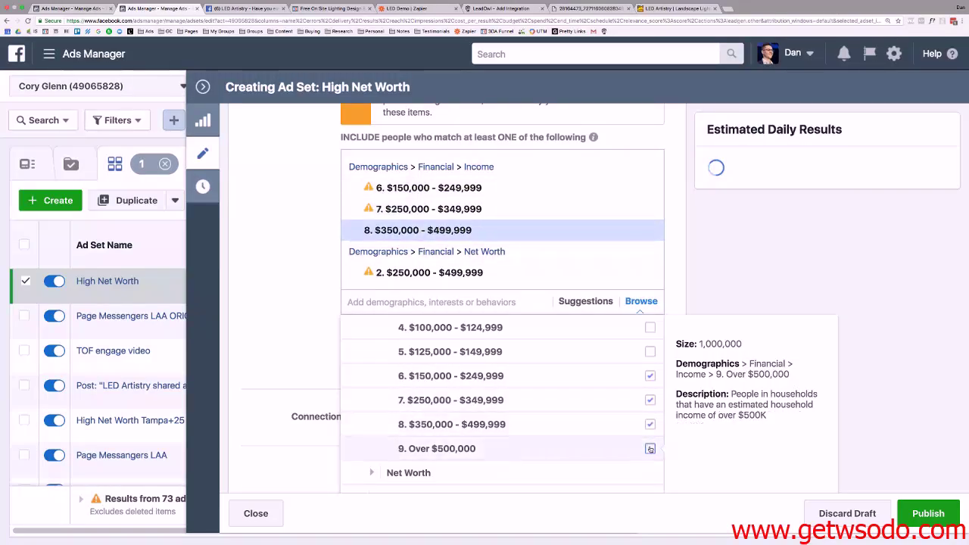
pyautogui.click(650, 448)
pyautogui.click(243, 187)
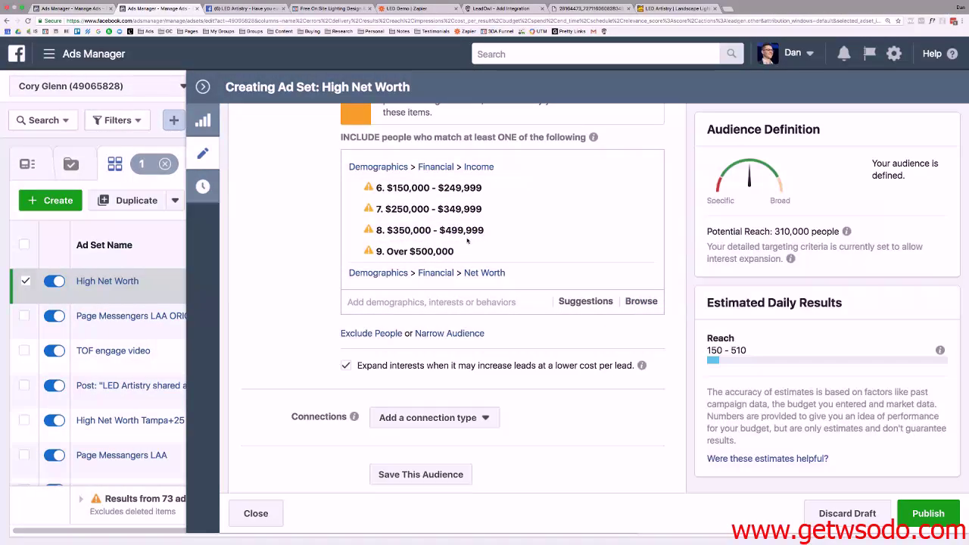
# Check the ad set's remaining placement and delivery settings, and open the ad inside the High Net Worth ad set.
pyautogui.scroll(-10, 394, 242)
pyautogui.scroll(-10, 287, 234)
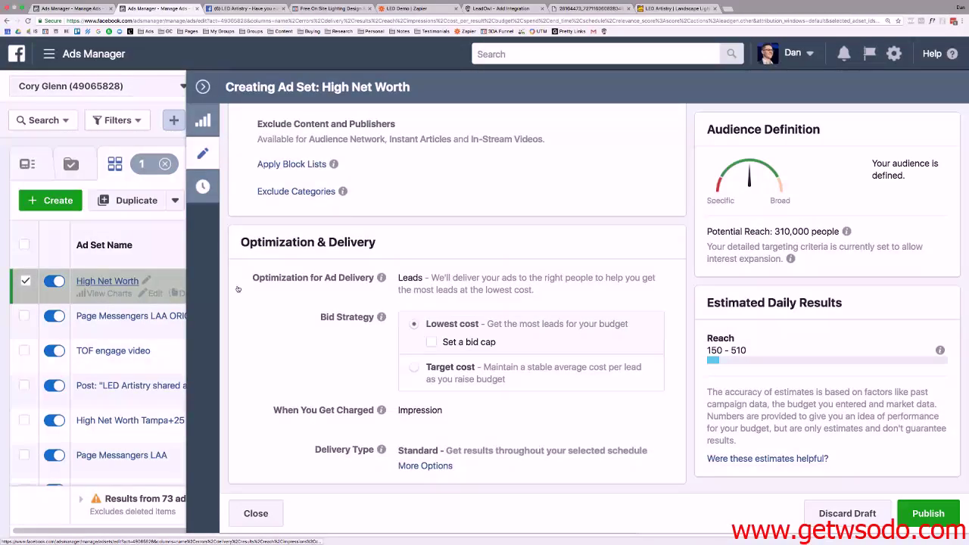
pyautogui.click(106, 281)
# Review the duplicated LED Artistry - Lead generation ad's video creative and its full ad text.
pyautogui.scroll(-1, 387, 309)
pyautogui.scroll(-8, 386, 309)
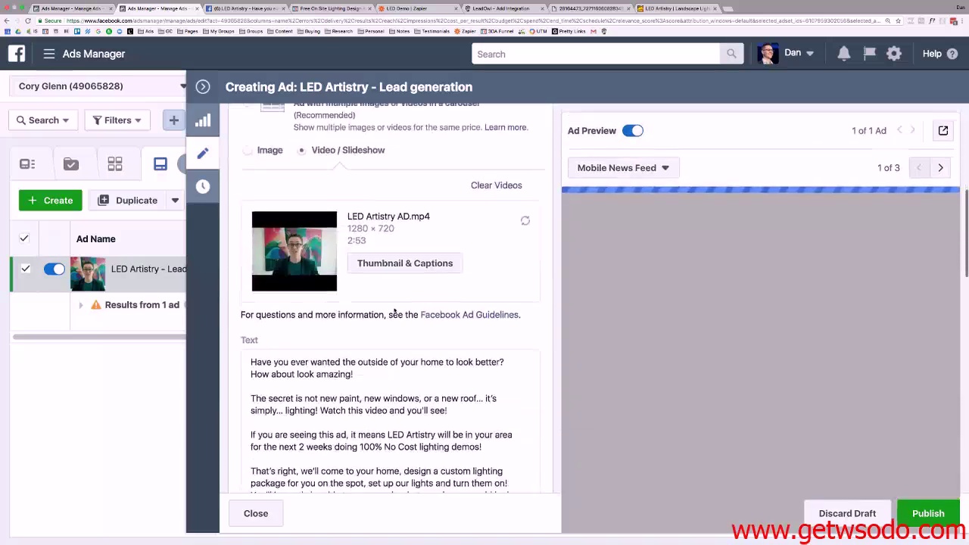
pyautogui.scroll(2, 297, 282)
pyautogui.click(297, 281)
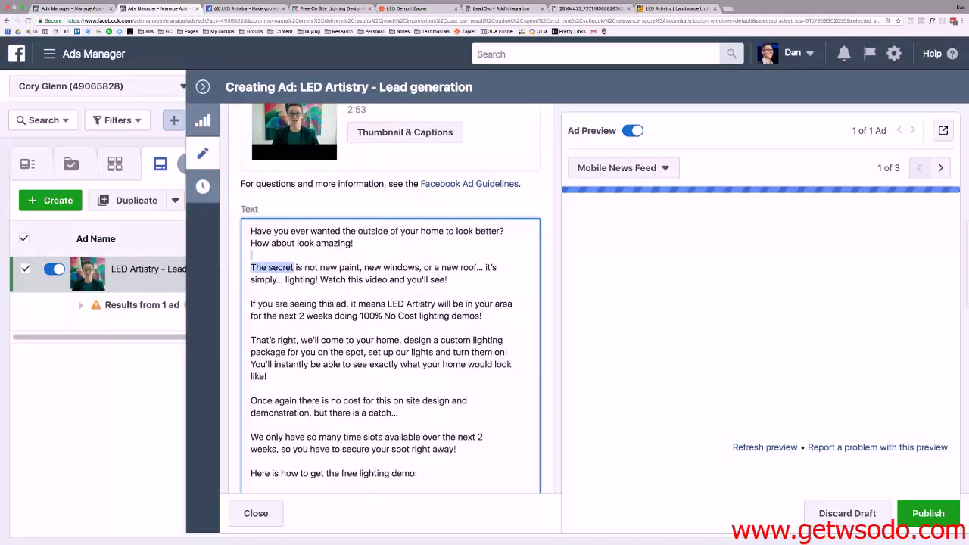
pyautogui.moveTo(294, 268); pyautogui.dragTo(399, 400)
pyautogui.scroll(-2, 345, 303)
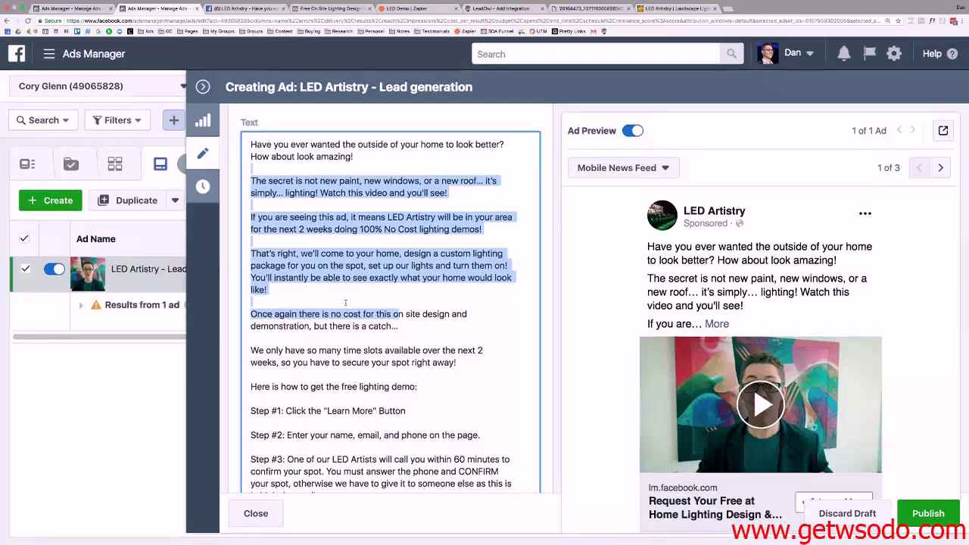
pyautogui.scroll(7, 345, 303)
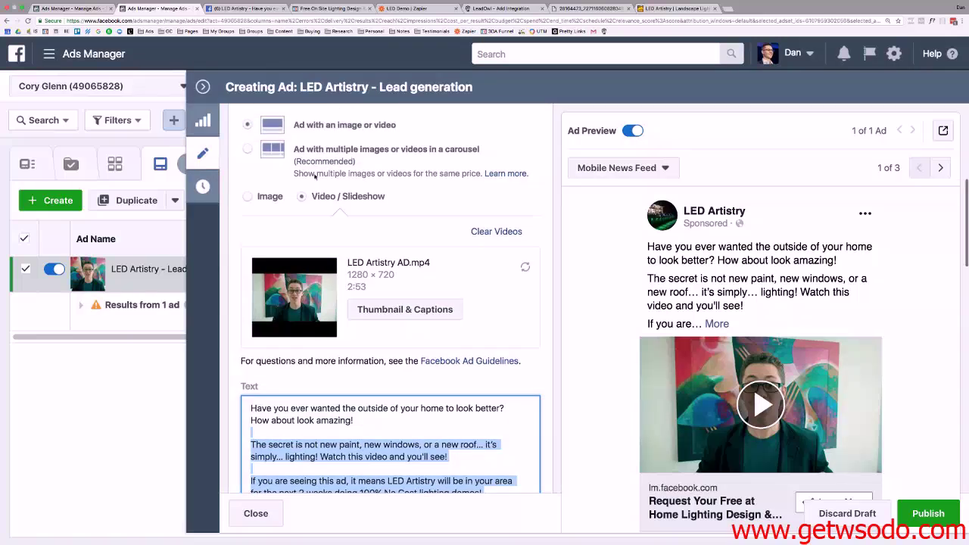
pyautogui.scroll(6, 315, 176)
pyautogui.scroll(3, 315, 180)
pyautogui.scroll(-20, 315, 180)
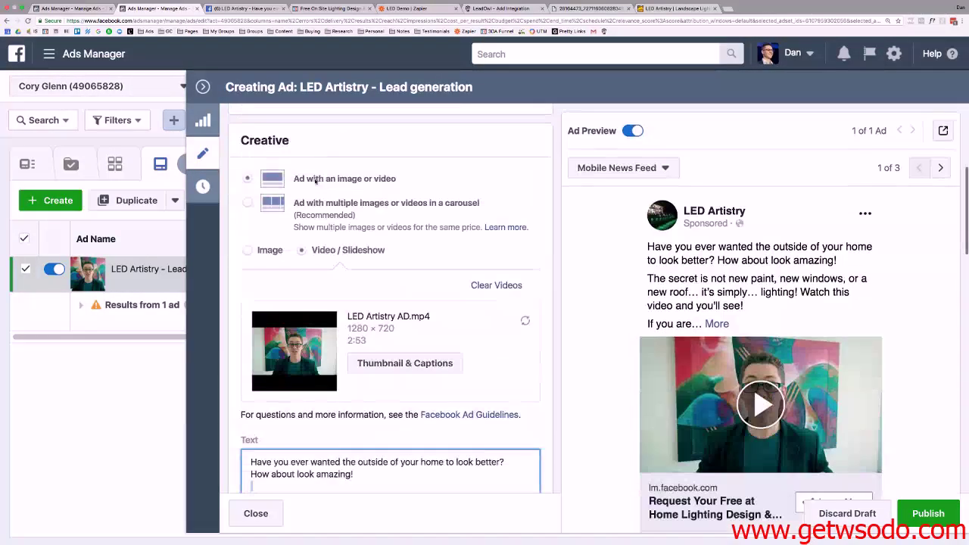
pyautogui.scroll(-2, 315, 181)
pyautogui.scroll(12, 315, 180)
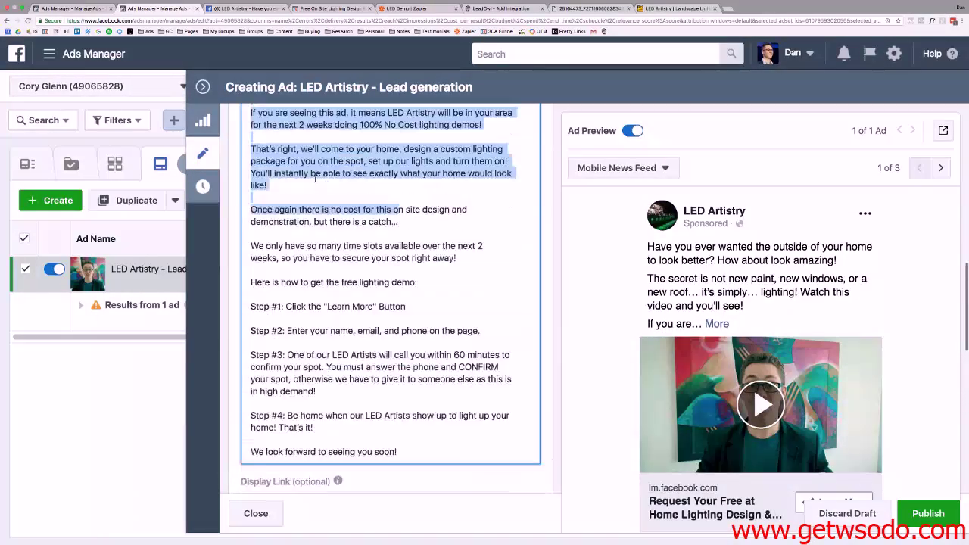
pyautogui.scroll(7, 336, 234)
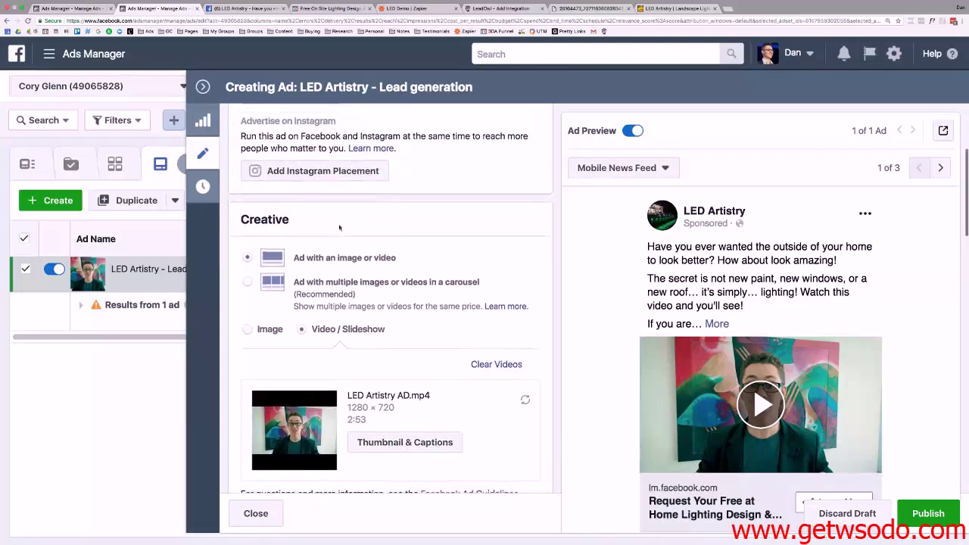
# Check the ad from its name and identity settings down to its call to action, lead form and tracking options.
pyautogui.scroll(1, 339, 228)
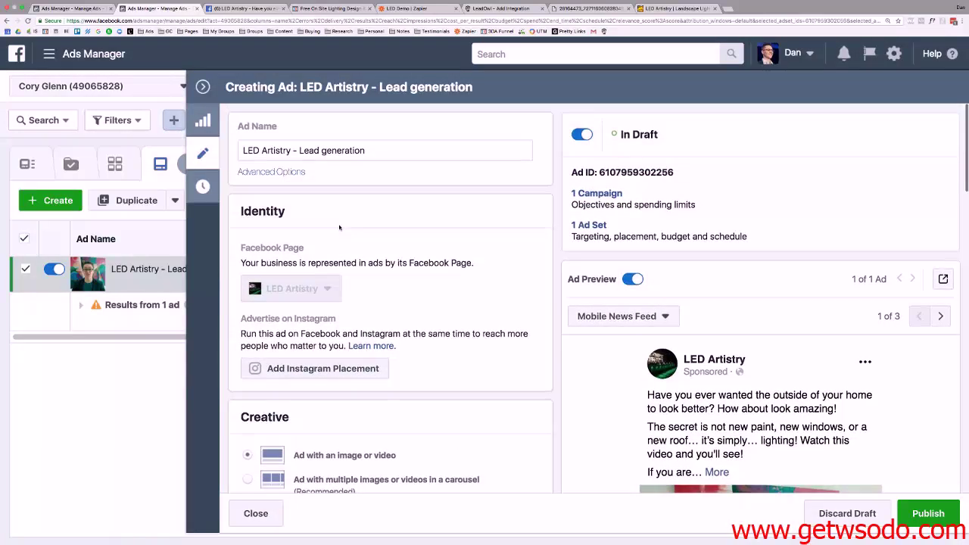
pyautogui.scroll(-5, 339, 228)
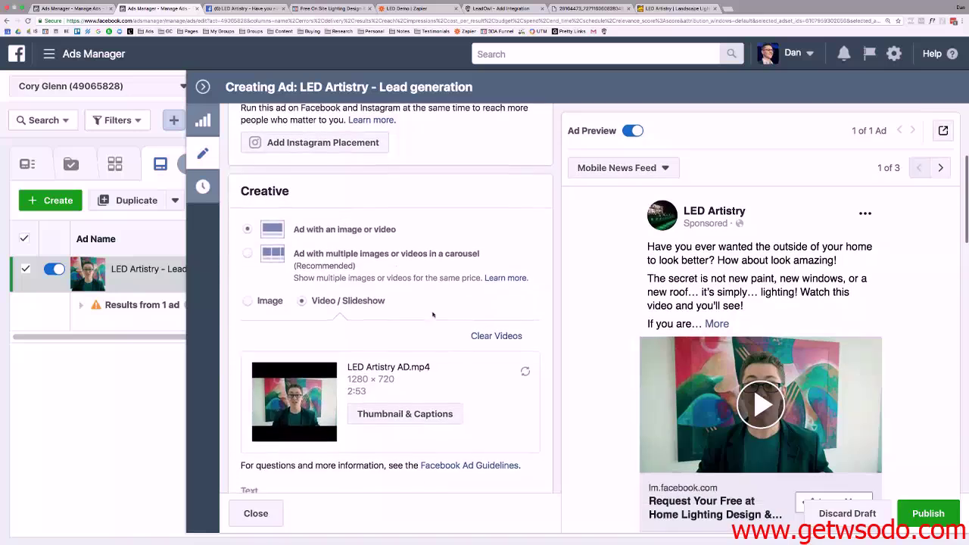
pyautogui.scroll(-15, 419, 303)
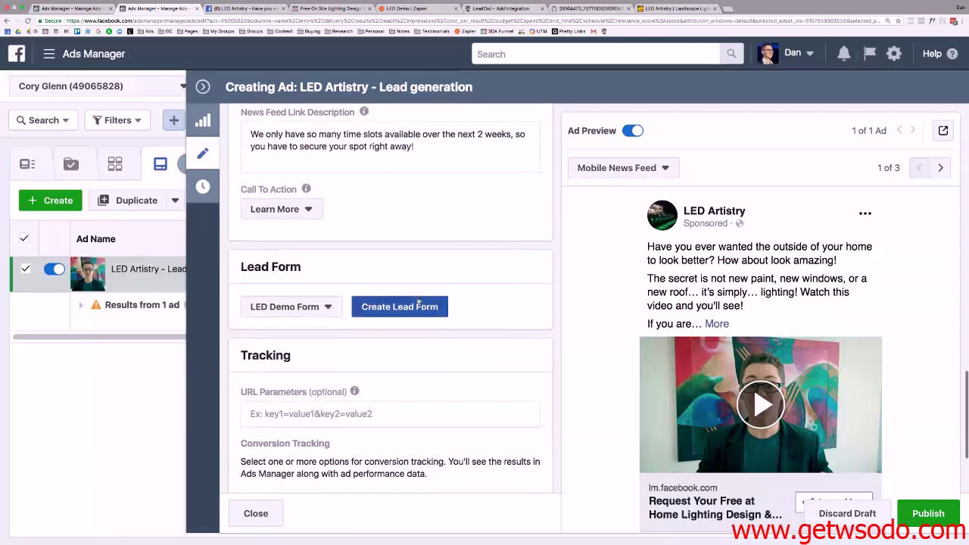
pyautogui.scroll(-2, 415, 300)
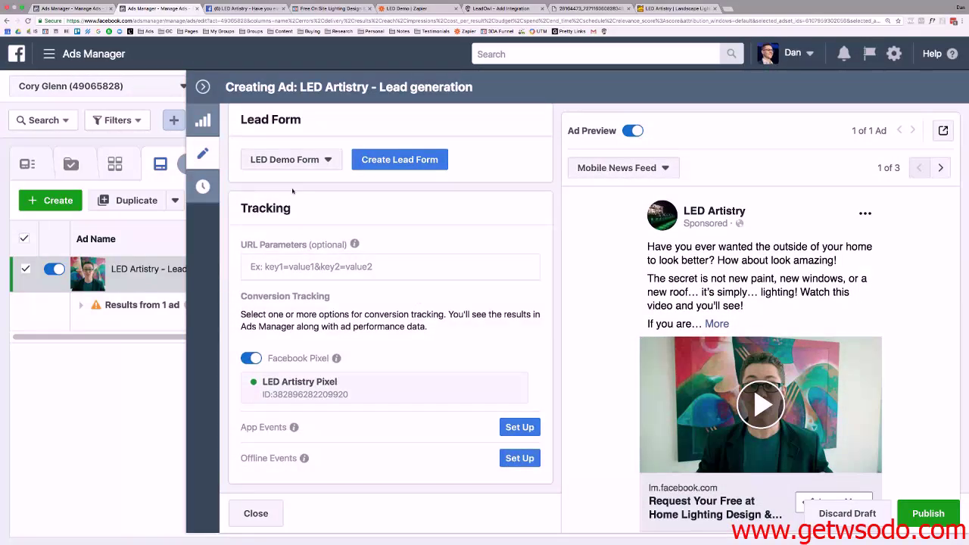
# Recheck the LED Artistry ad's identity, video creative, ad text, headline, link description, call to action, lead form and tracking settings.
pyautogui.scroll(10, 424, 231)
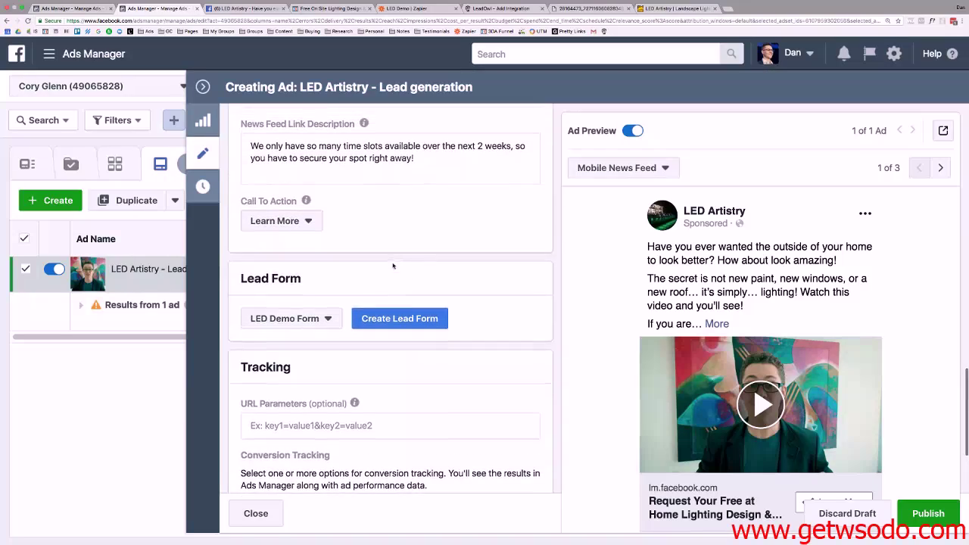
pyautogui.scroll(3, 353, 252)
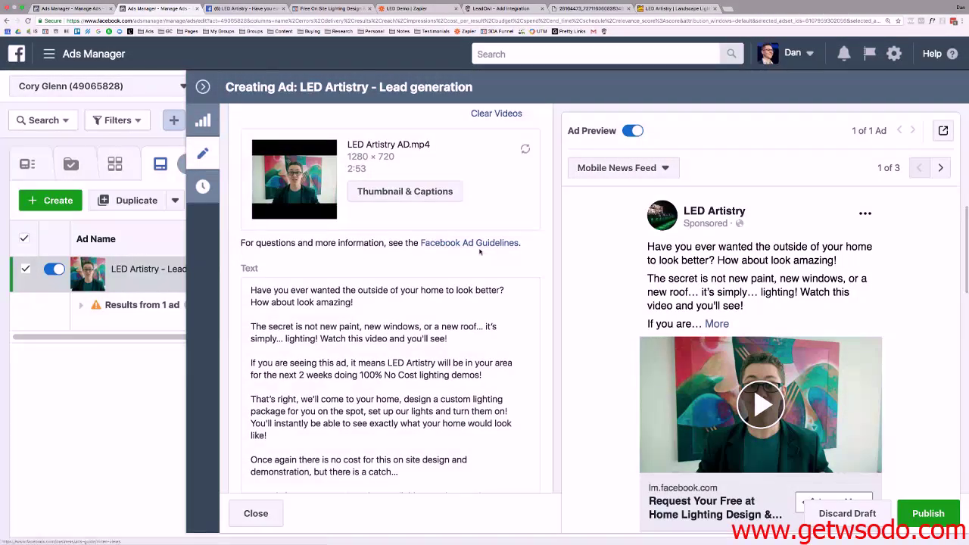
pyautogui.scroll(6, 379, 258)
pyautogui.scroll(7, 405, 256)
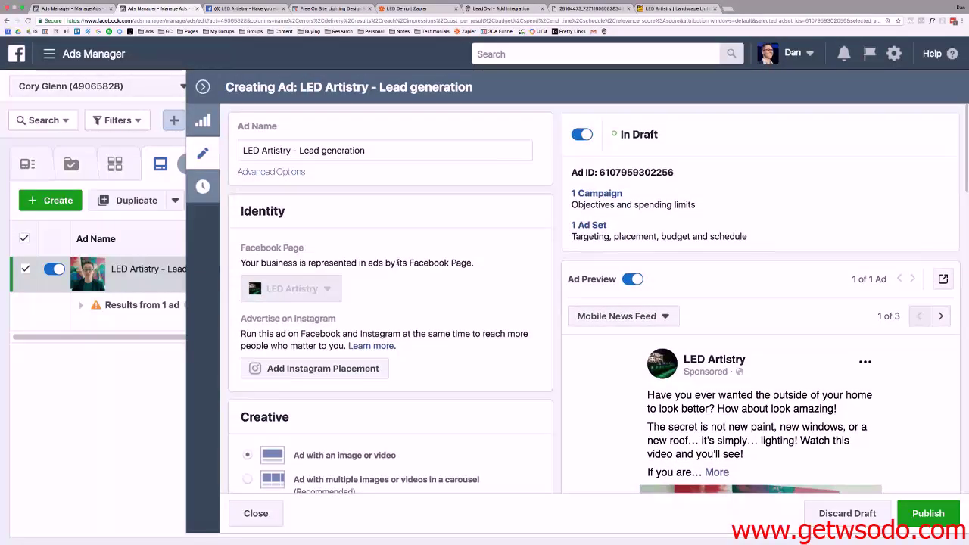
pyautogui.scroll(-3, 397, 263)
pyautogui.scroll(-5, 400, 261)
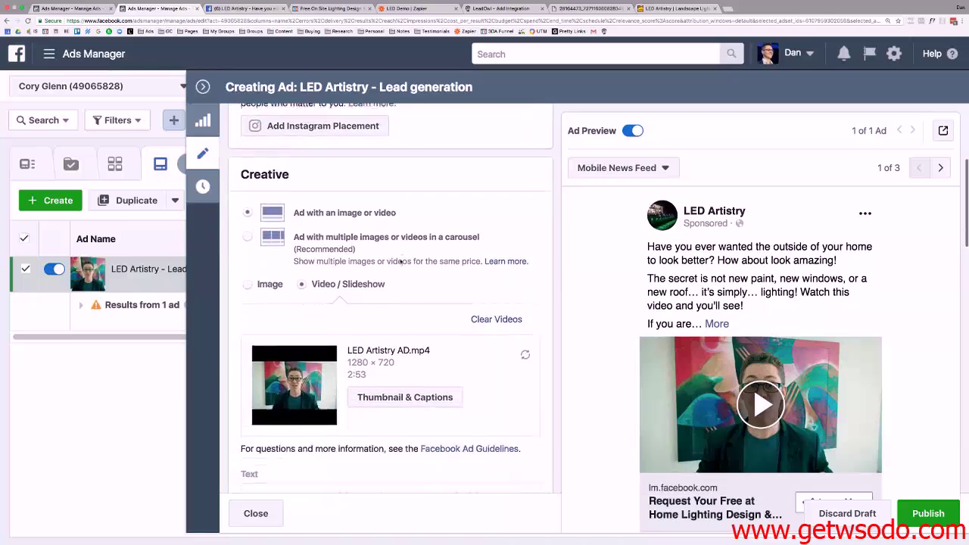
pyautogui.scroll(-7, 401, 260)
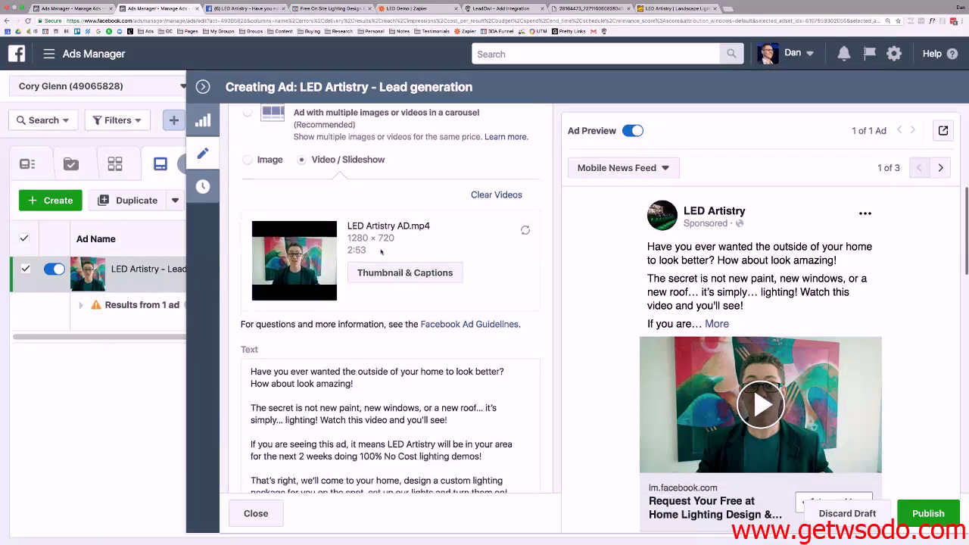
pyautogui.scroll(-5, 383, 251)
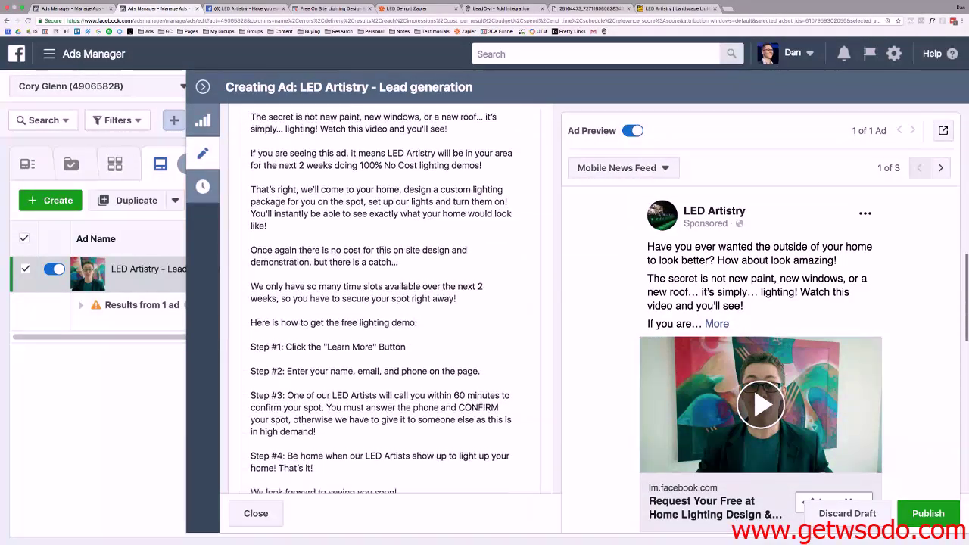
pyautogui.scroll(-2, 382, 251)
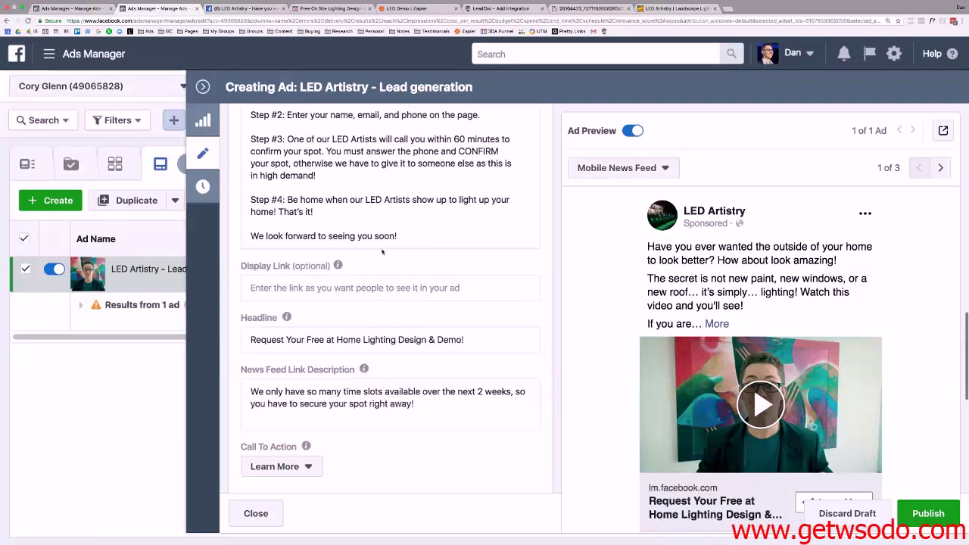
pyautogui.scroll(-8, 382, 251)
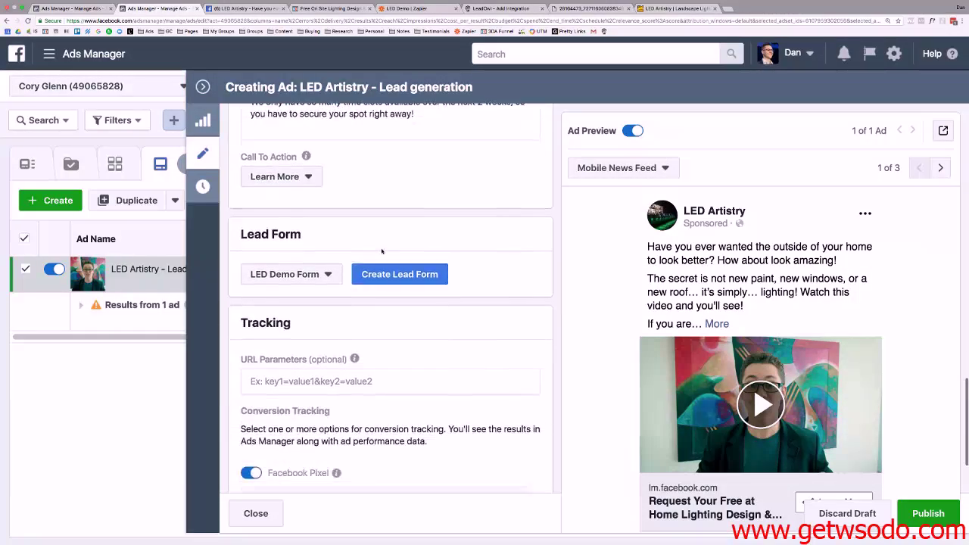
pyautogui.click(313, 277)
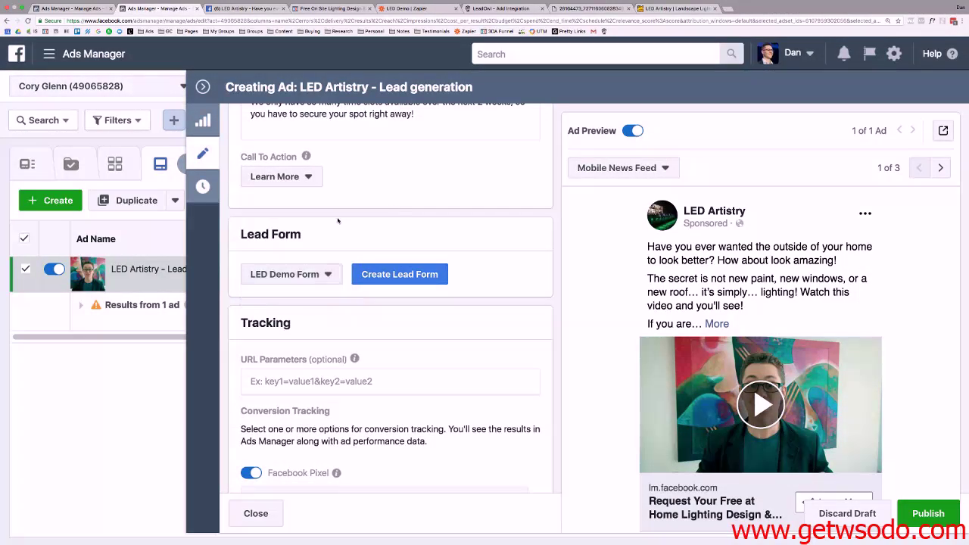
pyautogui.scroll(-3, 338, 220)
pyautogui.moveTo(373, 266)
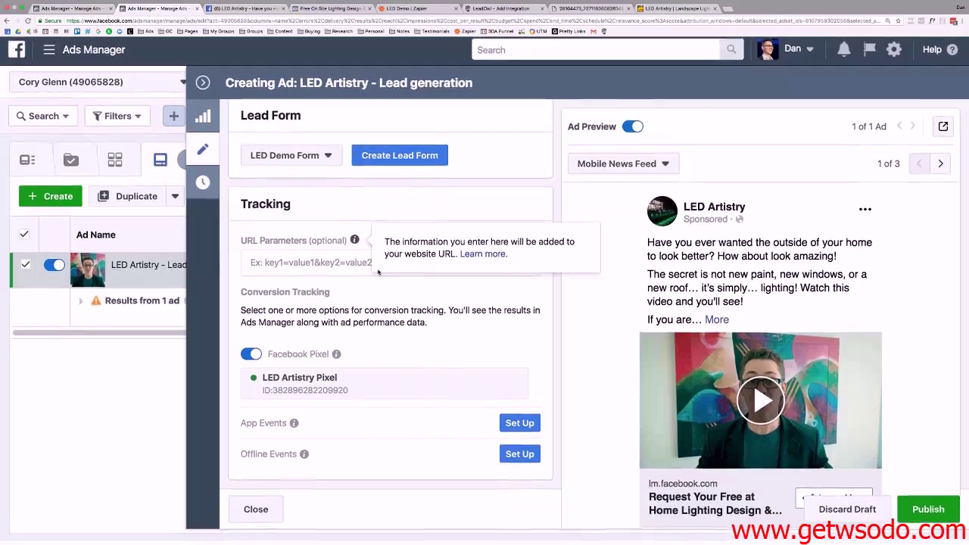
# Publish the High Net Worth ad set and its lead ad, collapse the editing pane and dismiss the publish notification.
pyautogui.scroll(10, 328, 333)
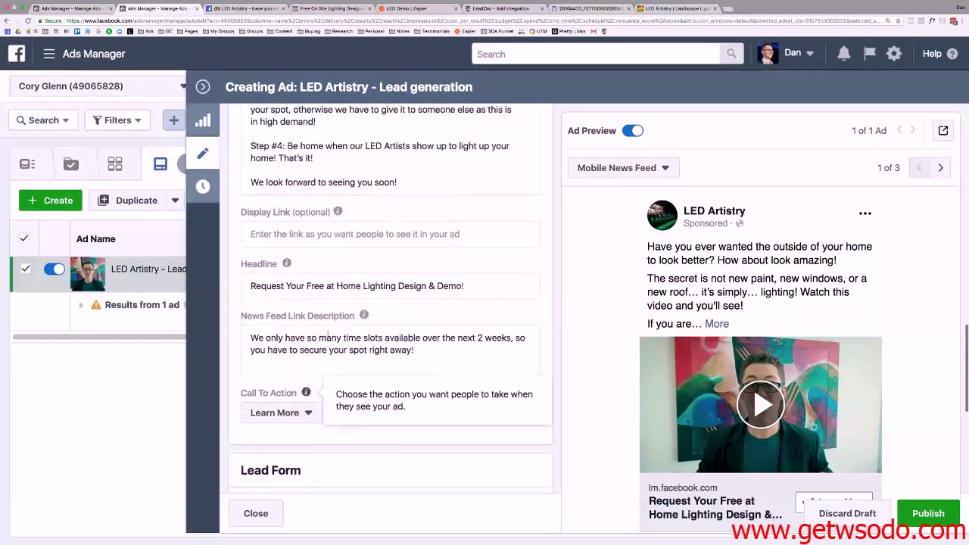
pyautogui.scroll(7, 367, 331)
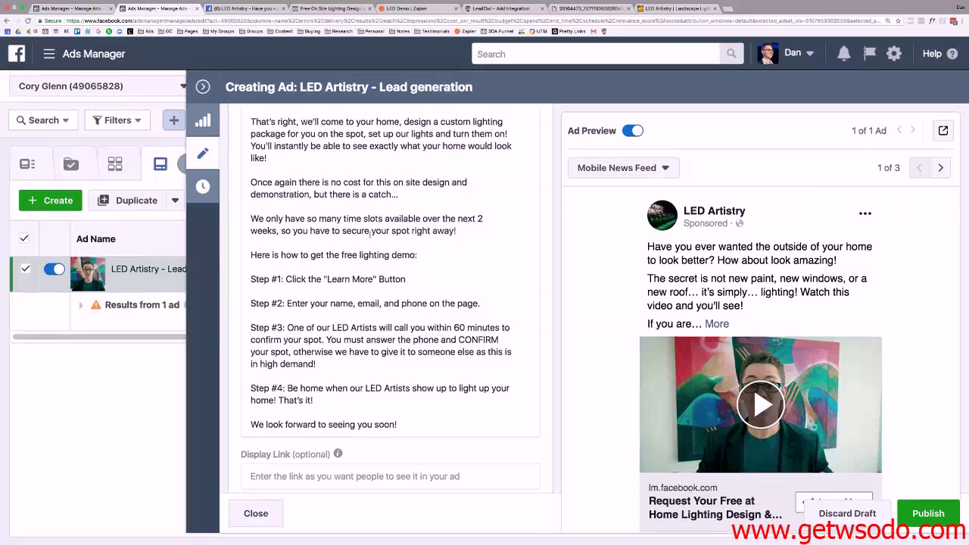
pyautogui.scroll(5, 369, 243)
pyautogui.scroll(7, 369, 243)
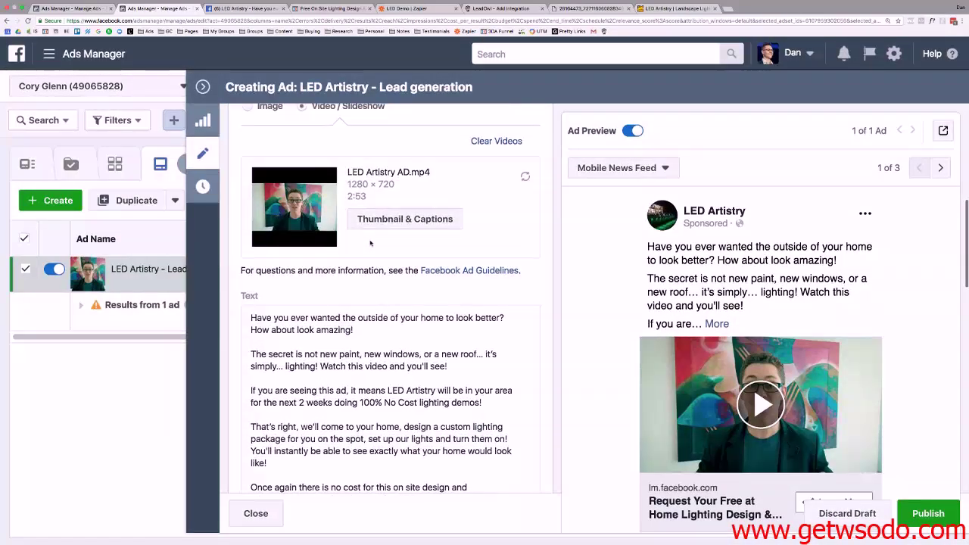
pyautogui.scroll(7, 369, 247)
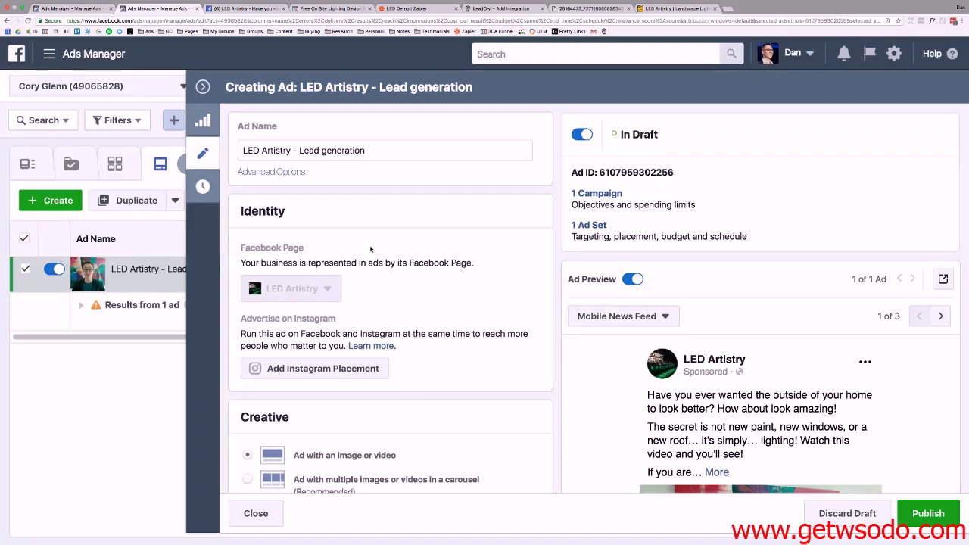
pyautogui.scroll(-15, 370, 248)
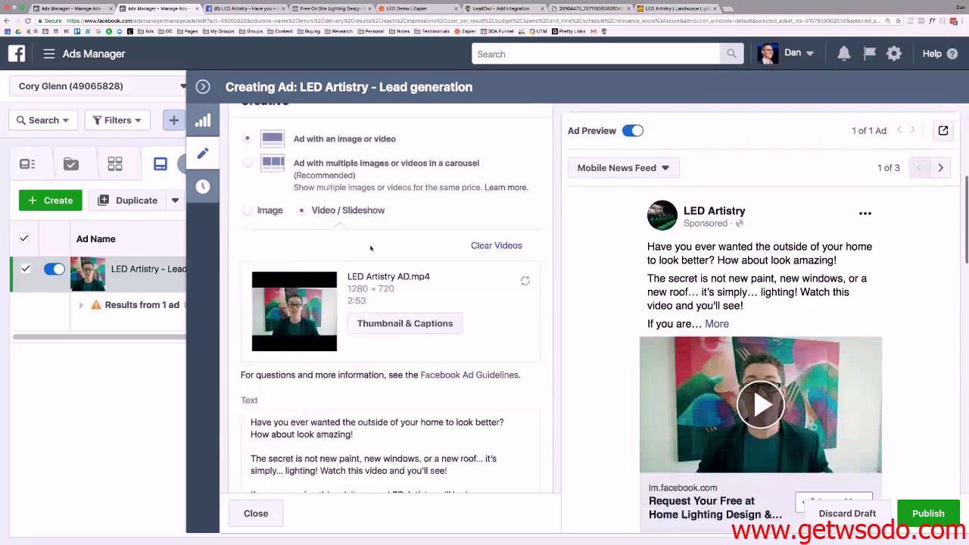
pyautogui.click(929, 514)
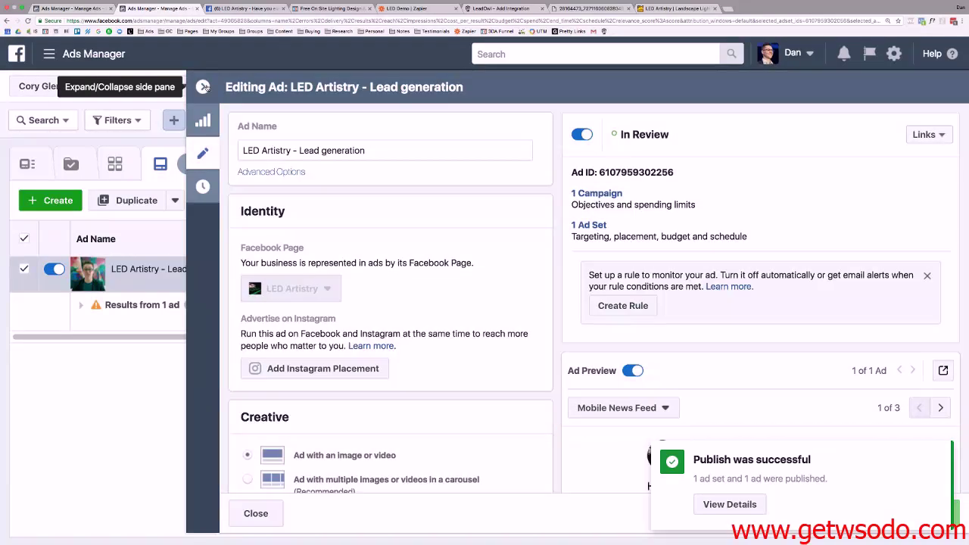
pyautogui.click(203, 86)
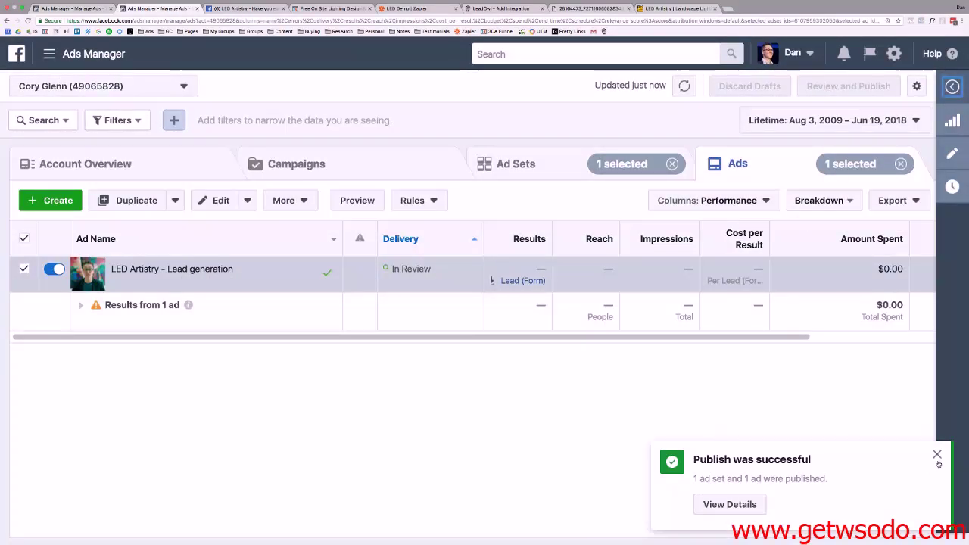
pyautogui.click(938, 455)
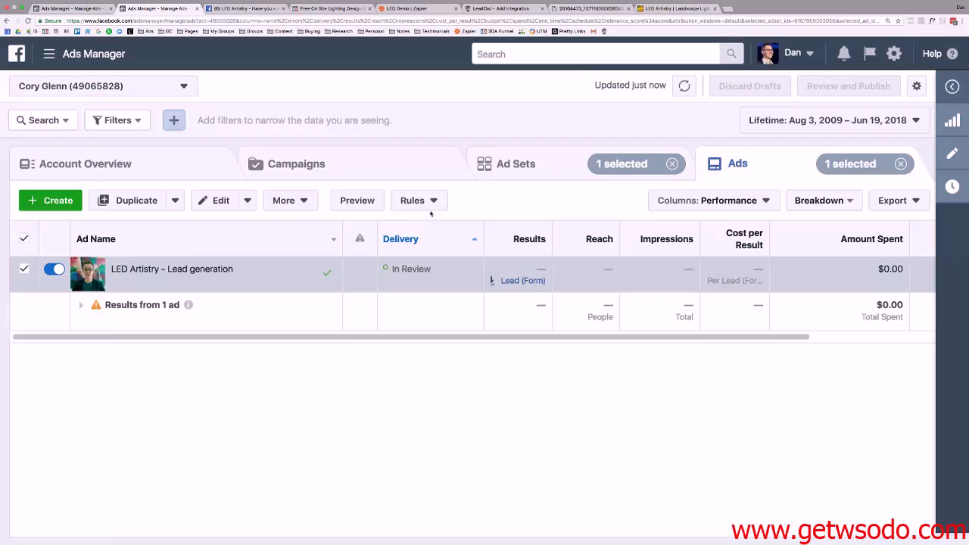
# Review the LED Demo Zap in Zapier and the client's Add Integration page in LeadOwl, and return to the ads list in Ads Manager.
pyautogui.click(418, 8)
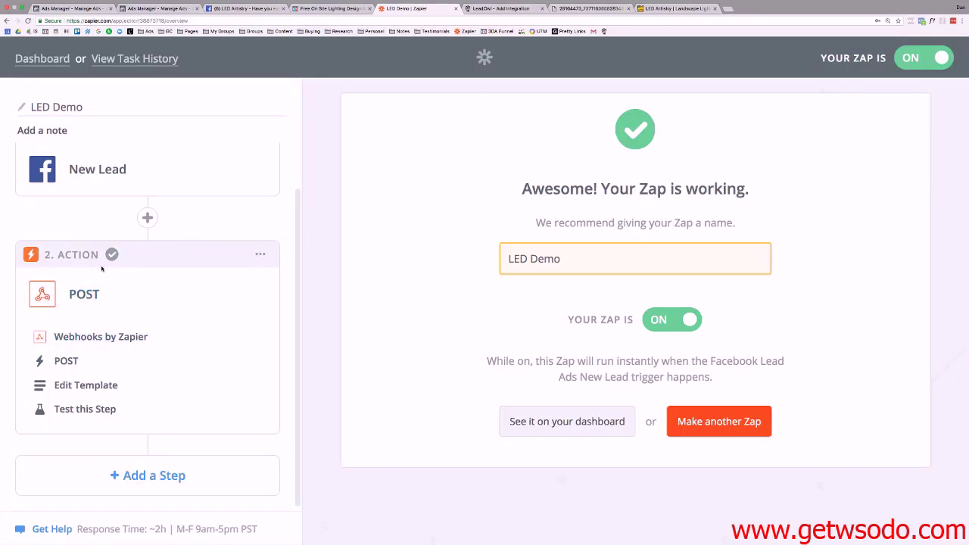
pyautogui.click(503, 8)
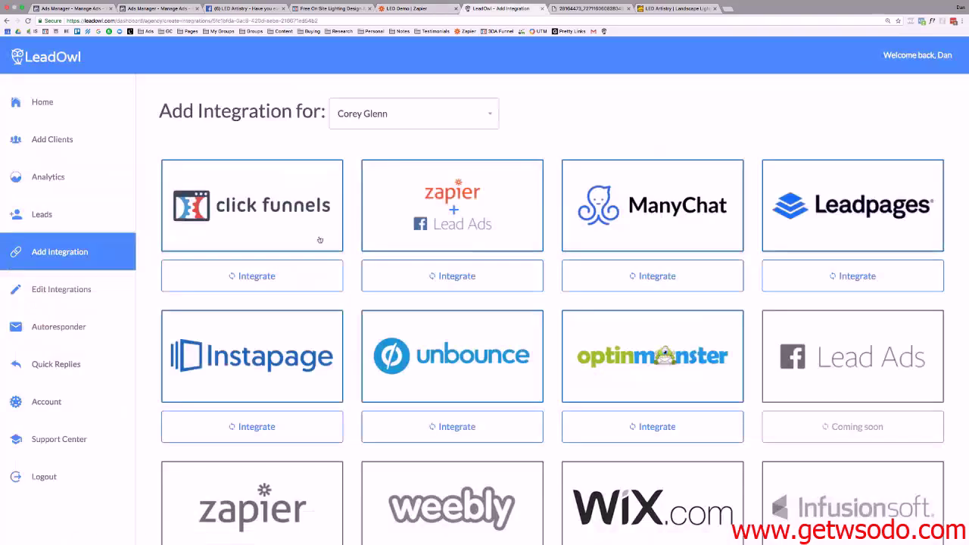
pyautogui.click(413, 8)
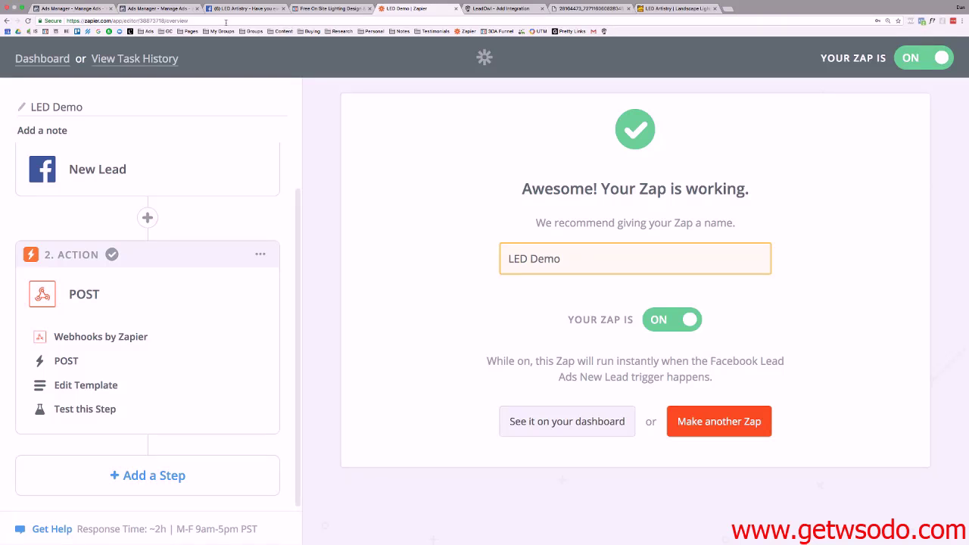
pyautogui.click(158, 8)
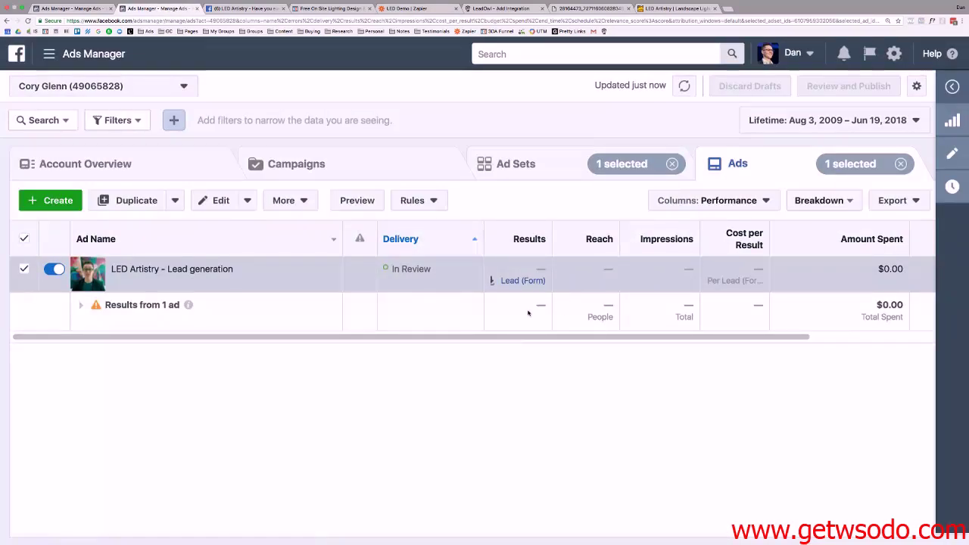